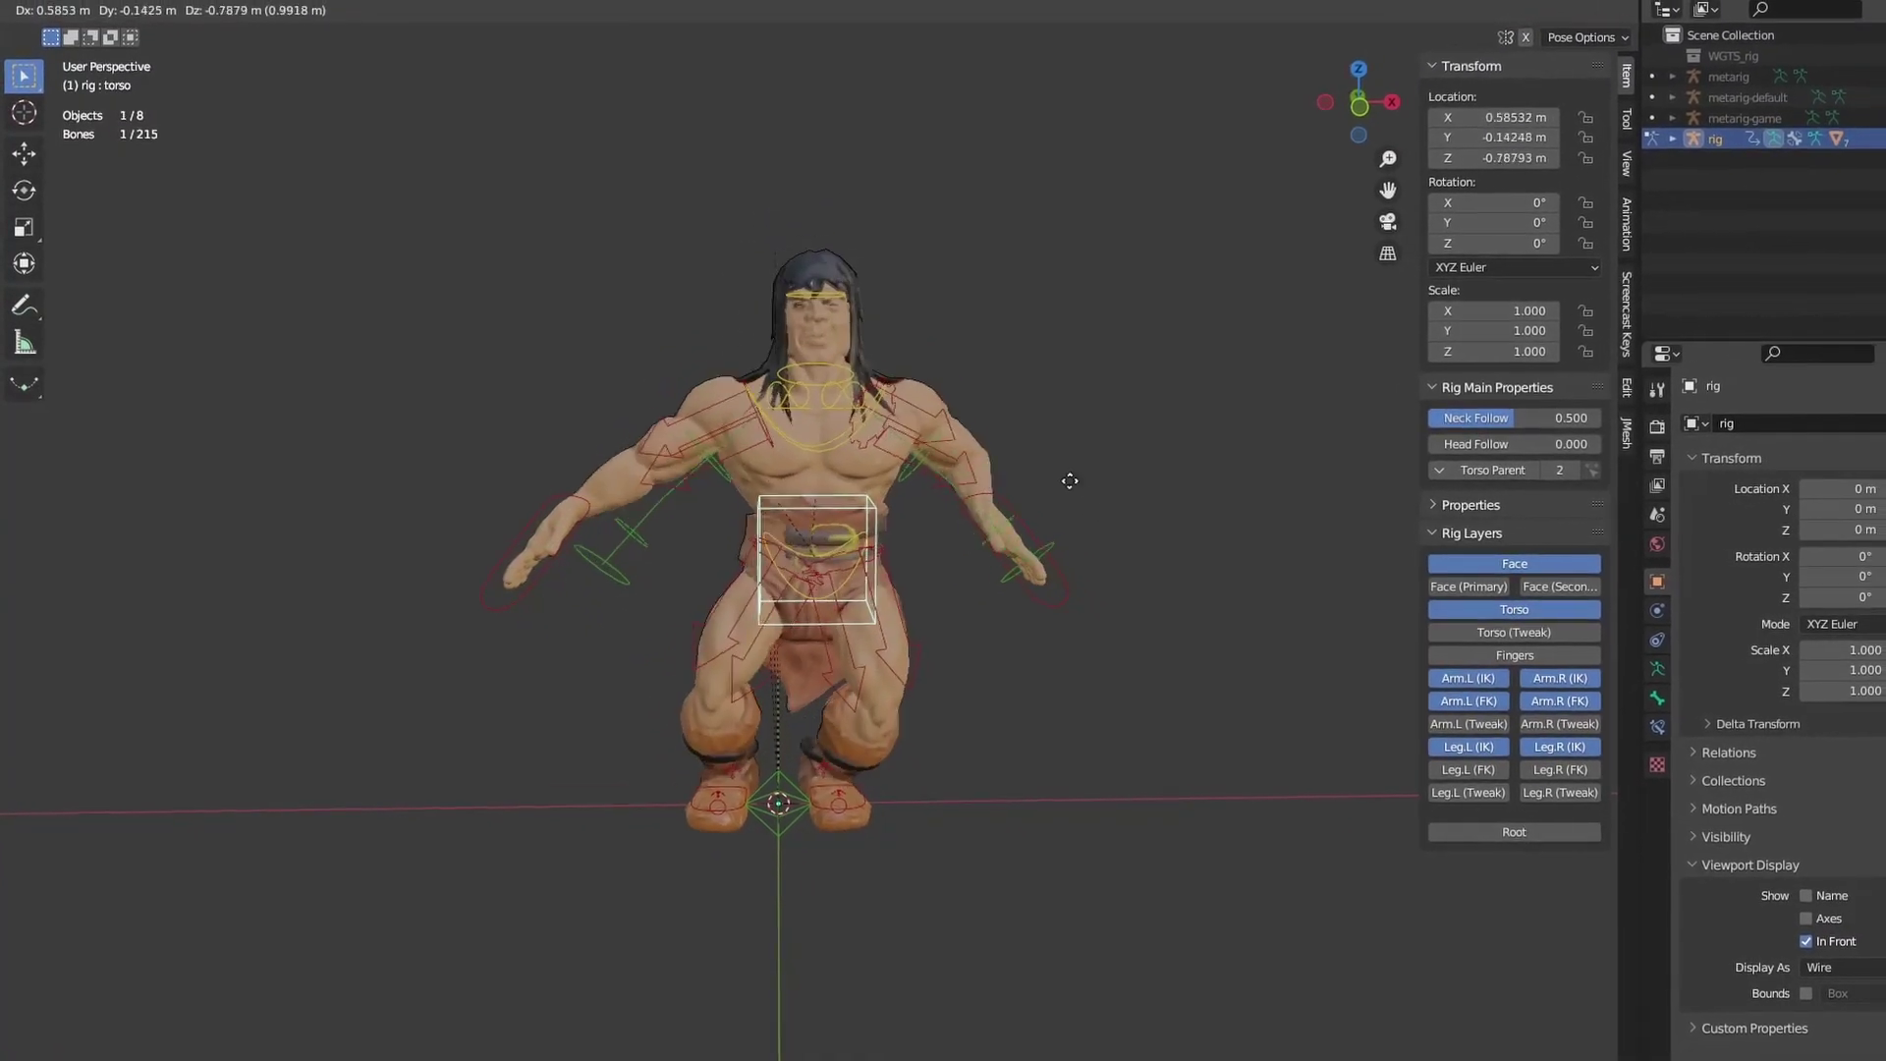
Return the torso to rest pose, then try leaning the chest control and cancel the rotation.
right_click(1066, 499)
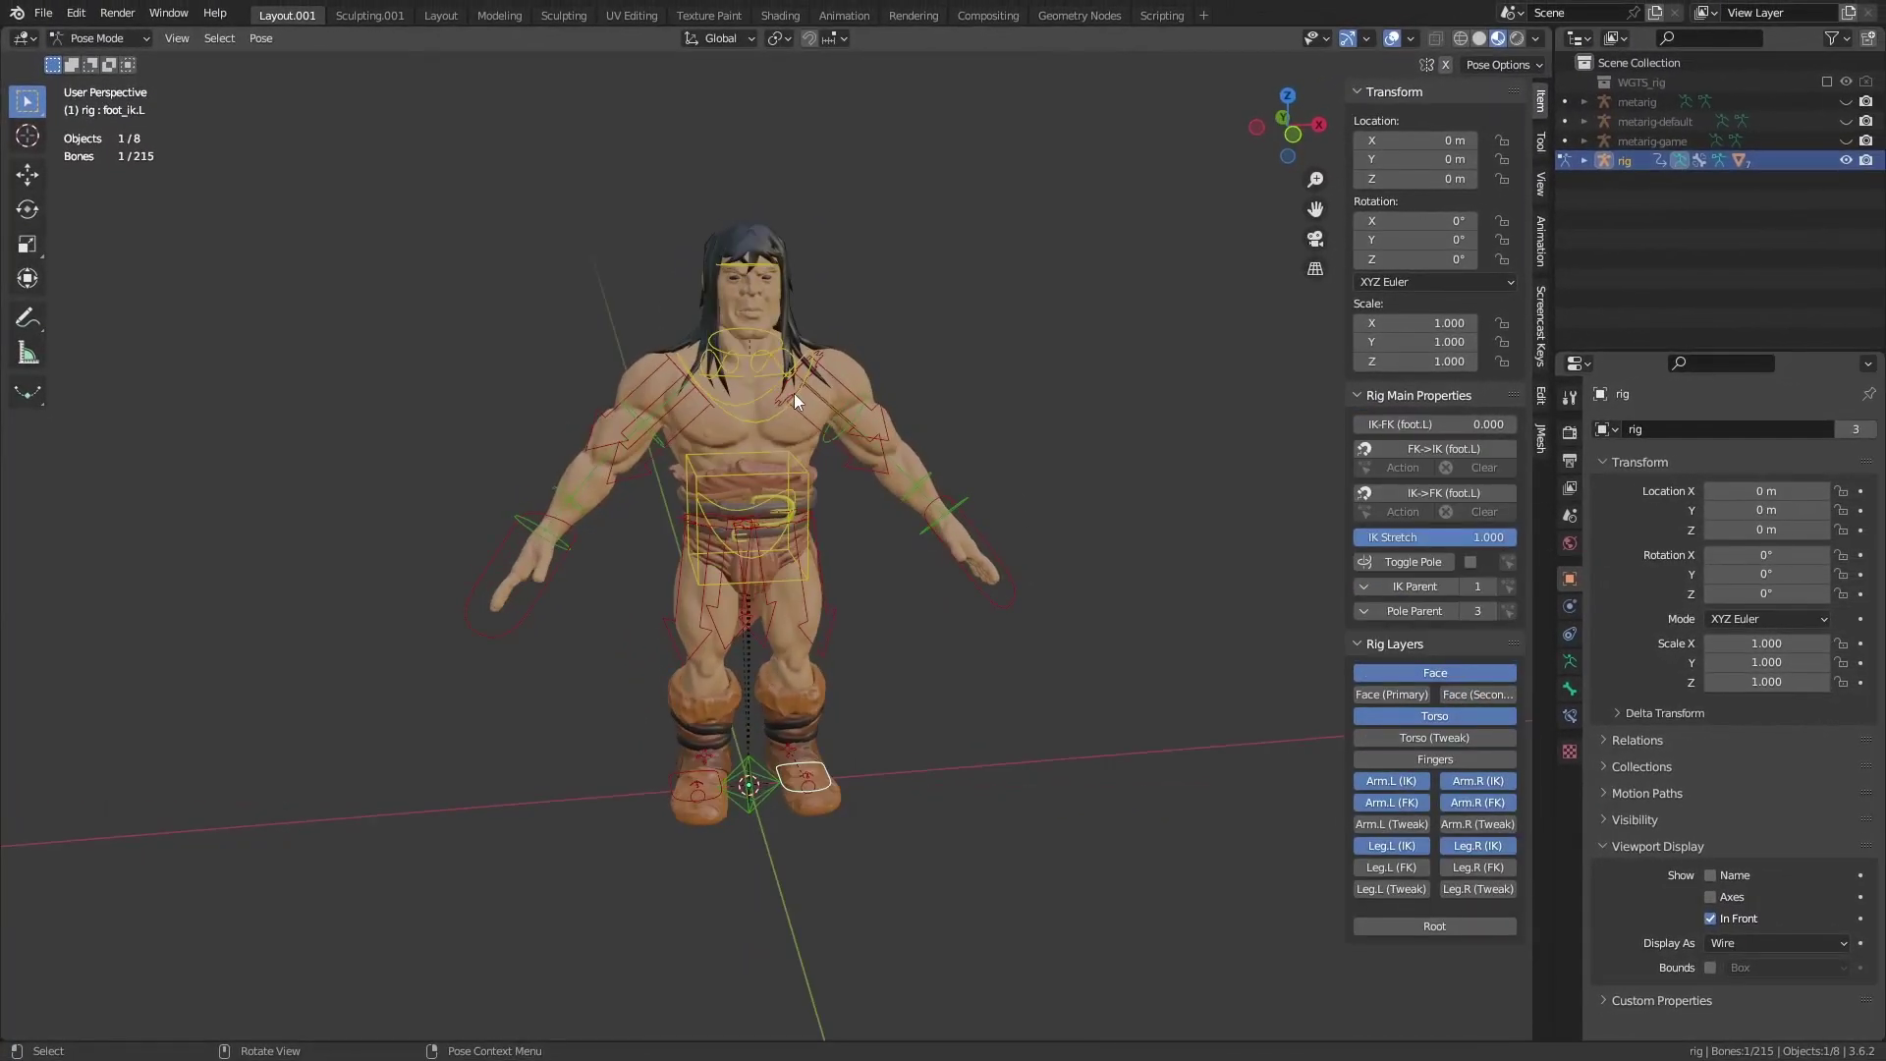
click(793, 395)
key(r)
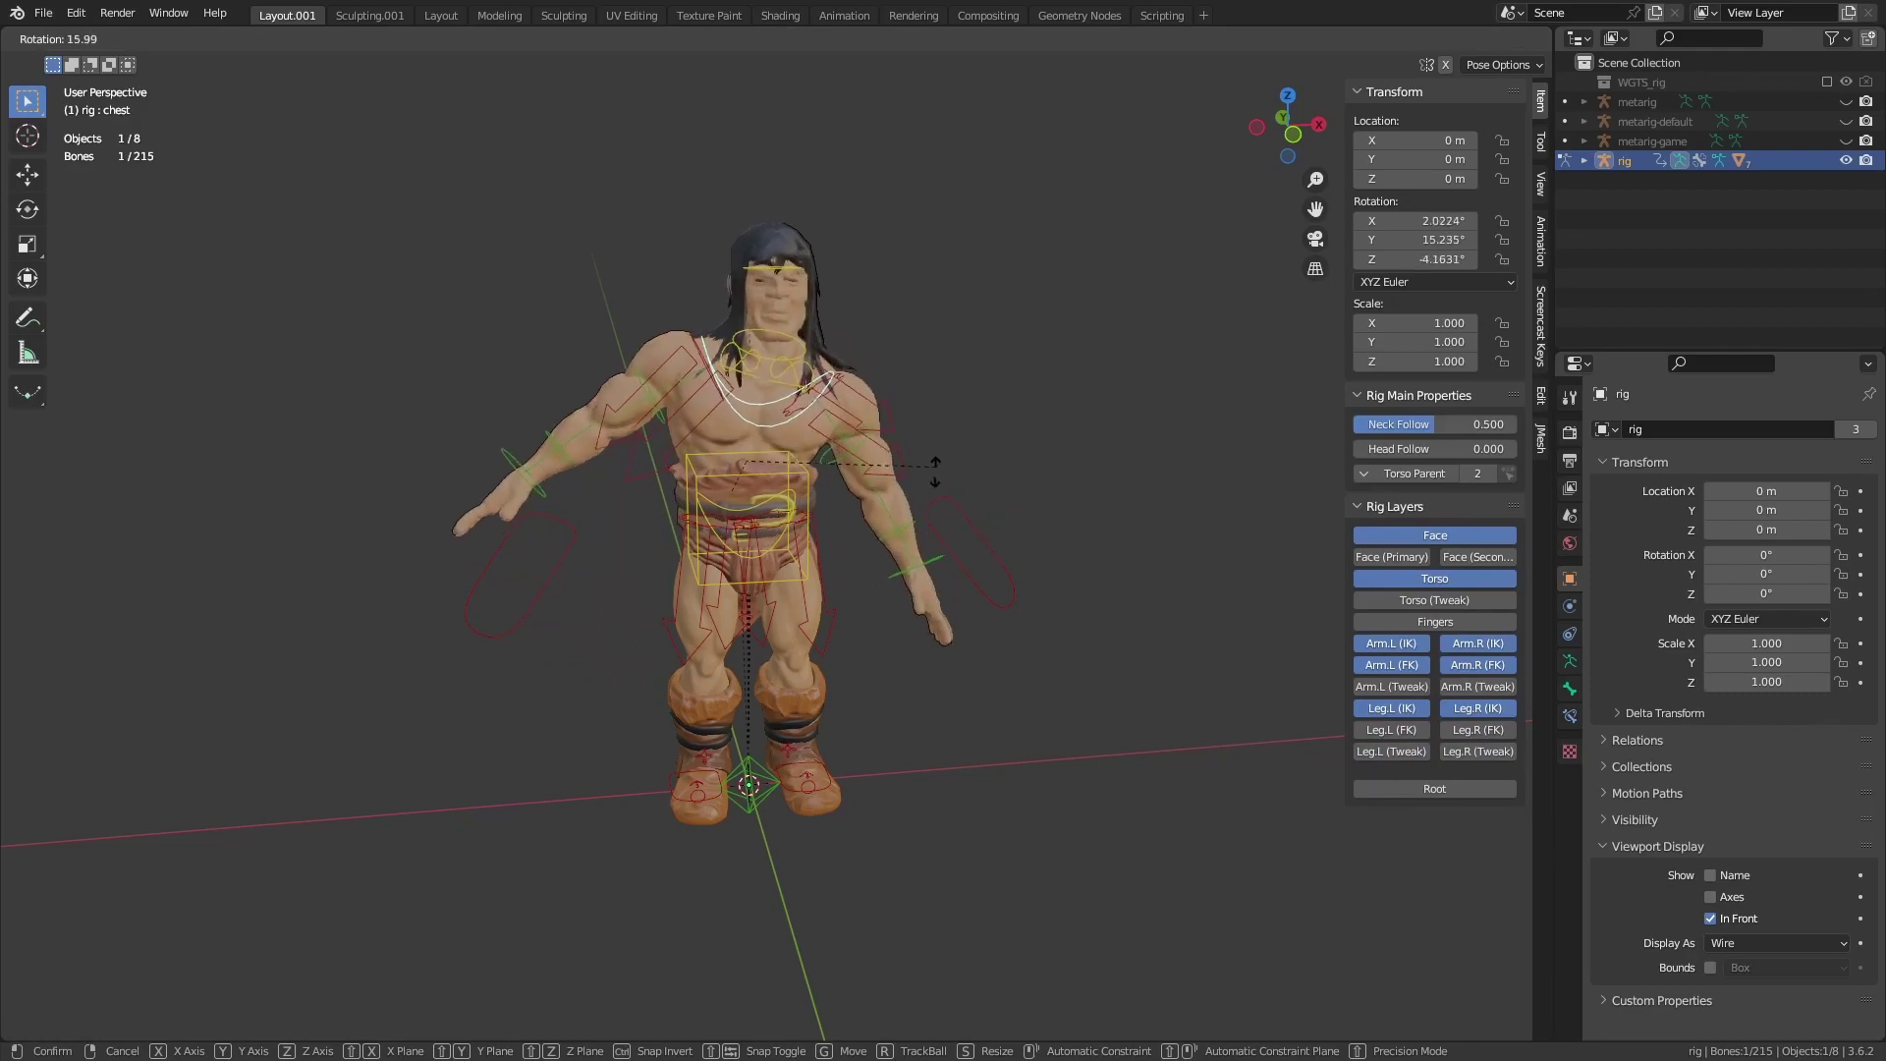
right_click(935, 442)
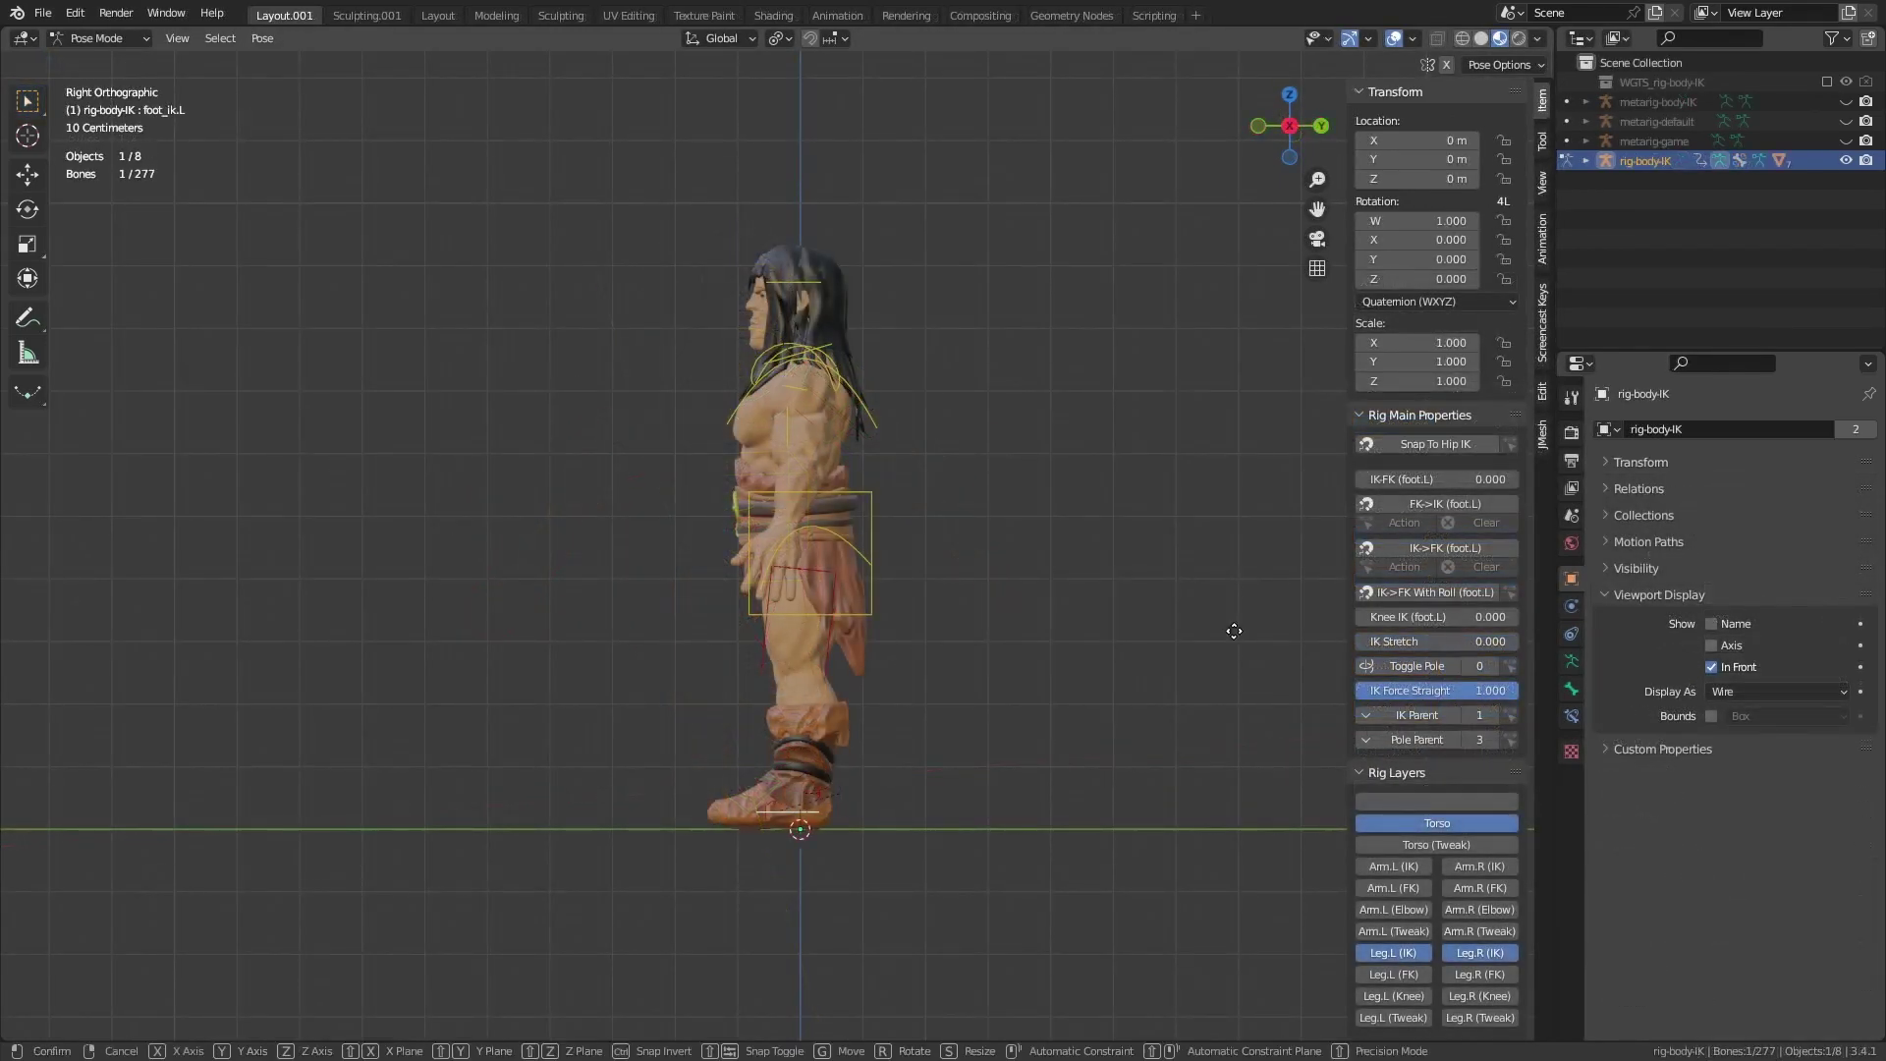
Move the left foot IK control back along Y to -3.013 m and snap the leg IK to the hip.
key(g)
key(y)
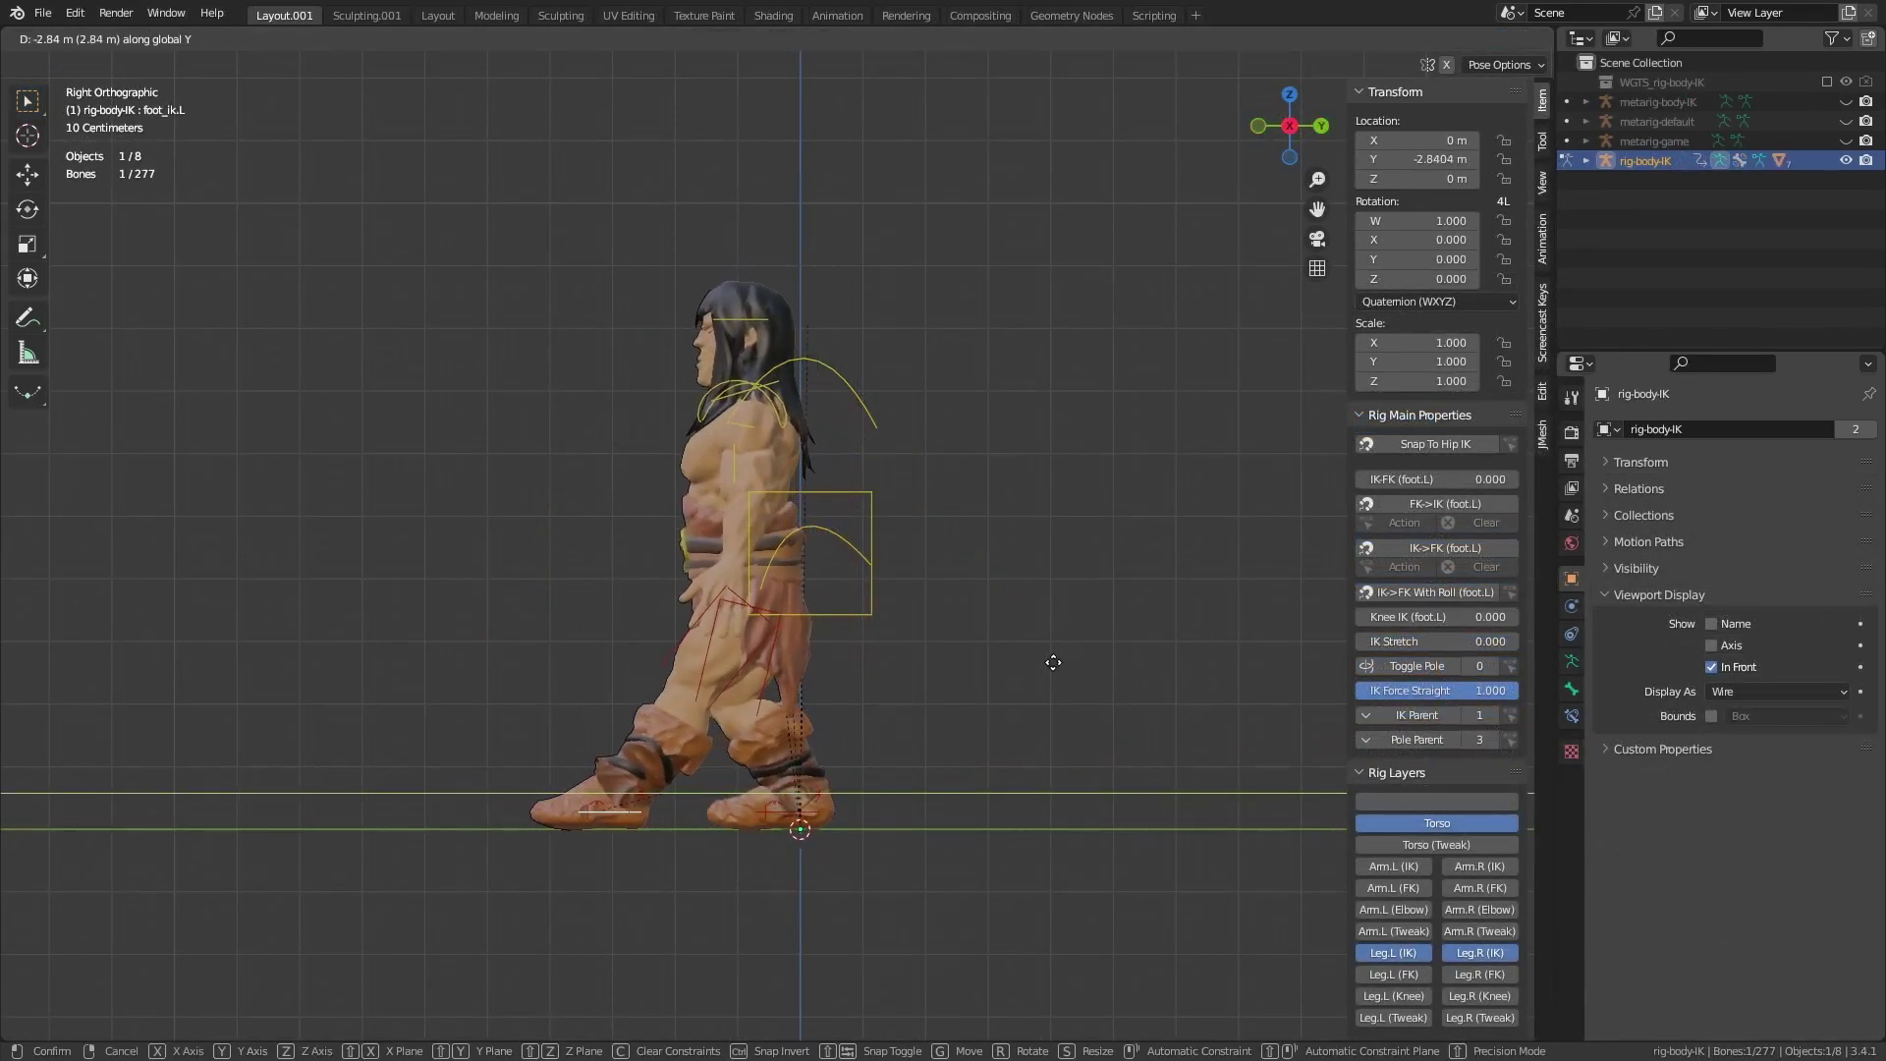
click(1044, 652)
click(1435, 444)
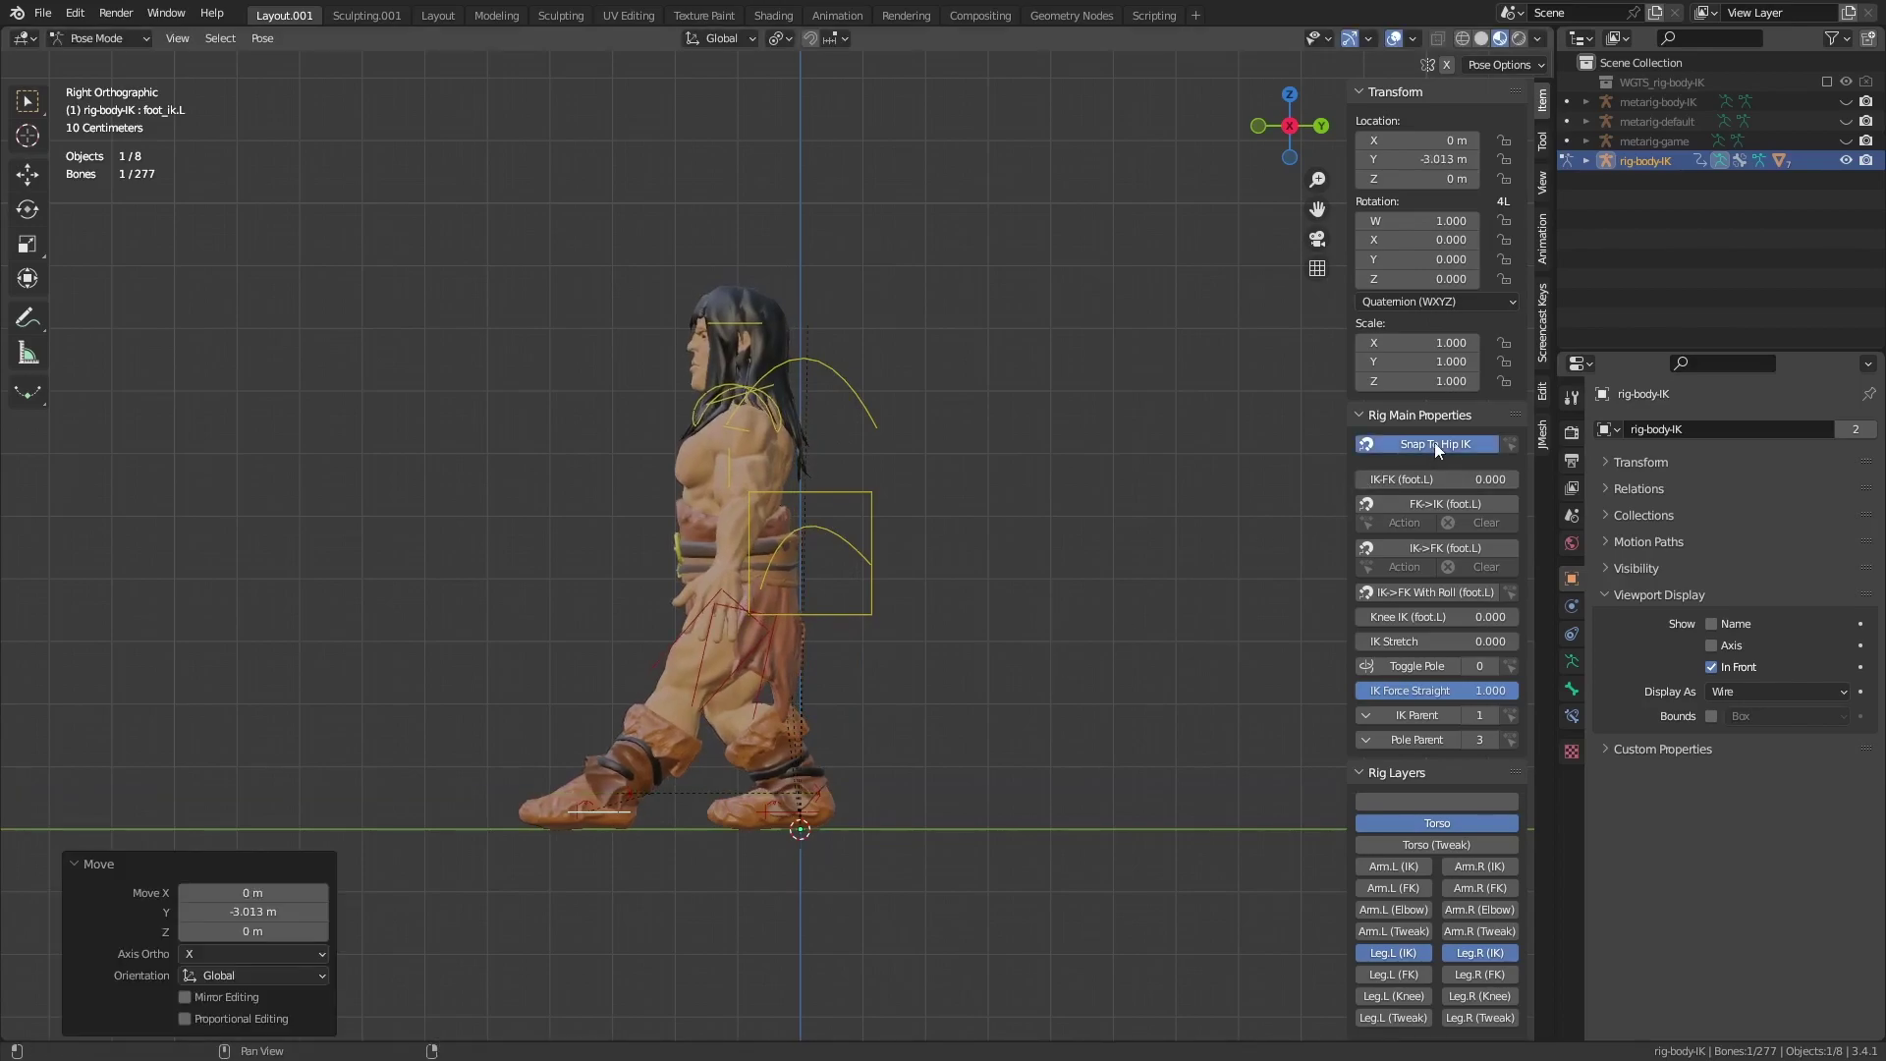
Show the deform bone layer, inspect DEF-upper_arm.L.001's Bendy Bones, and tick Only Deform Bones for FBX export.
drag(1488, 694, 1459, 692)
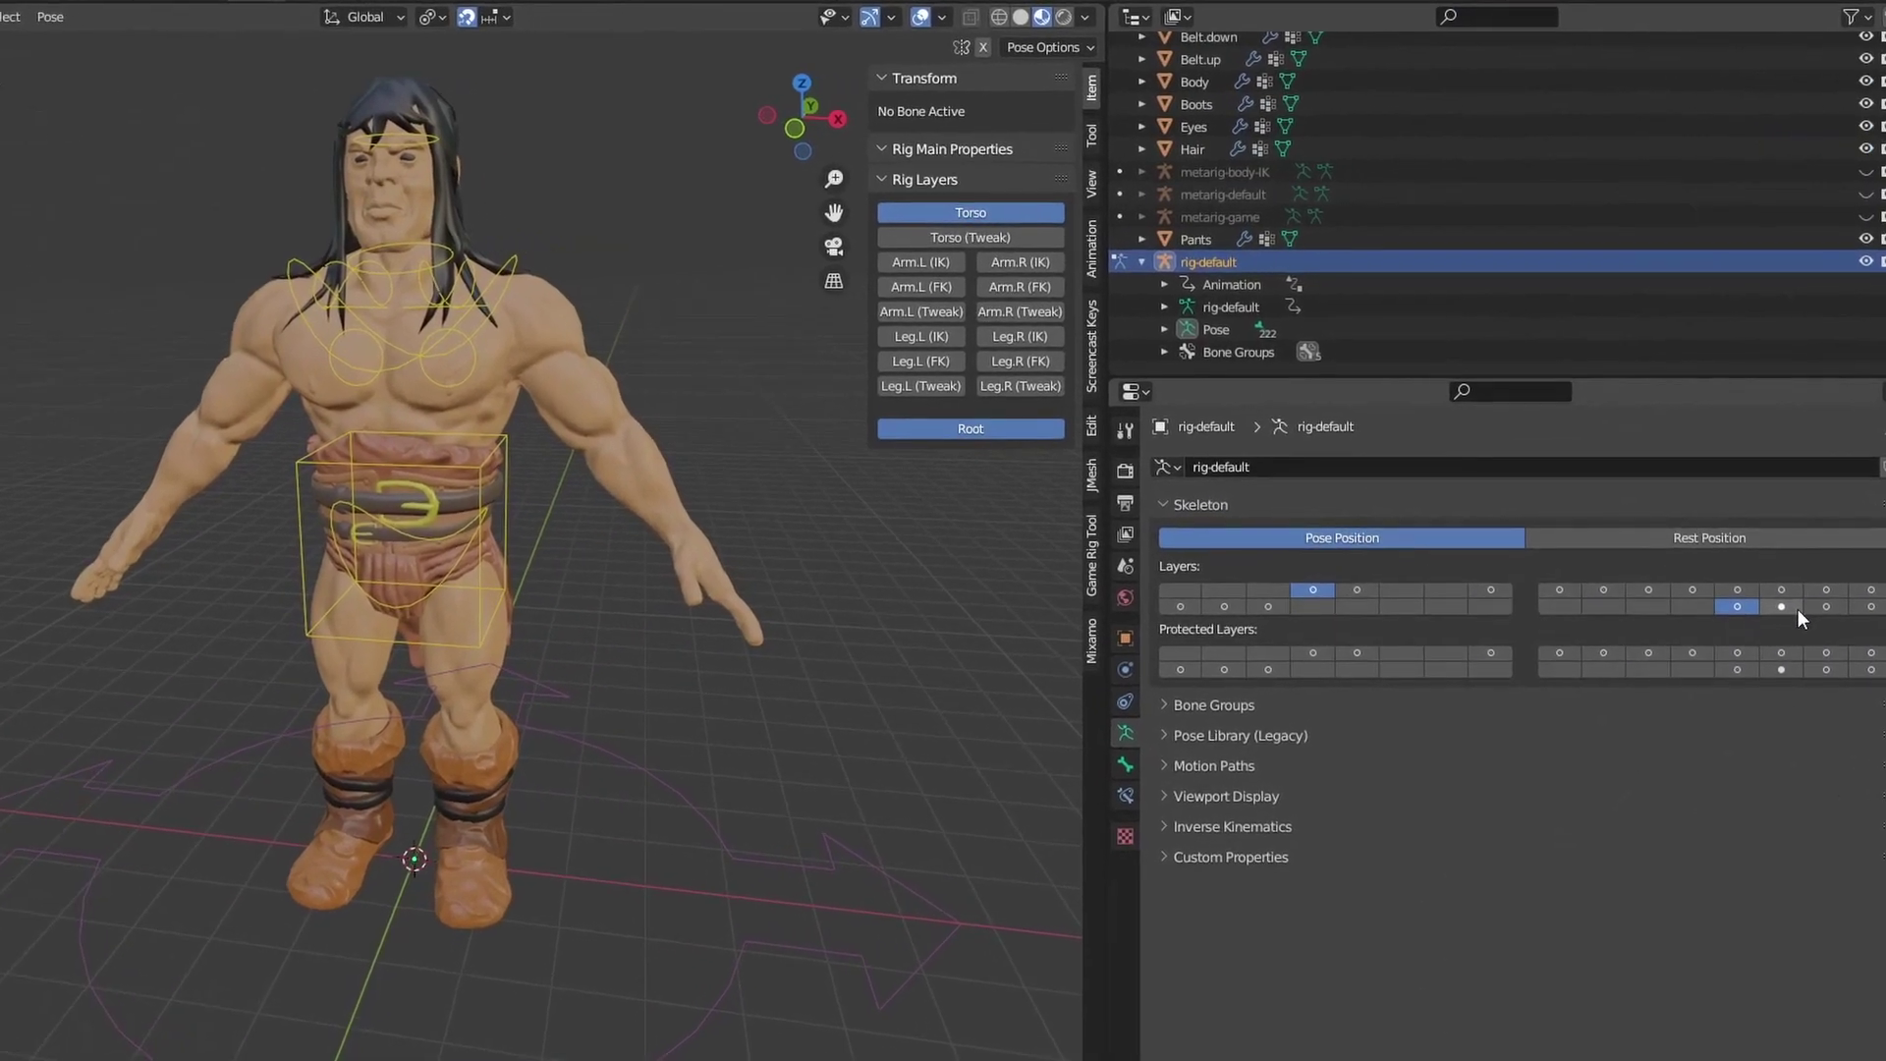
click(1783, 615)
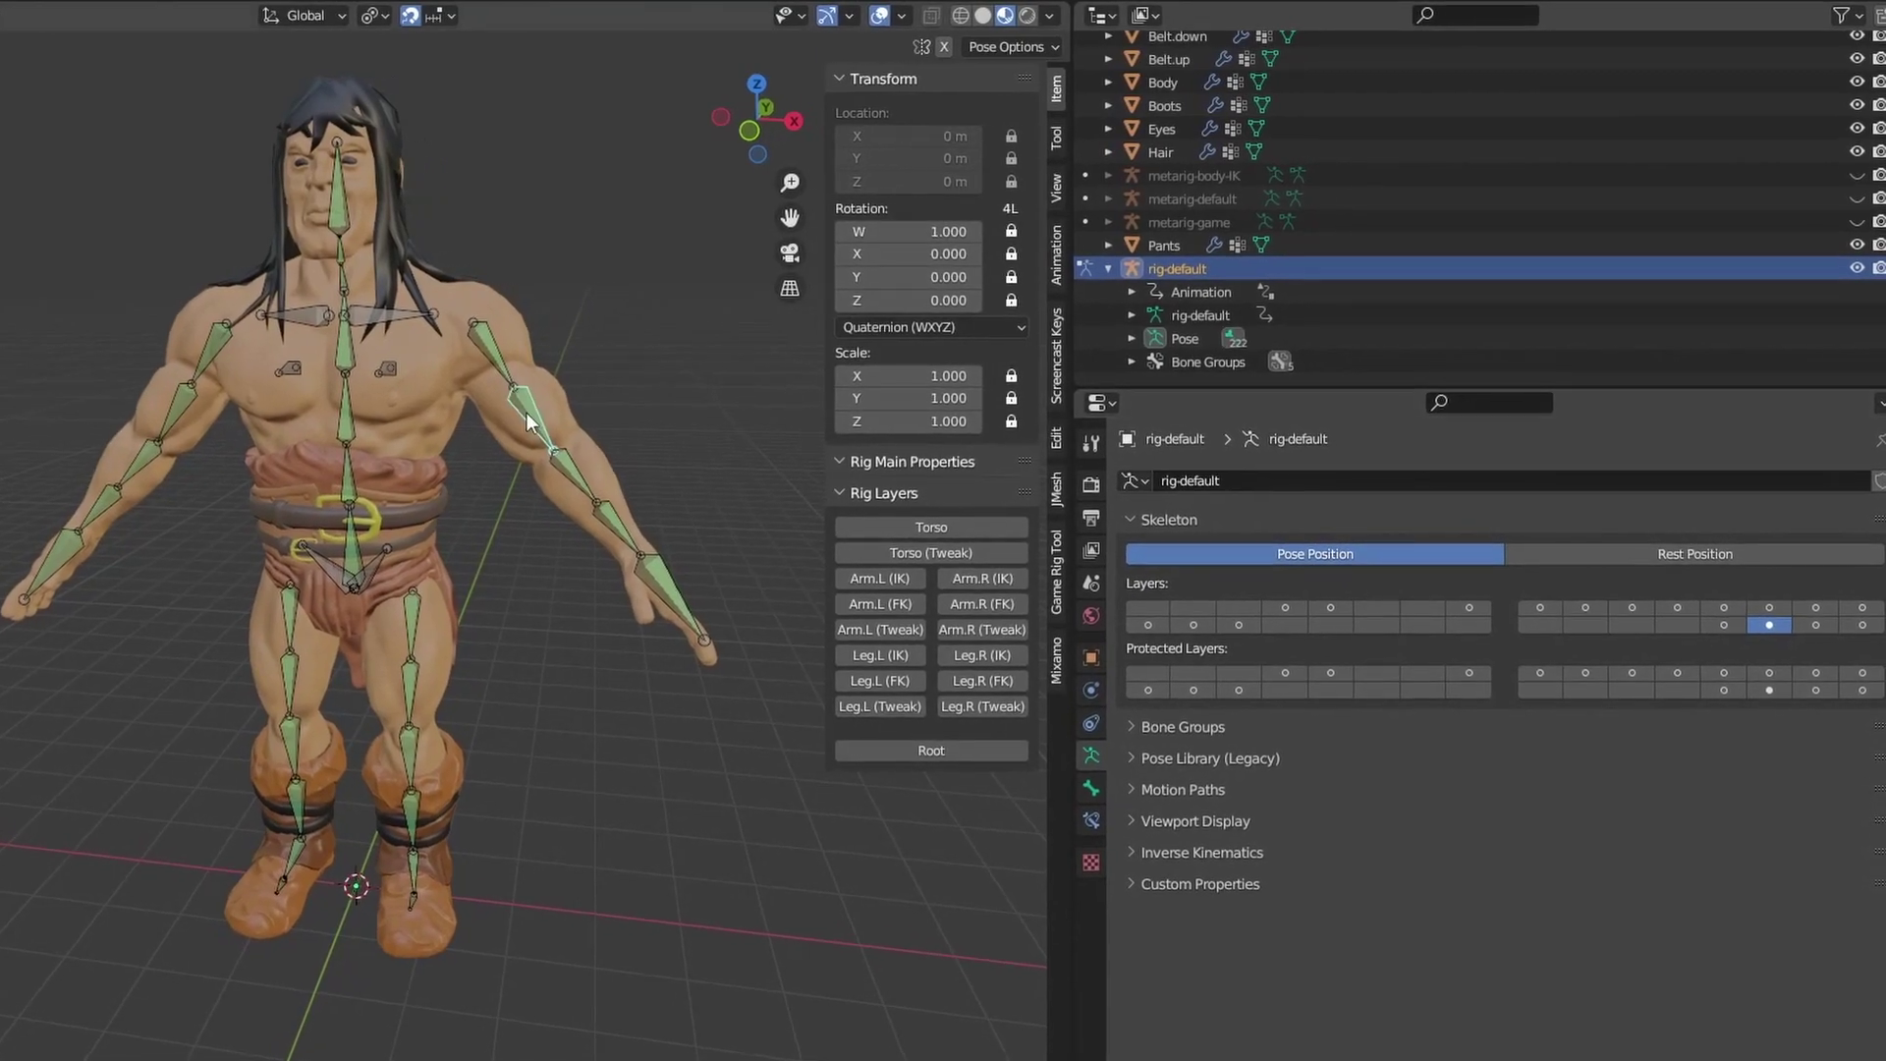
click(1092, 788)
click(1187, 550)
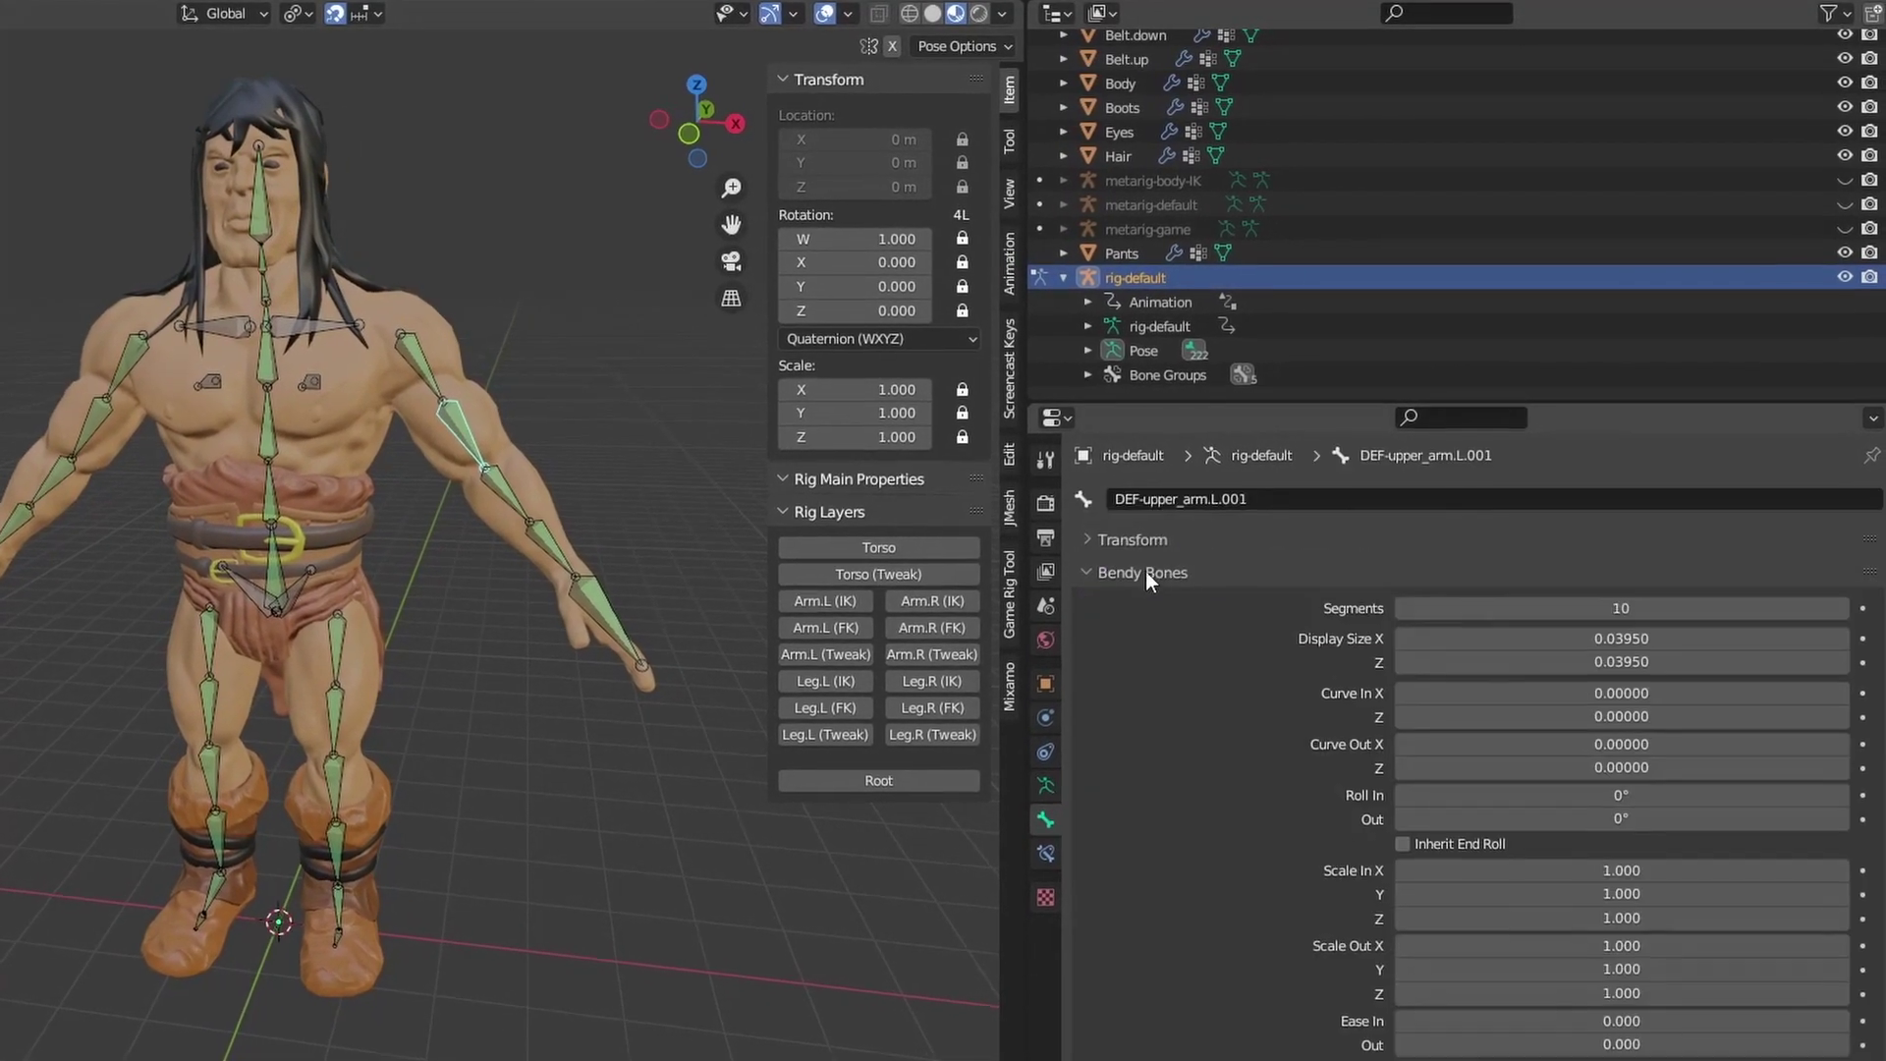
key(period)
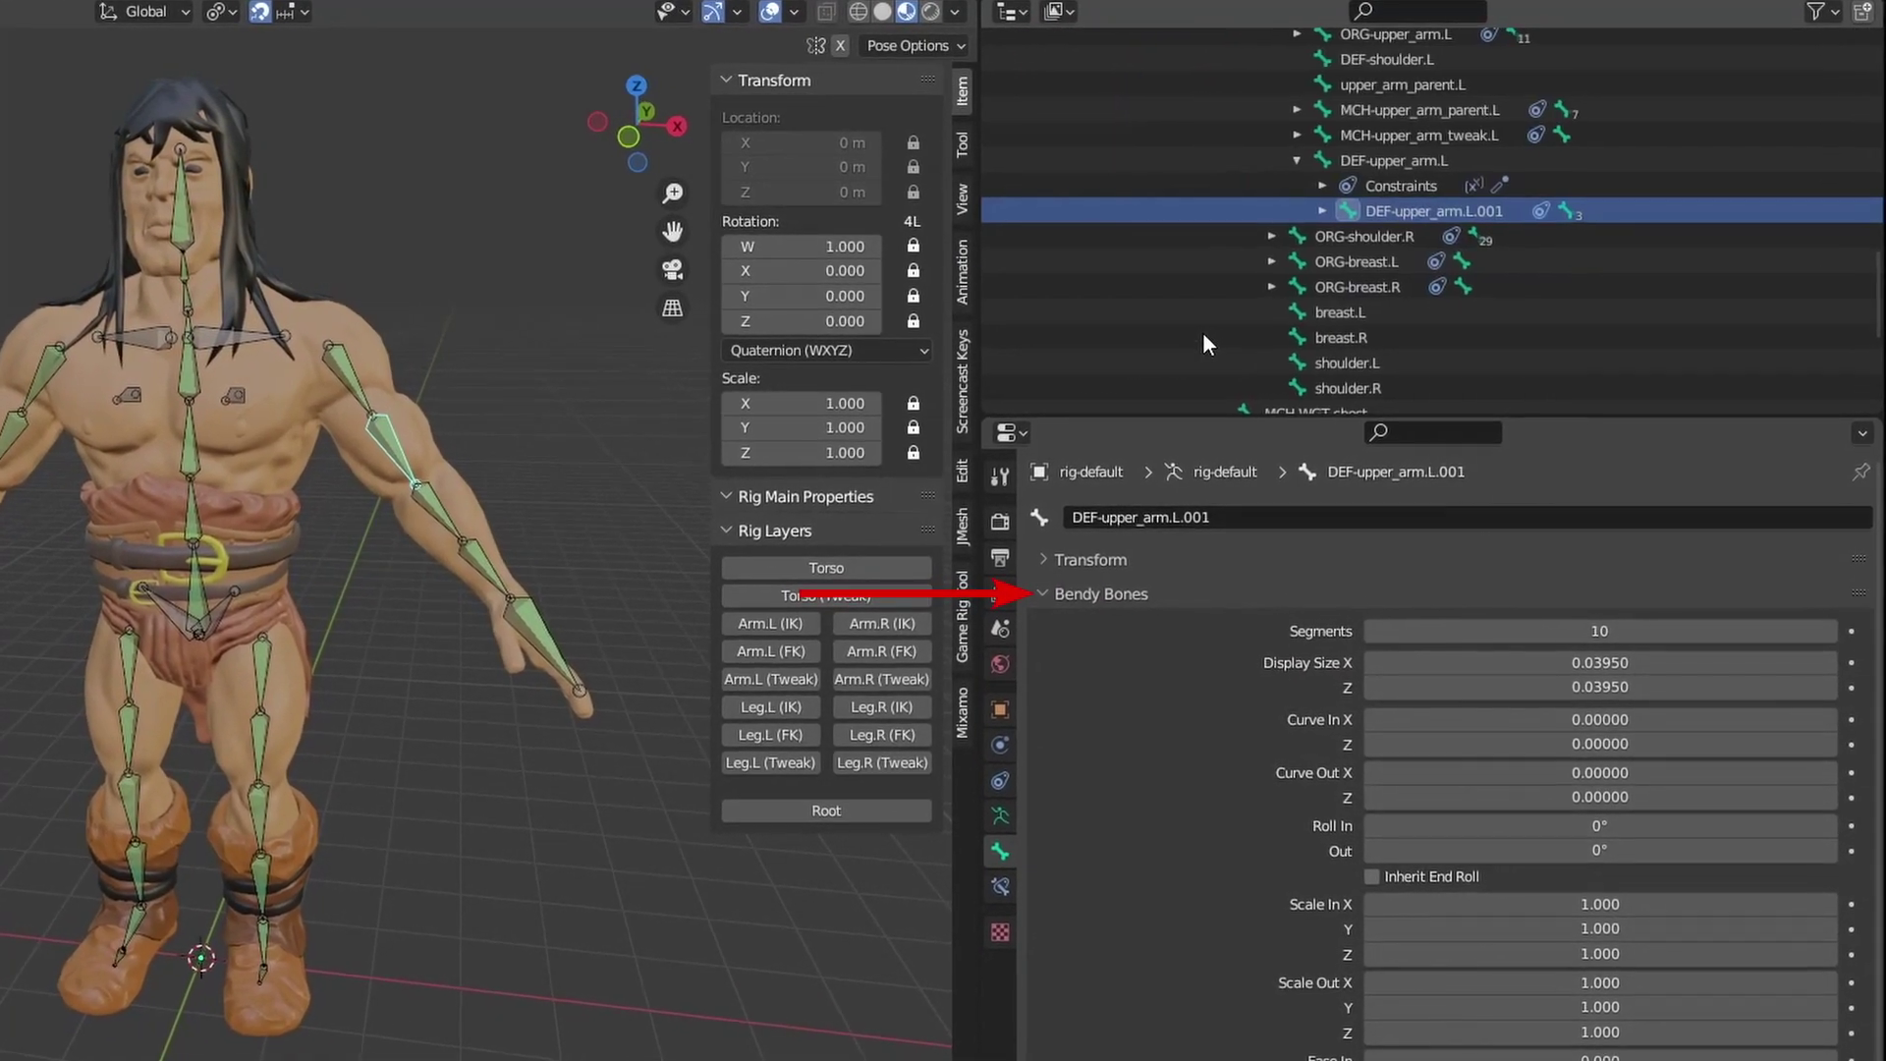
scroll(1458, 287, up, 3)
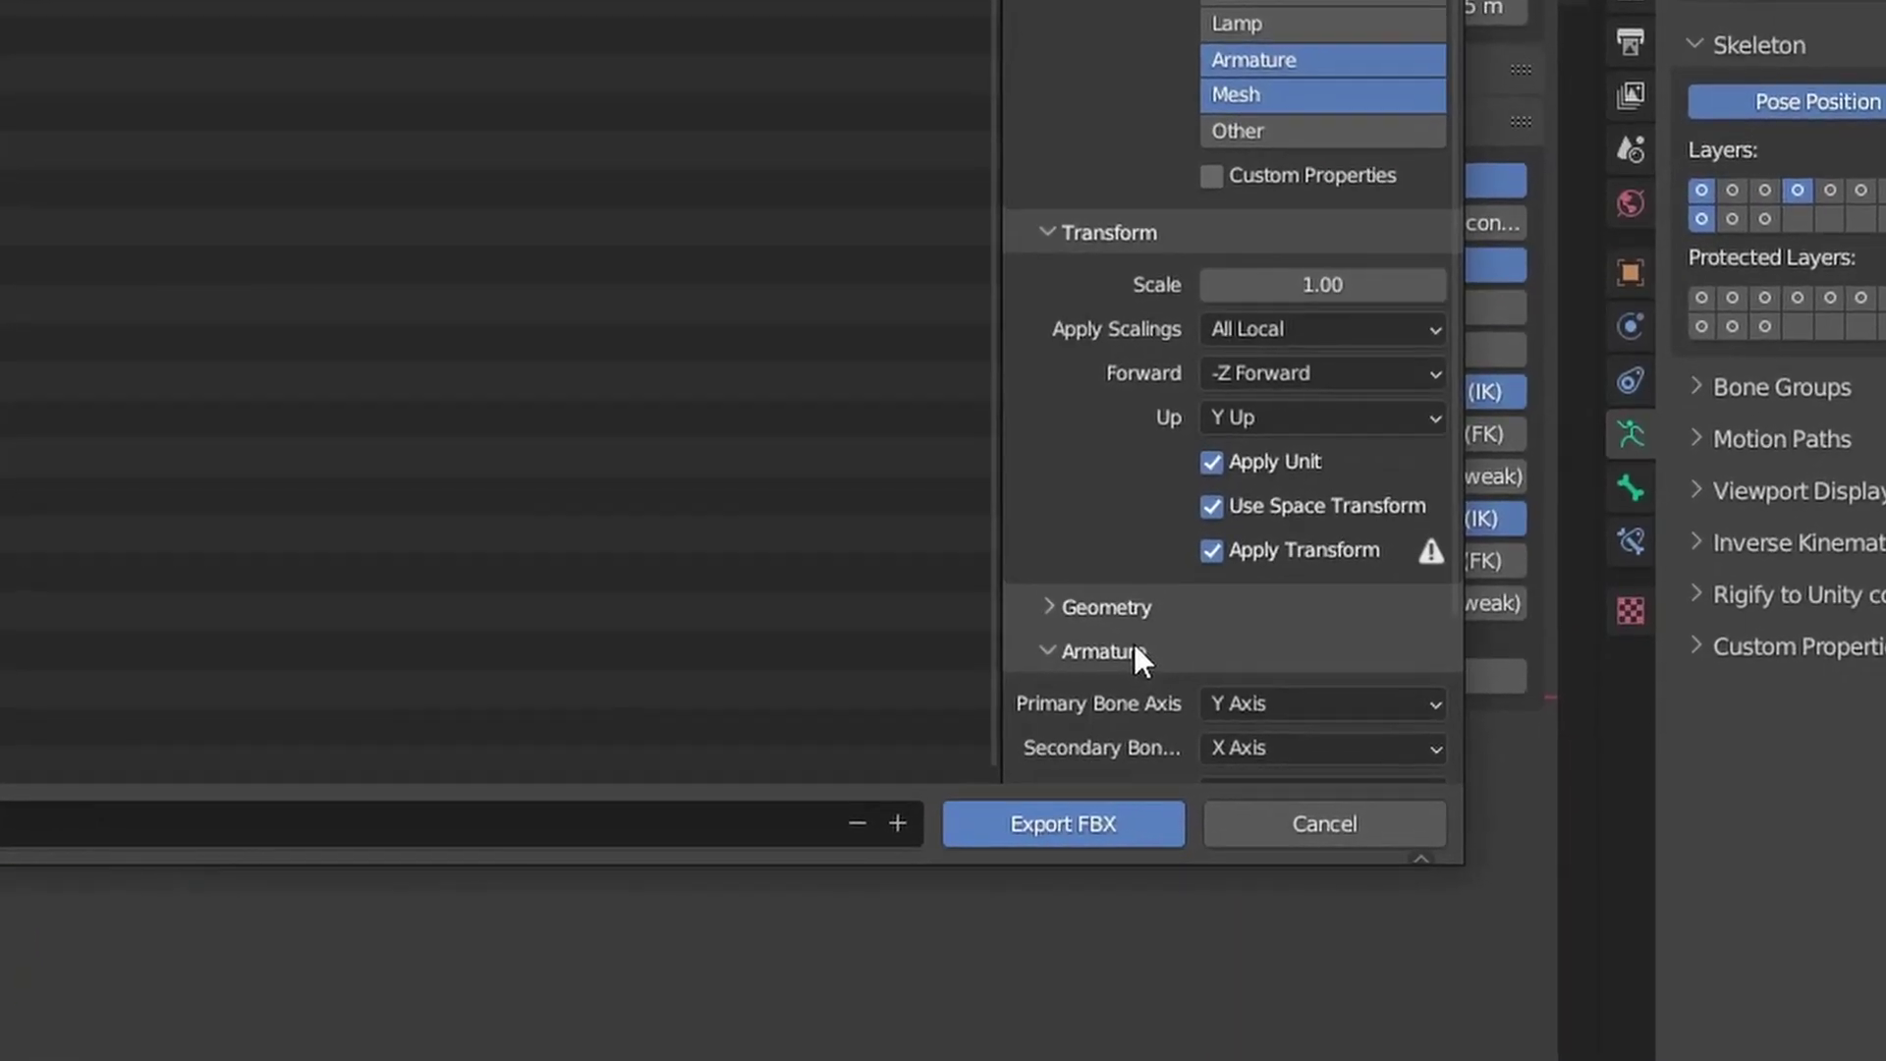
click(1196, 613)
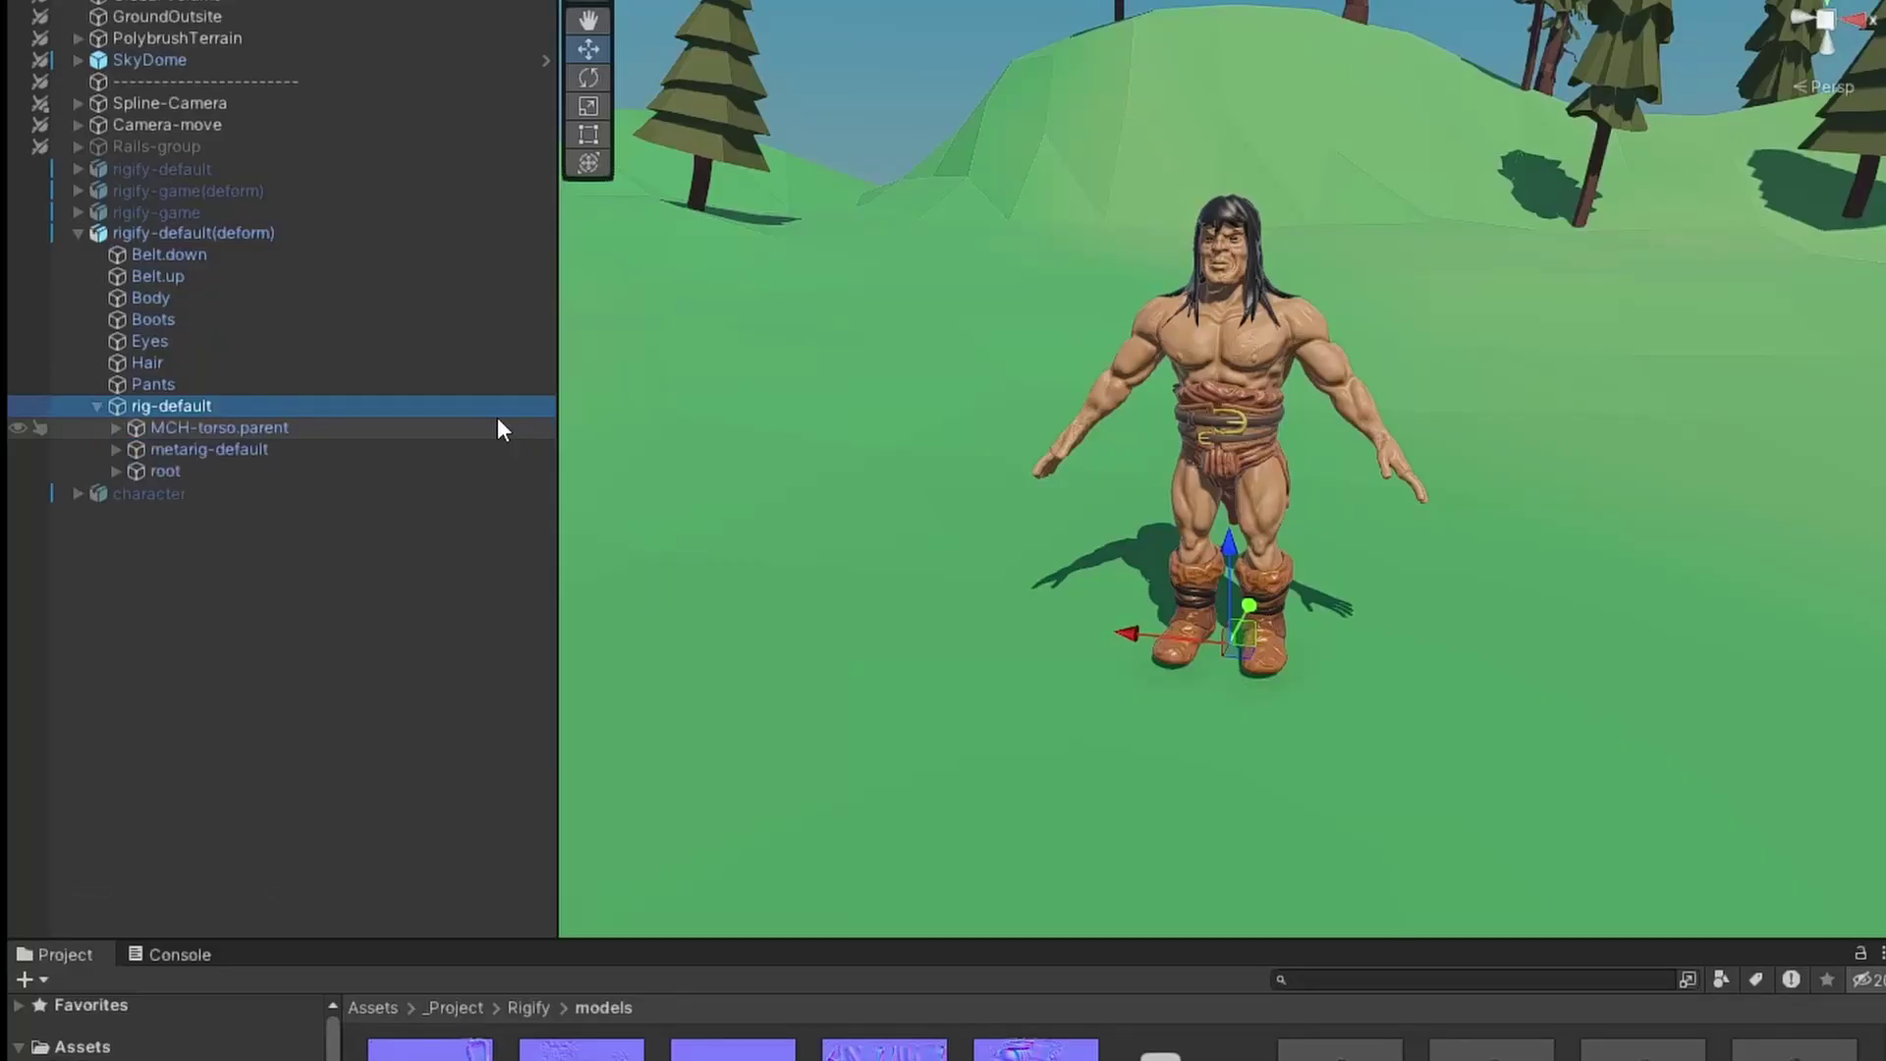
Step down to tweak_spine's children, then set the Unity rig's Animation Type to Humanoid and apply.
key(Right)
key(Right)
key(Right)
key(Right)
key(Right)
key(Right)
key(Right)
key(Right)
key(Right)
key(Right)
key(Right)
key(Right)
key(Right)
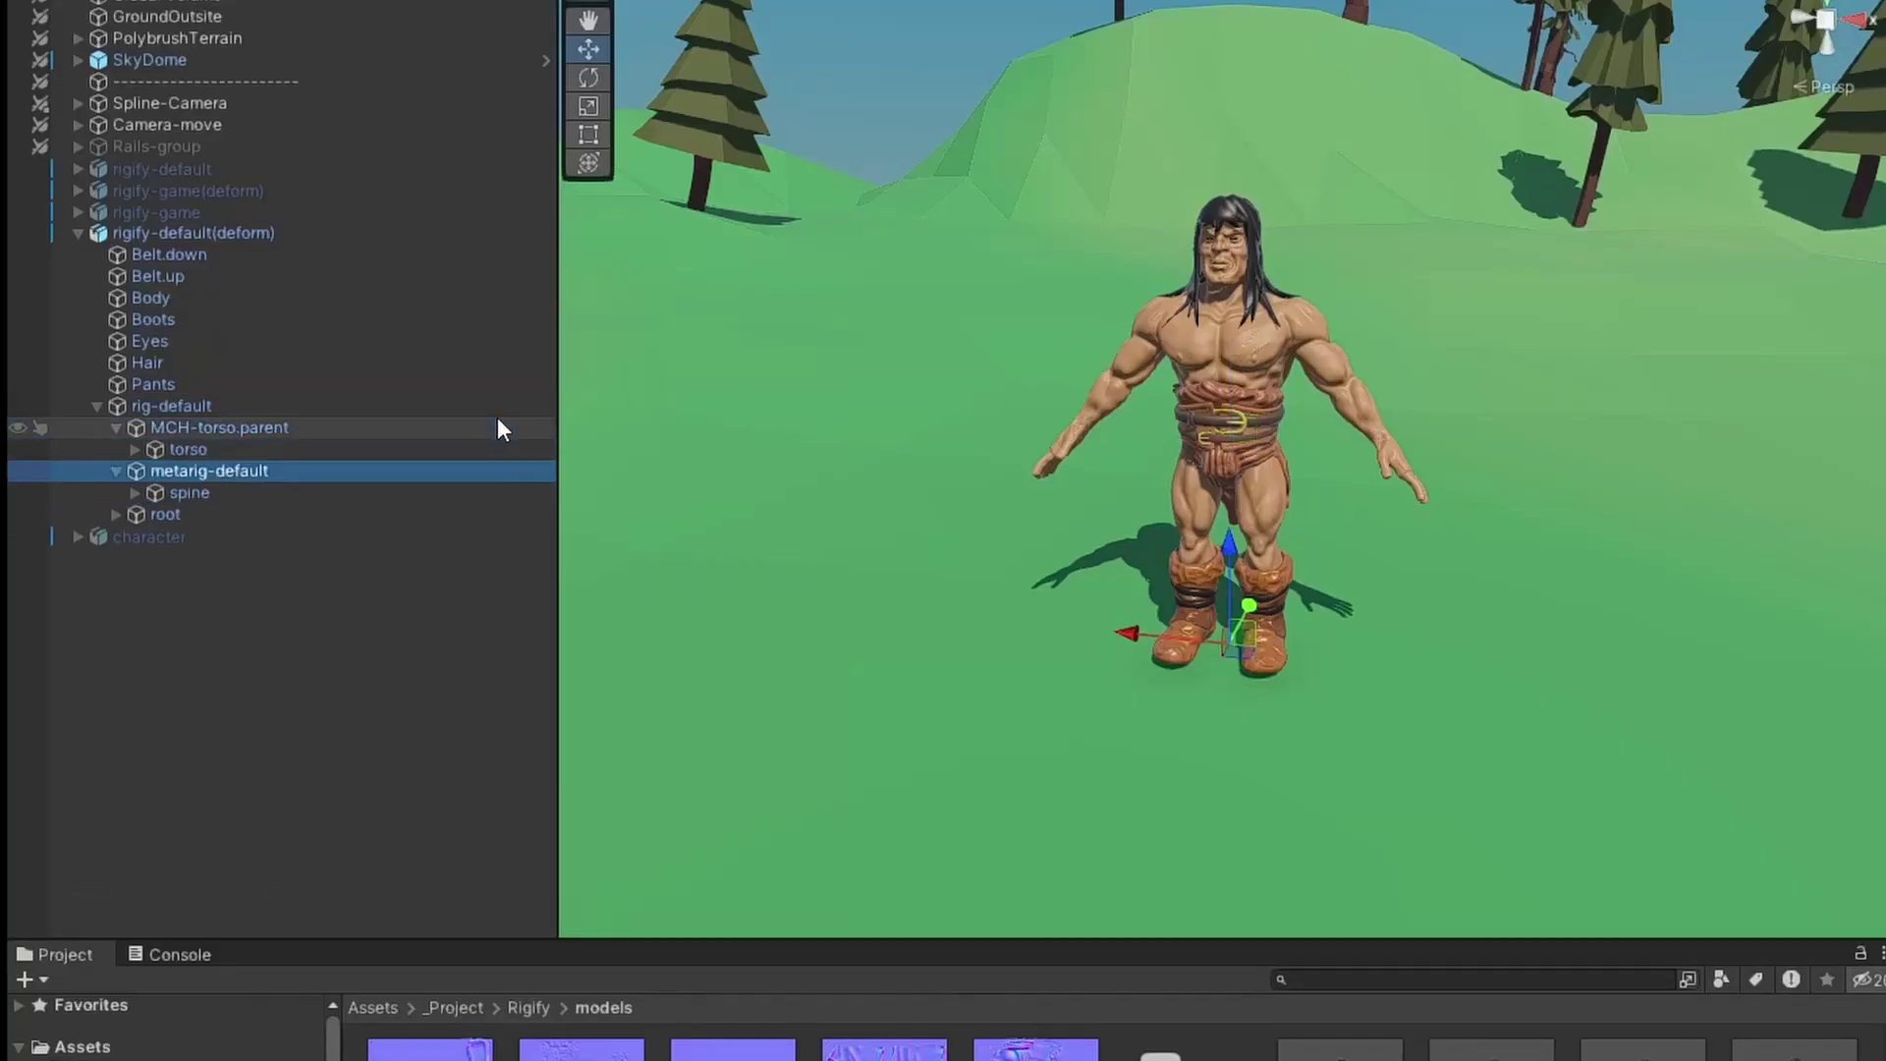
key(Right)
key(Right)
key(Right)
key(Right)
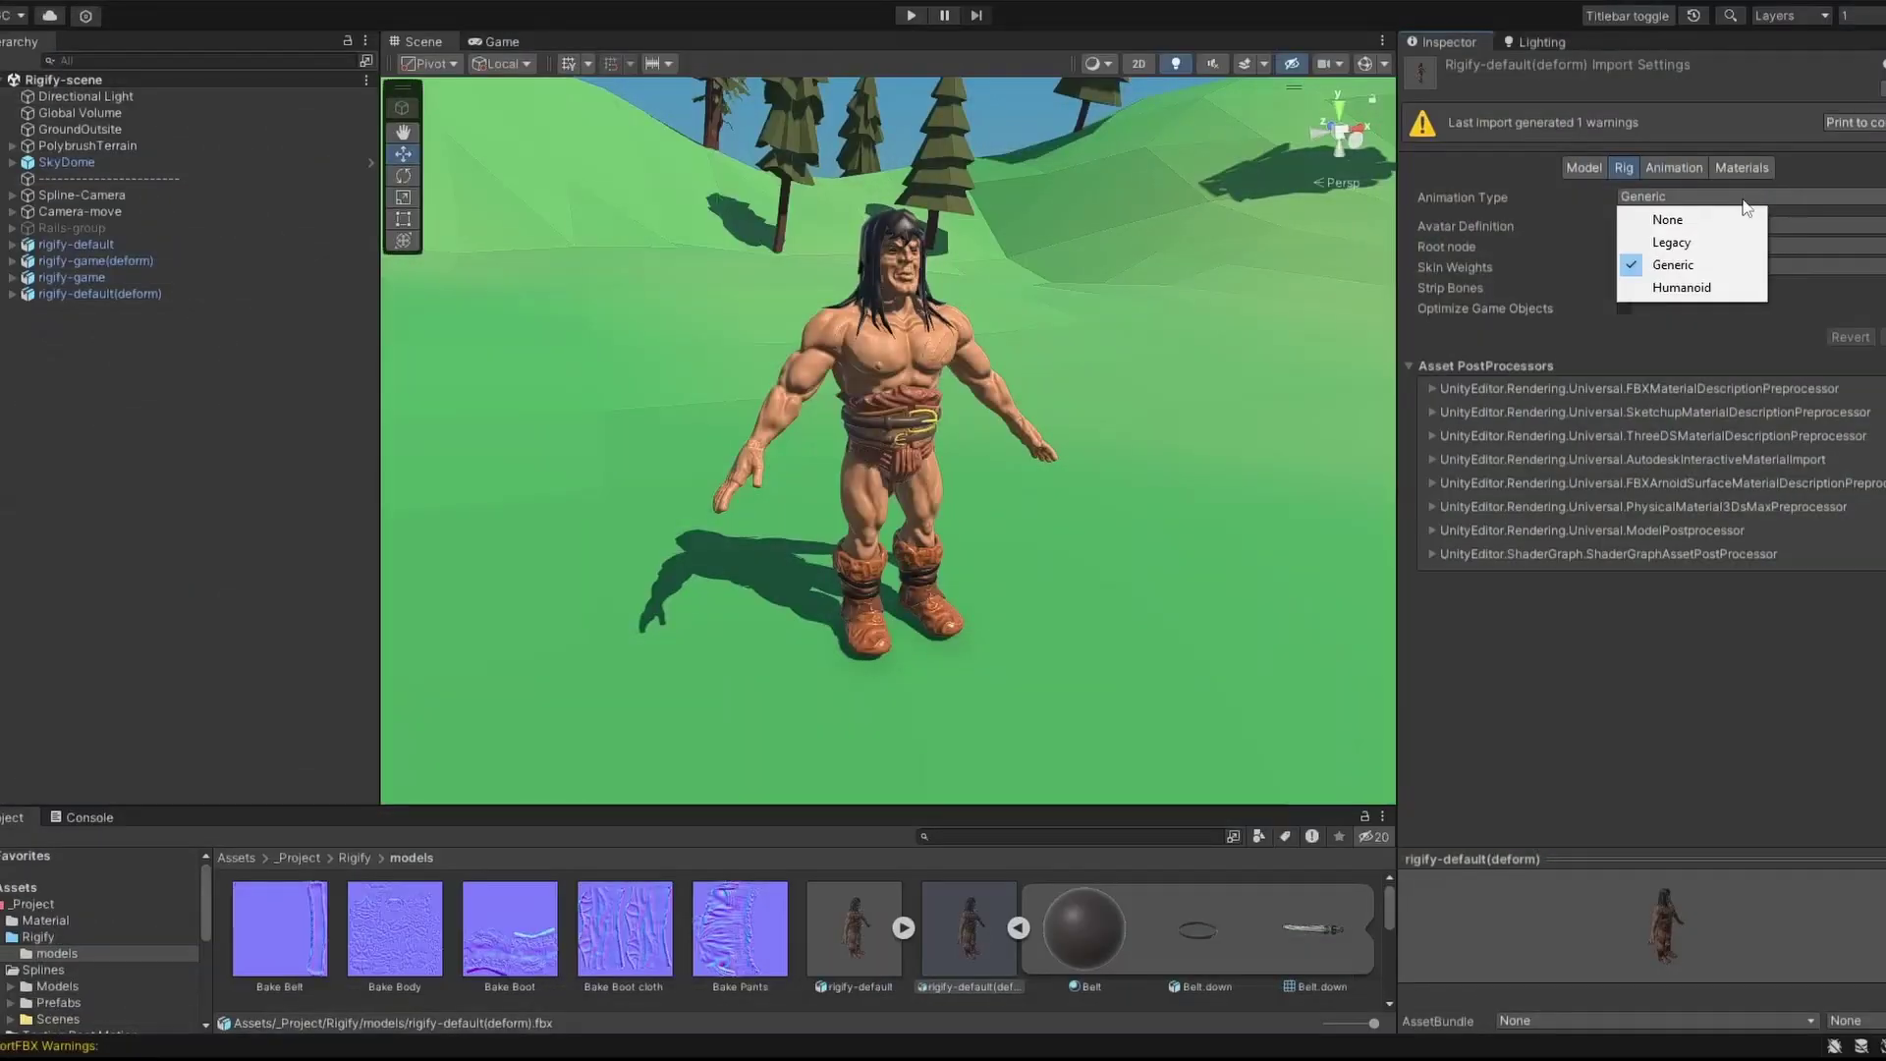
click(1696, 291)
click(1881, 344)
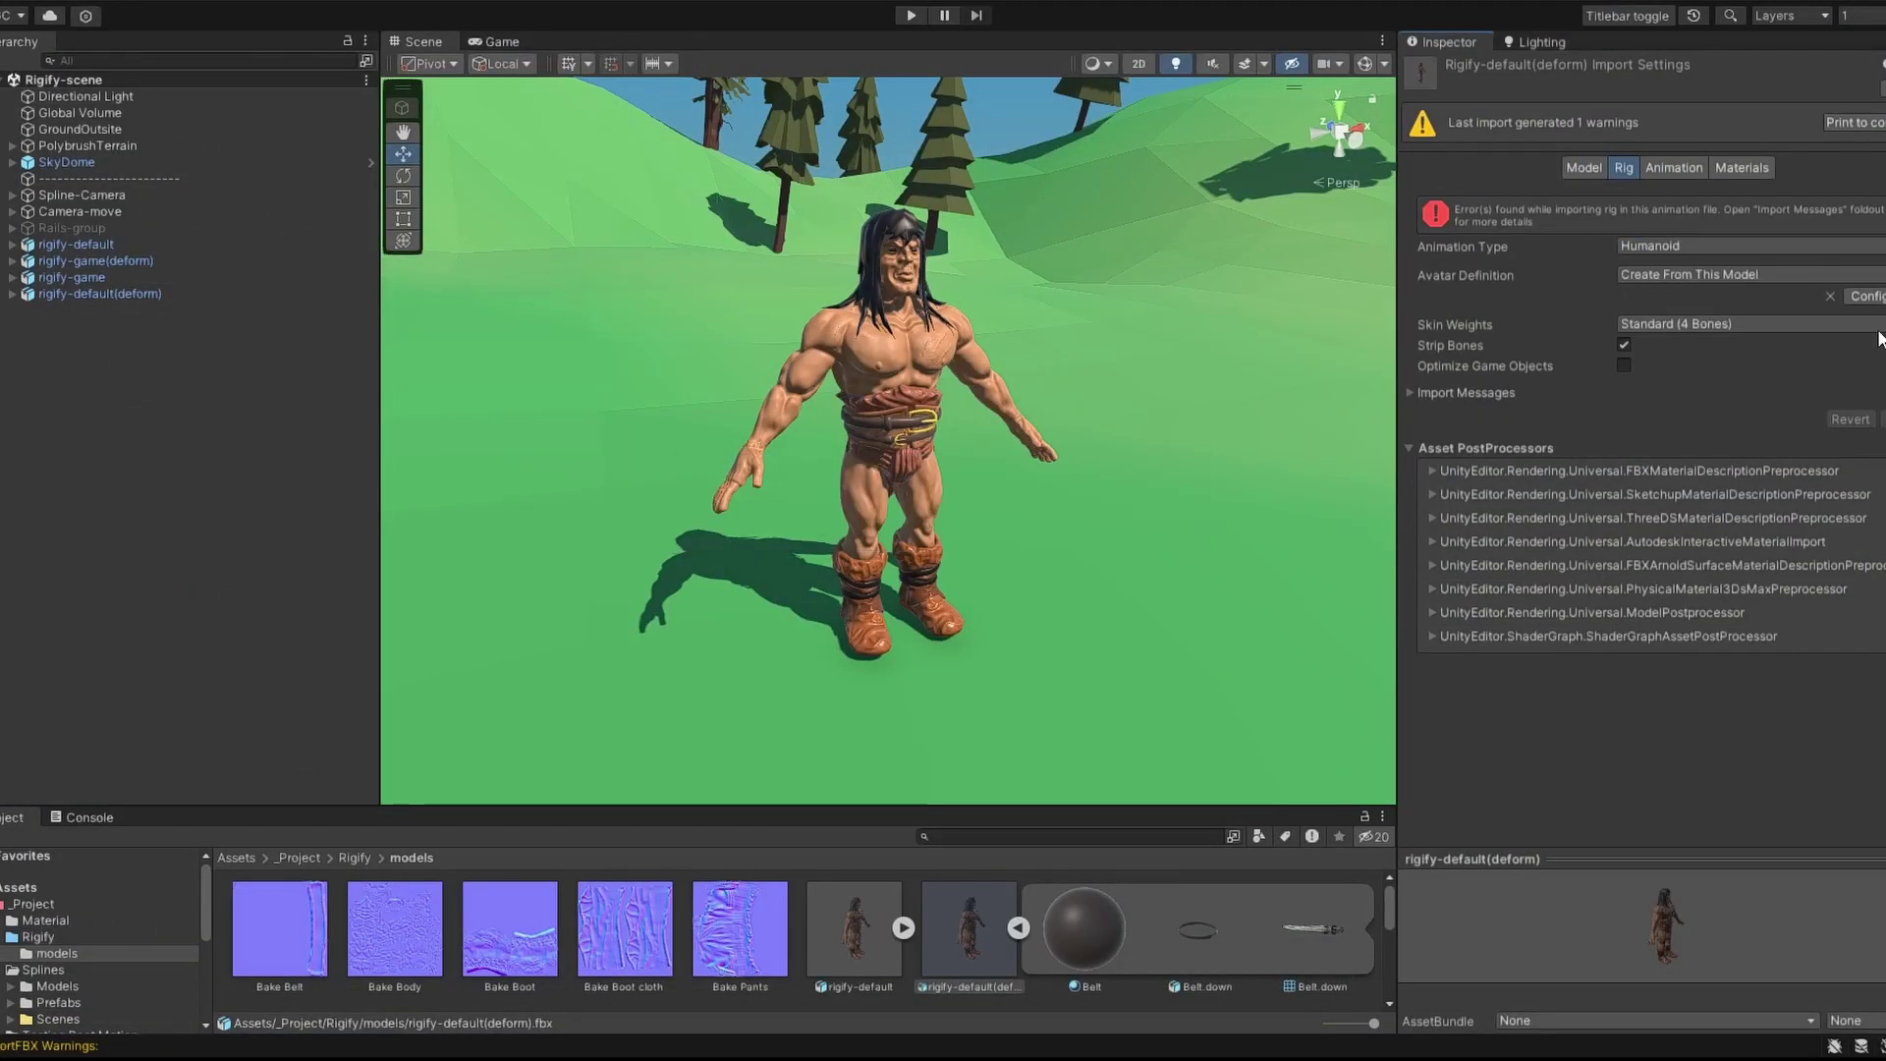
Open the avatar configuration and show the Head bone mapping to DEF-spine.006.
click(1869, 297)
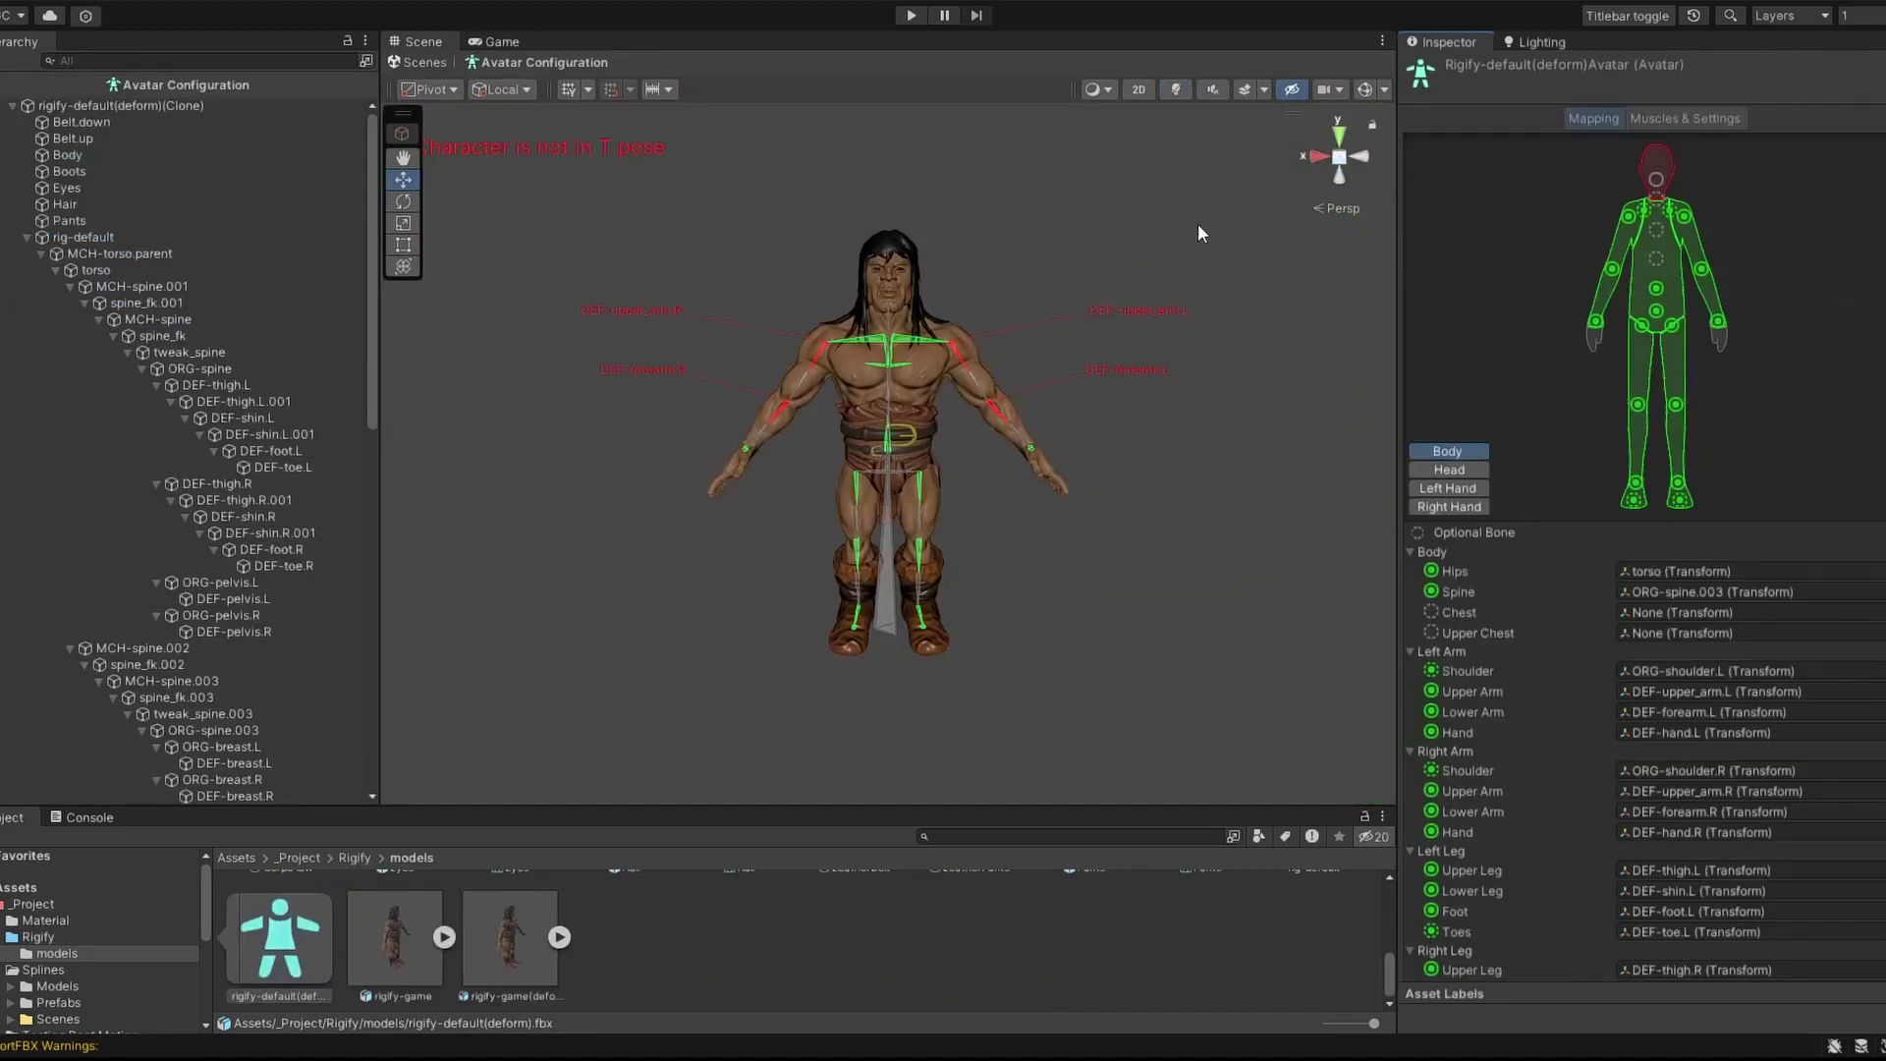
click(890, 307)
scroll(179, 670, down, 1)
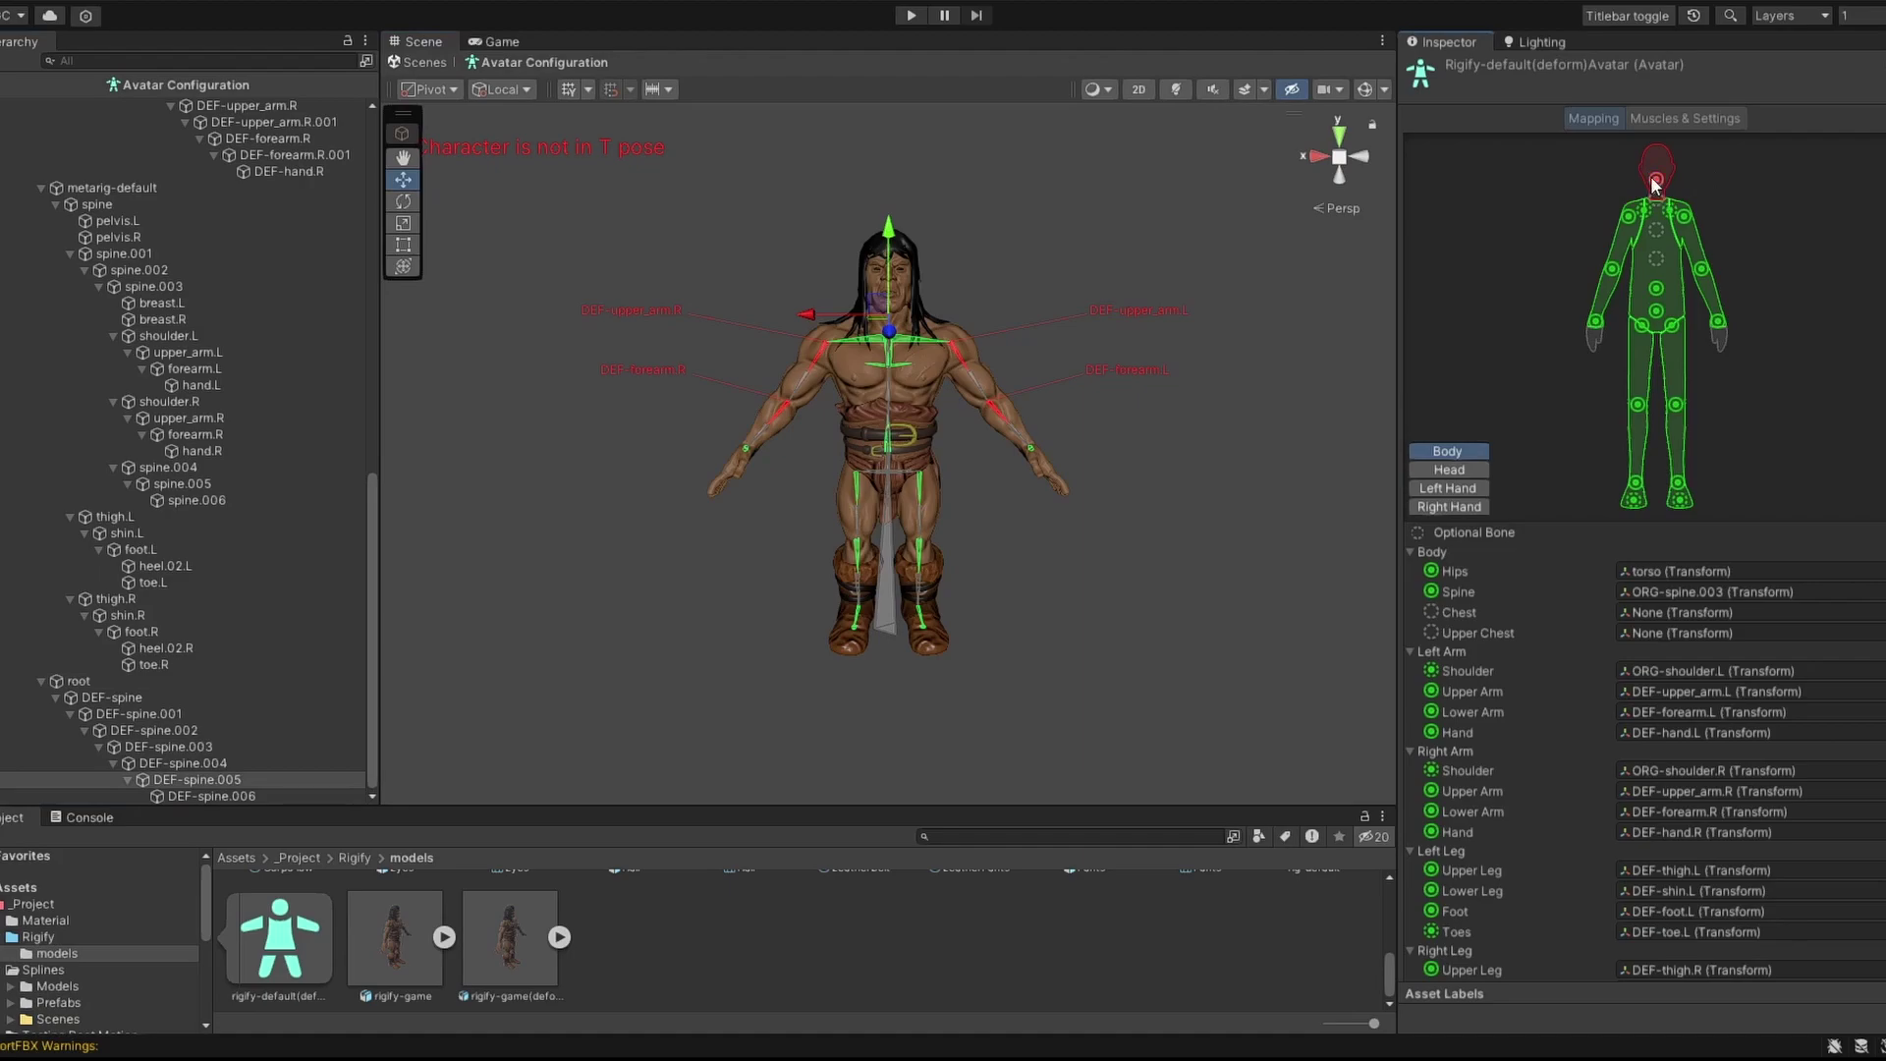
click(1470, 471)
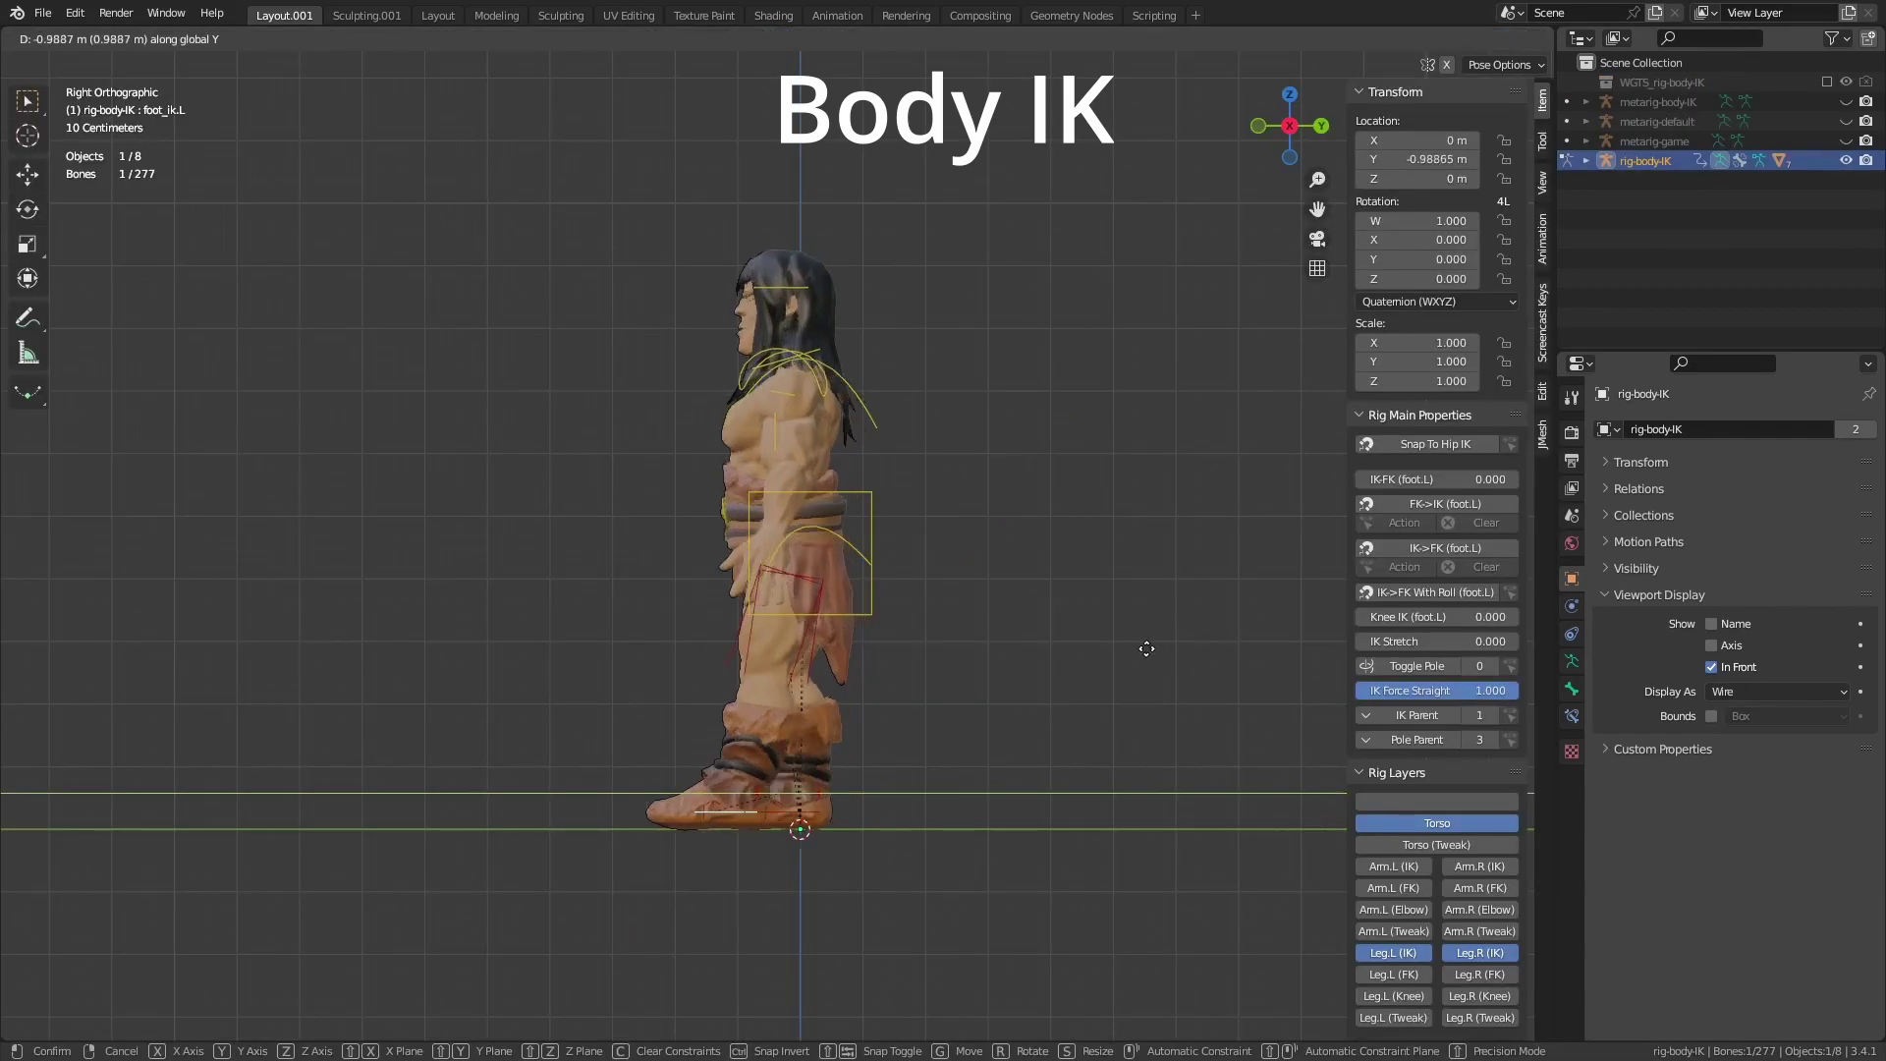
Drag the left foot and left hand IK controls to demo IK, then open the GameRig releases list.
drag(1145, 652, 1045, 664)
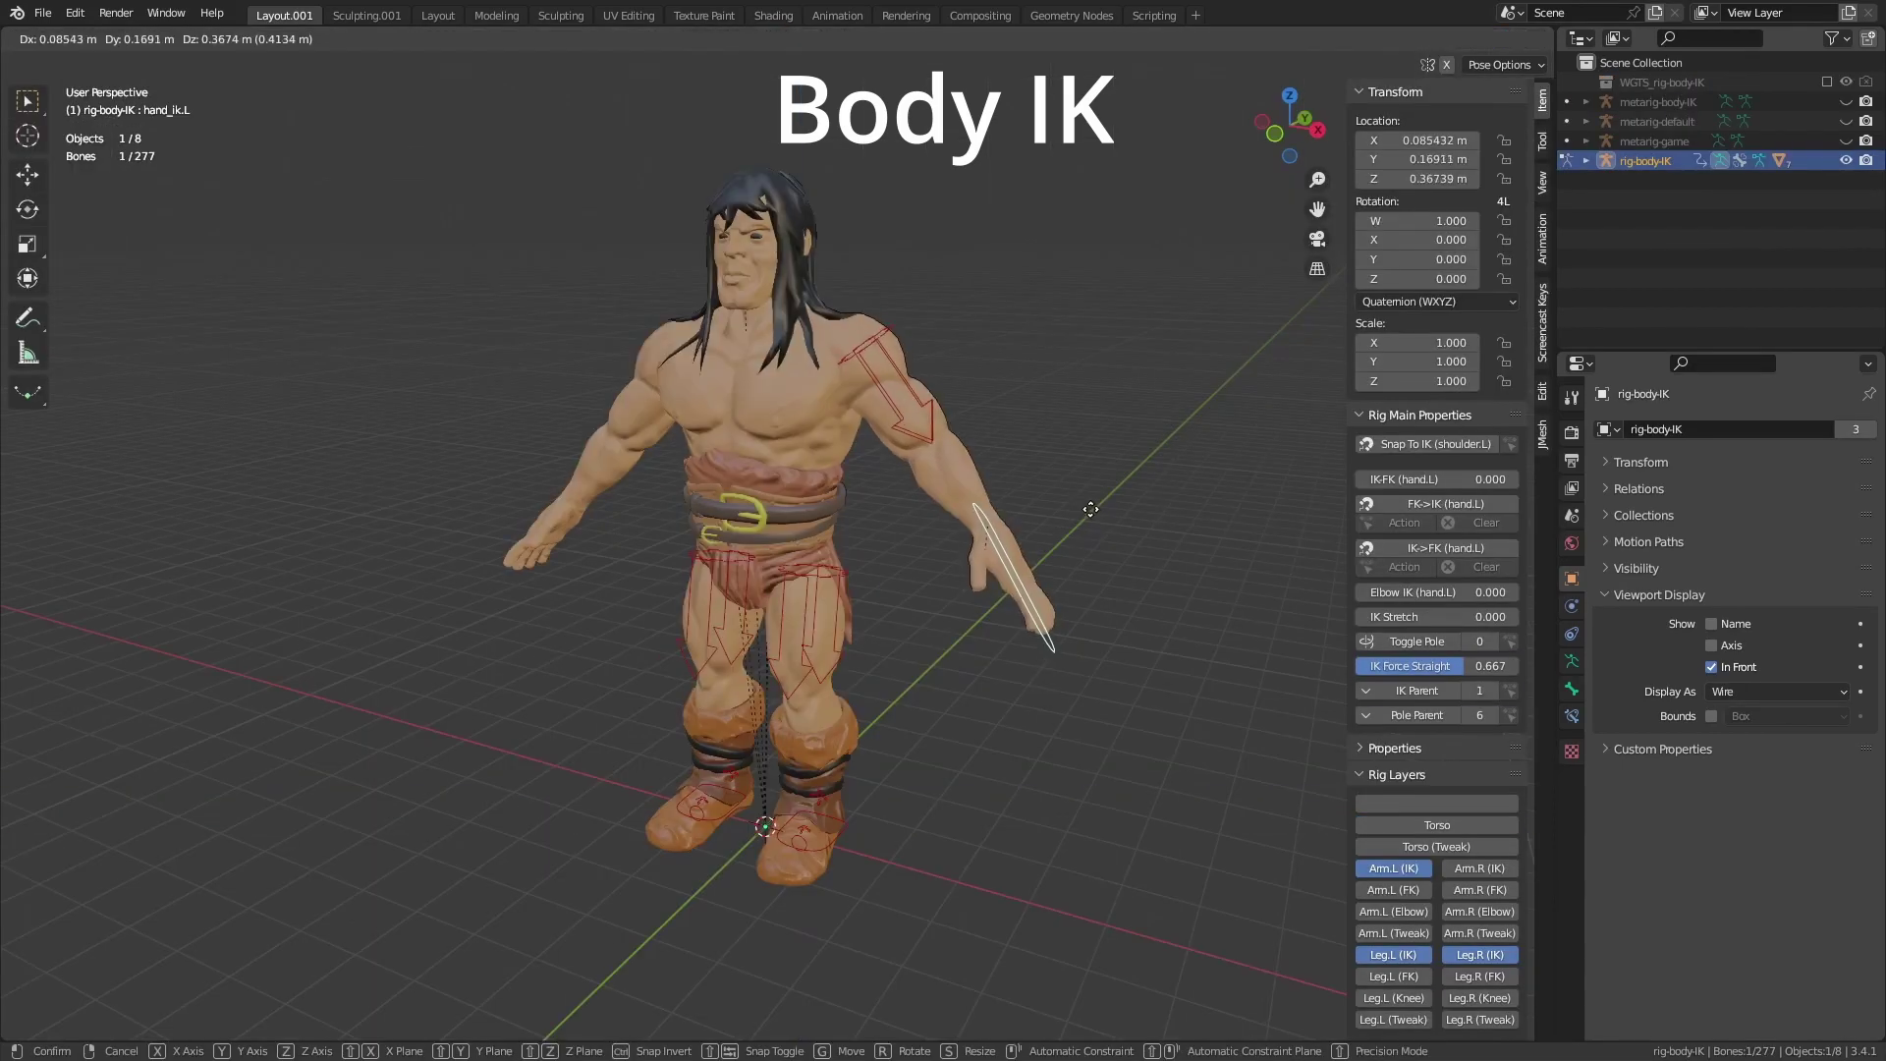
drag(1085, 516, 1087, 550)
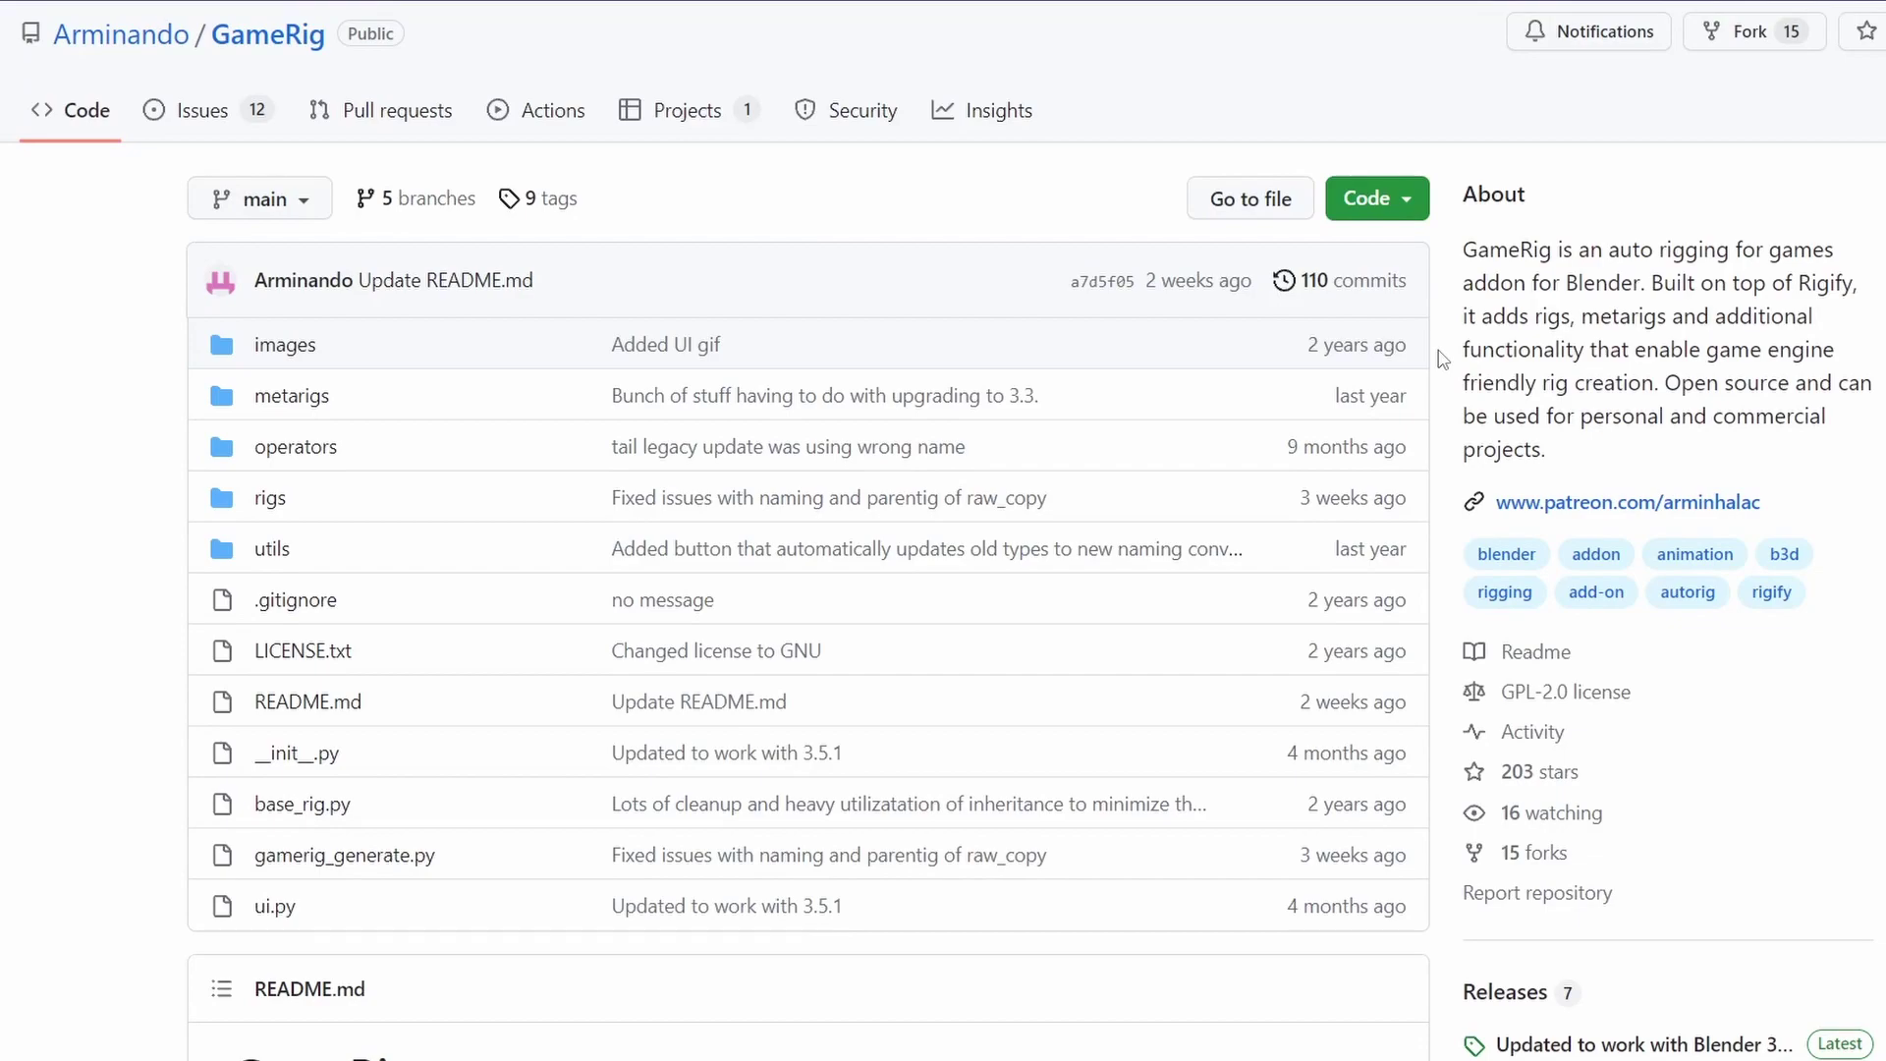
scroll(1441, 358, down, 5)
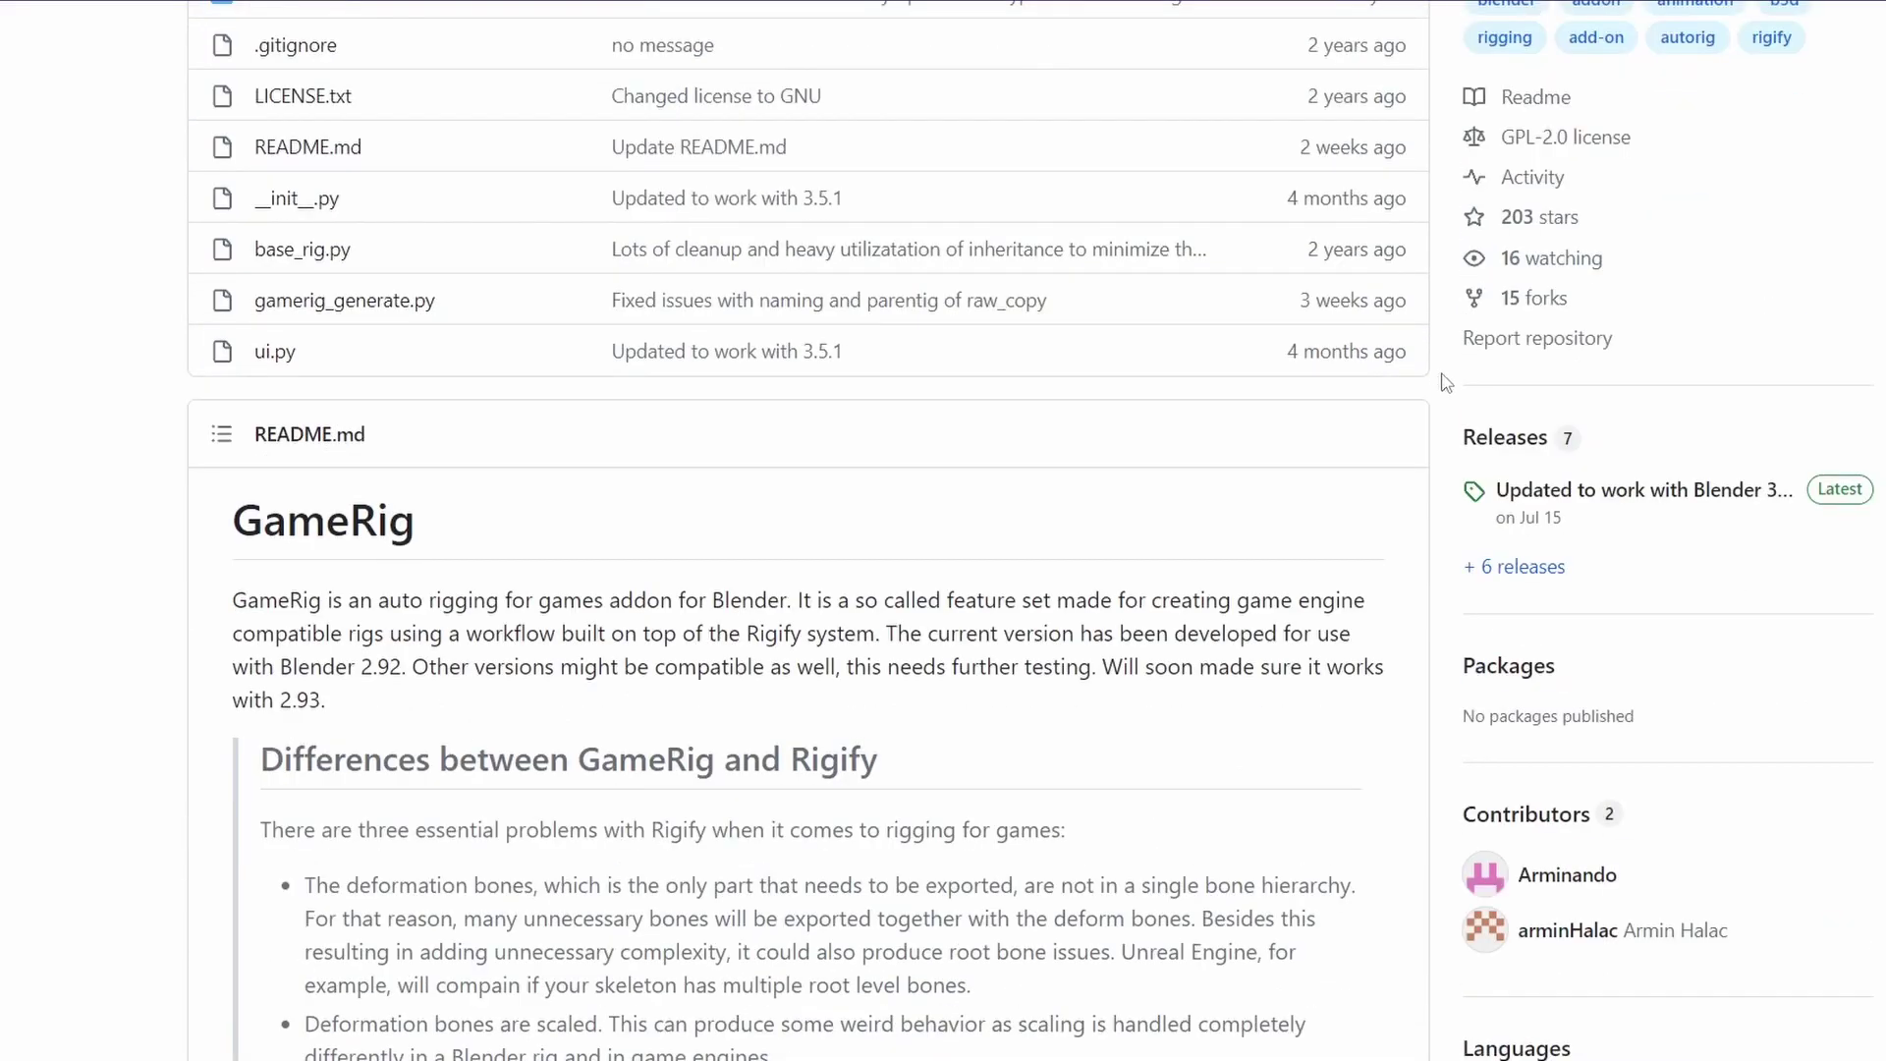
click(1541, 567)
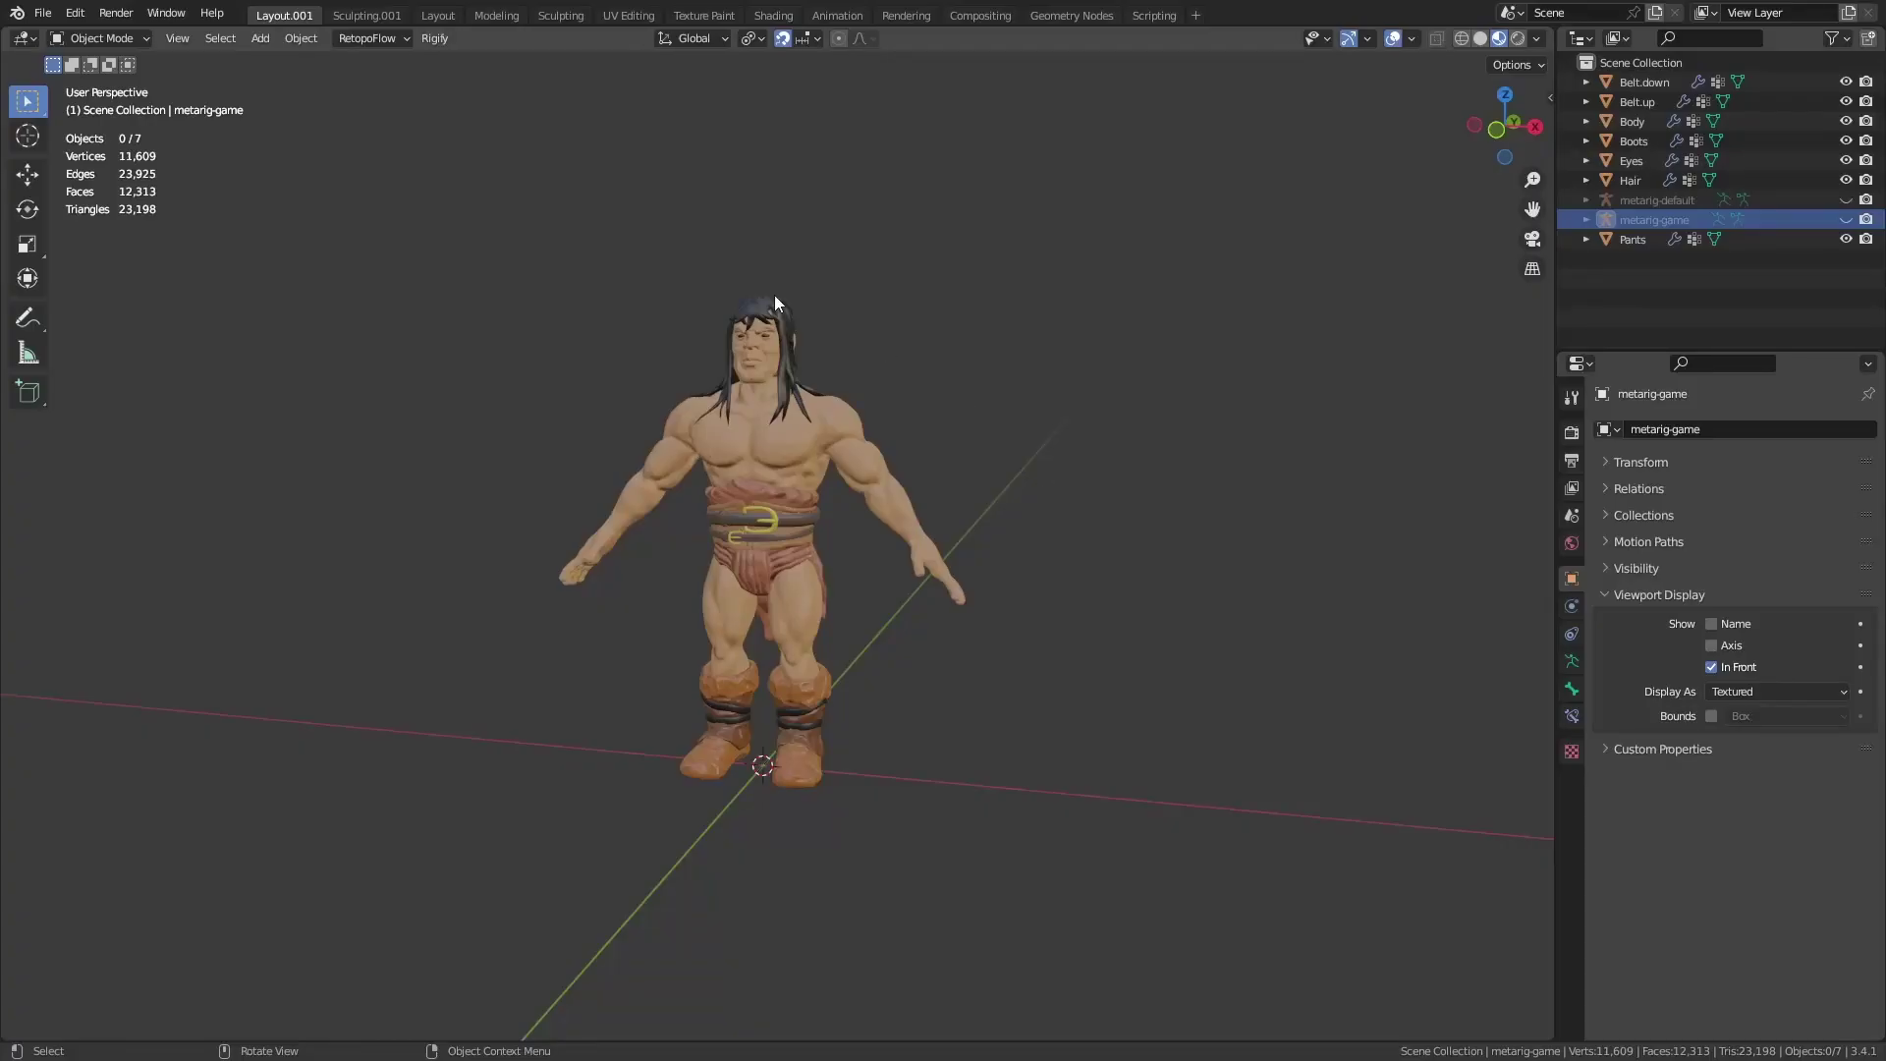
Open Preferences on Add-ons, filter for 'rig', and expand the Rigify add-on.
click(75, 13)
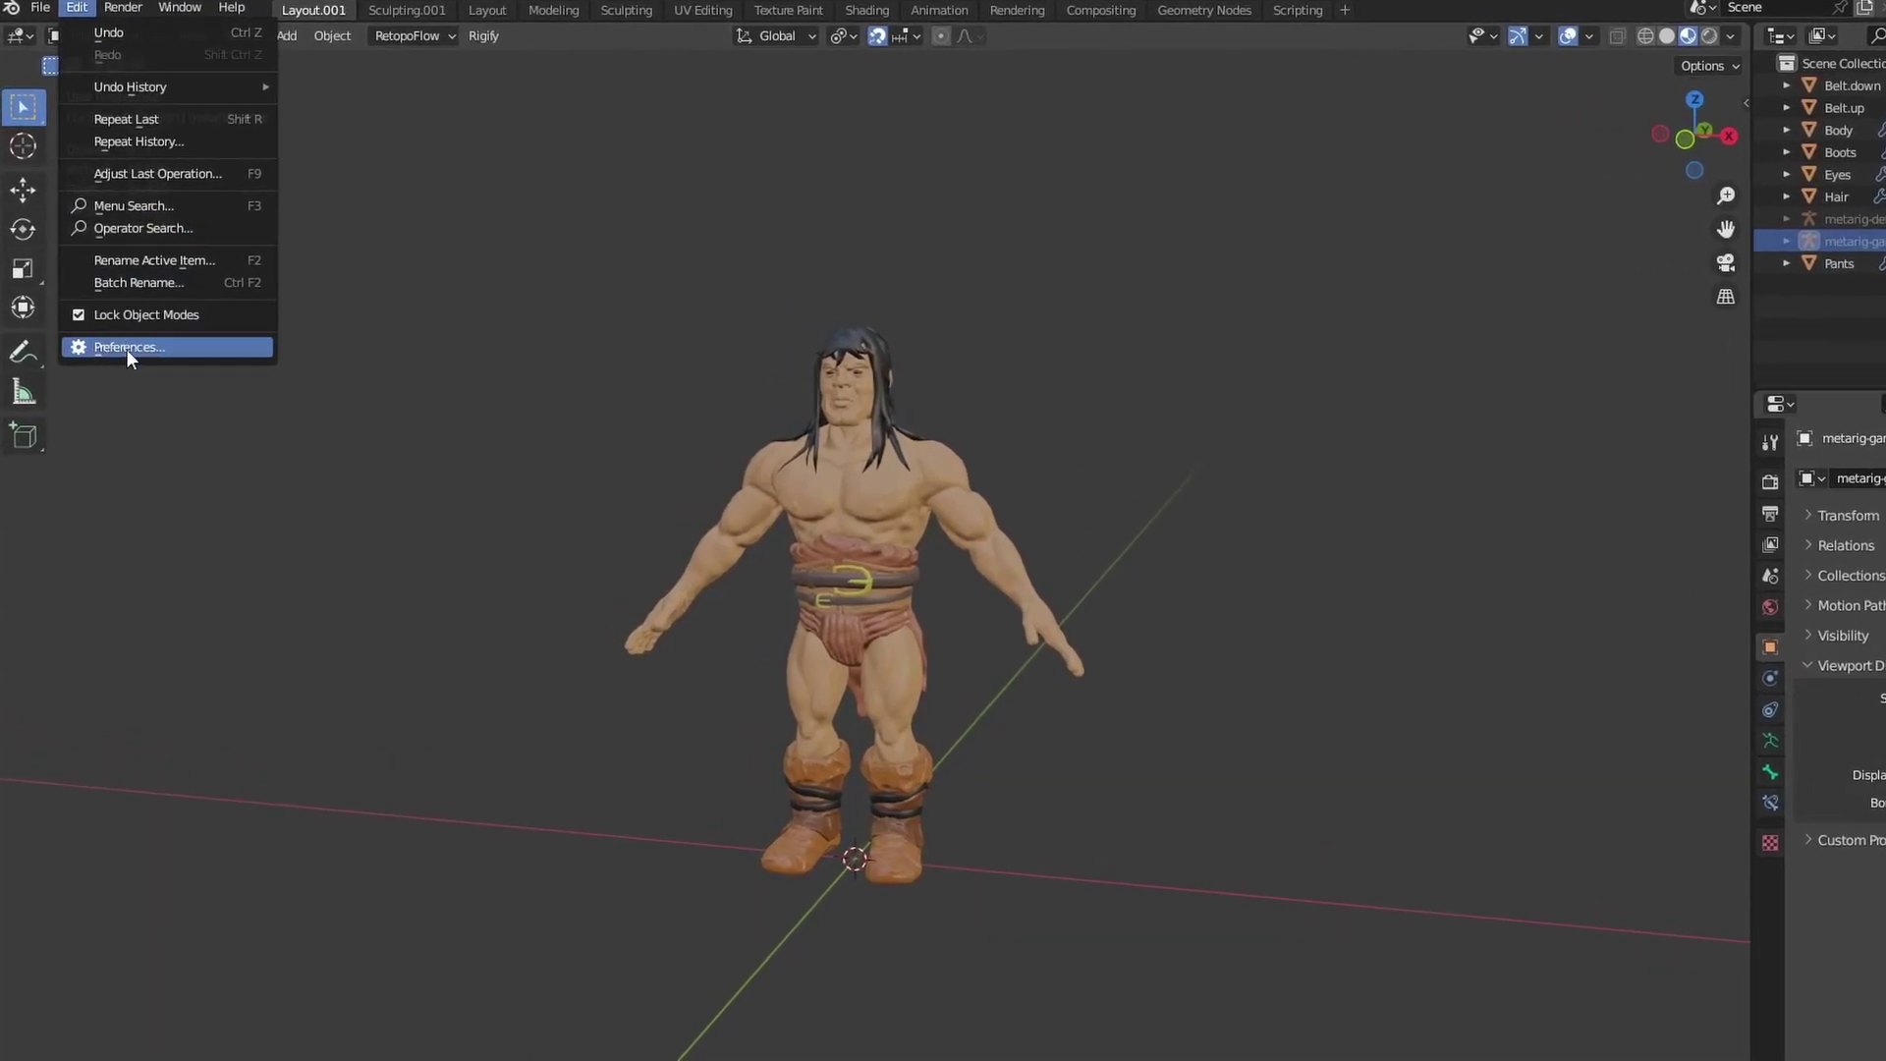
click(119, 315)
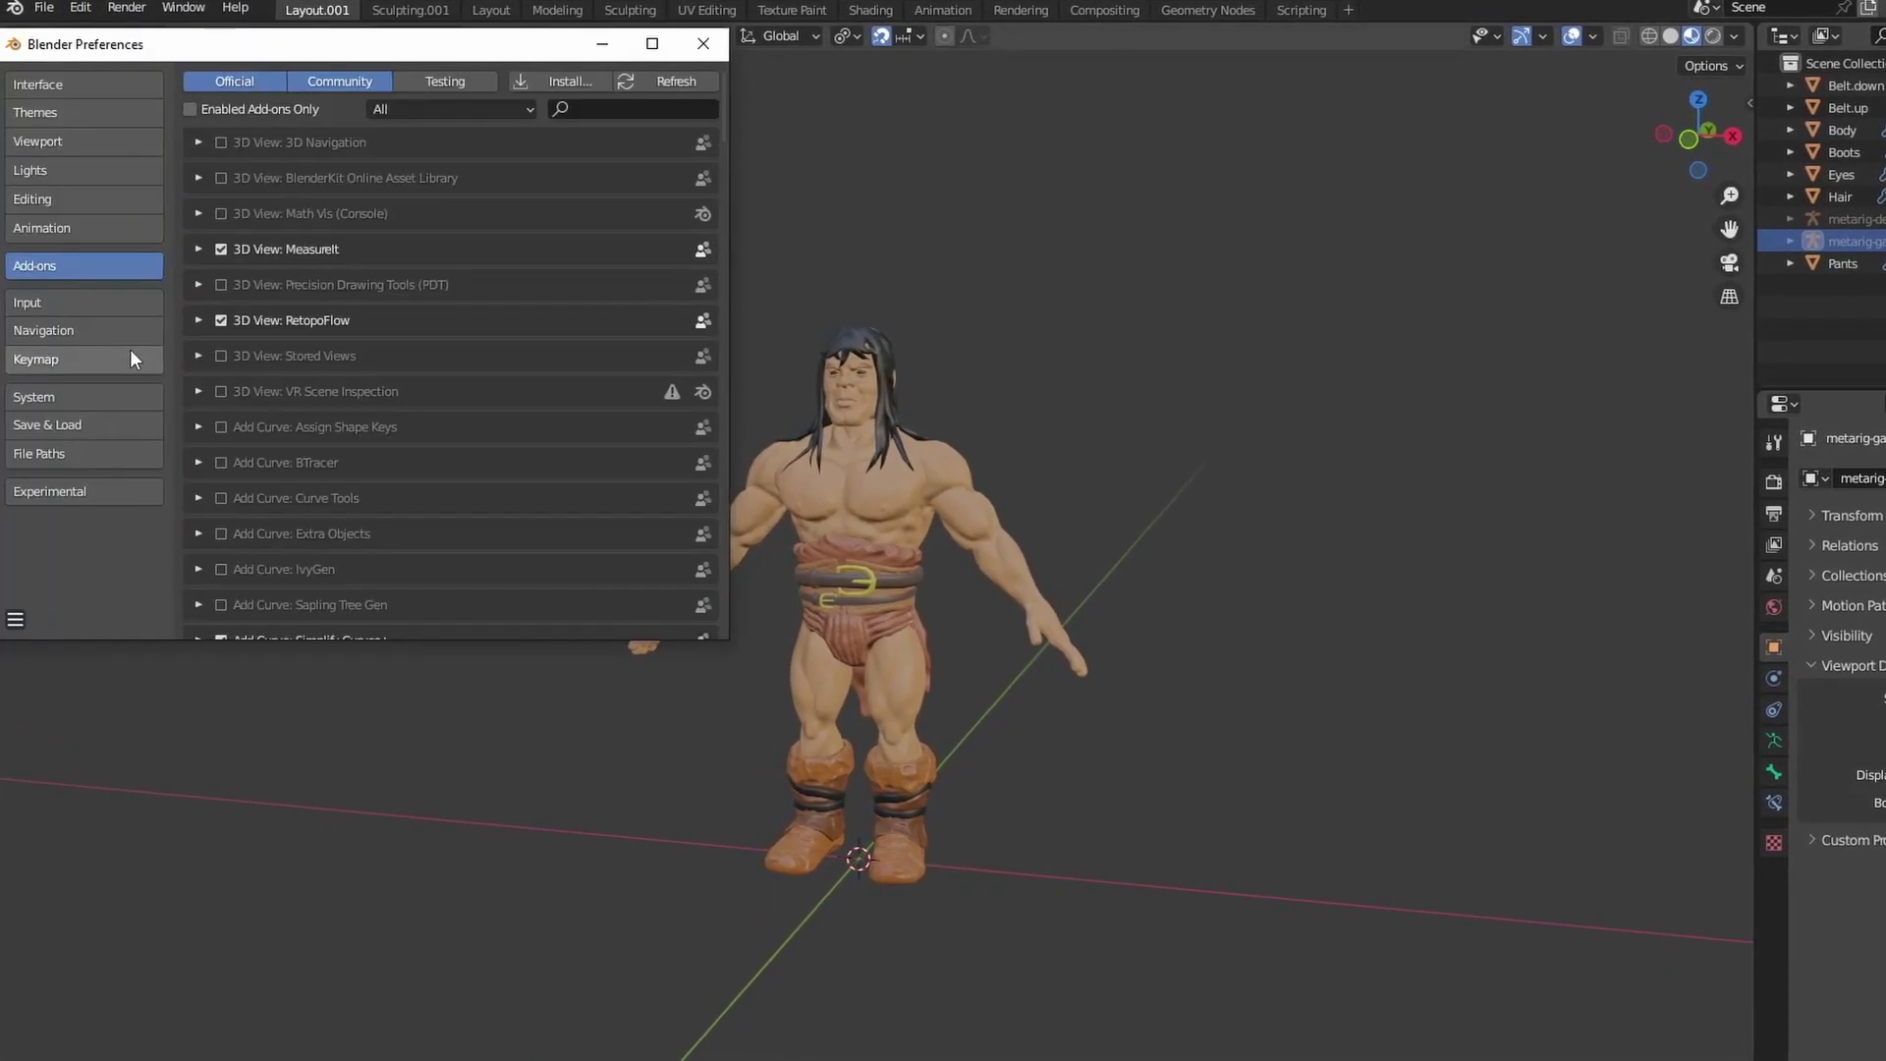
click(654, 112)
text(rig)
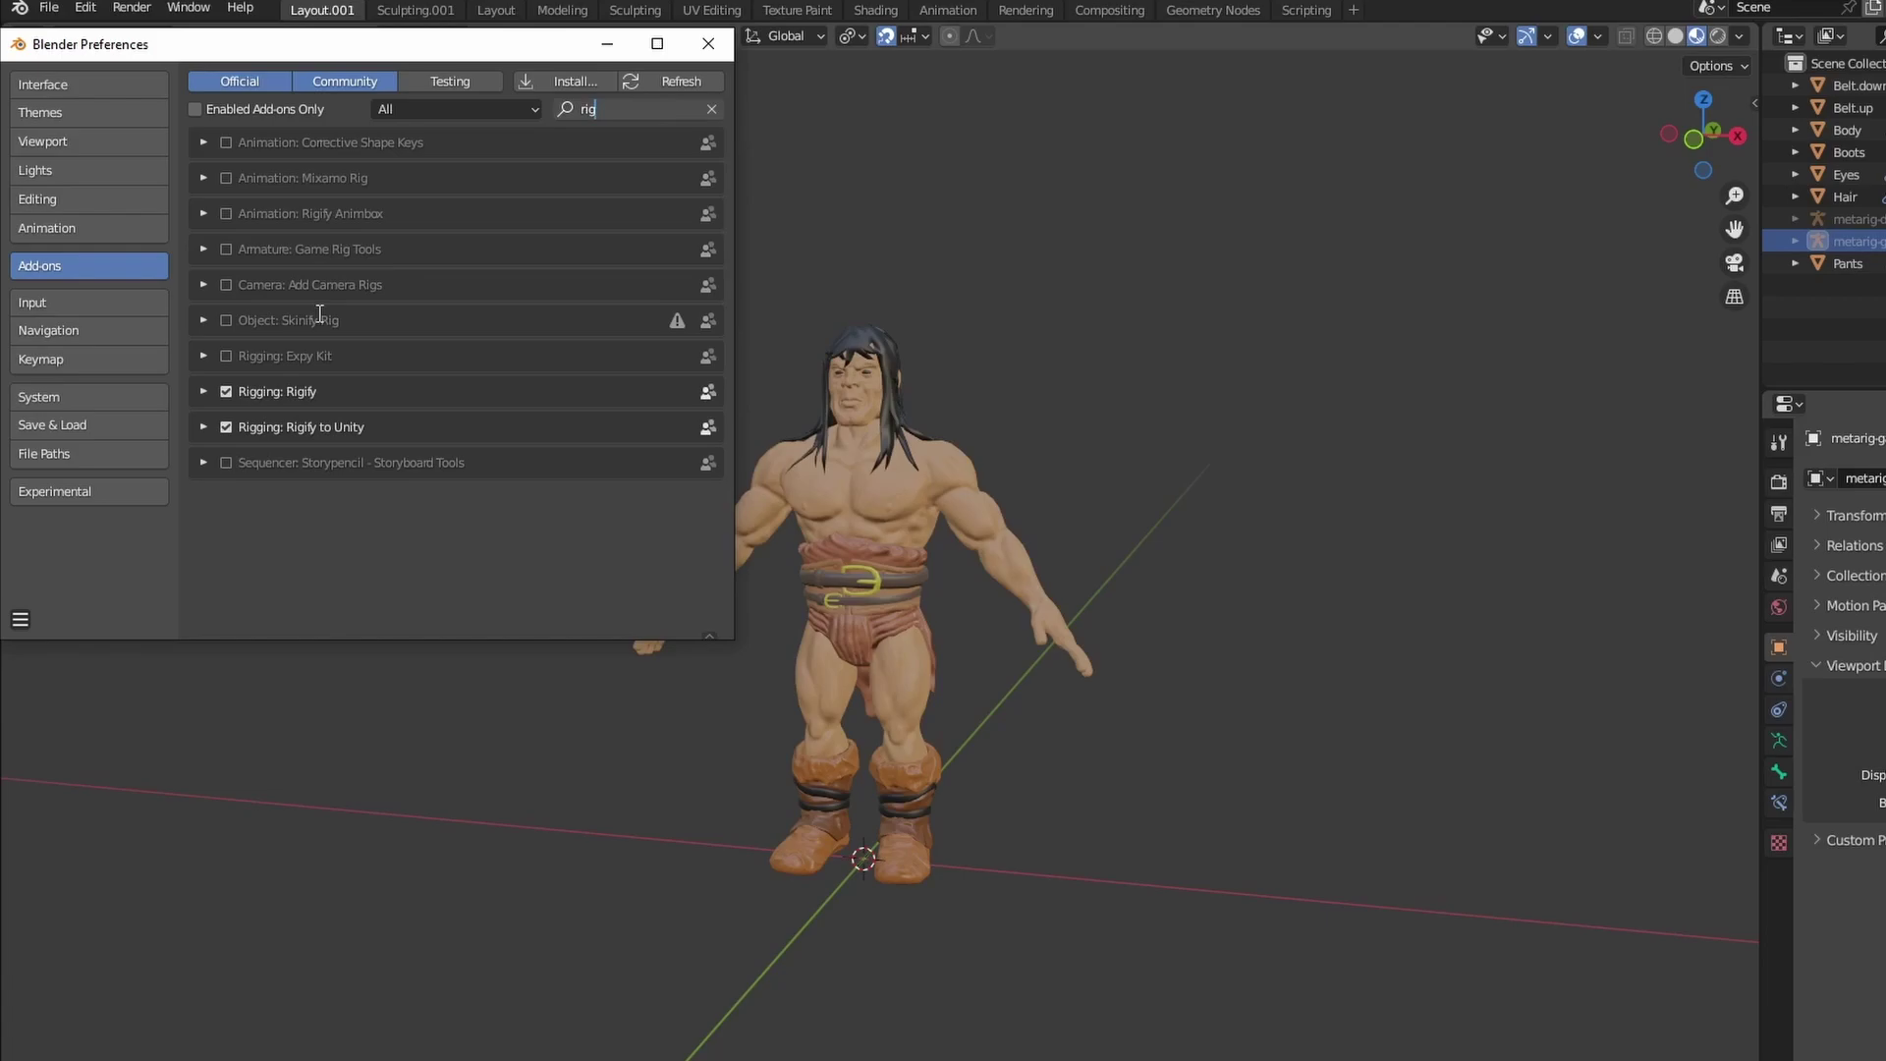
click(204, 391)
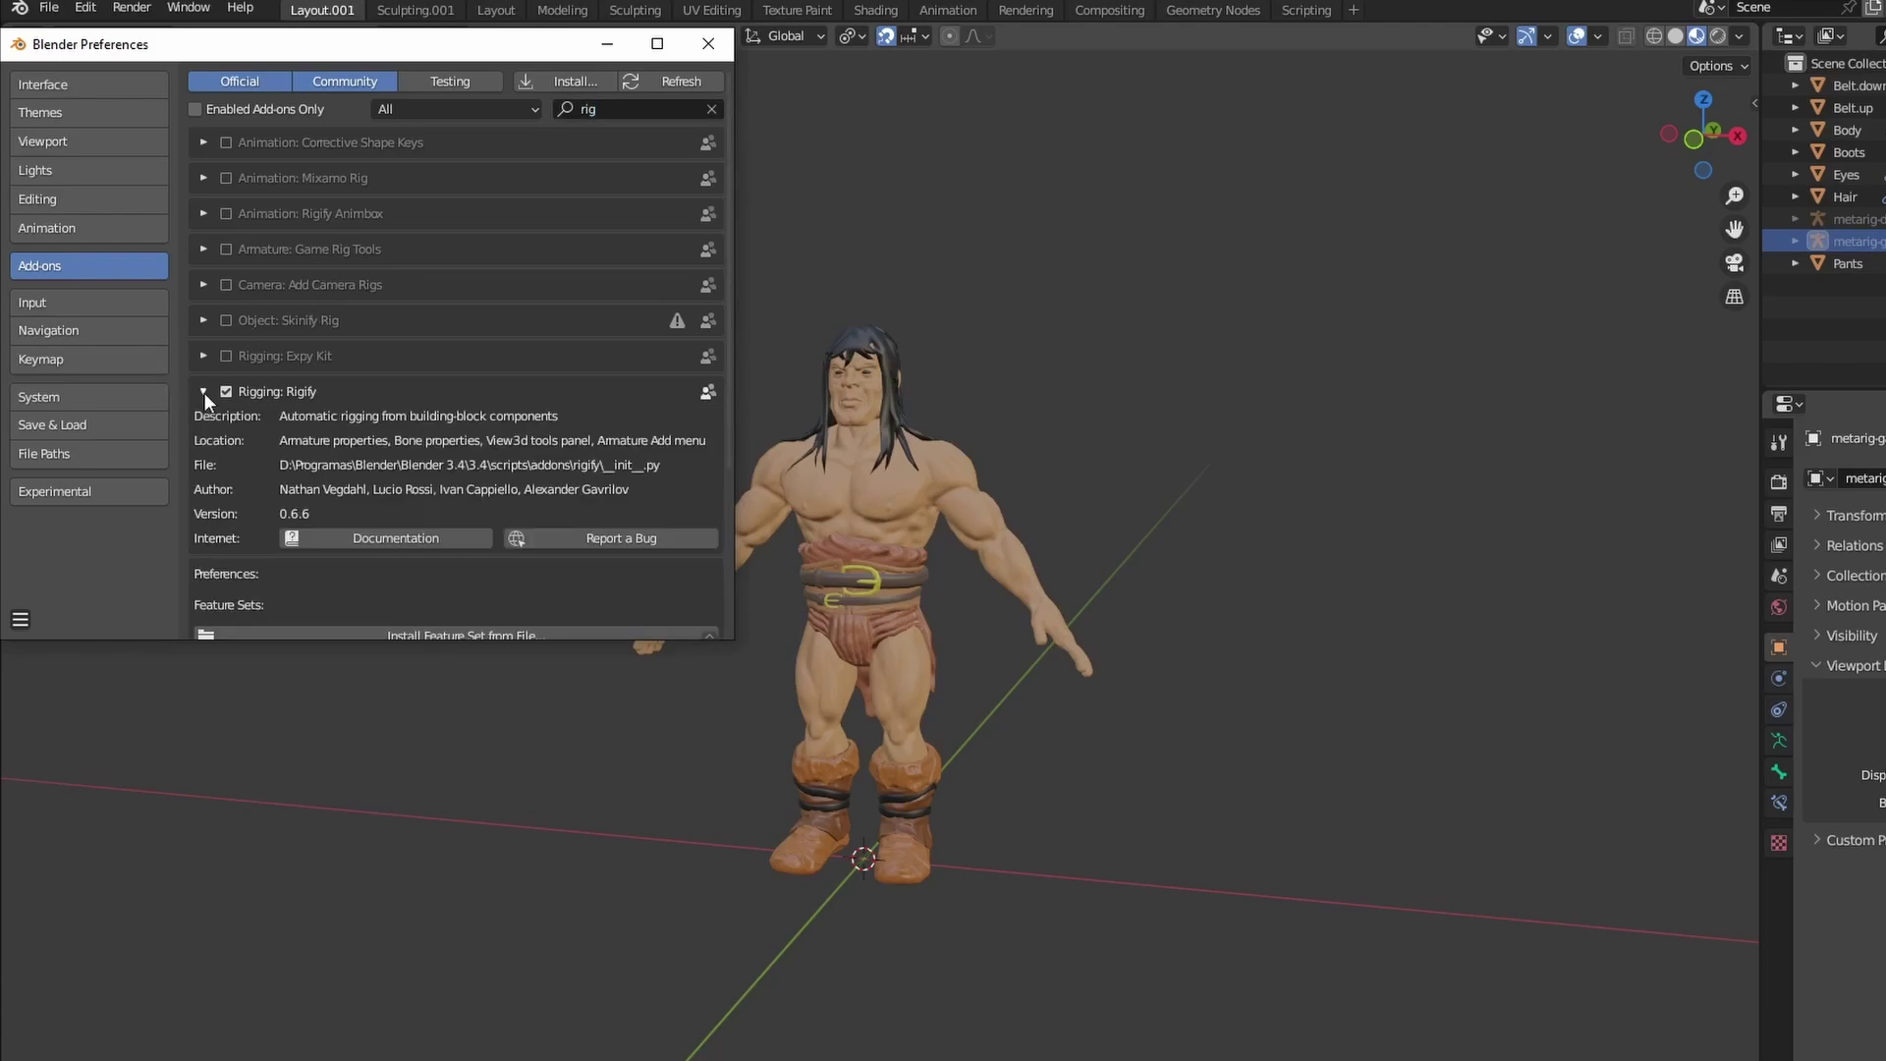
scroll(439, 468, down, 2)
scroll(440, 467, down, 3)
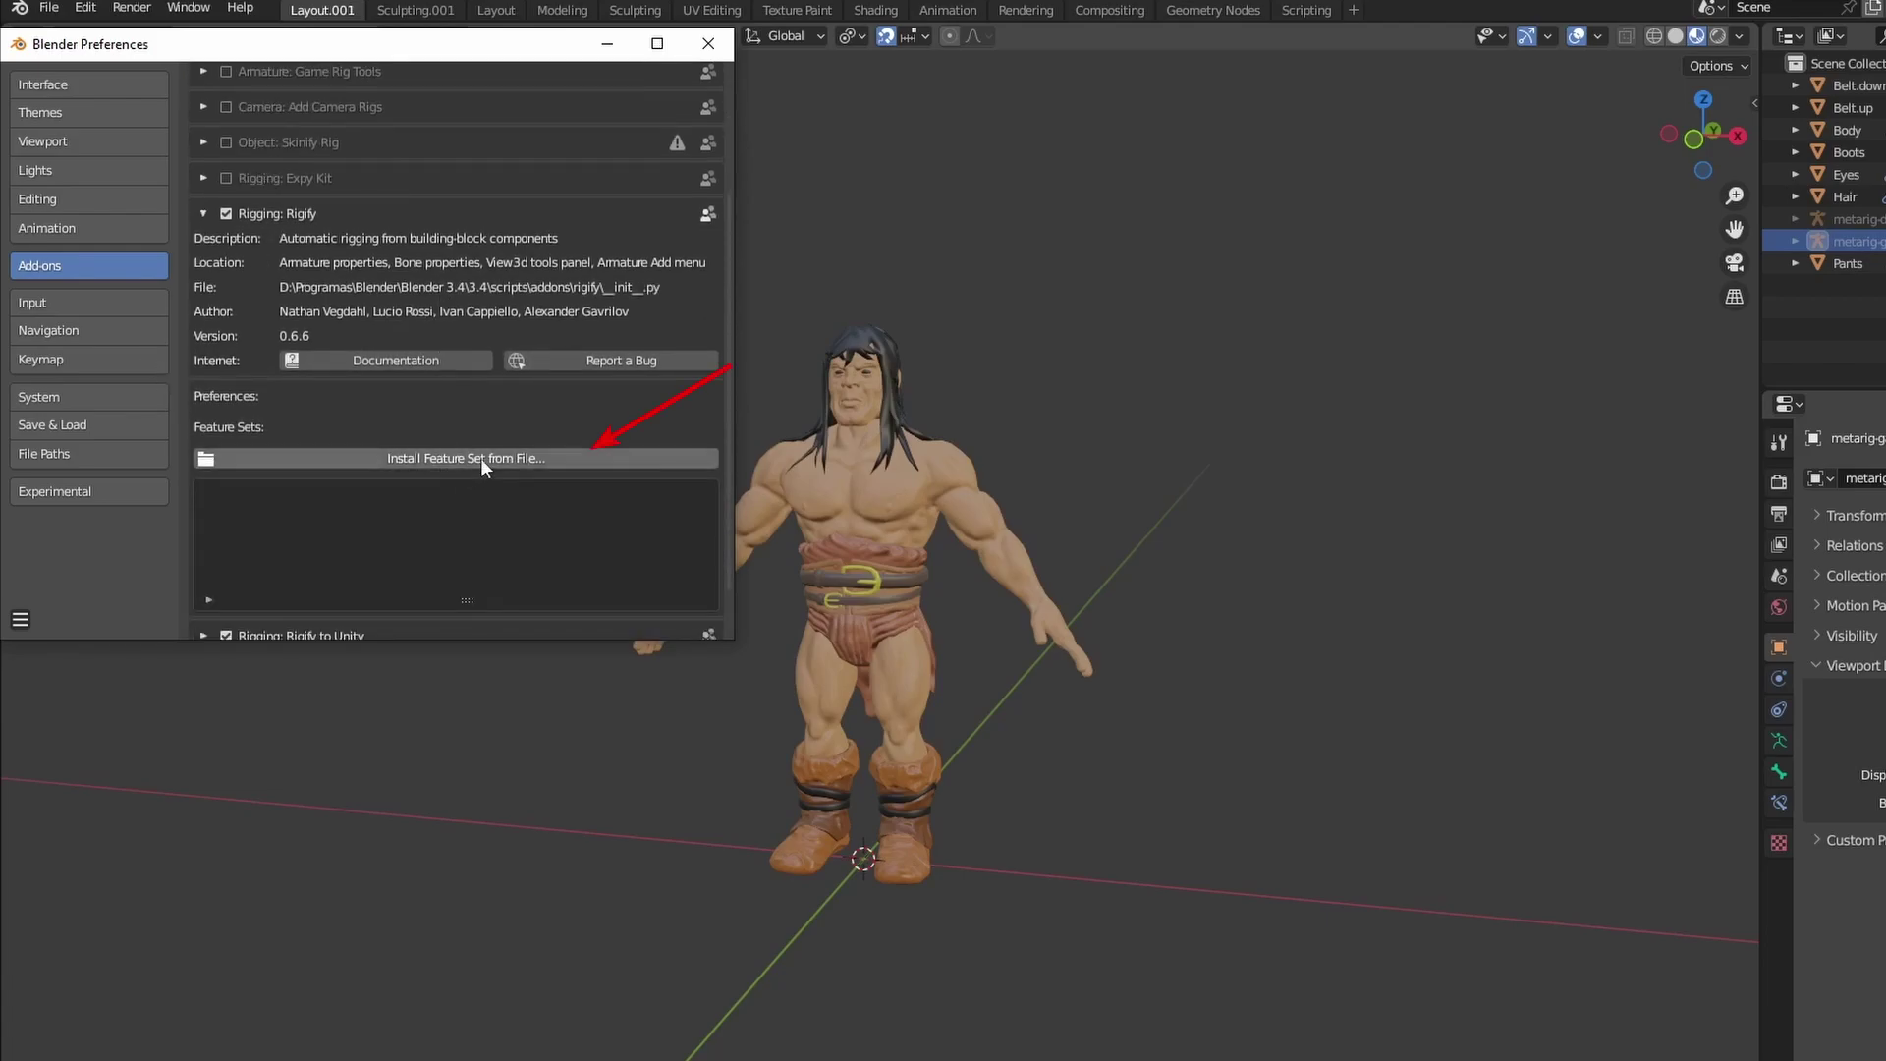
Install GameRig-0.3.5.zip as an external Rigify feature set.
click(481, 458)
click(397, 110)
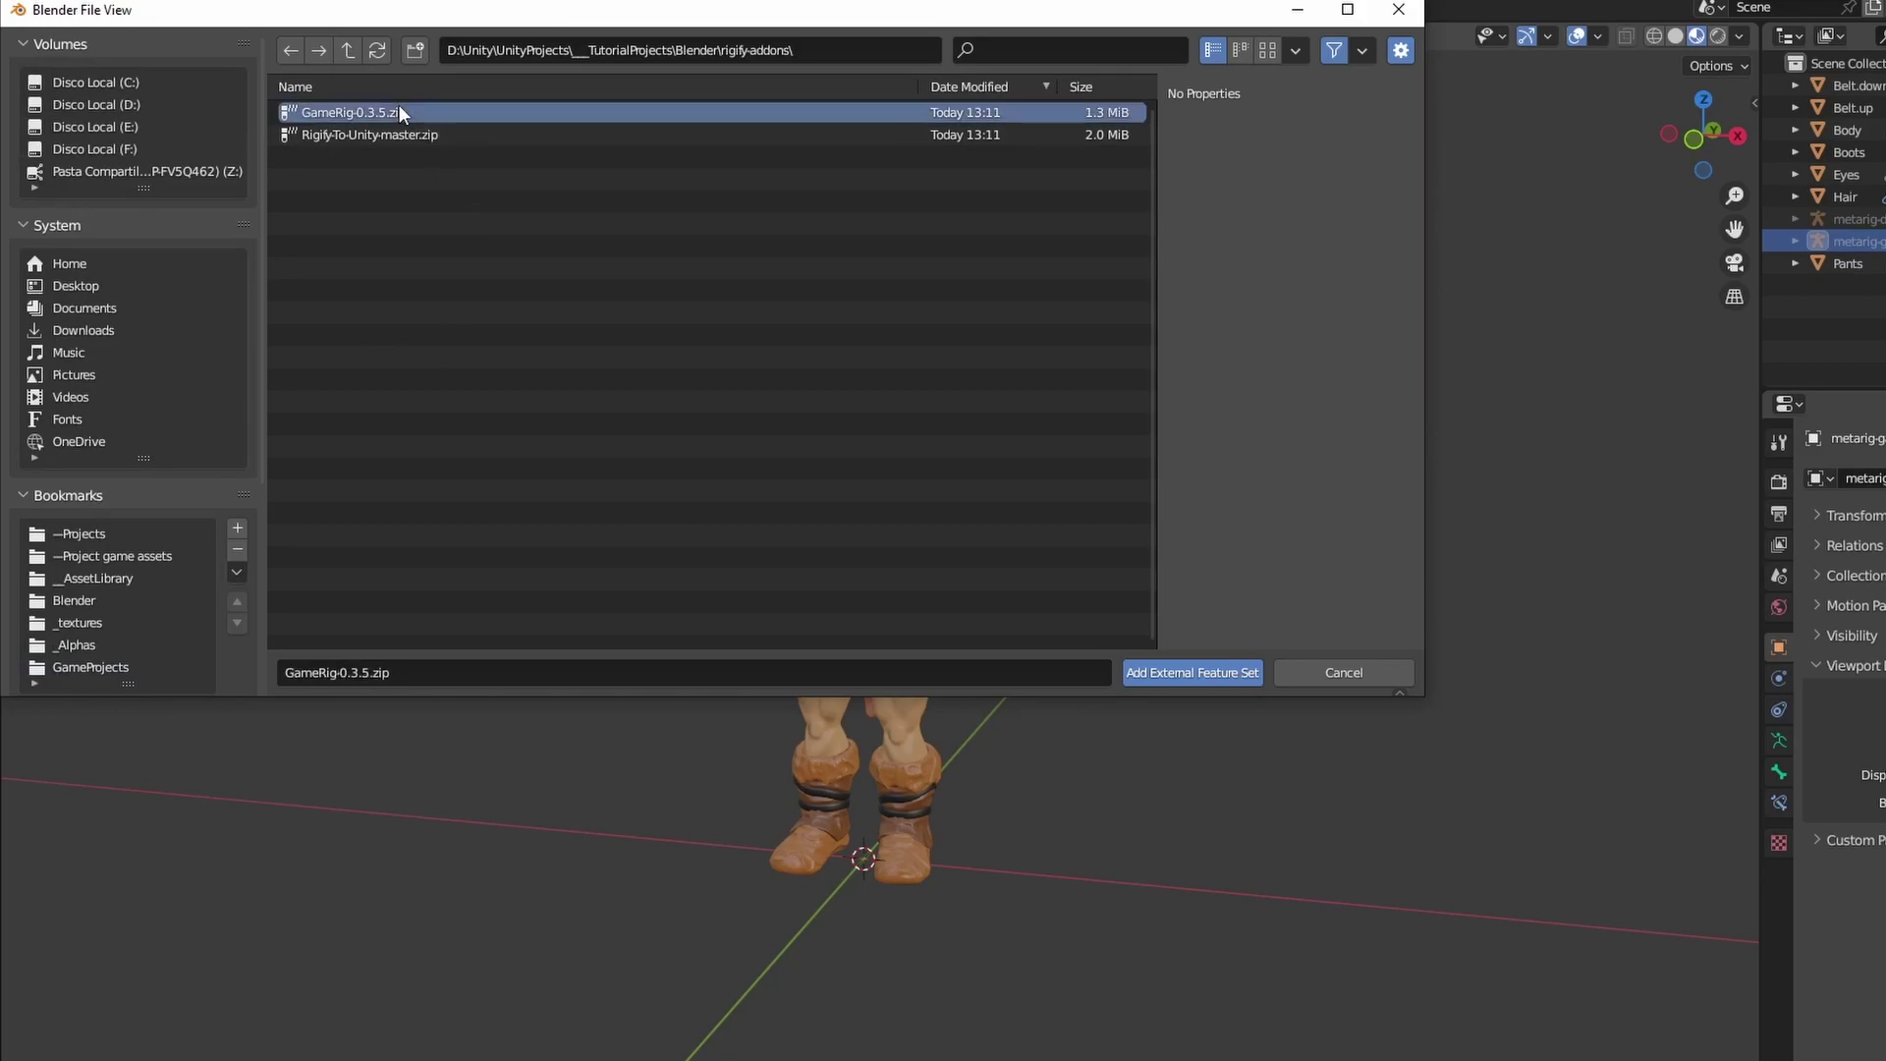
click(1216, 662)
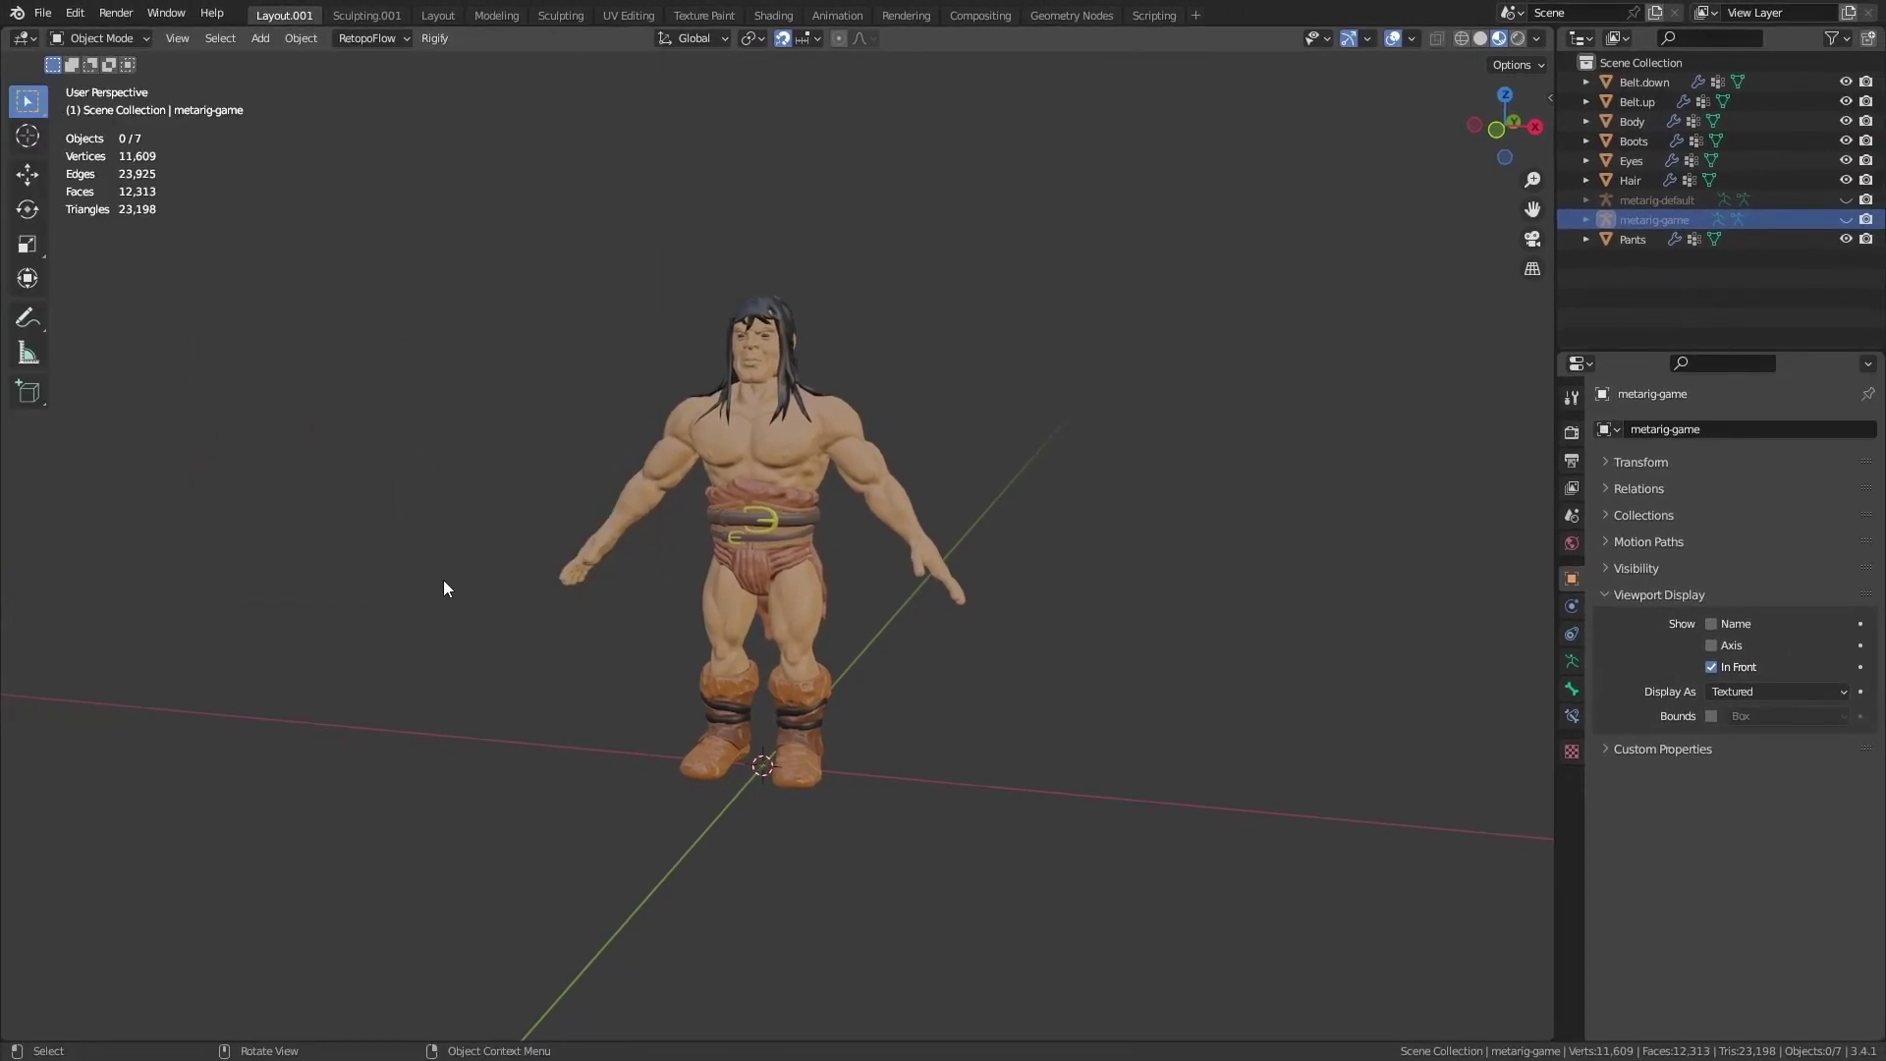
Add a Rigify Game Basic Human metarig and scale it up to the character's size.
key(shift+a)
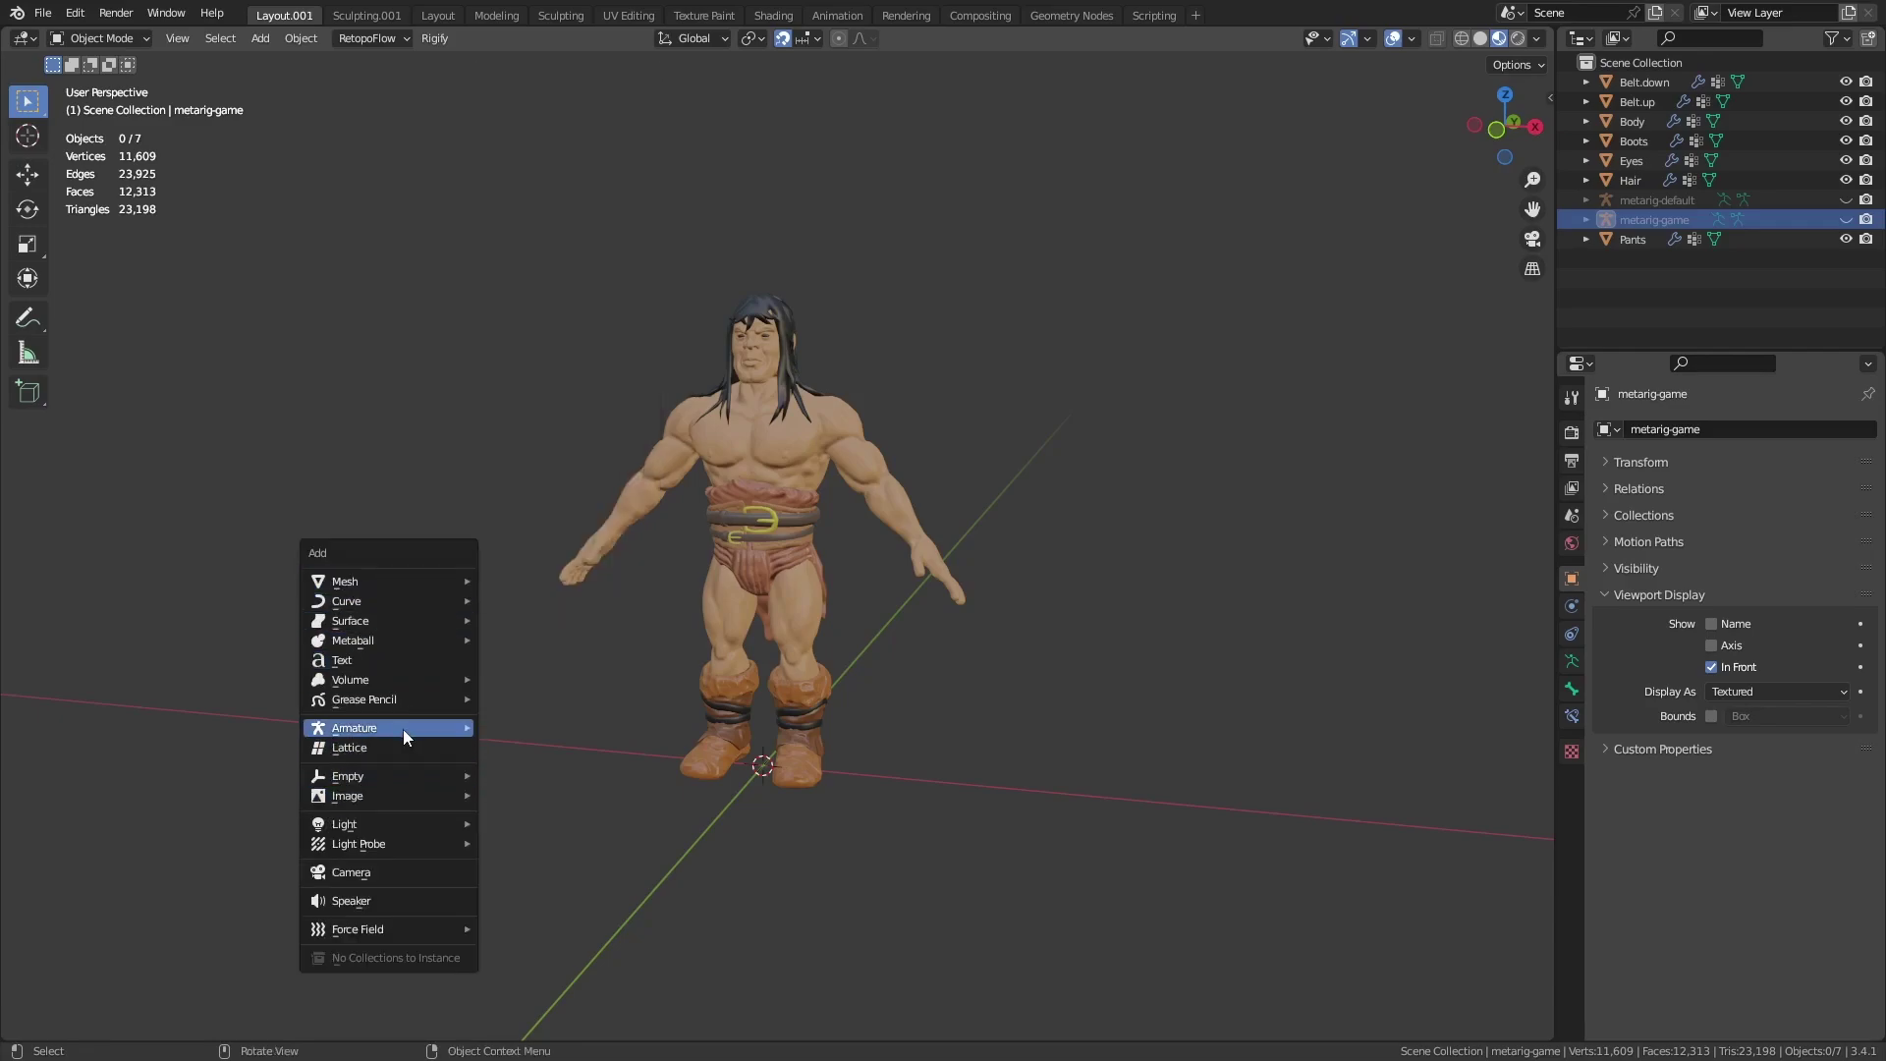
mouse_move(404, 728)
mouse_move(570, 831)
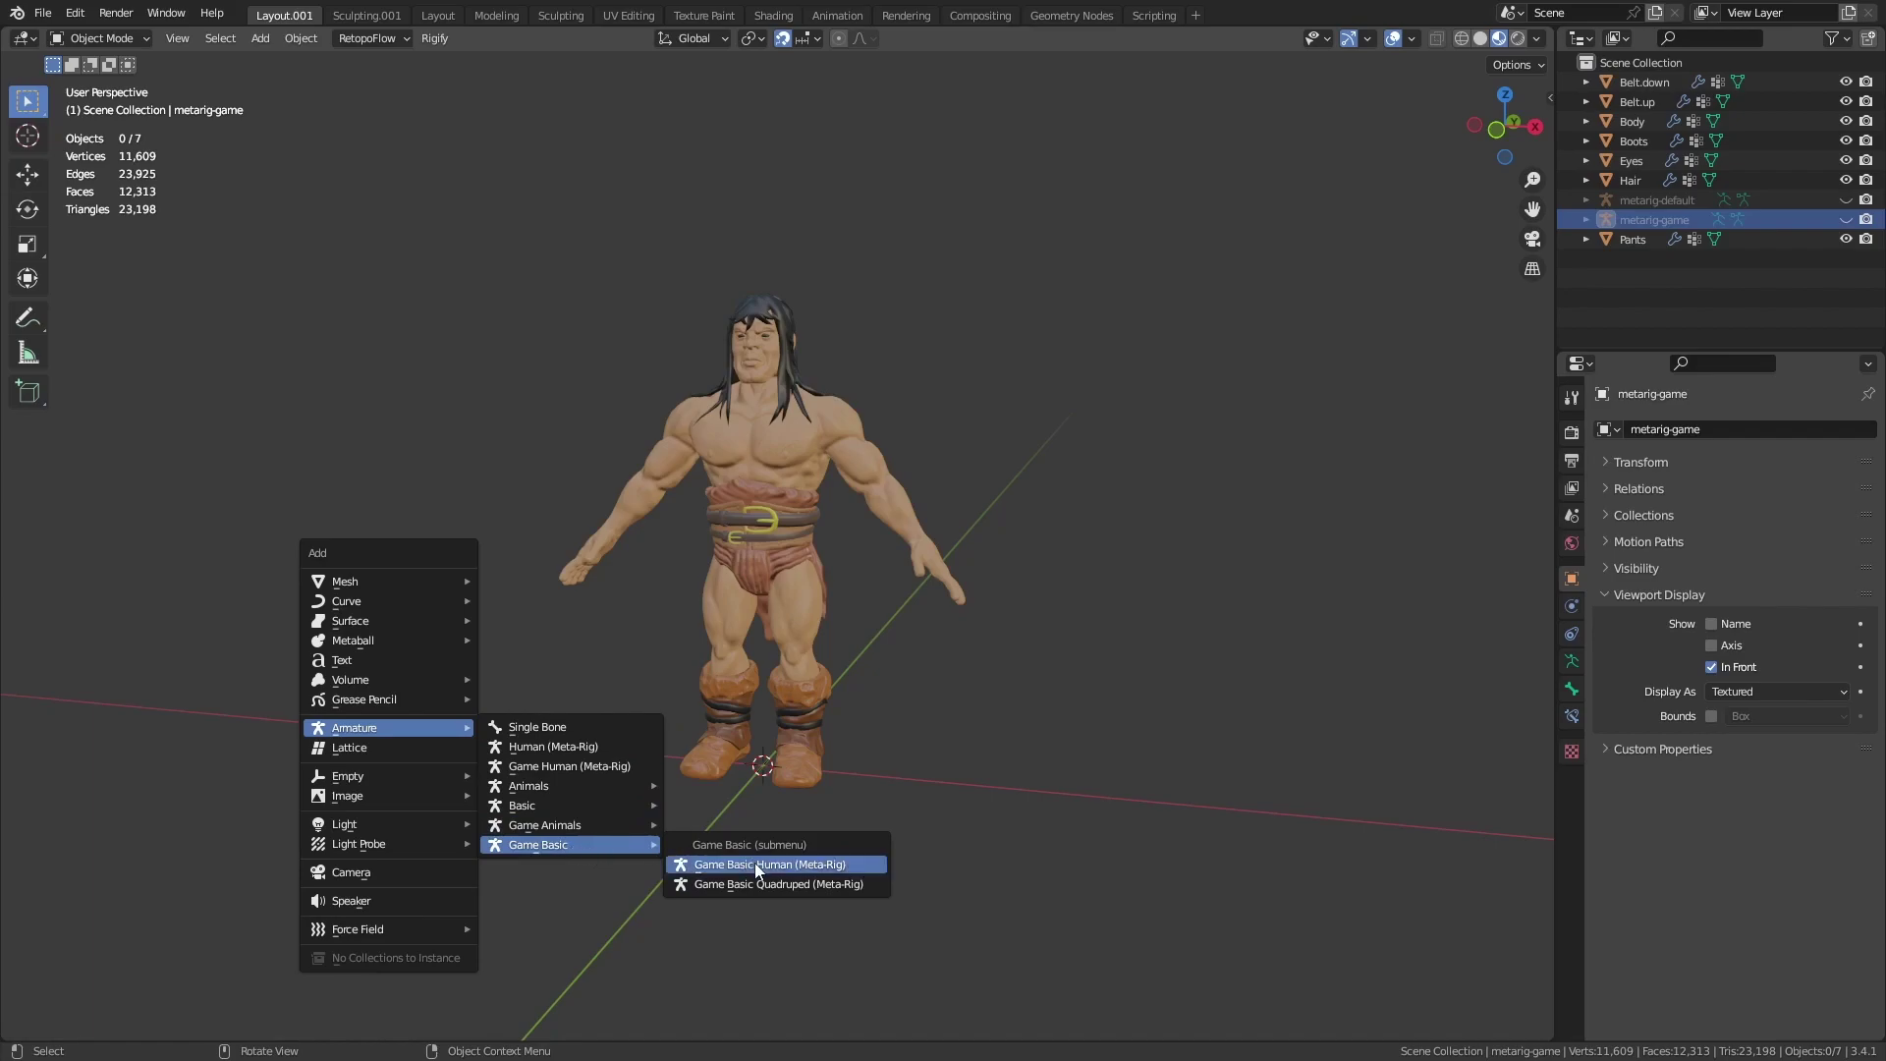
click(757, 865)
key(KP_1)
key(s)
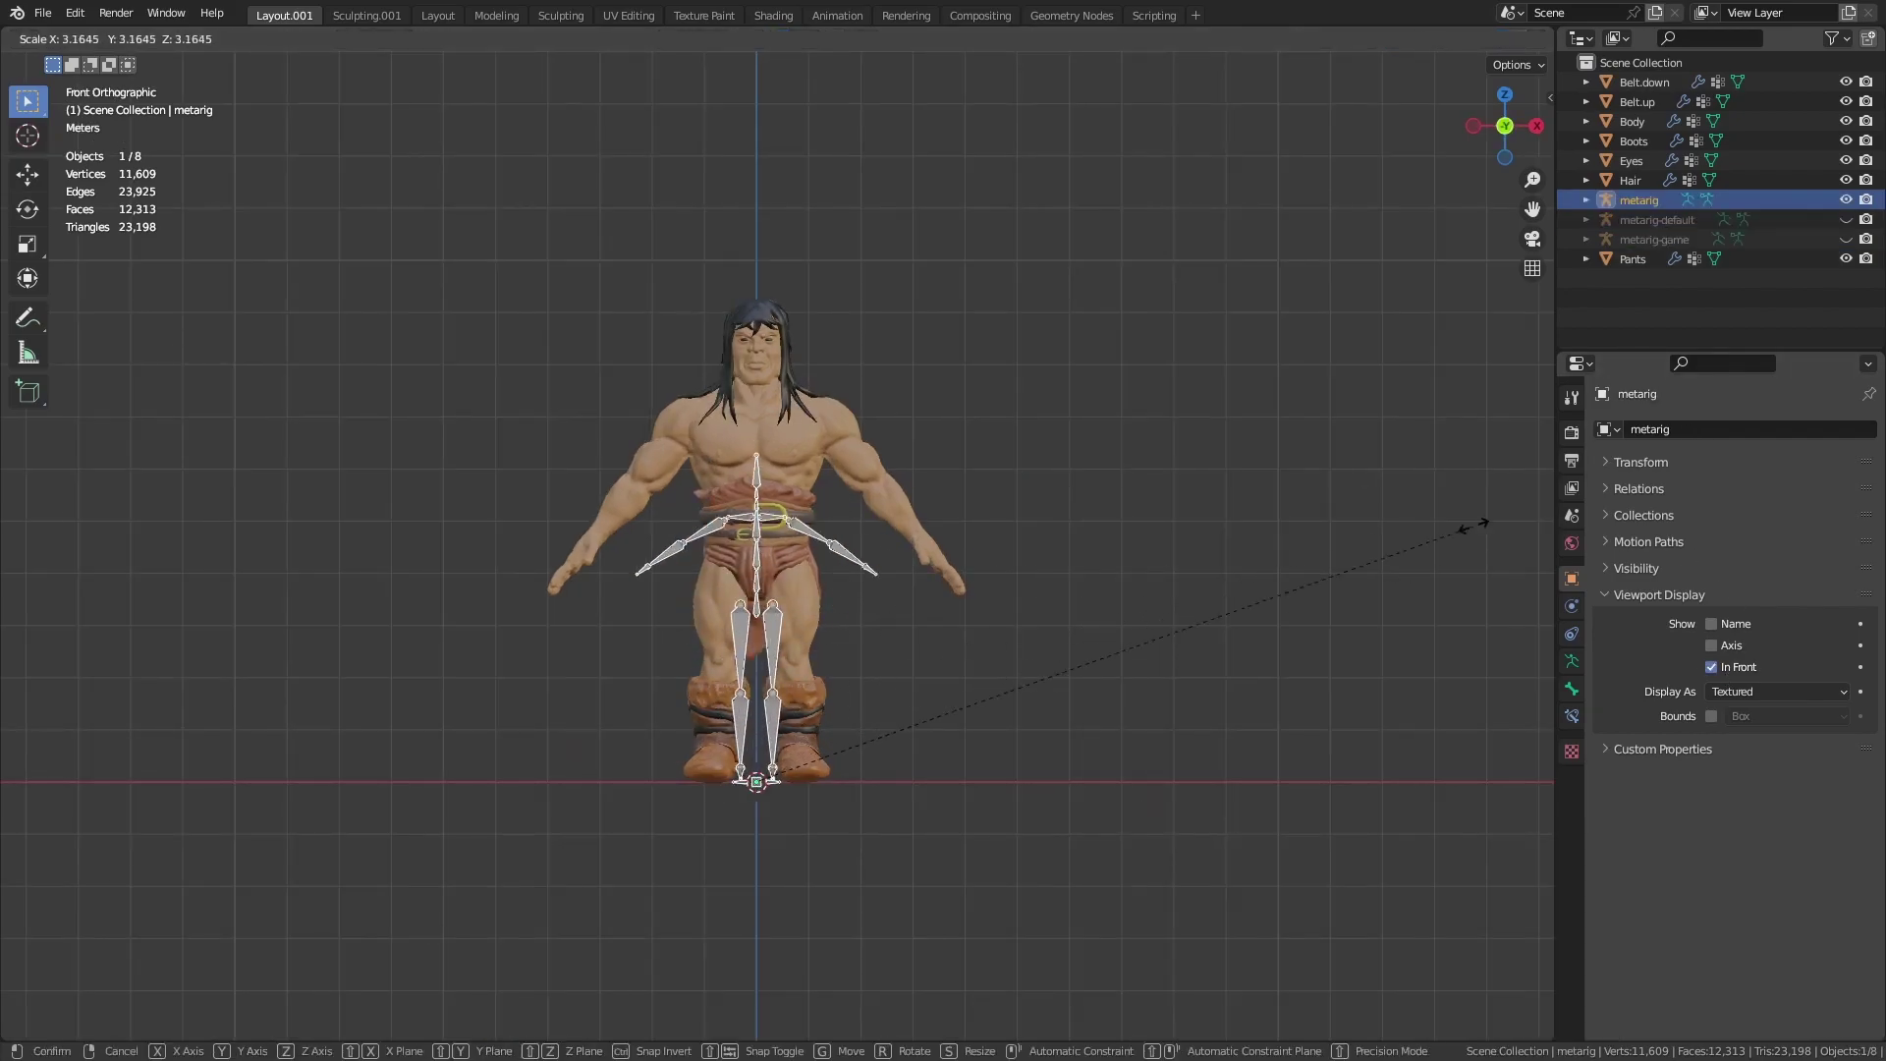
click(223, 515)
In Edit Mode with X-mirror on, move the left shin bone onto the leg.
key(Tab)
click(633, 562)
click(779, 703)
click(1473, 67)
scroll(780, 783, up, 2)
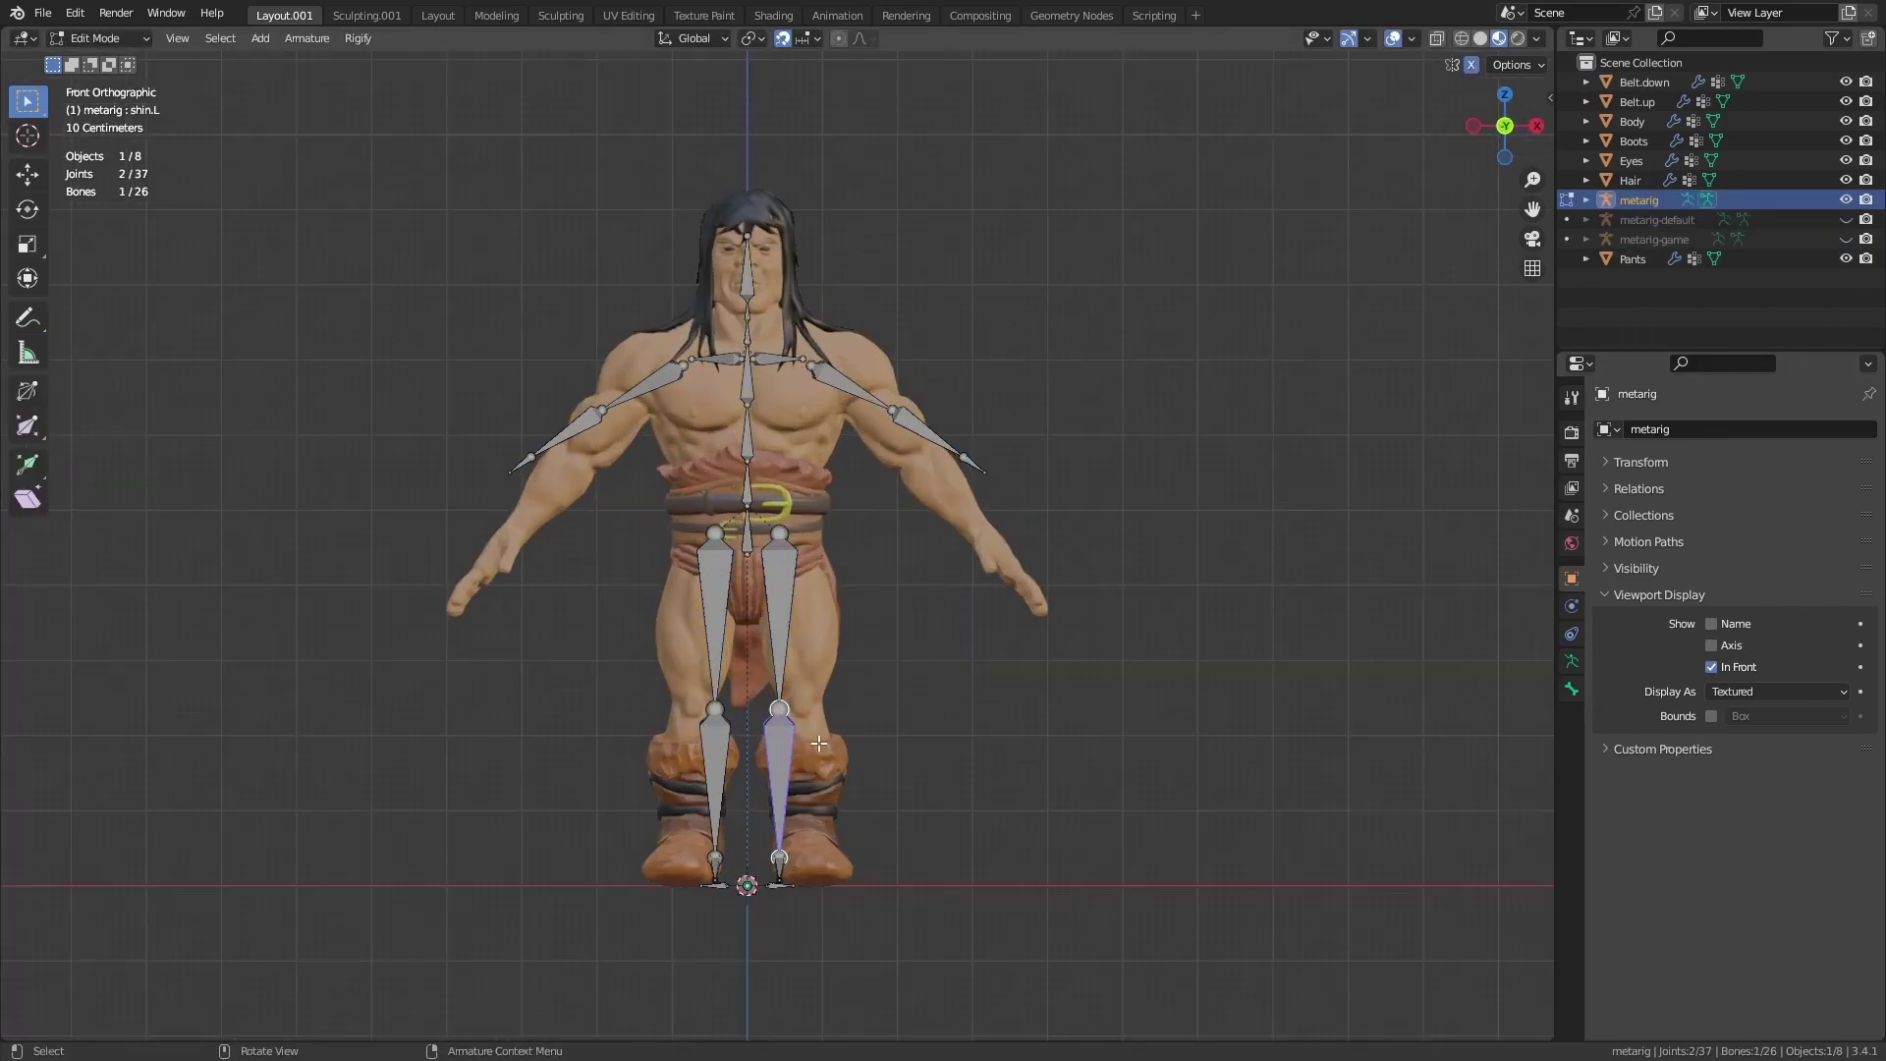
key(g)
click(803, 776)
Fit the foot joints, then the forearm and hand joints, onto the character's body.
drag(754, 908, 814, 865)
key(g)
click(851, 857)
drag(870, 499, 1014, 368)
key(g)
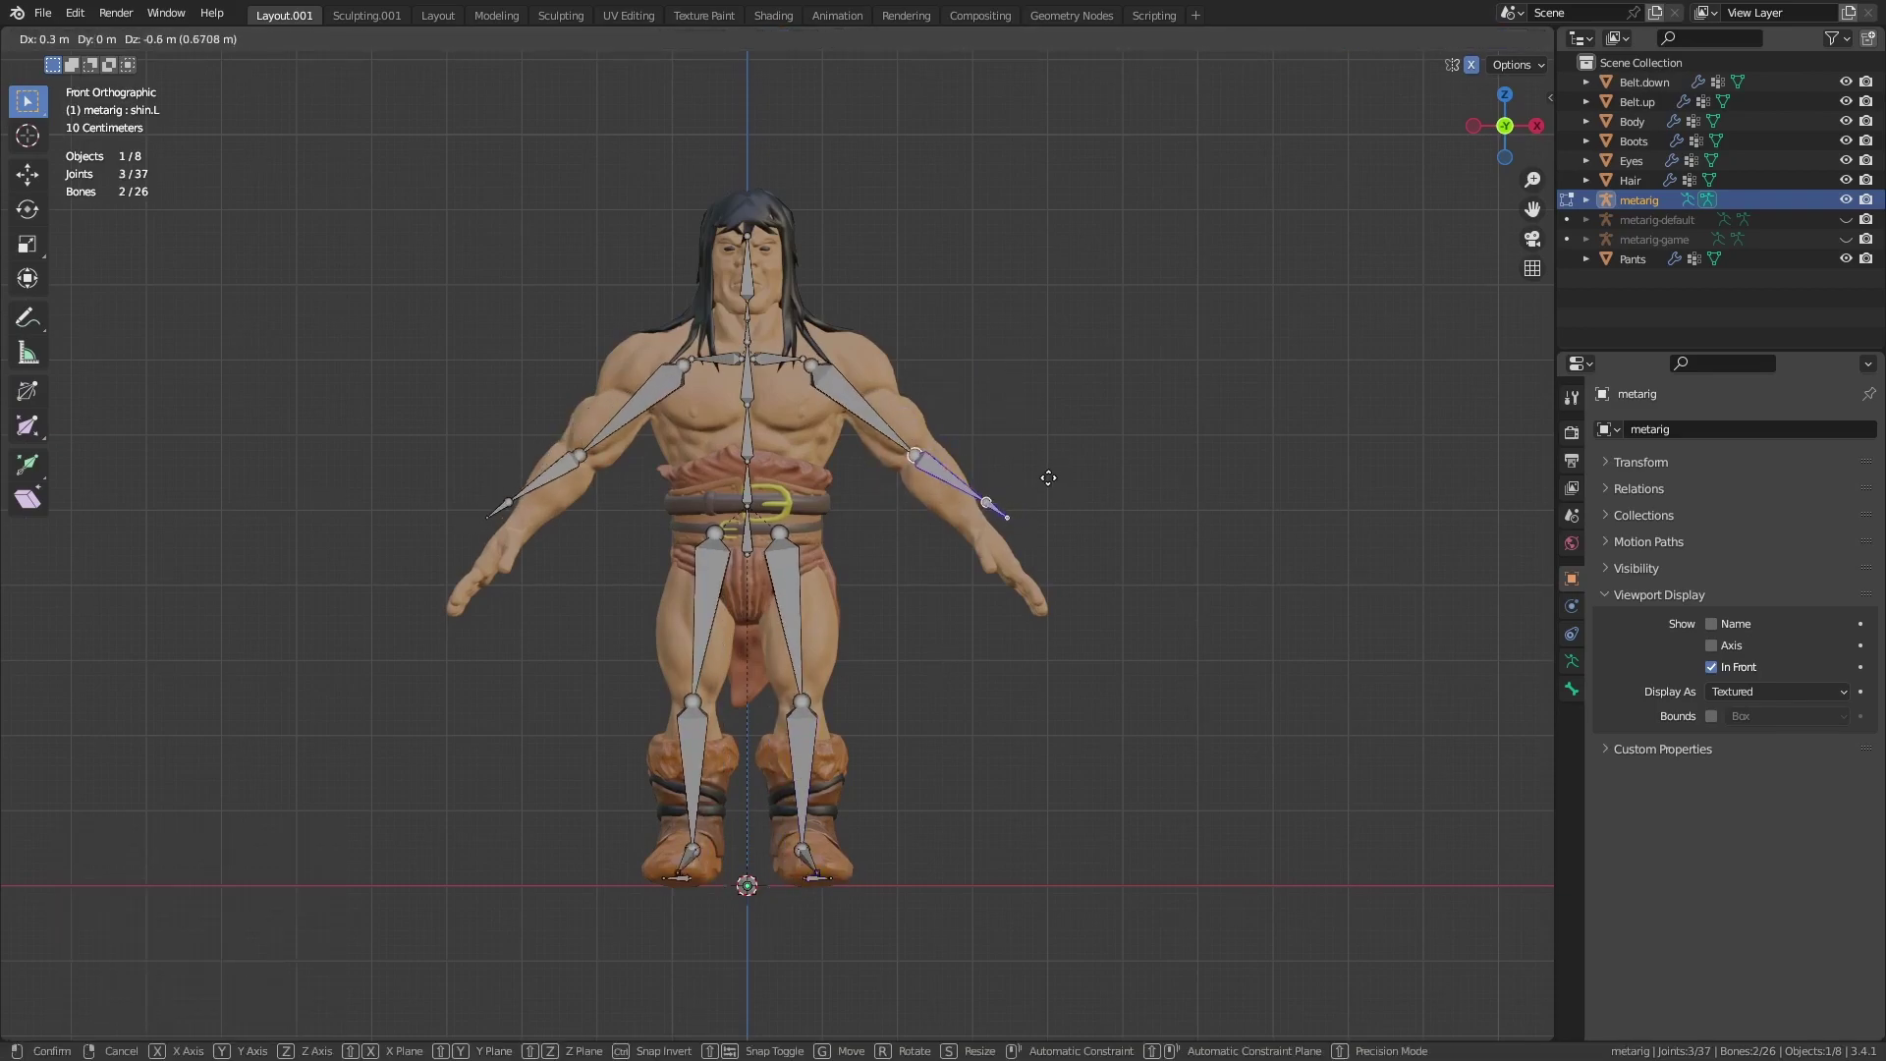
click(1048, 475)
drag(967, 545, 1067, 478)
click(1061, 515)
From the right side view, reposition the left hand bone and its tip joint.
key(KP_3)
click(782, 553)
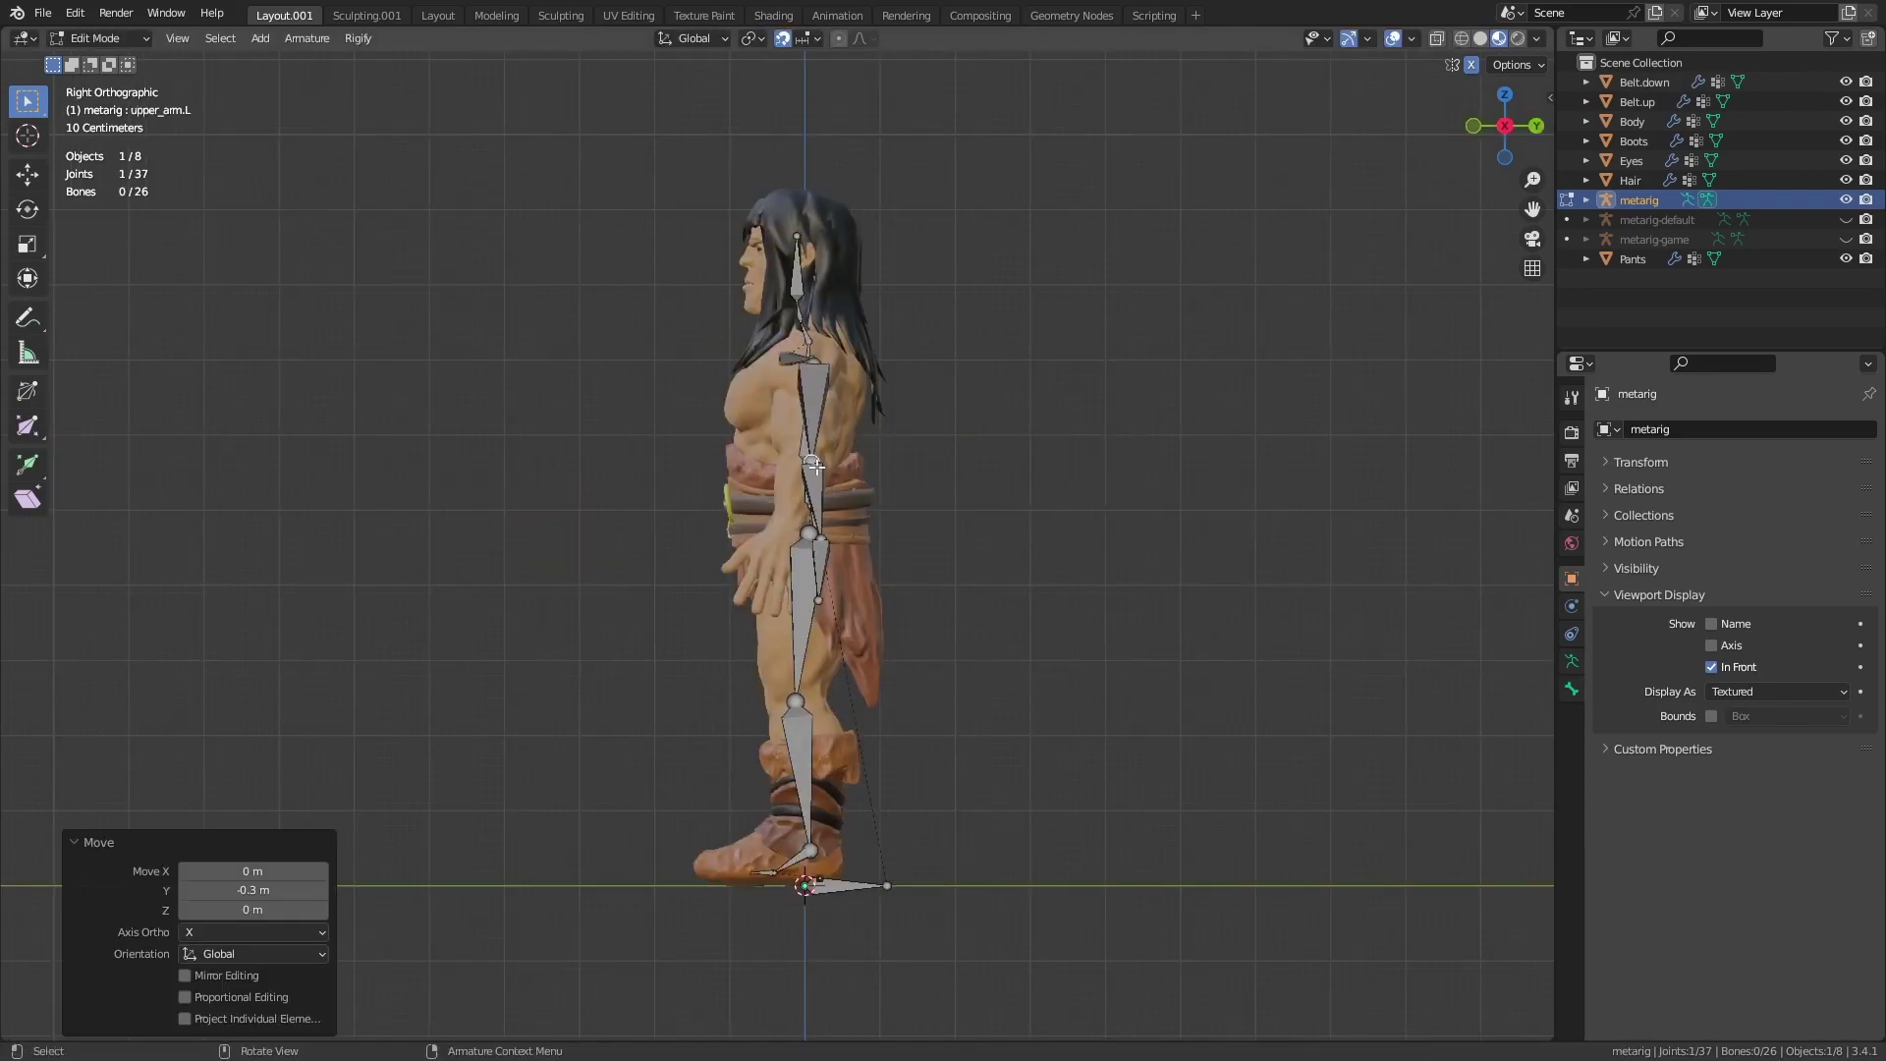
key(g)
click(783, 553)
click(774, 593)
key(g)
click(745, 603)
middle_drag(911, 624, 1135, 648)
scroll(977, 602, down, 1)
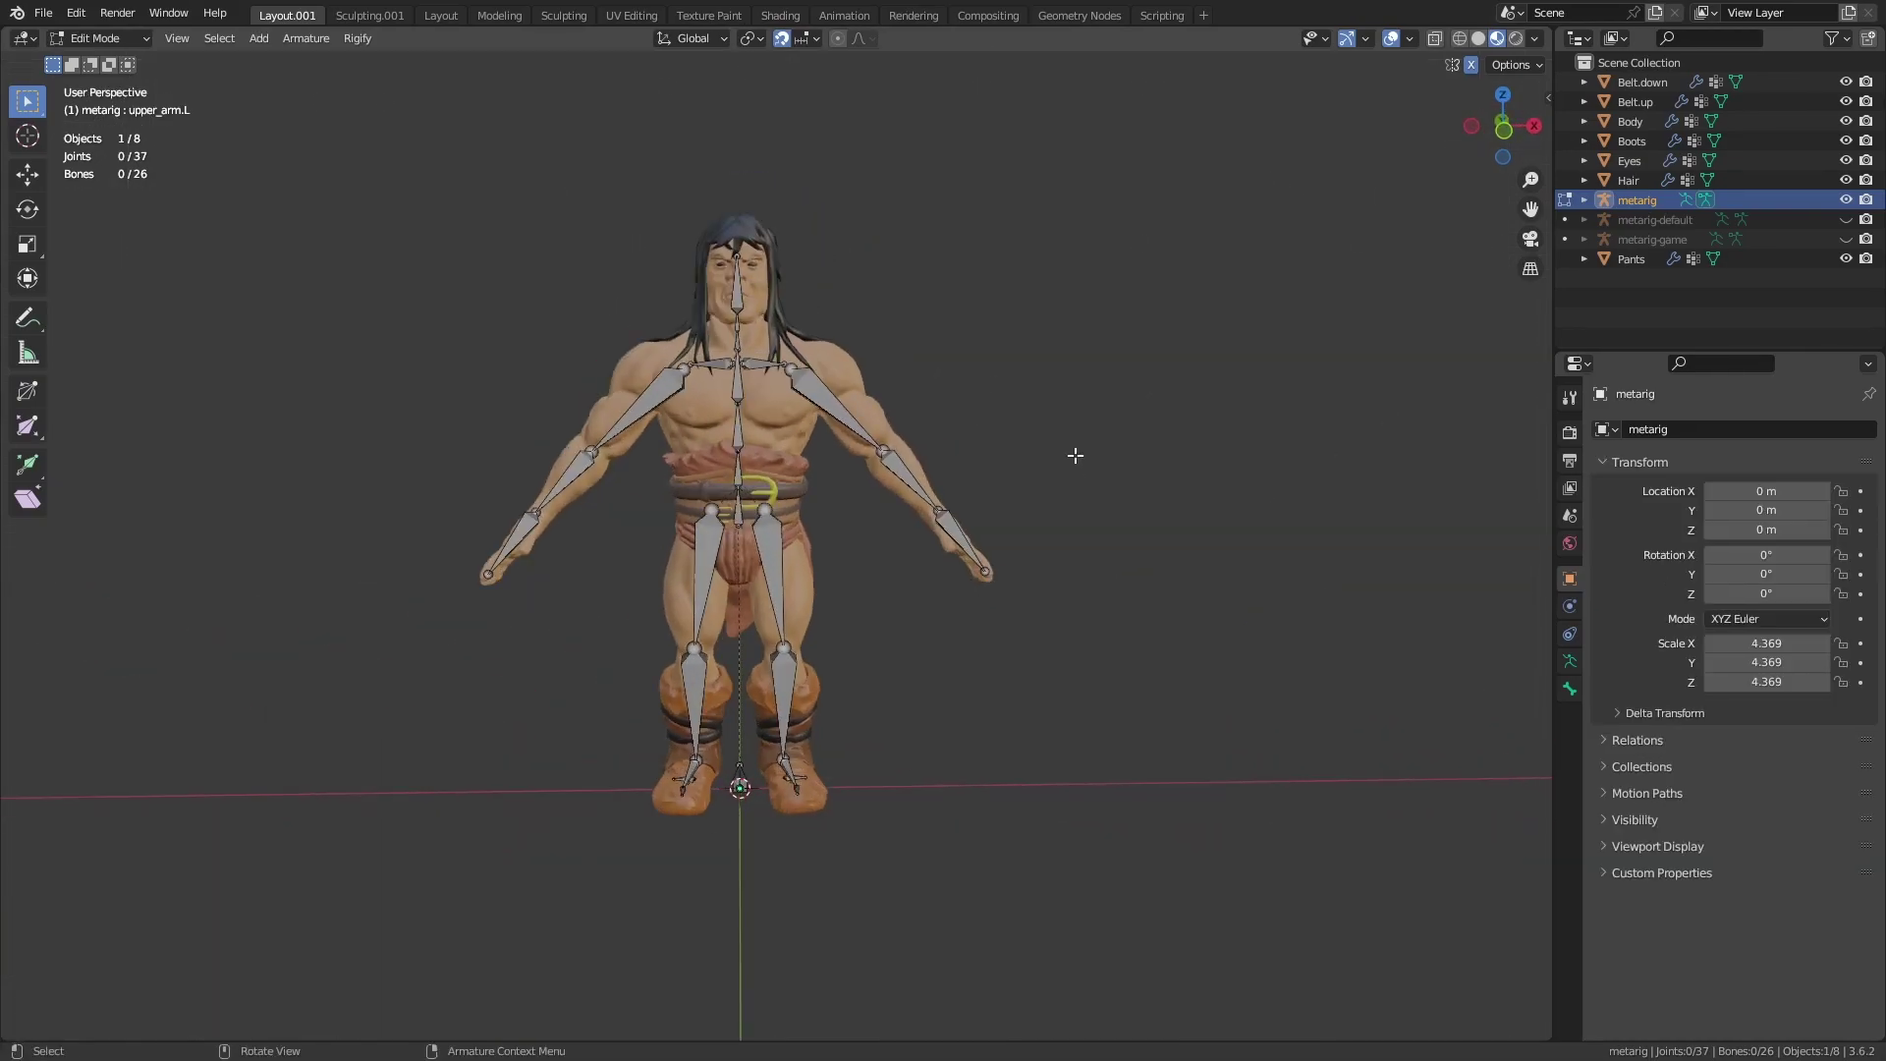
Return to Object Mode and apply the metarig's scale so it reads 1.000.
key(ctrl+Tab)
click(1081, 345)
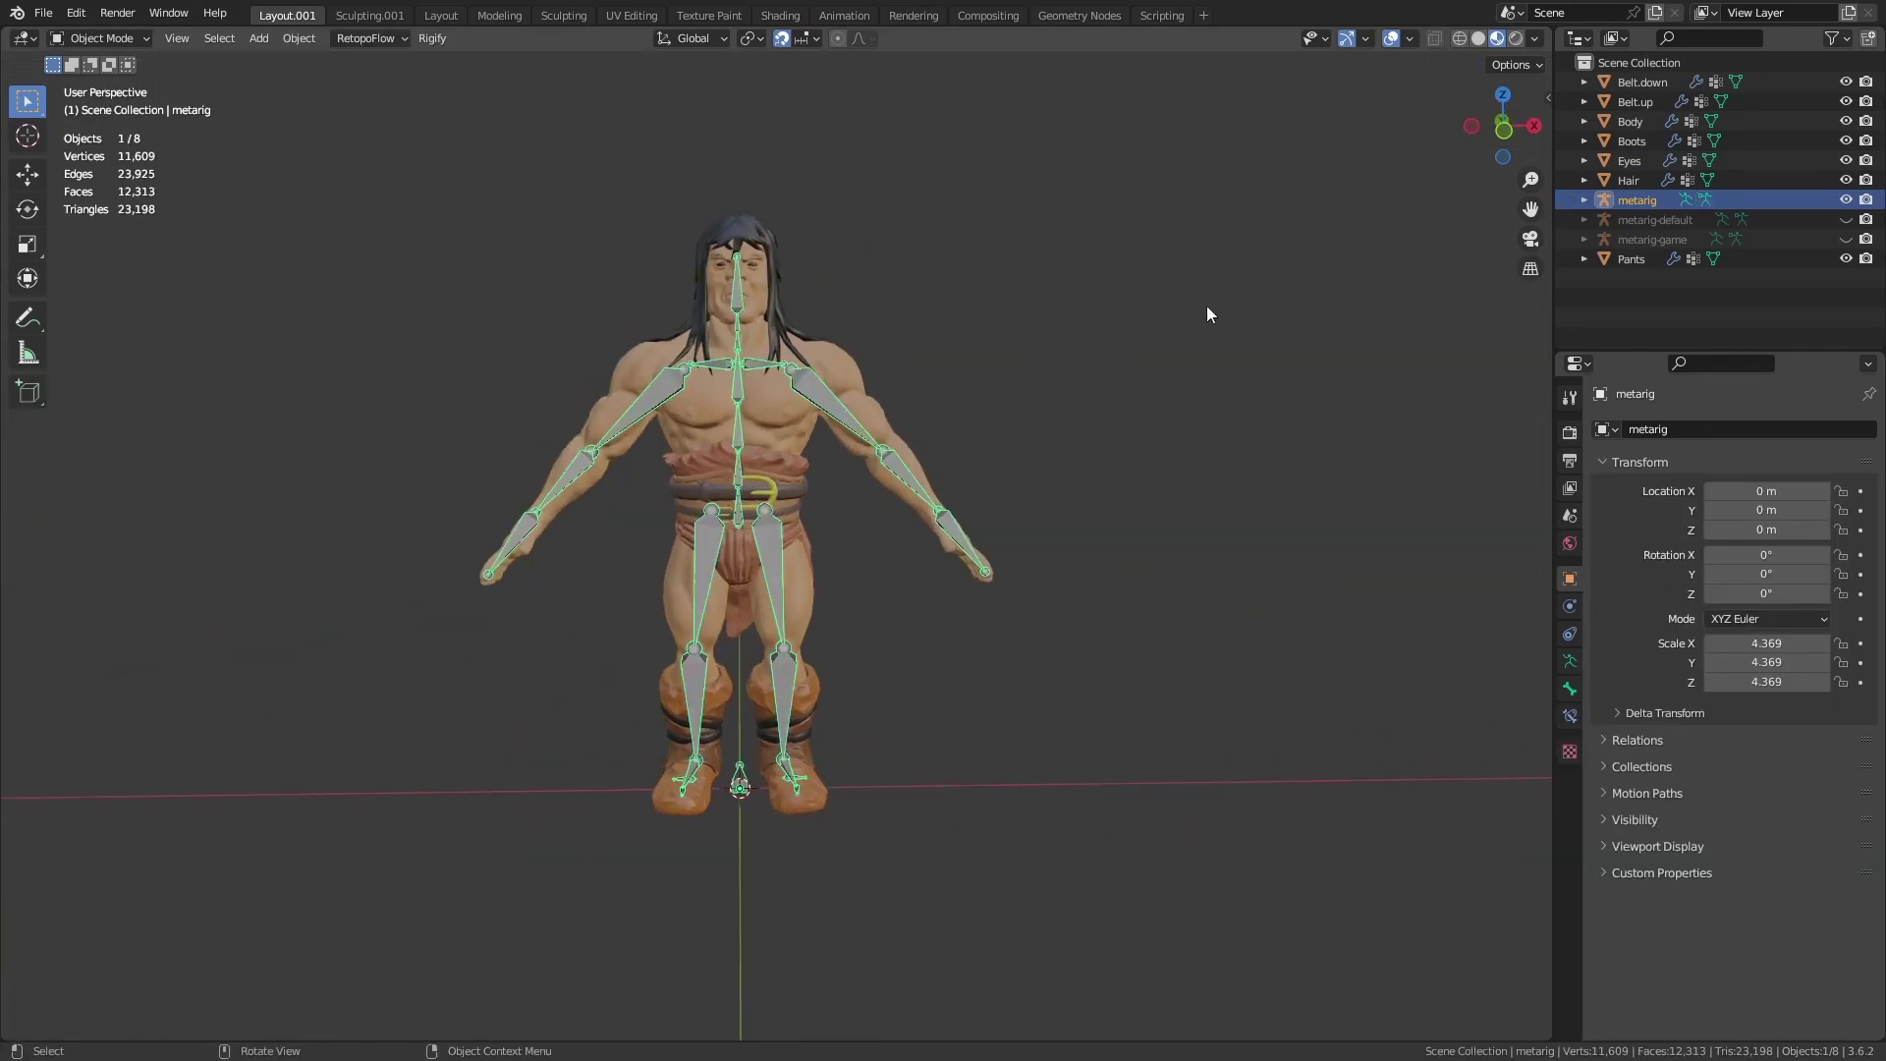
drag(1550, 96, 1348, 99)
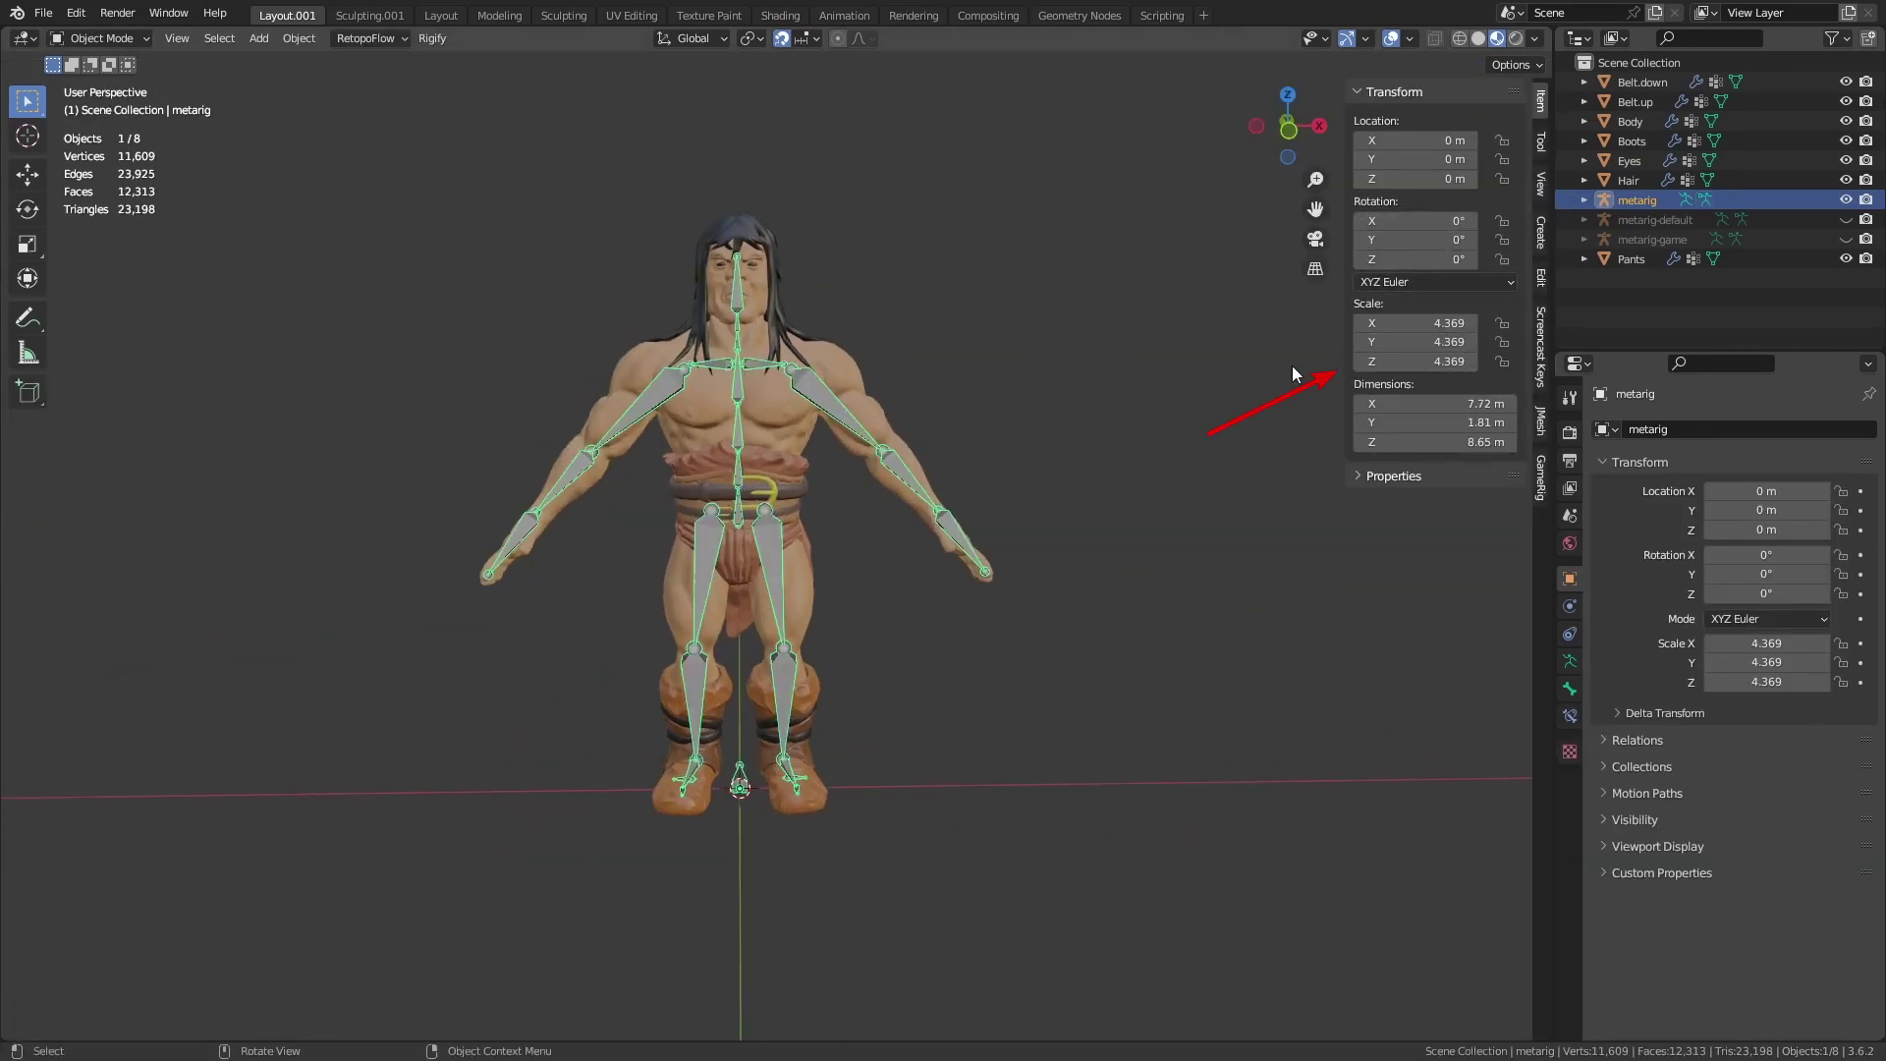
key(ctrl+a)
click(1240, 404)
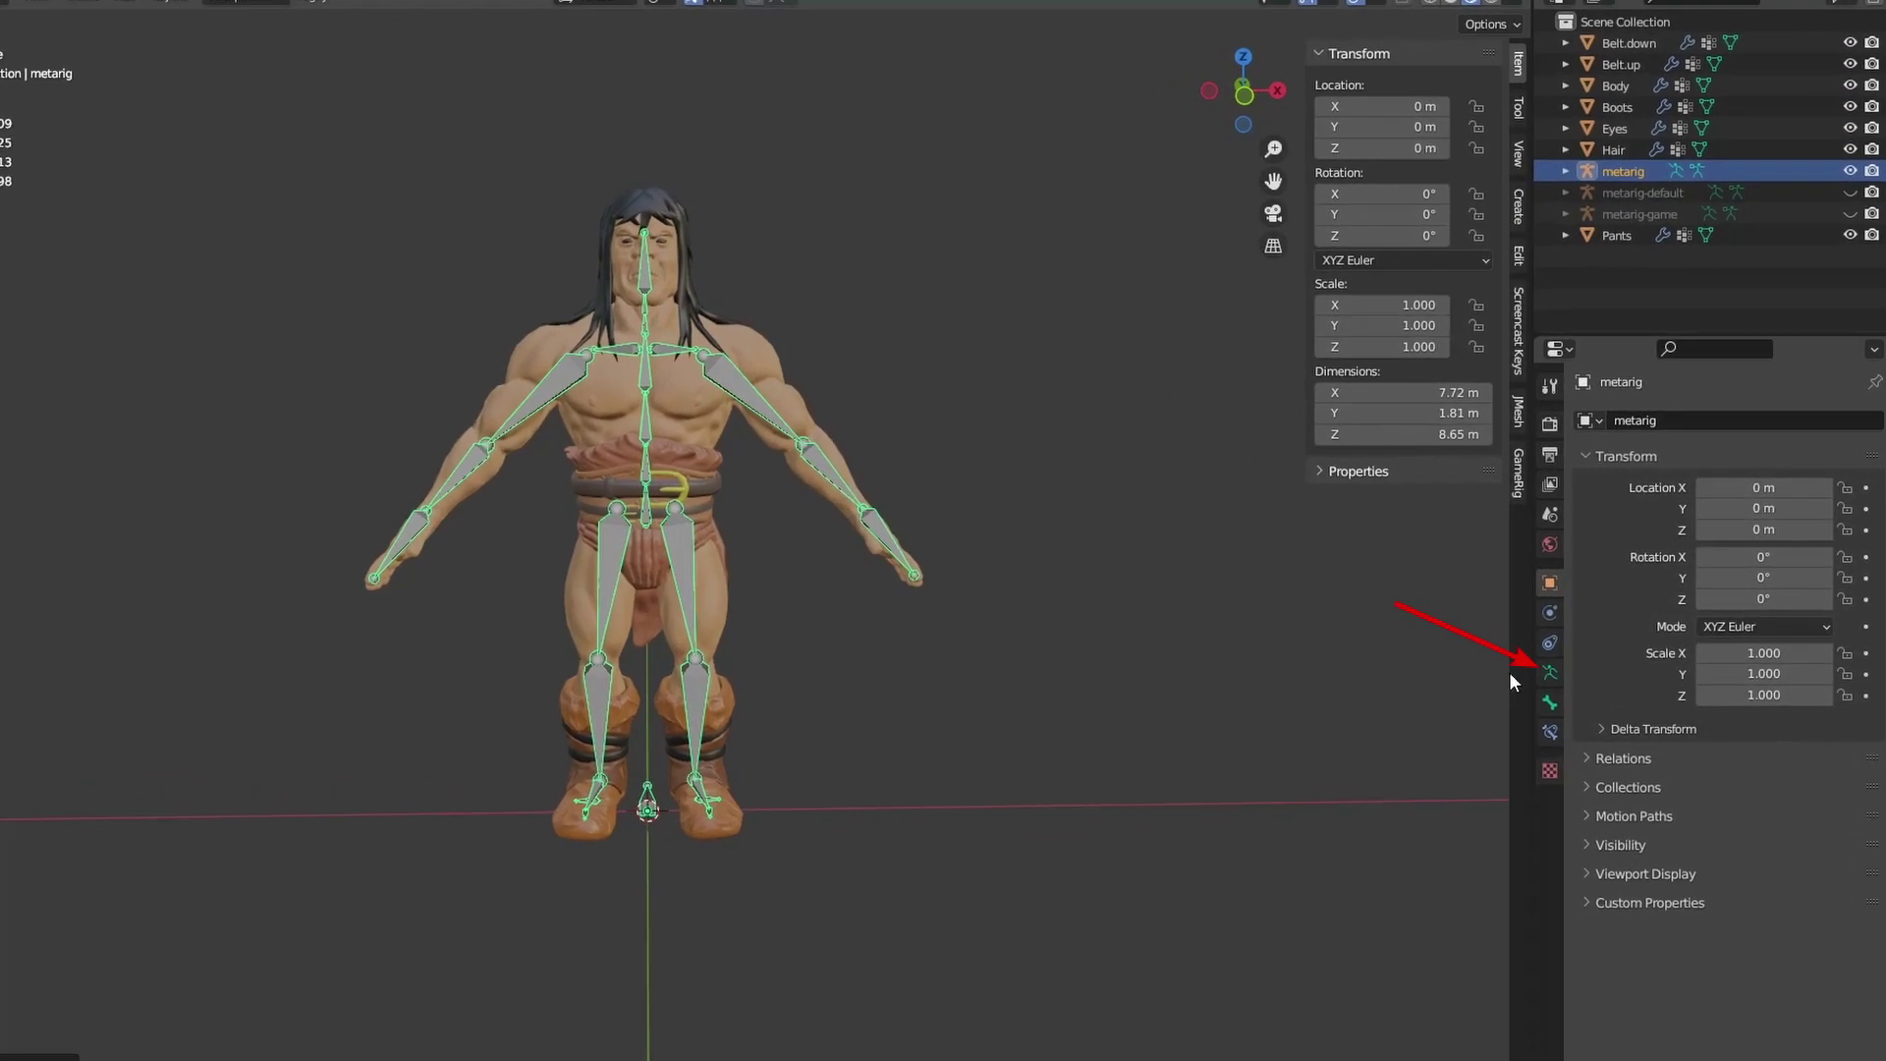
Generate the game rig from the Rigify panel in Armature Data, then clear the selection.
click(1543, 678)
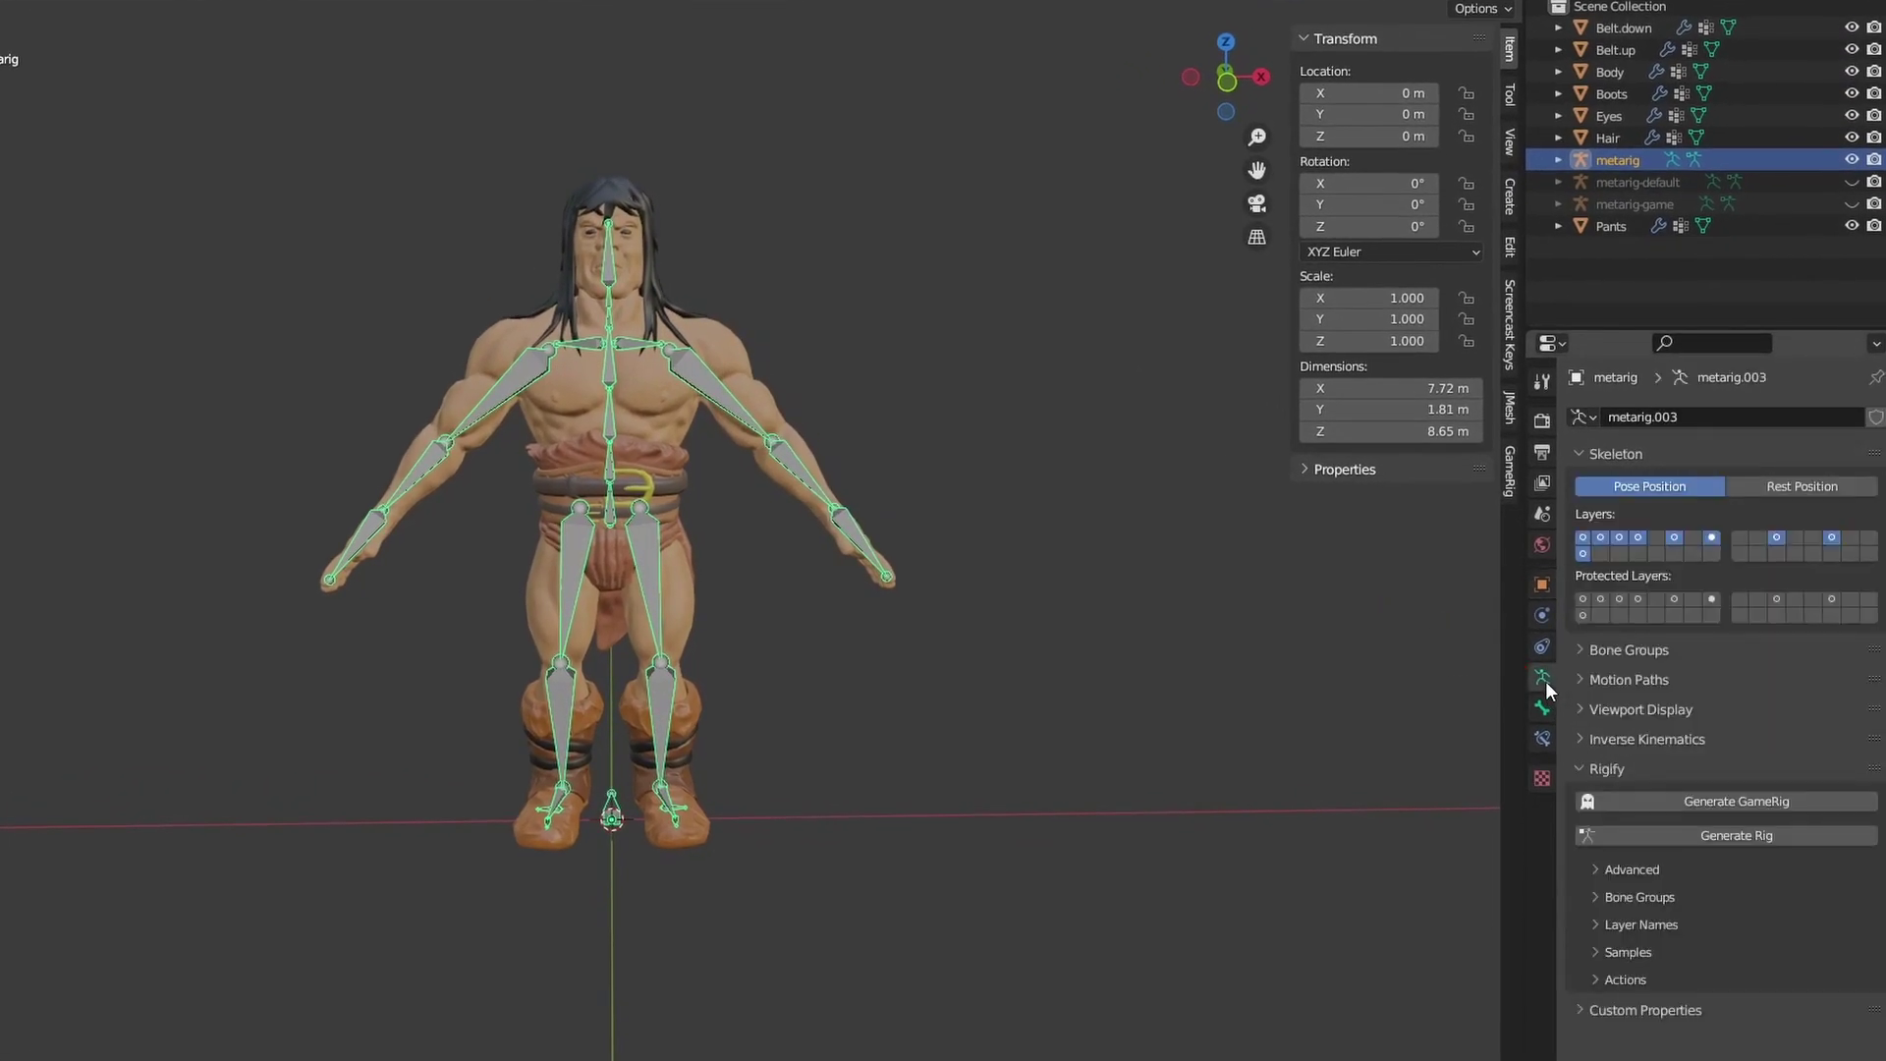
click(1659, 801)
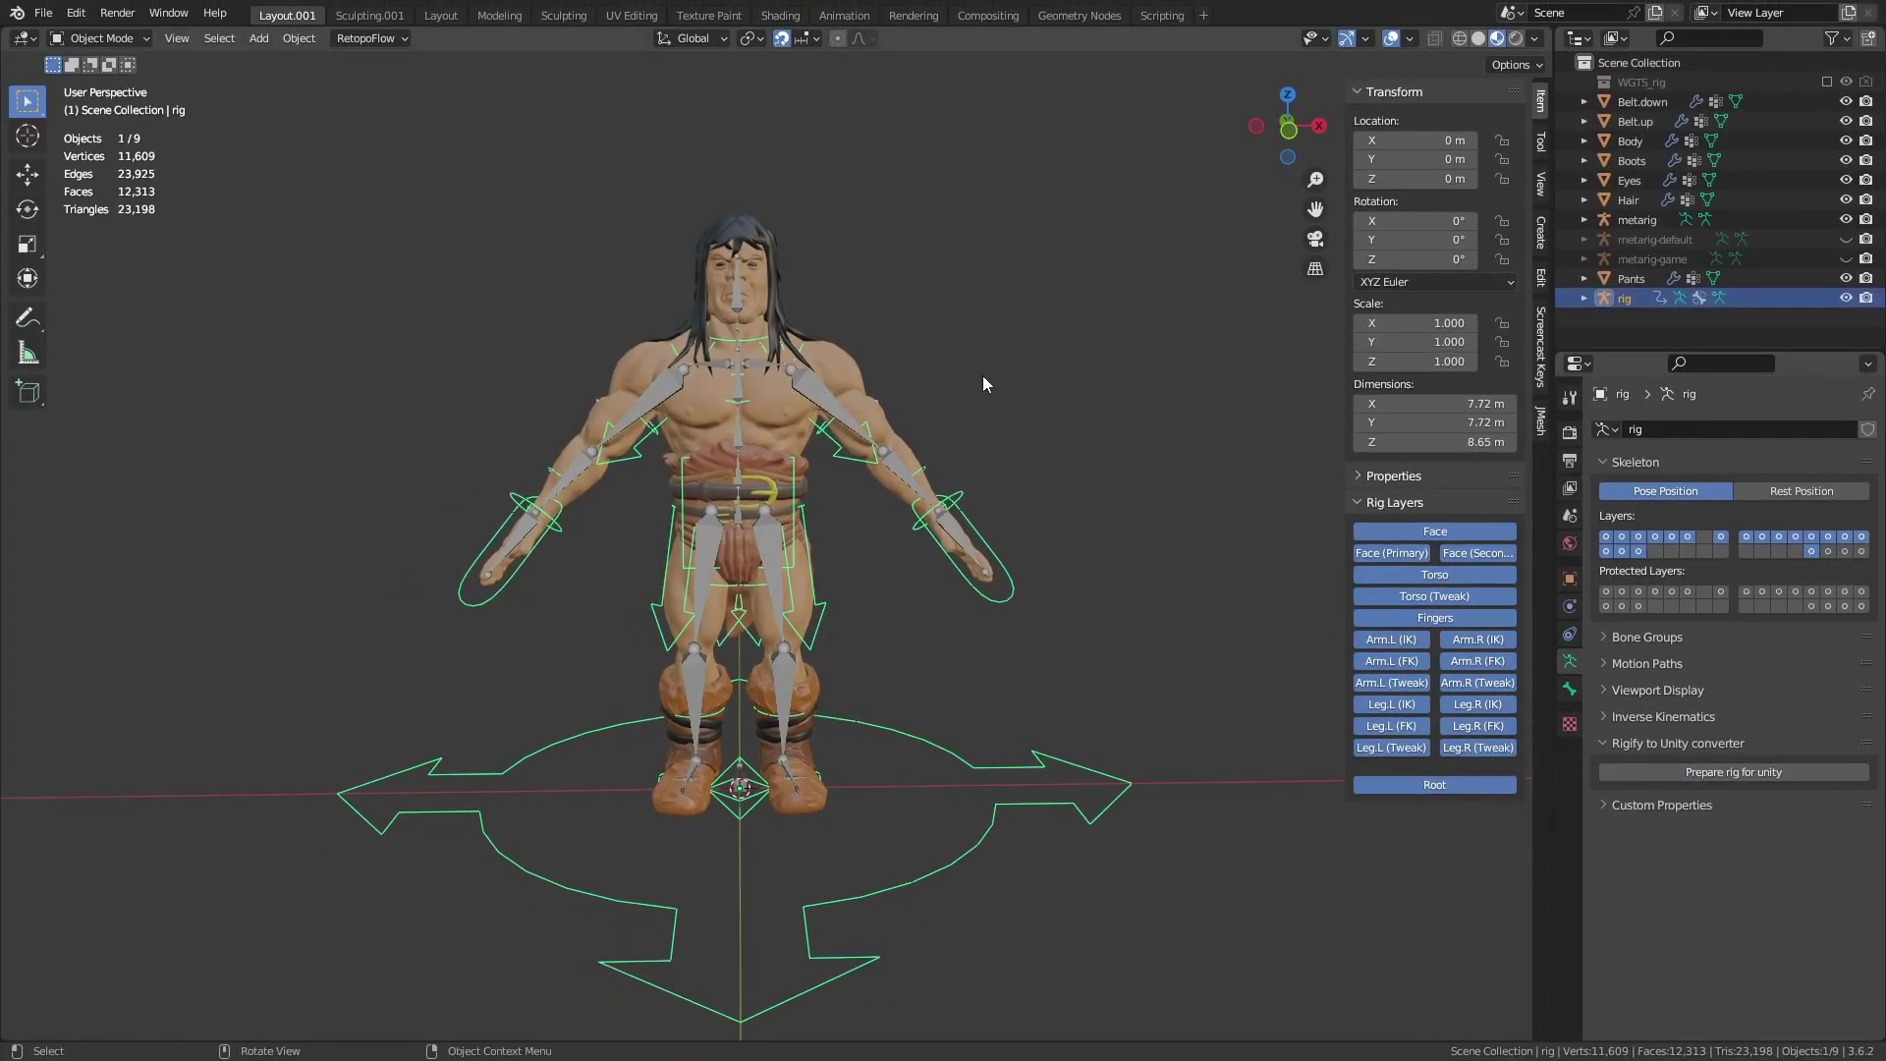
click(984, 368)
drag(341, 156, 1265, 959)
click(1059, 391)
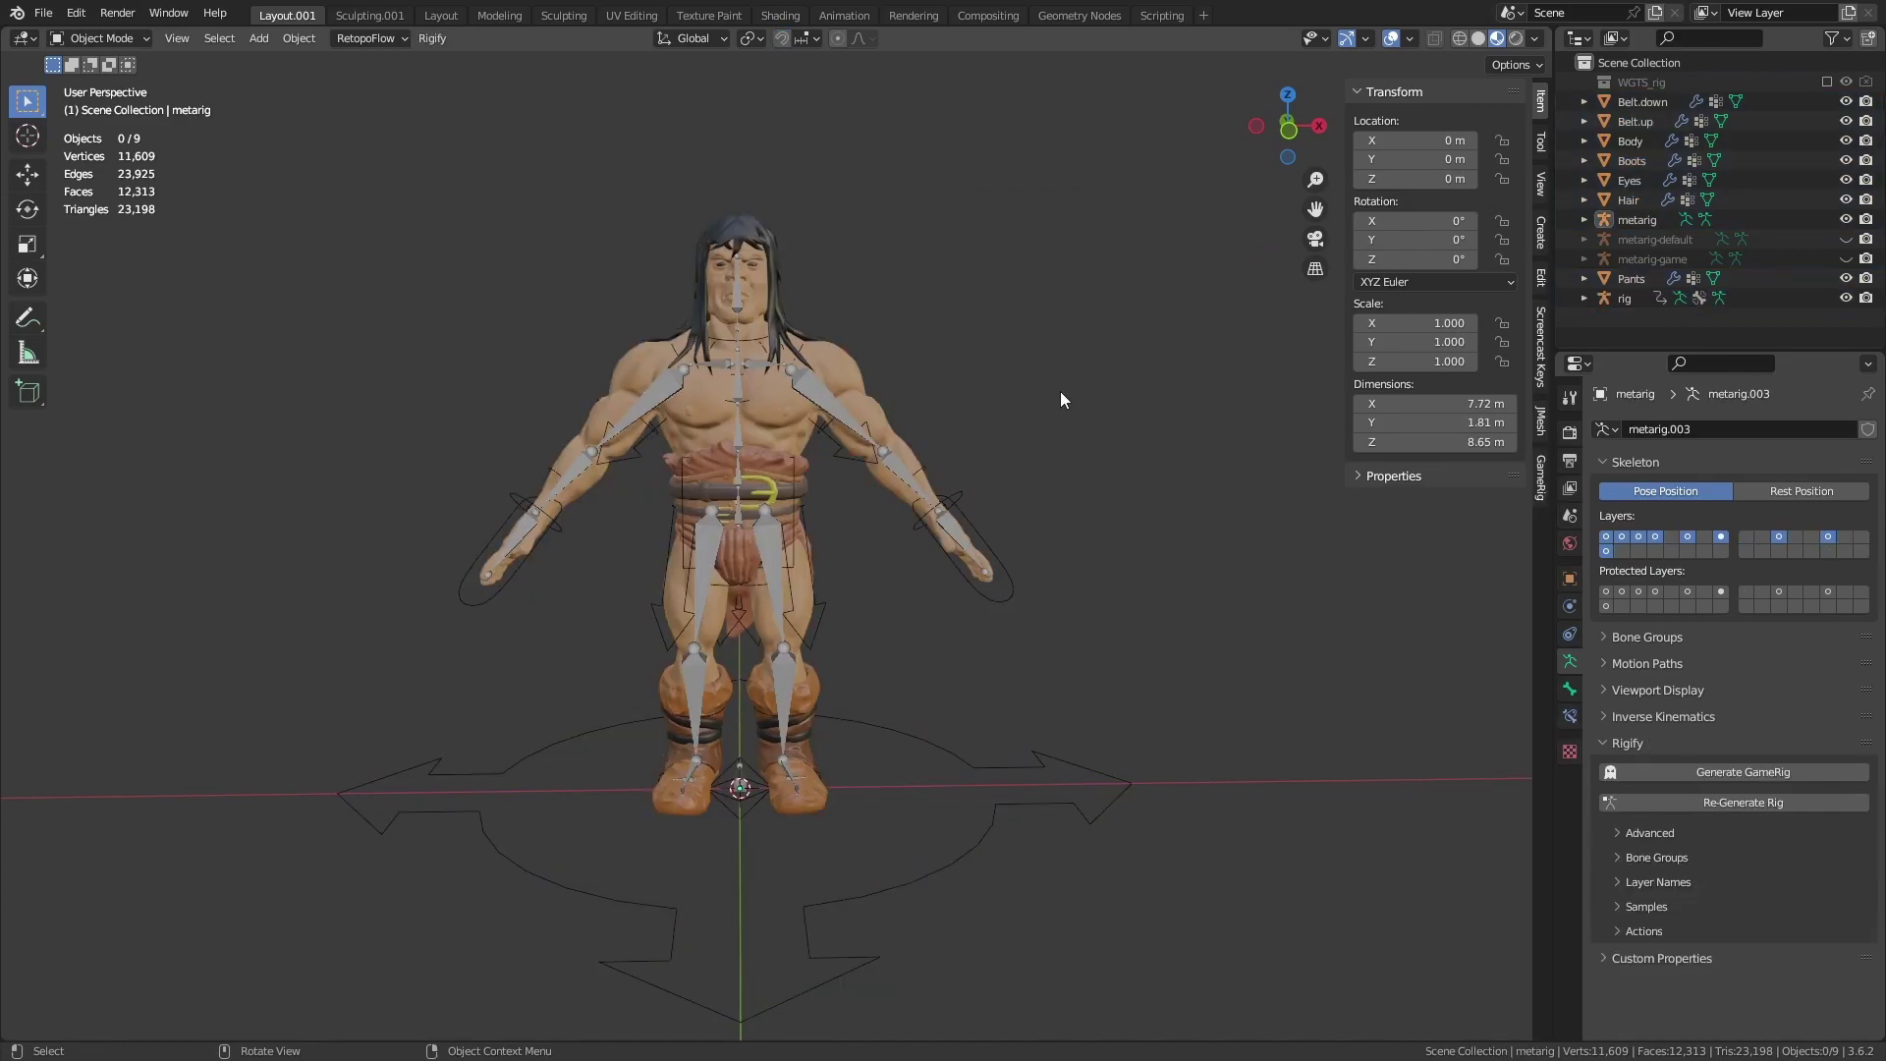
Hide the metarig and parent the body, clothing, hair and eye meshes to rig with automatic weights.
click(815, 392)
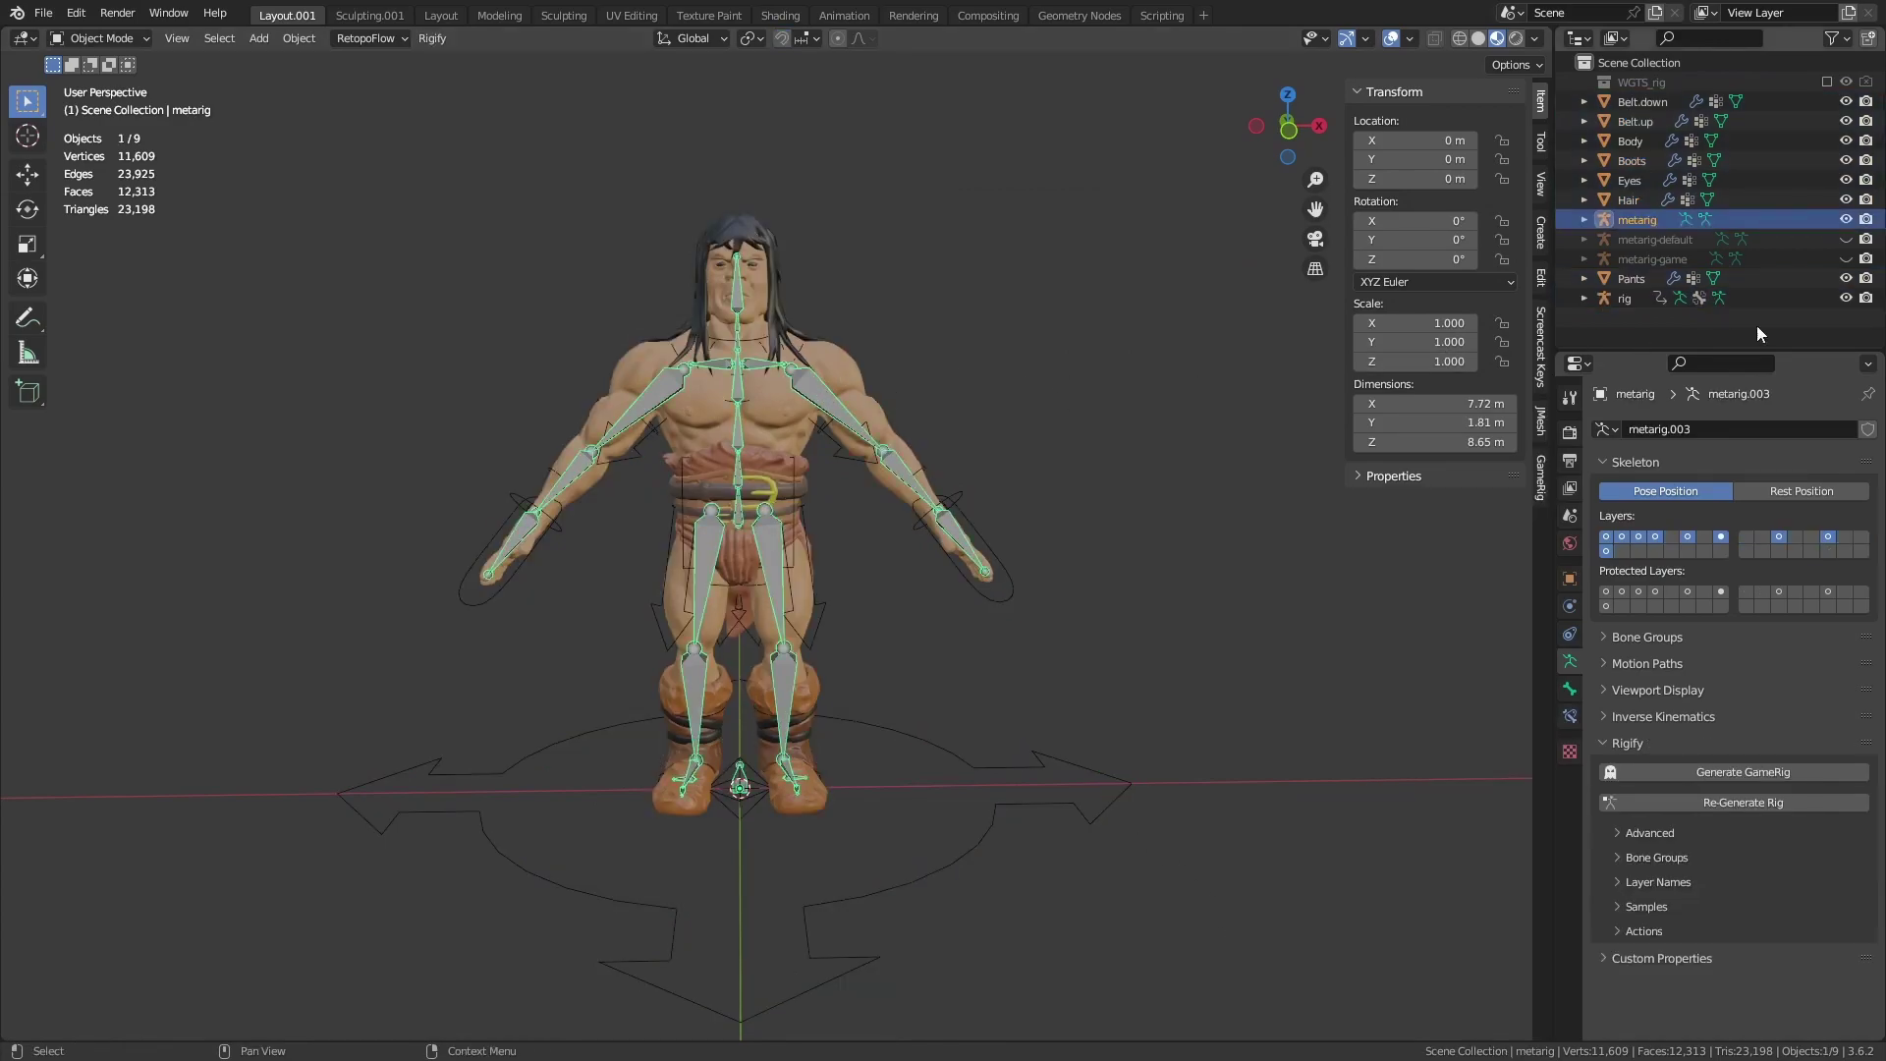
click(1846, 219)
drag(387, 261, 1186, 861)
shift+click(1062, 808)
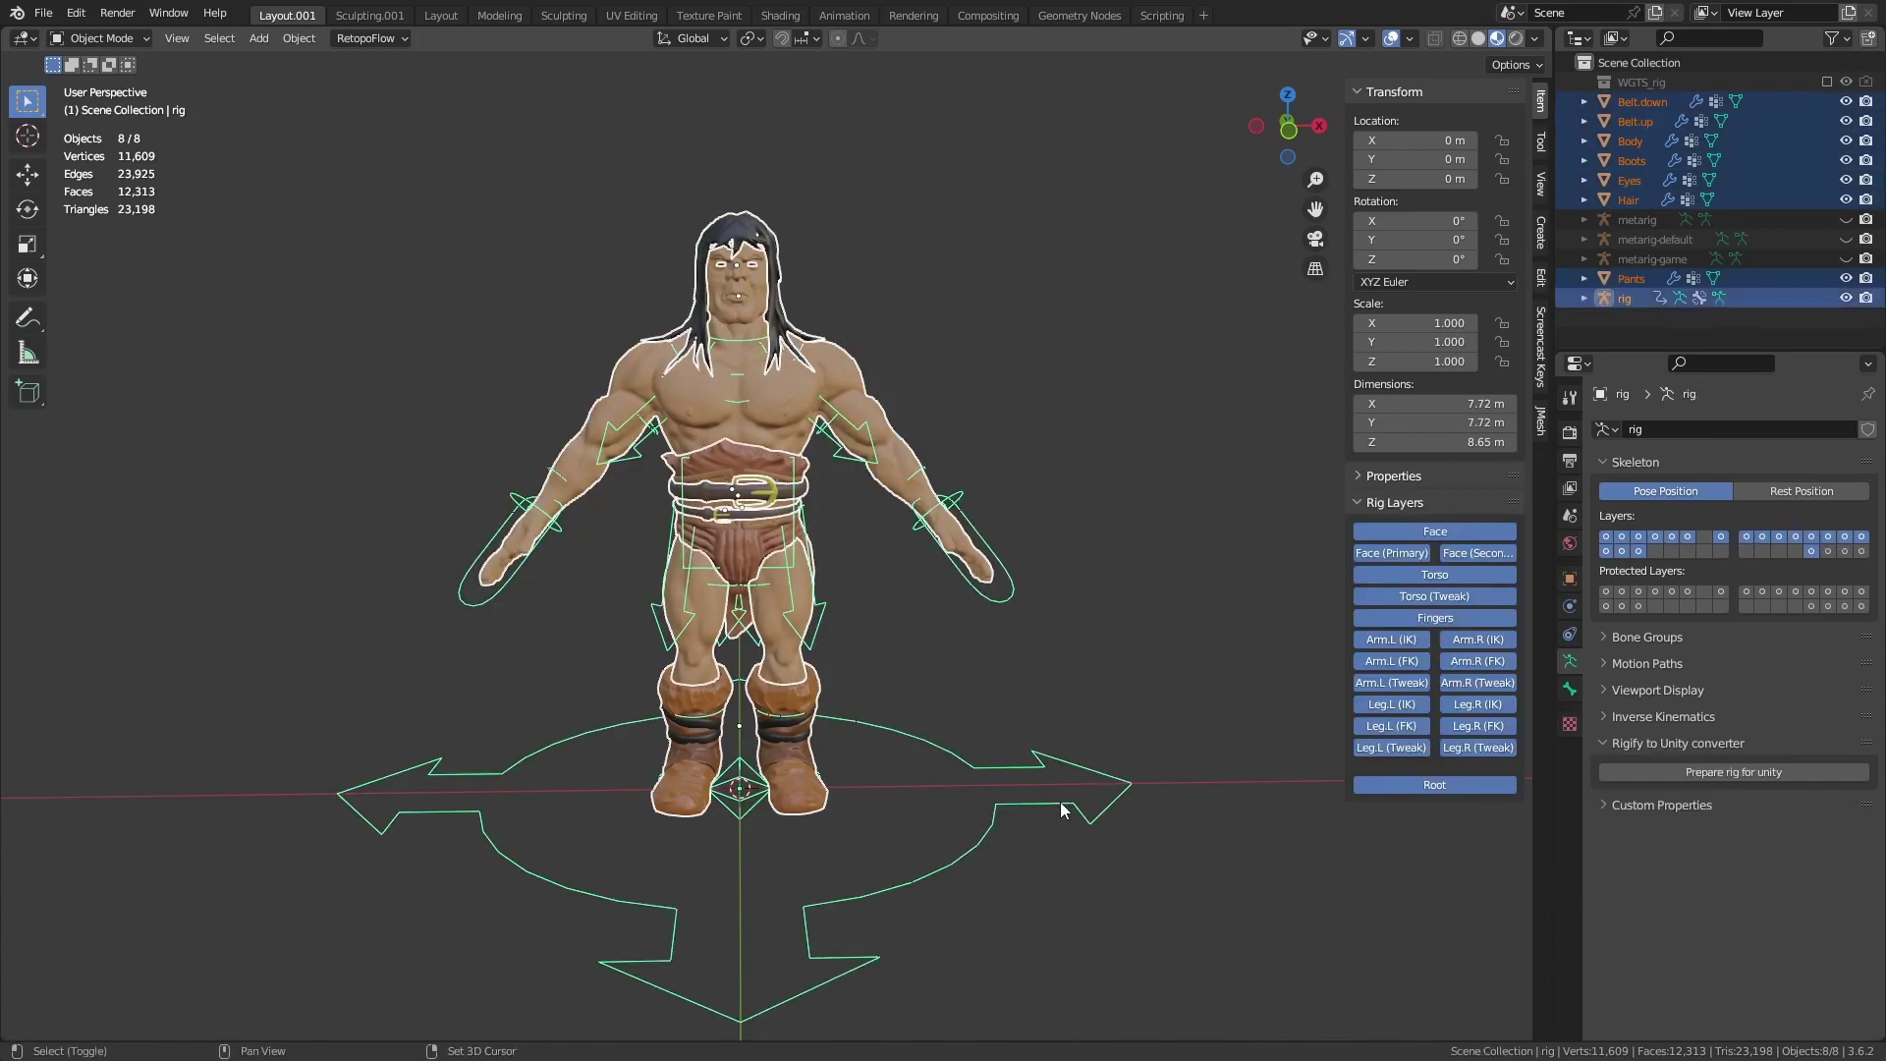
key(ctrl+p)
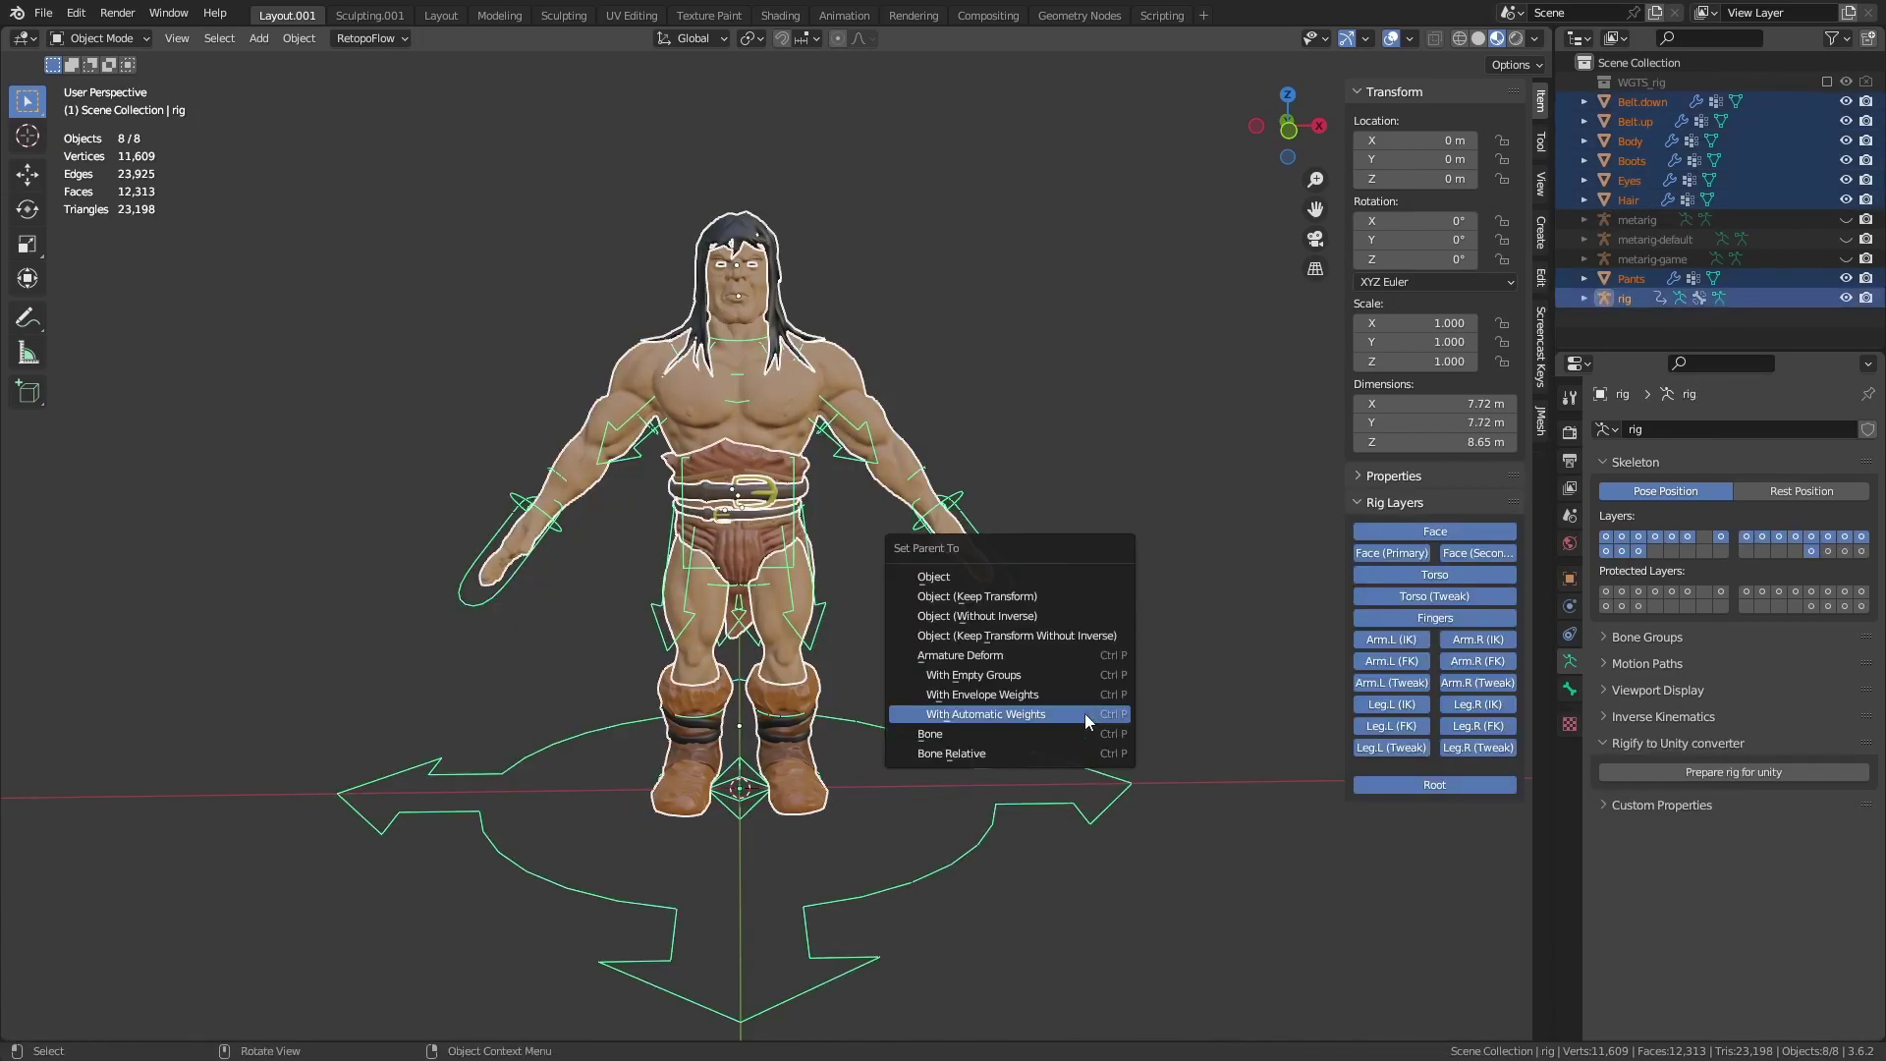
click(1084, 713)
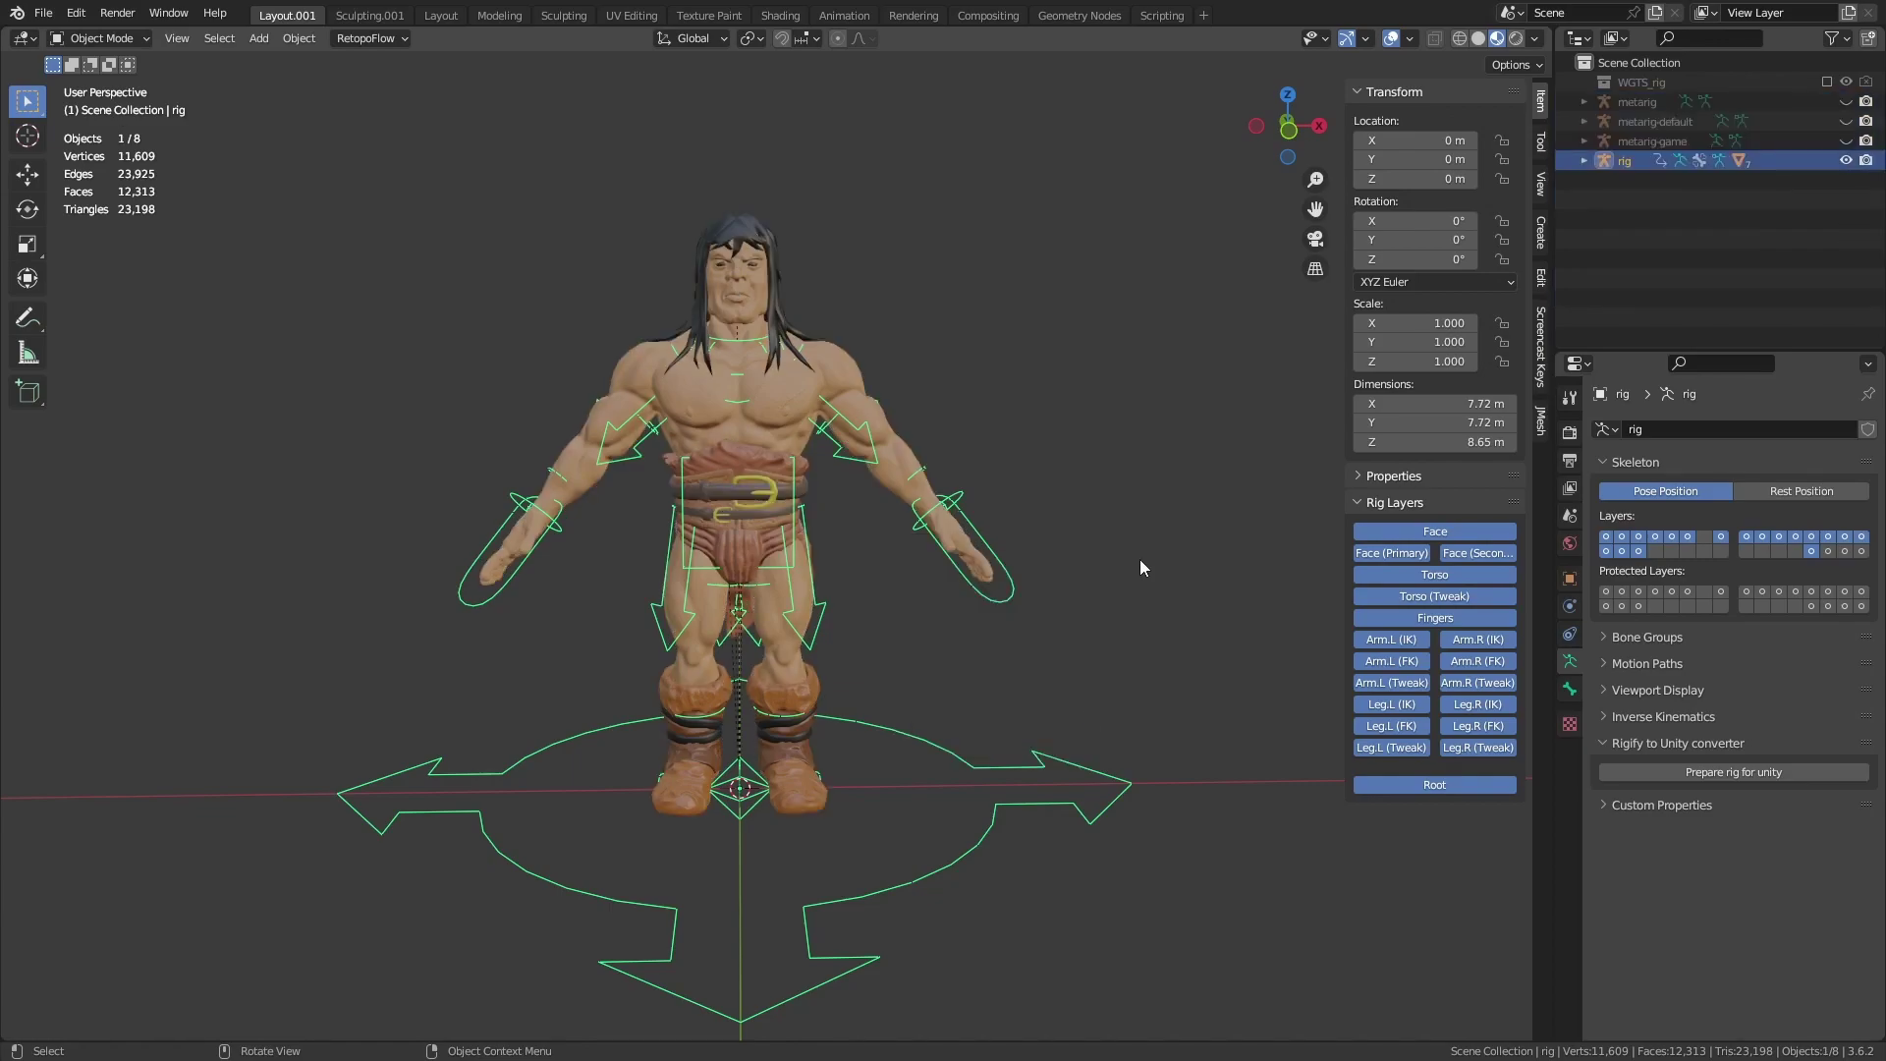
In Pose Mode, test the skinning by moving the torso and rotating the chest control.
key(ctrl+Tab)
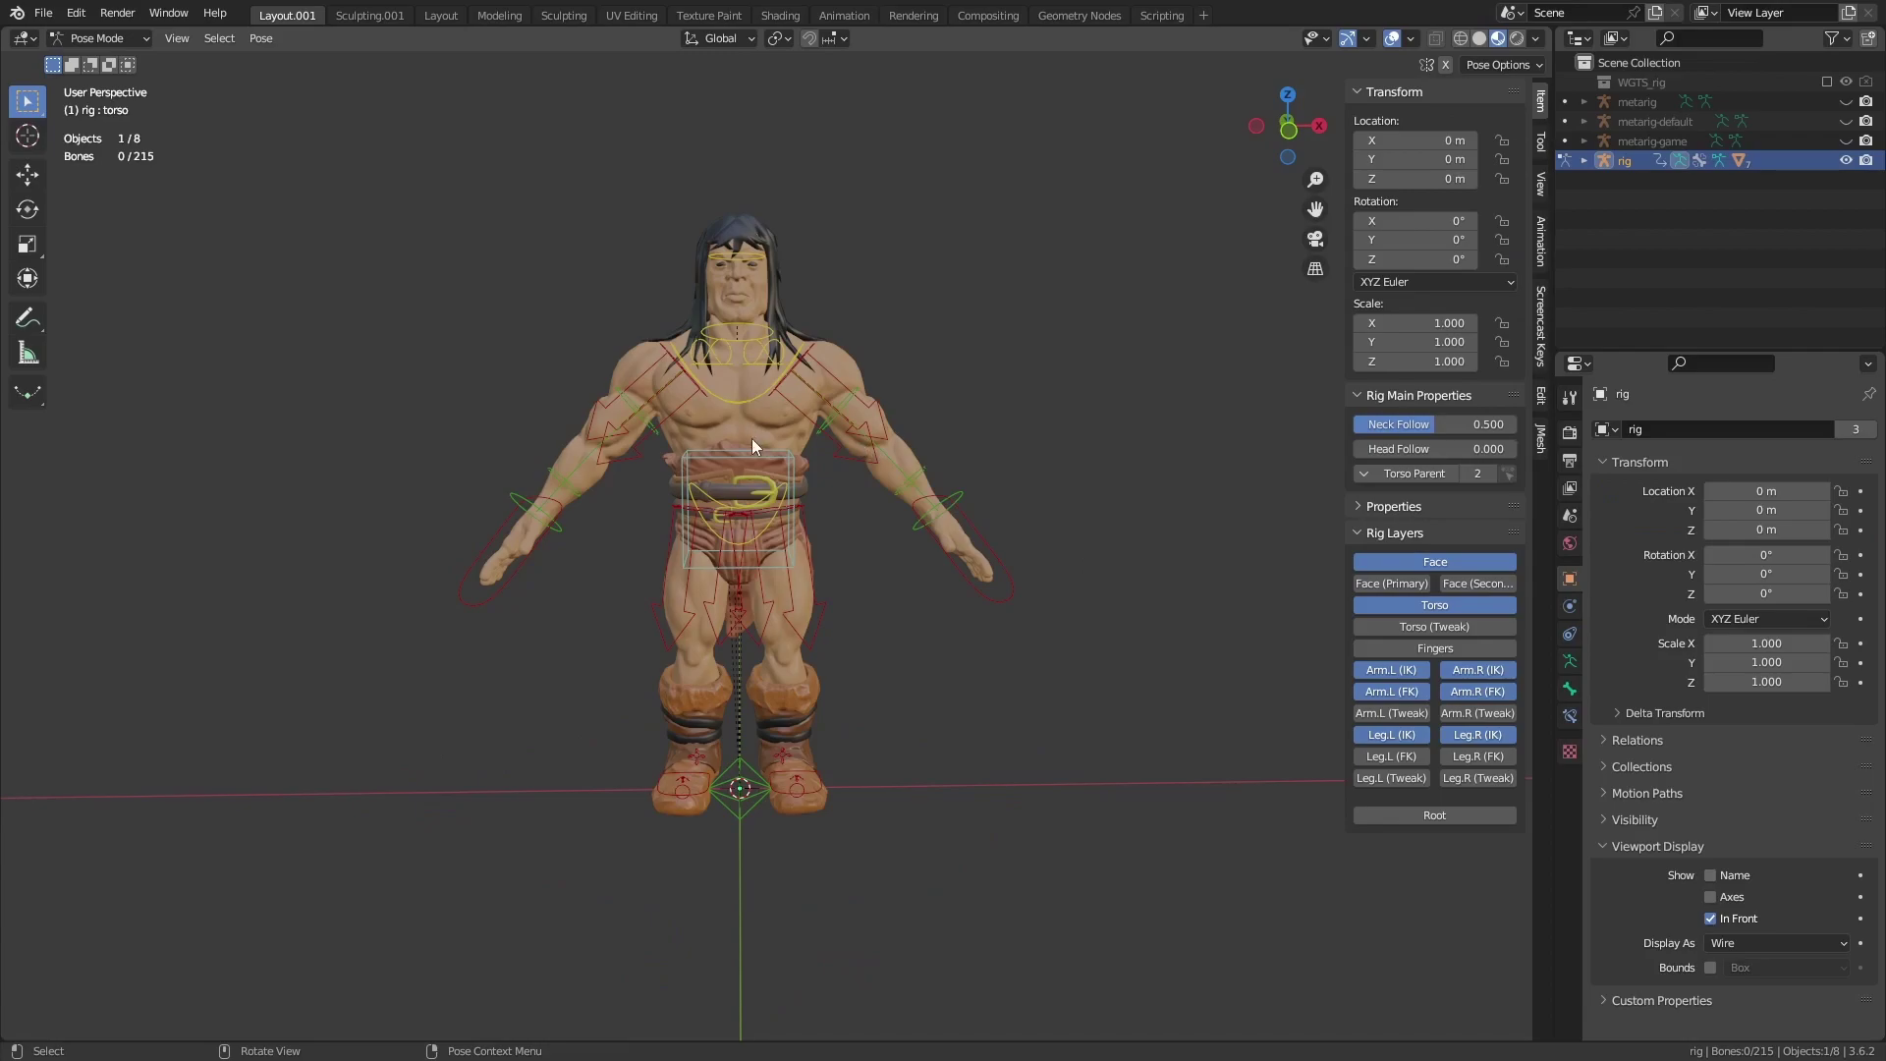
click(751, 462)
key(g)
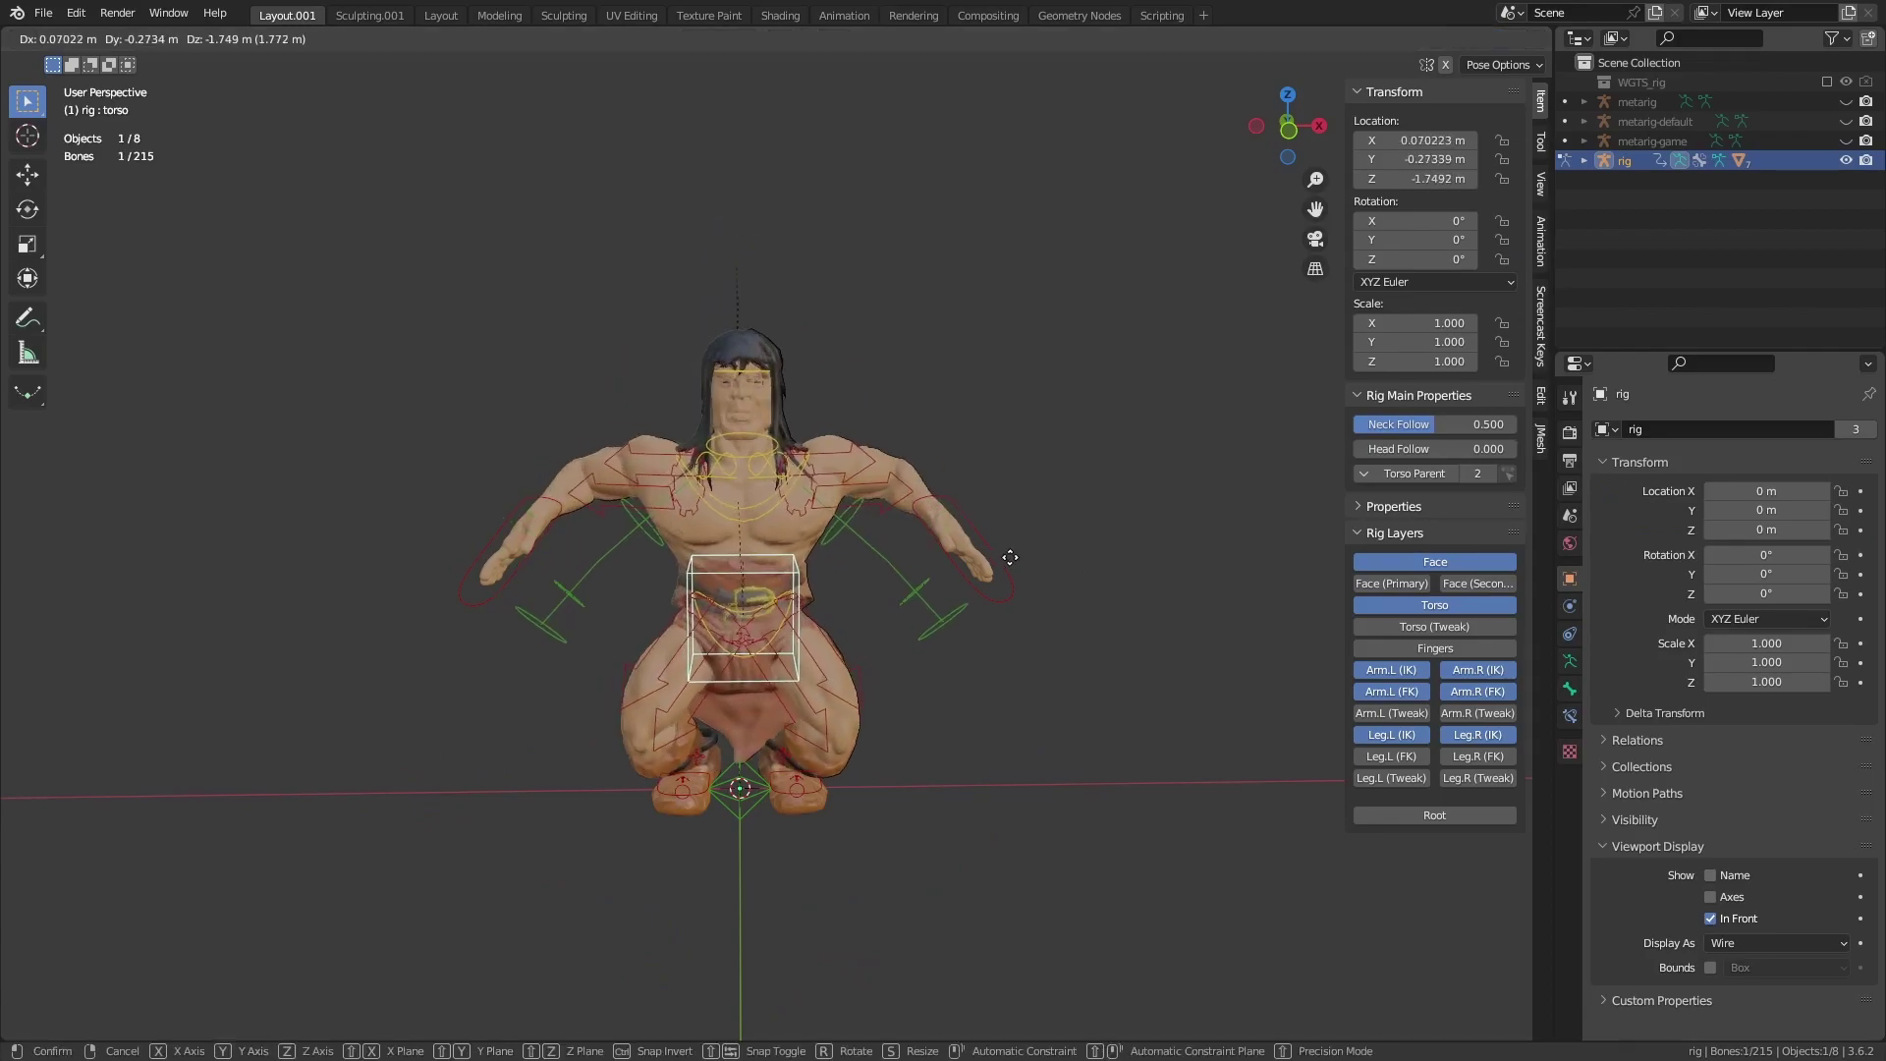
right_click(1015, 538)
click(782, 409)
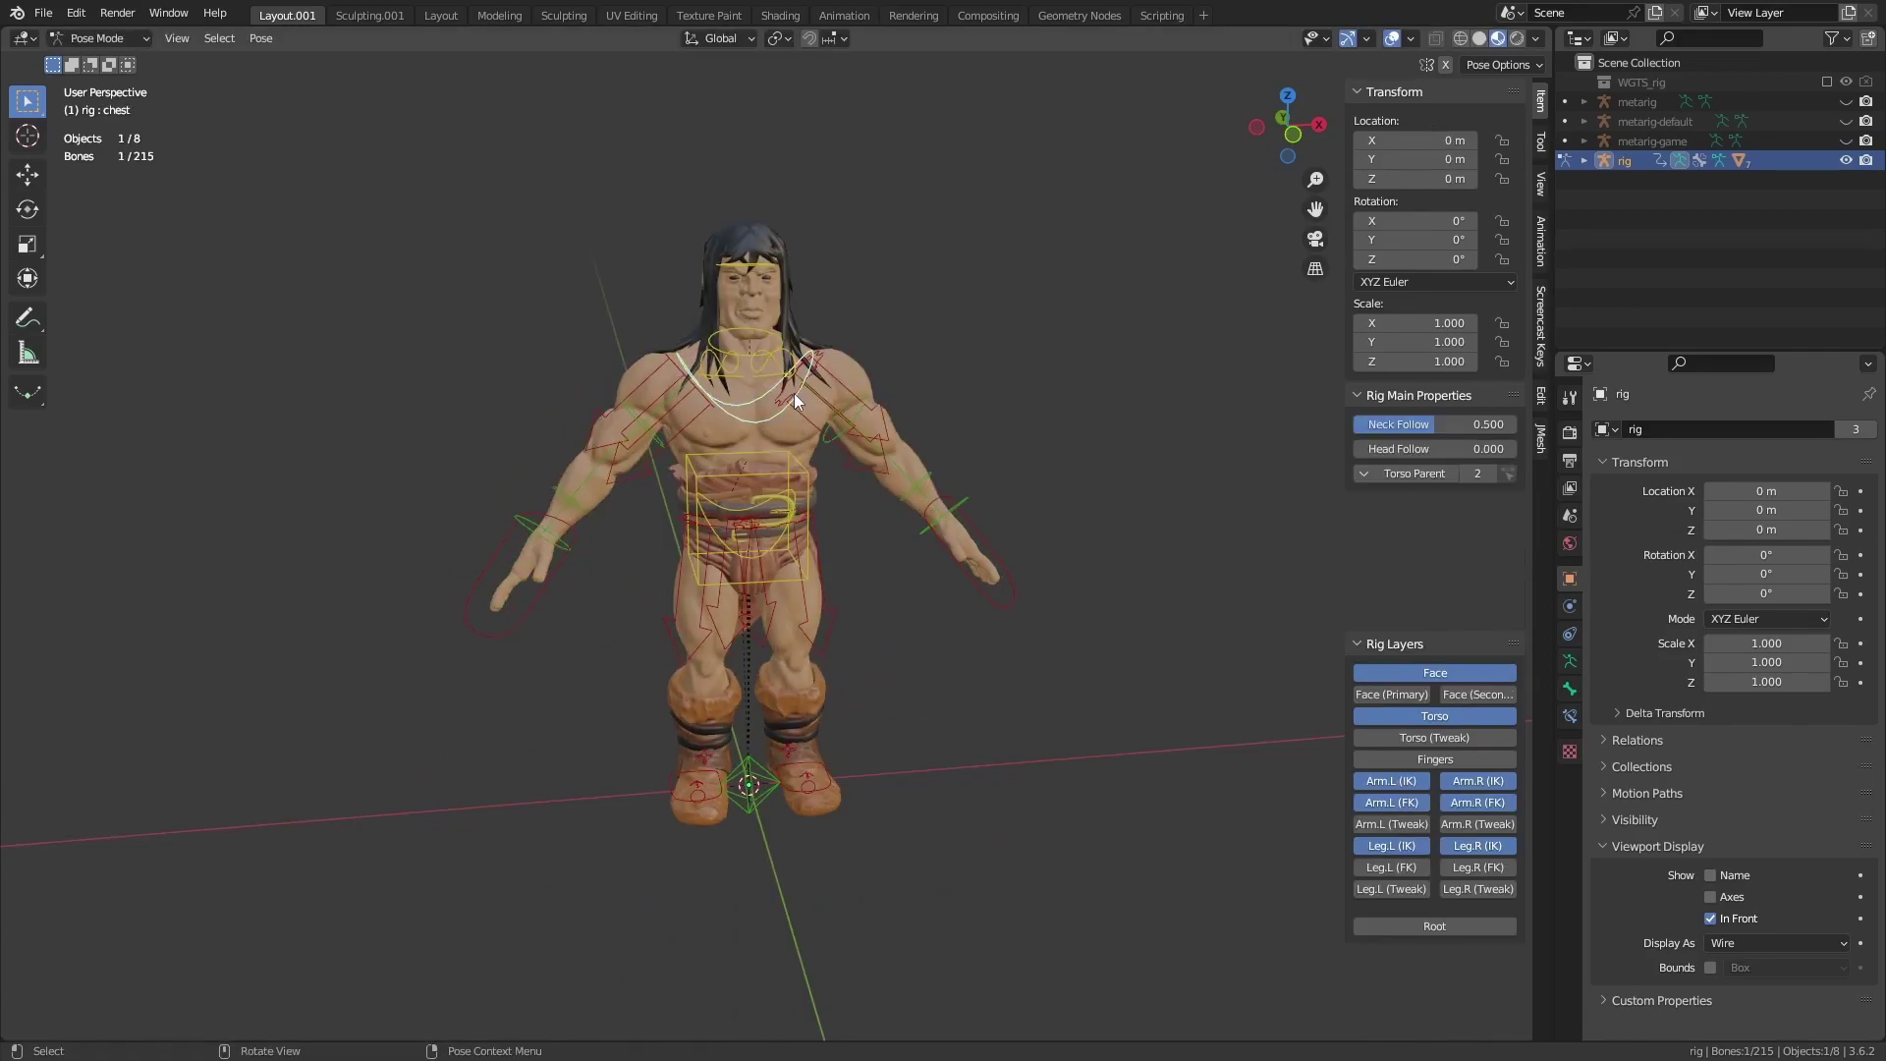
key(r)
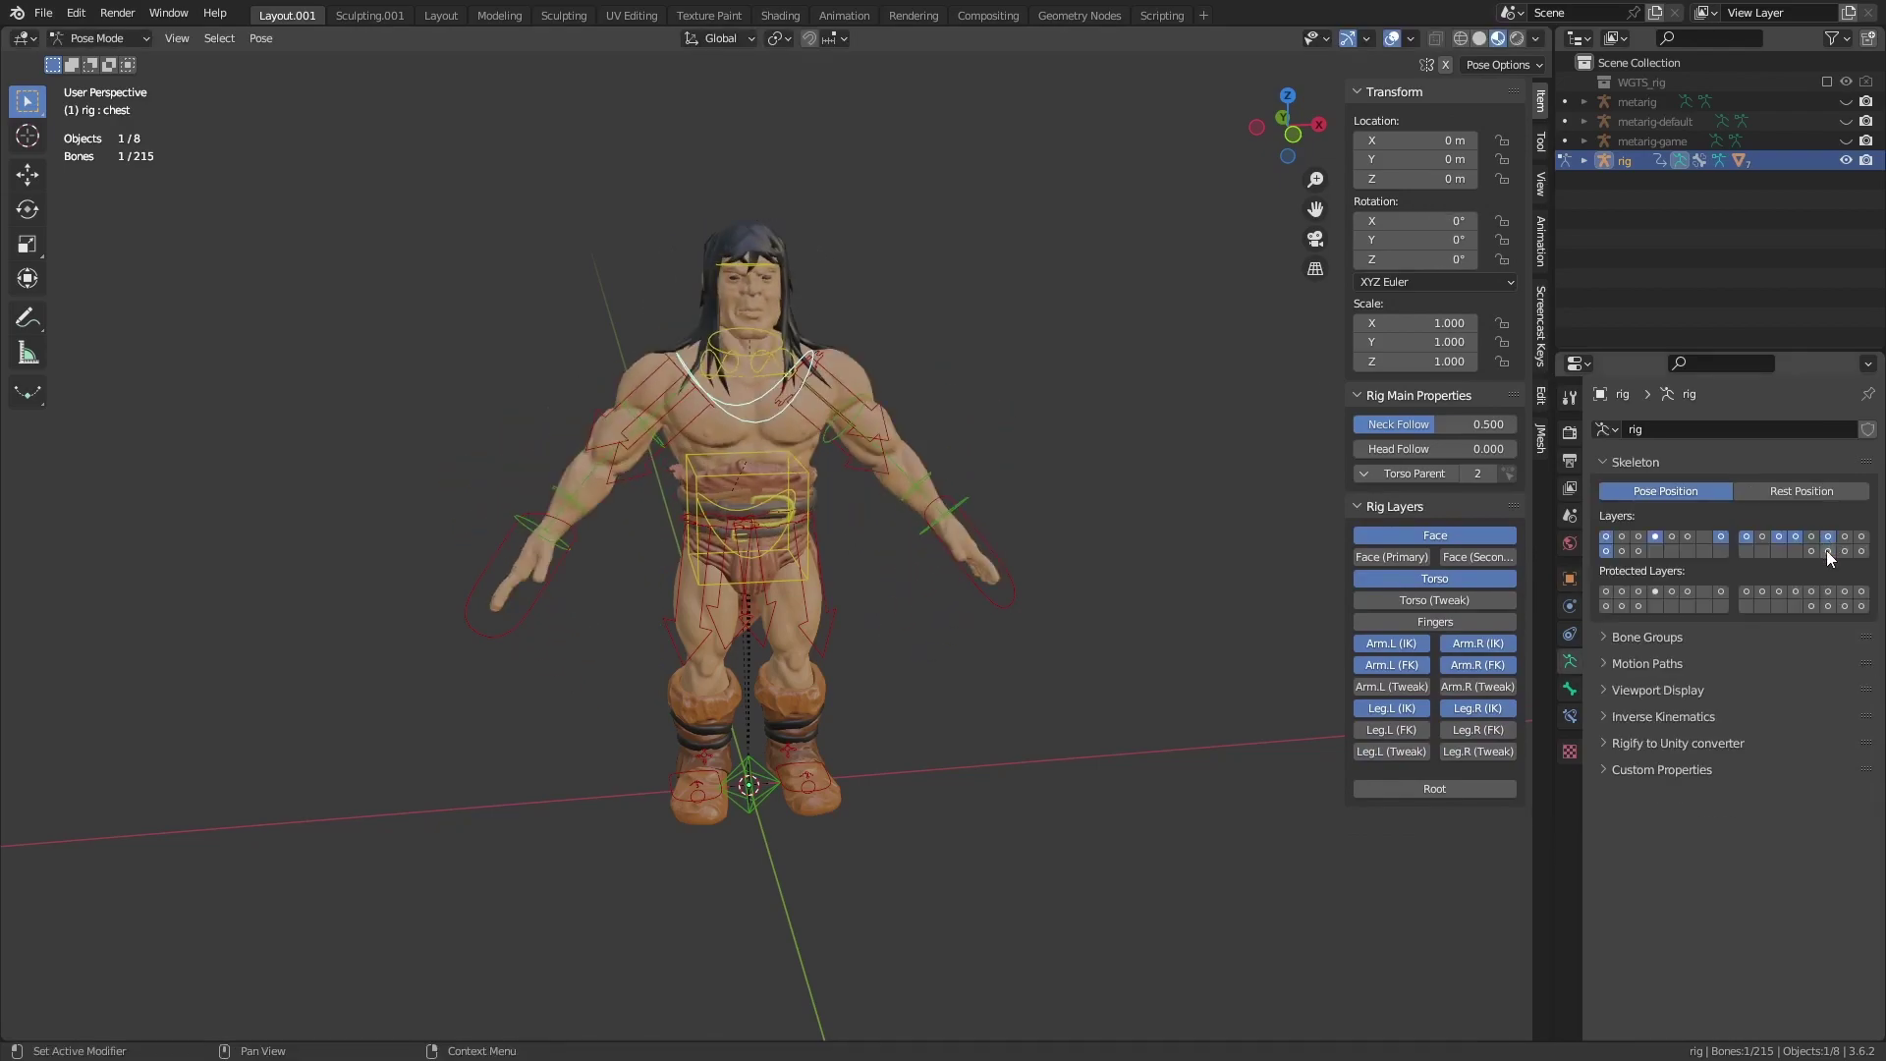
Show the deform bone layer and browse DEF-spine through DEF-spine.003 in the outliner.
click(1828, 551)
click(852, 422)
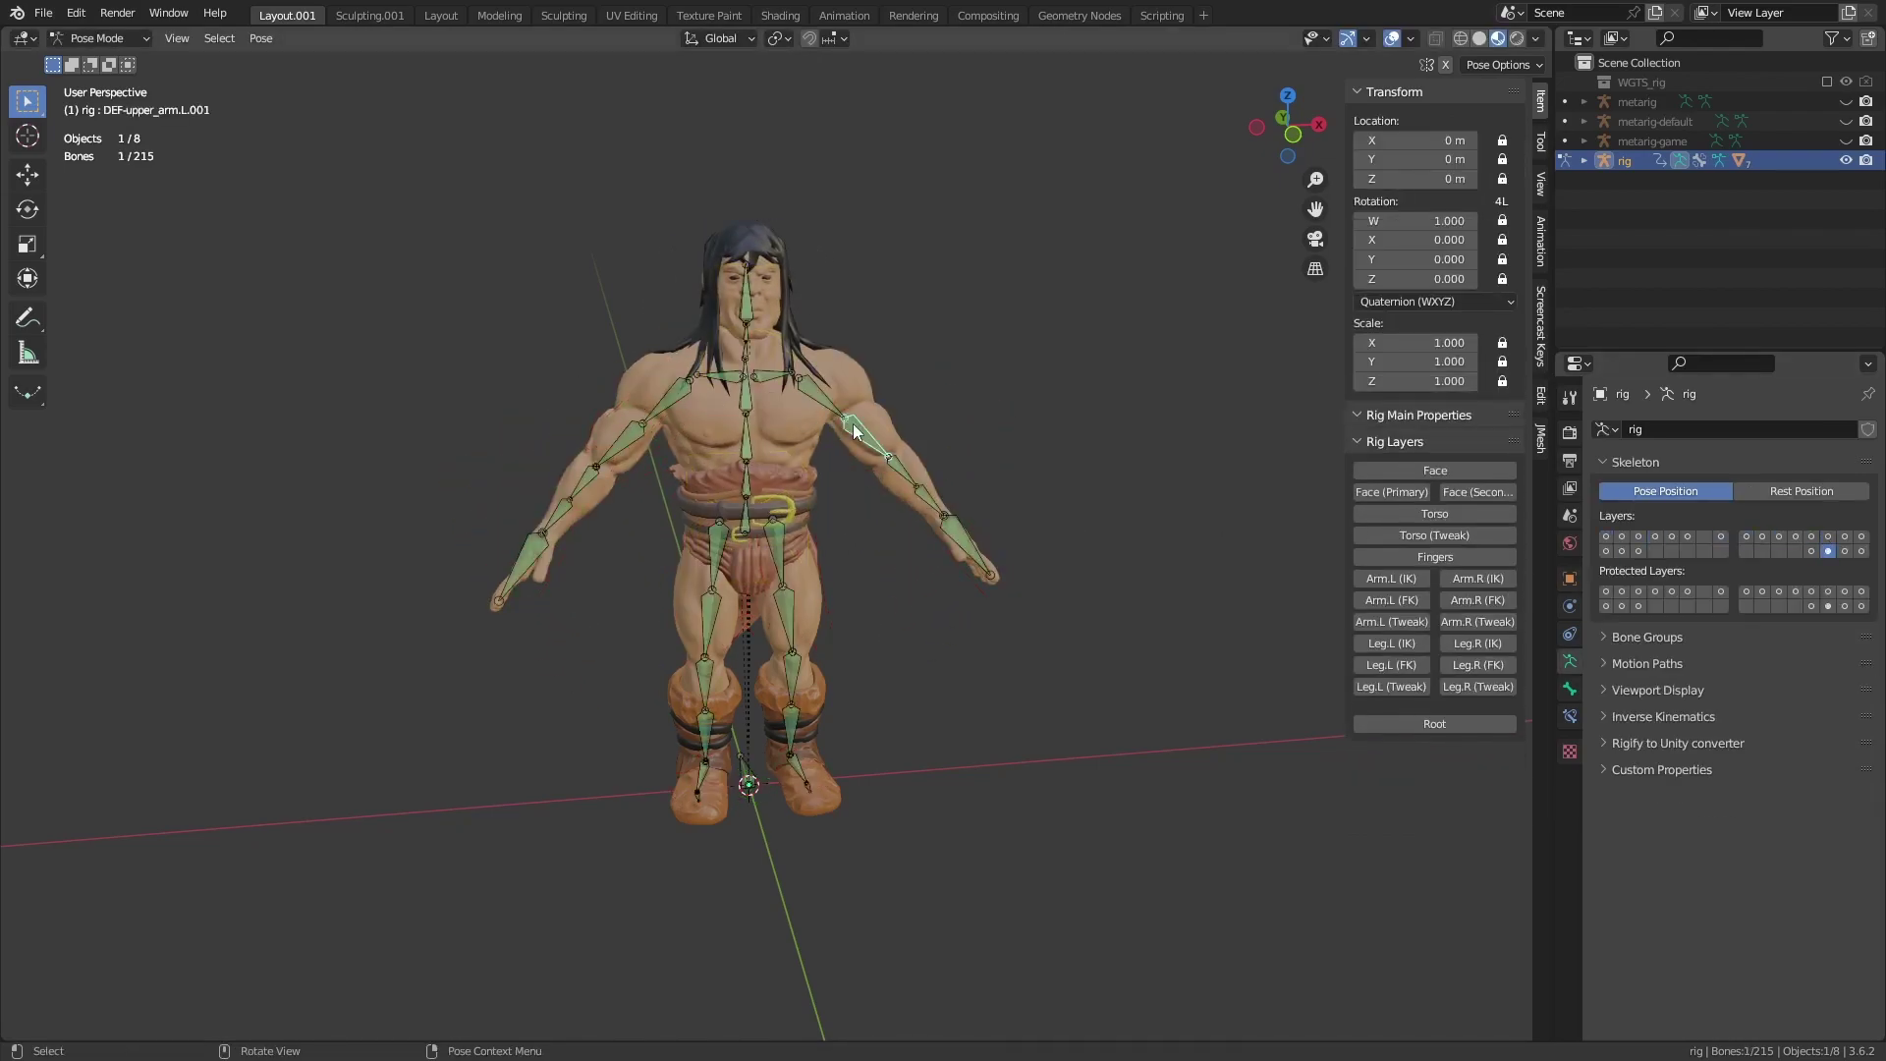
key(KP_Decimal)
scroll(1794, 266, up, 7)
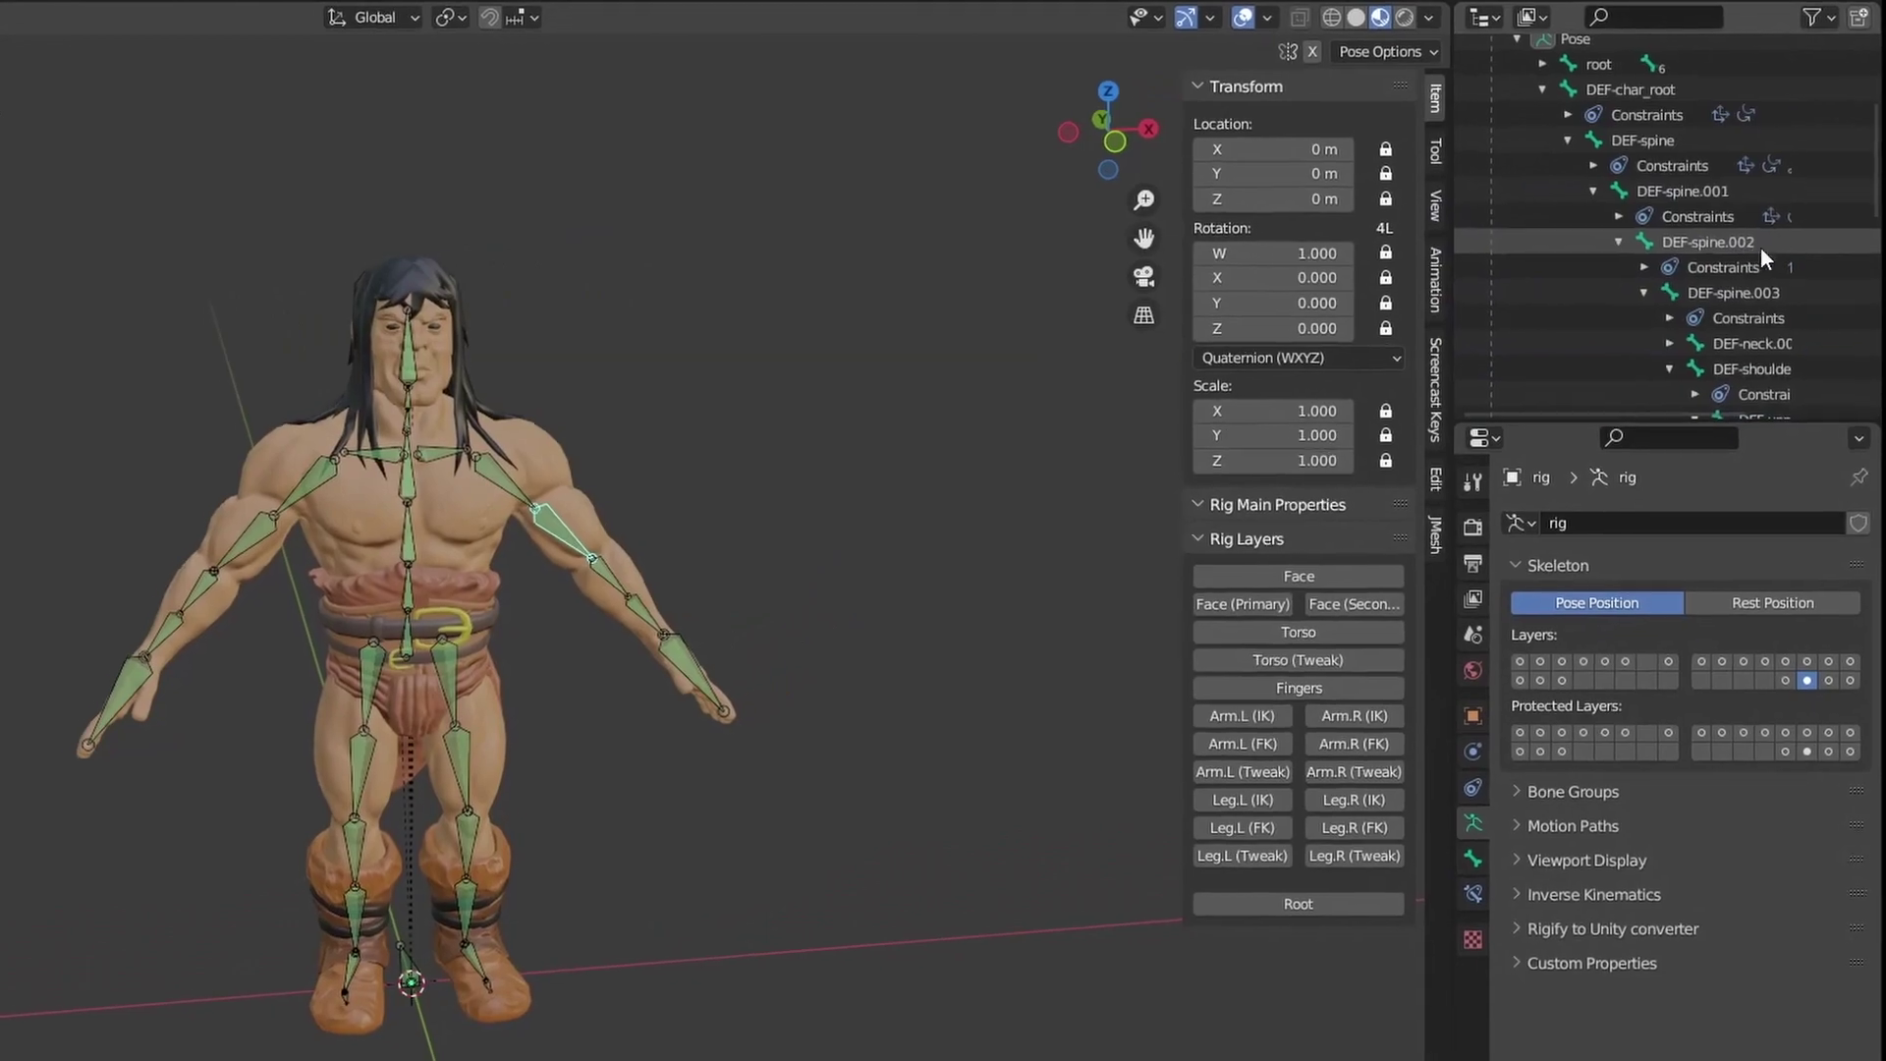
click(1627, 196)
click(1669, 251)
click(1696, 304)
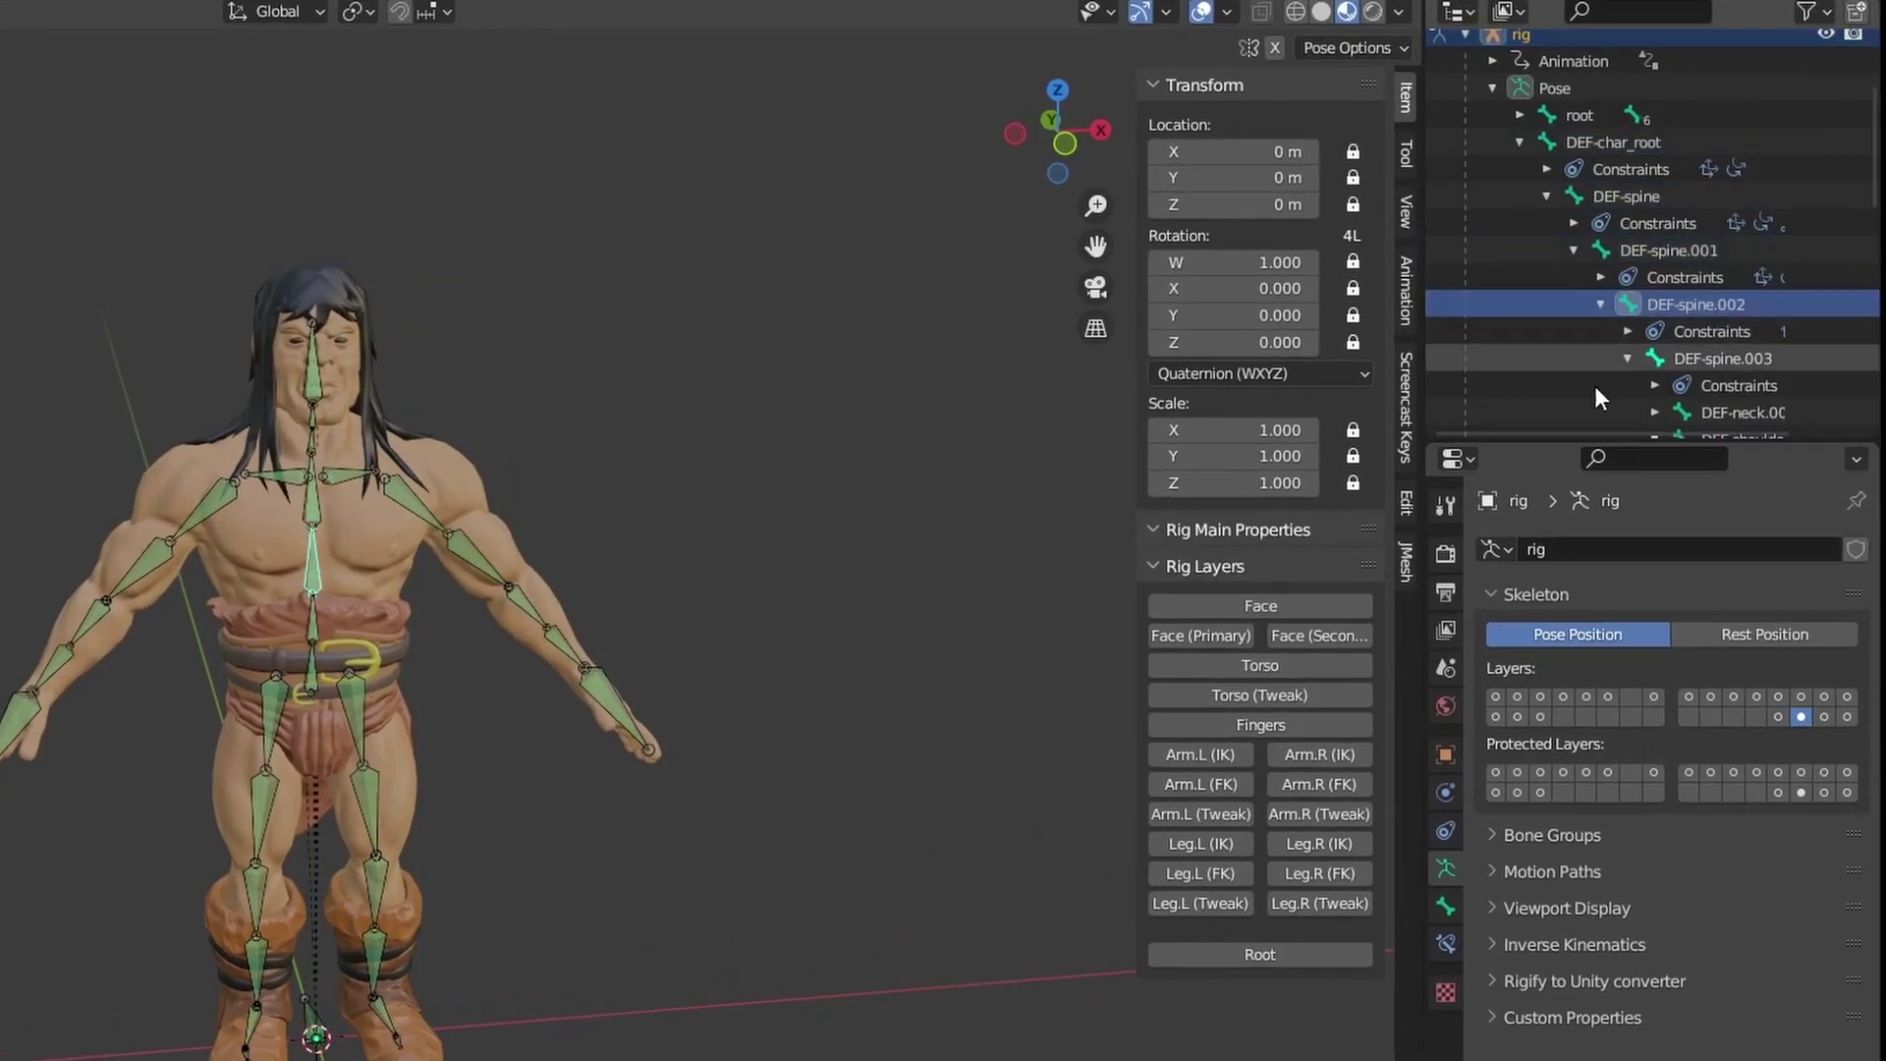
click(1589, 368)
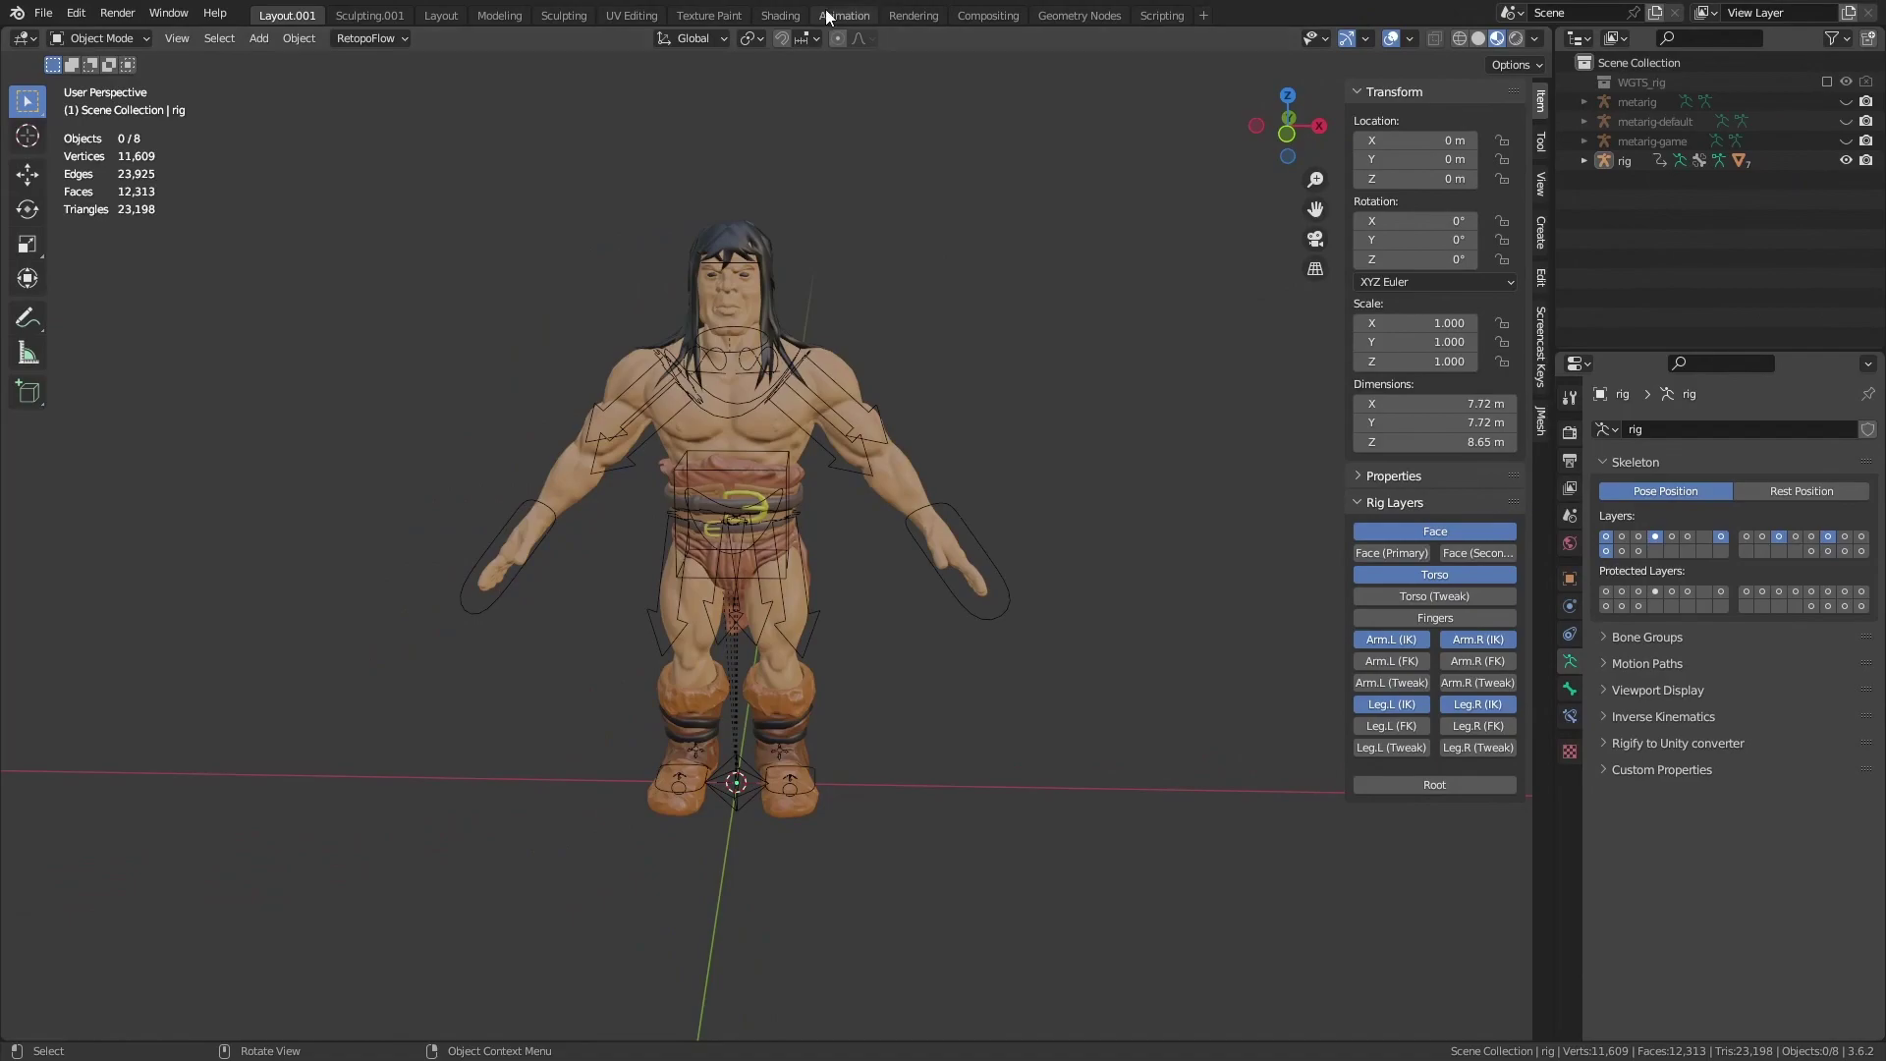
In the Animation workspace, create a new action named Animation in the Action Editor with auto-keying on.
click(844, 16)
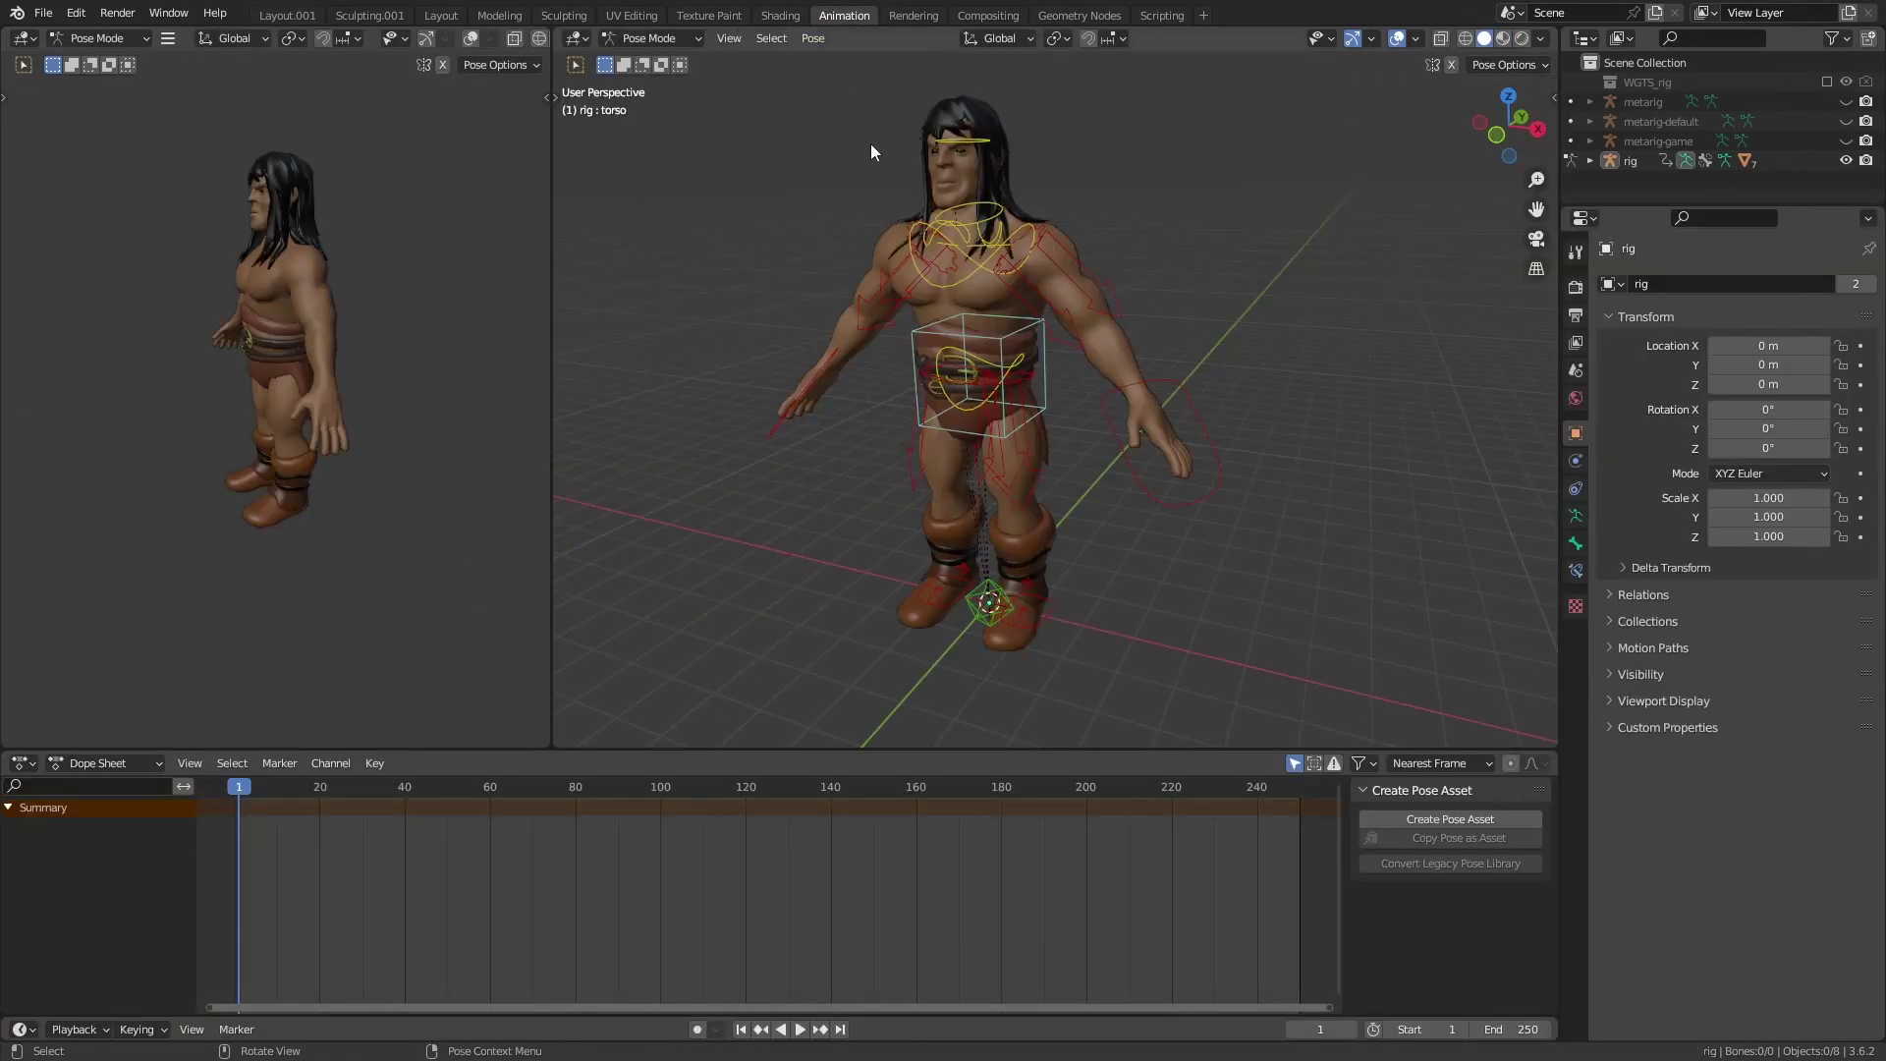
click(998, 342)
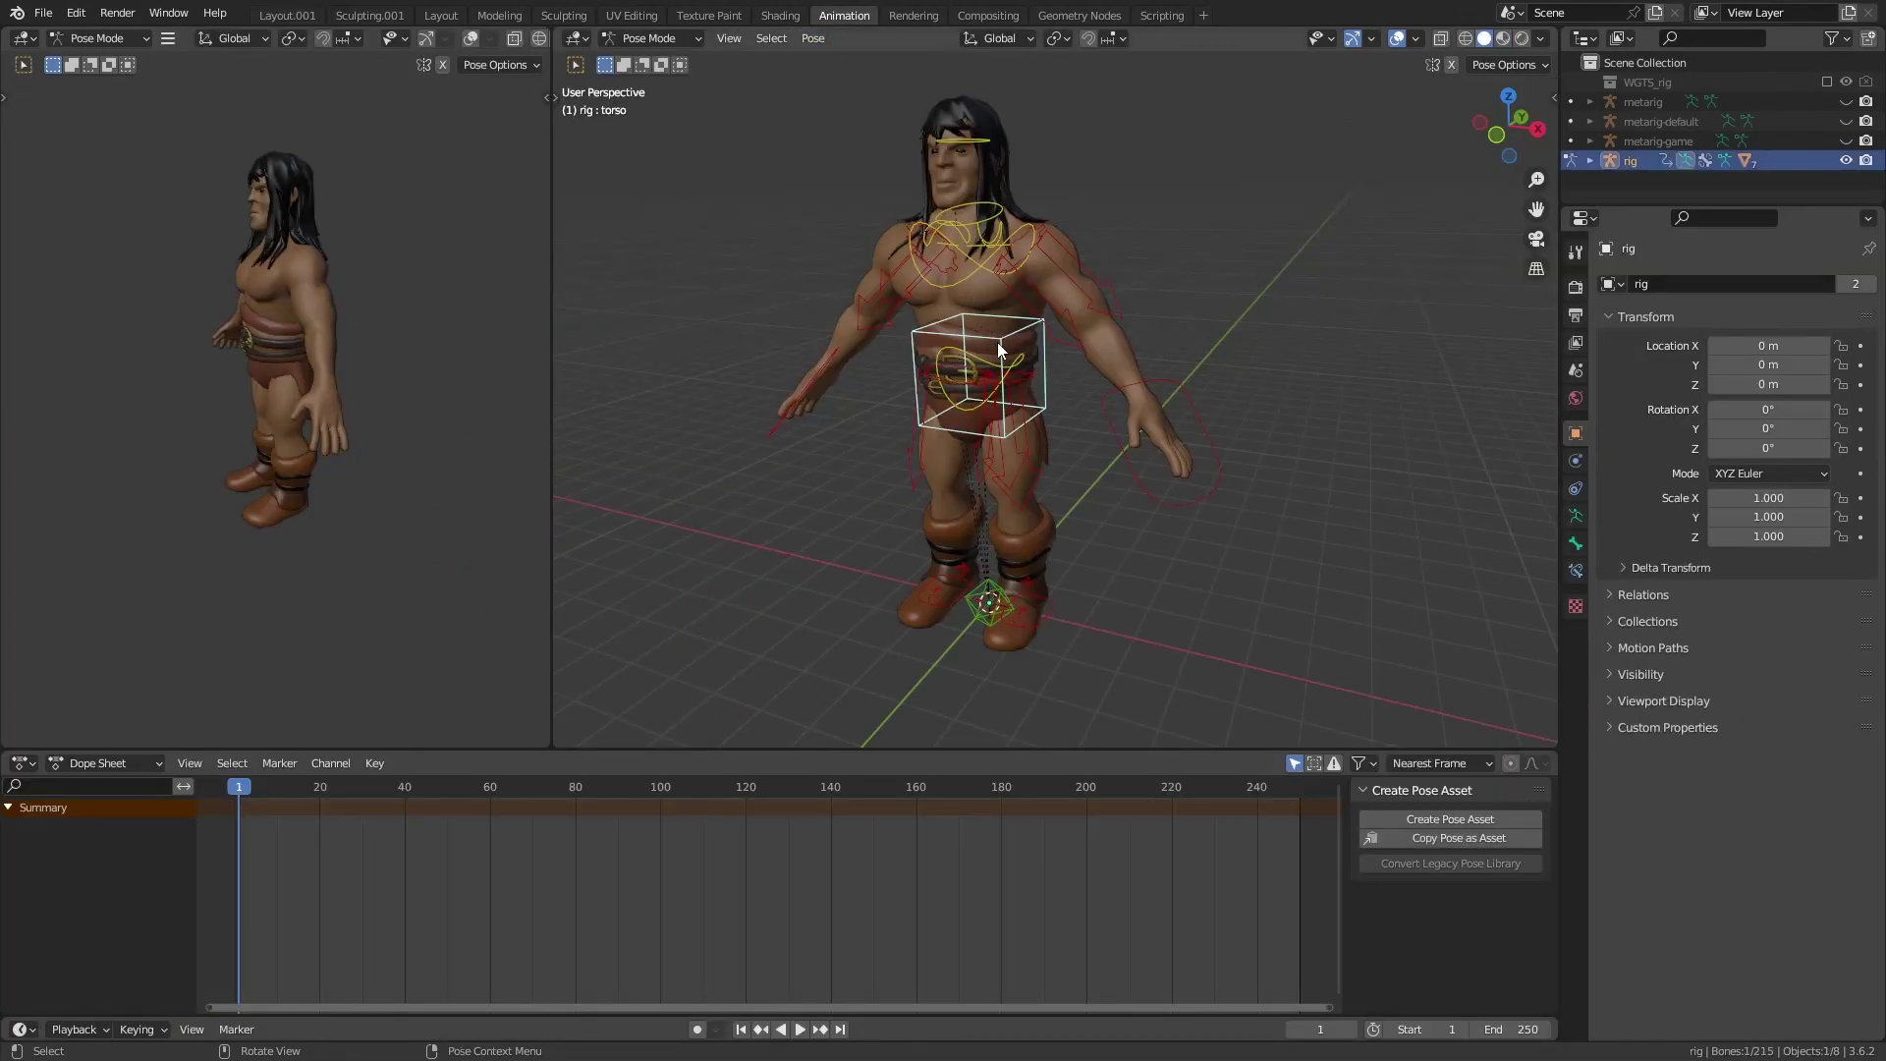
click(131, 770)
click(126, 804)
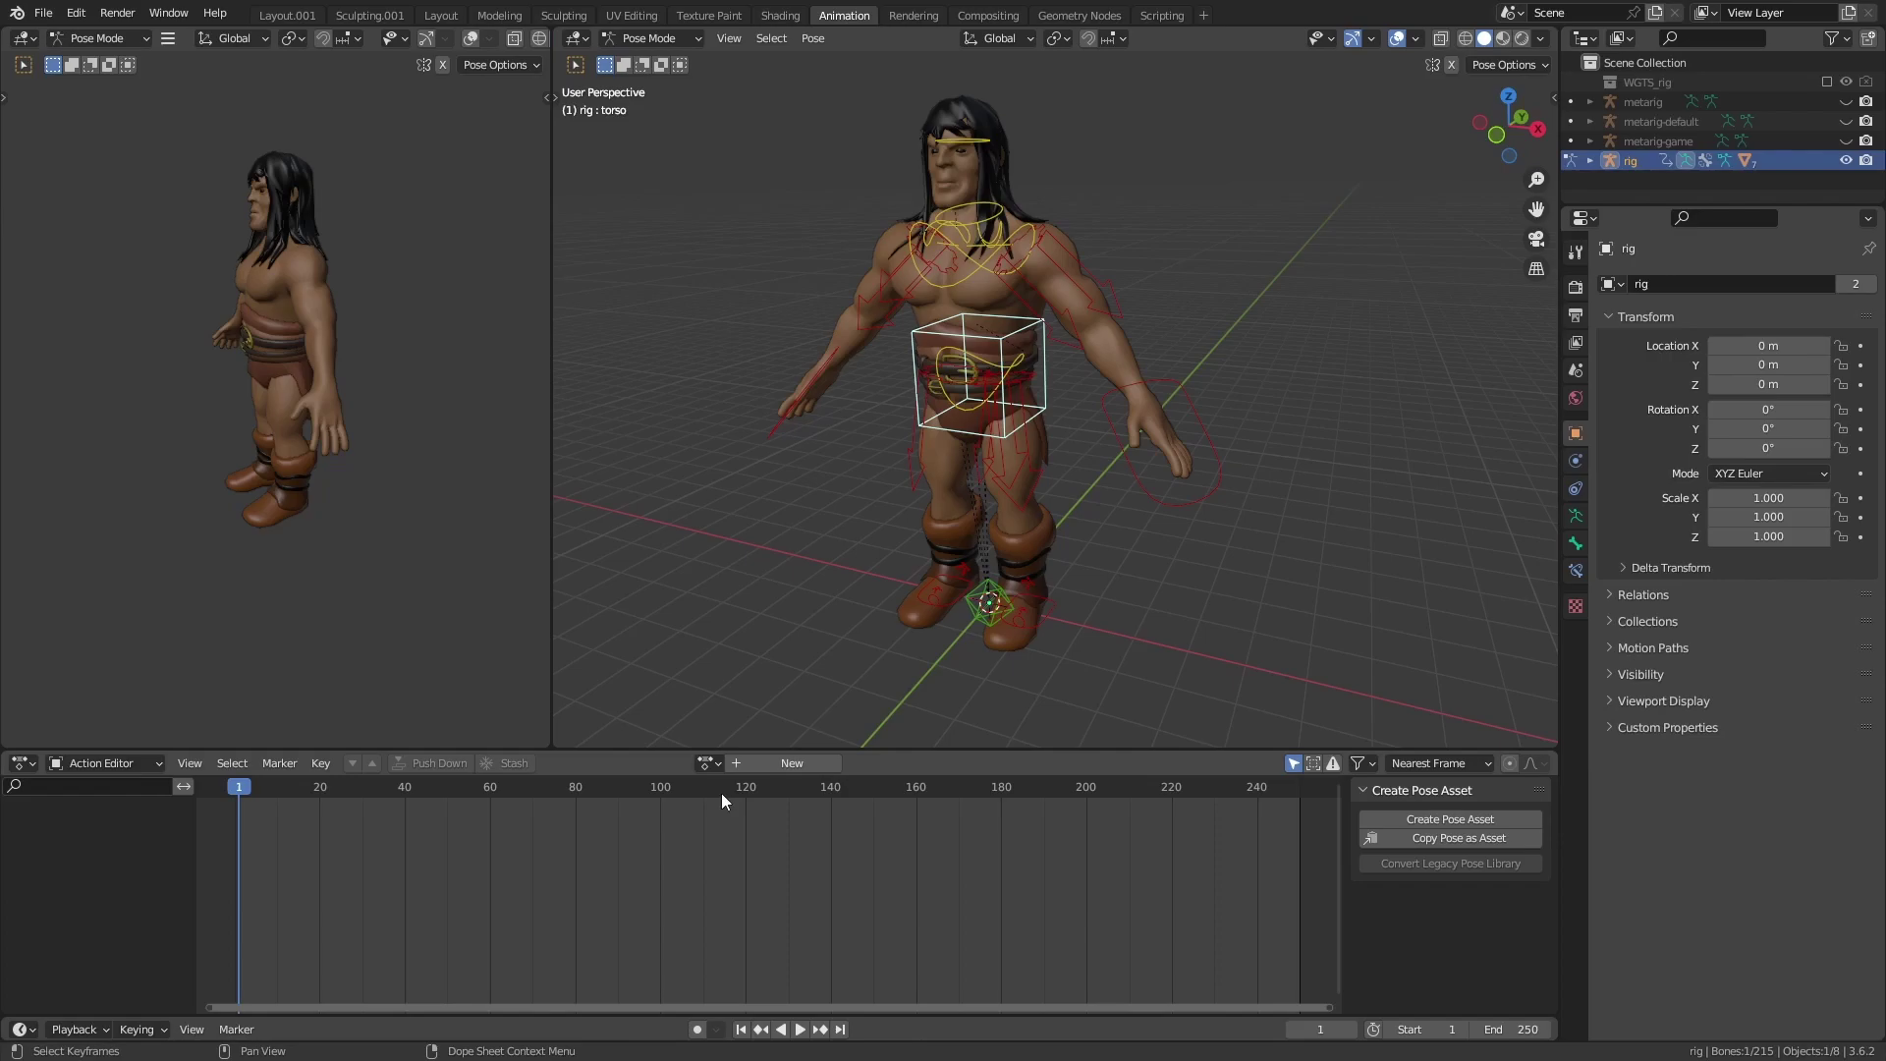
click(798, 763)
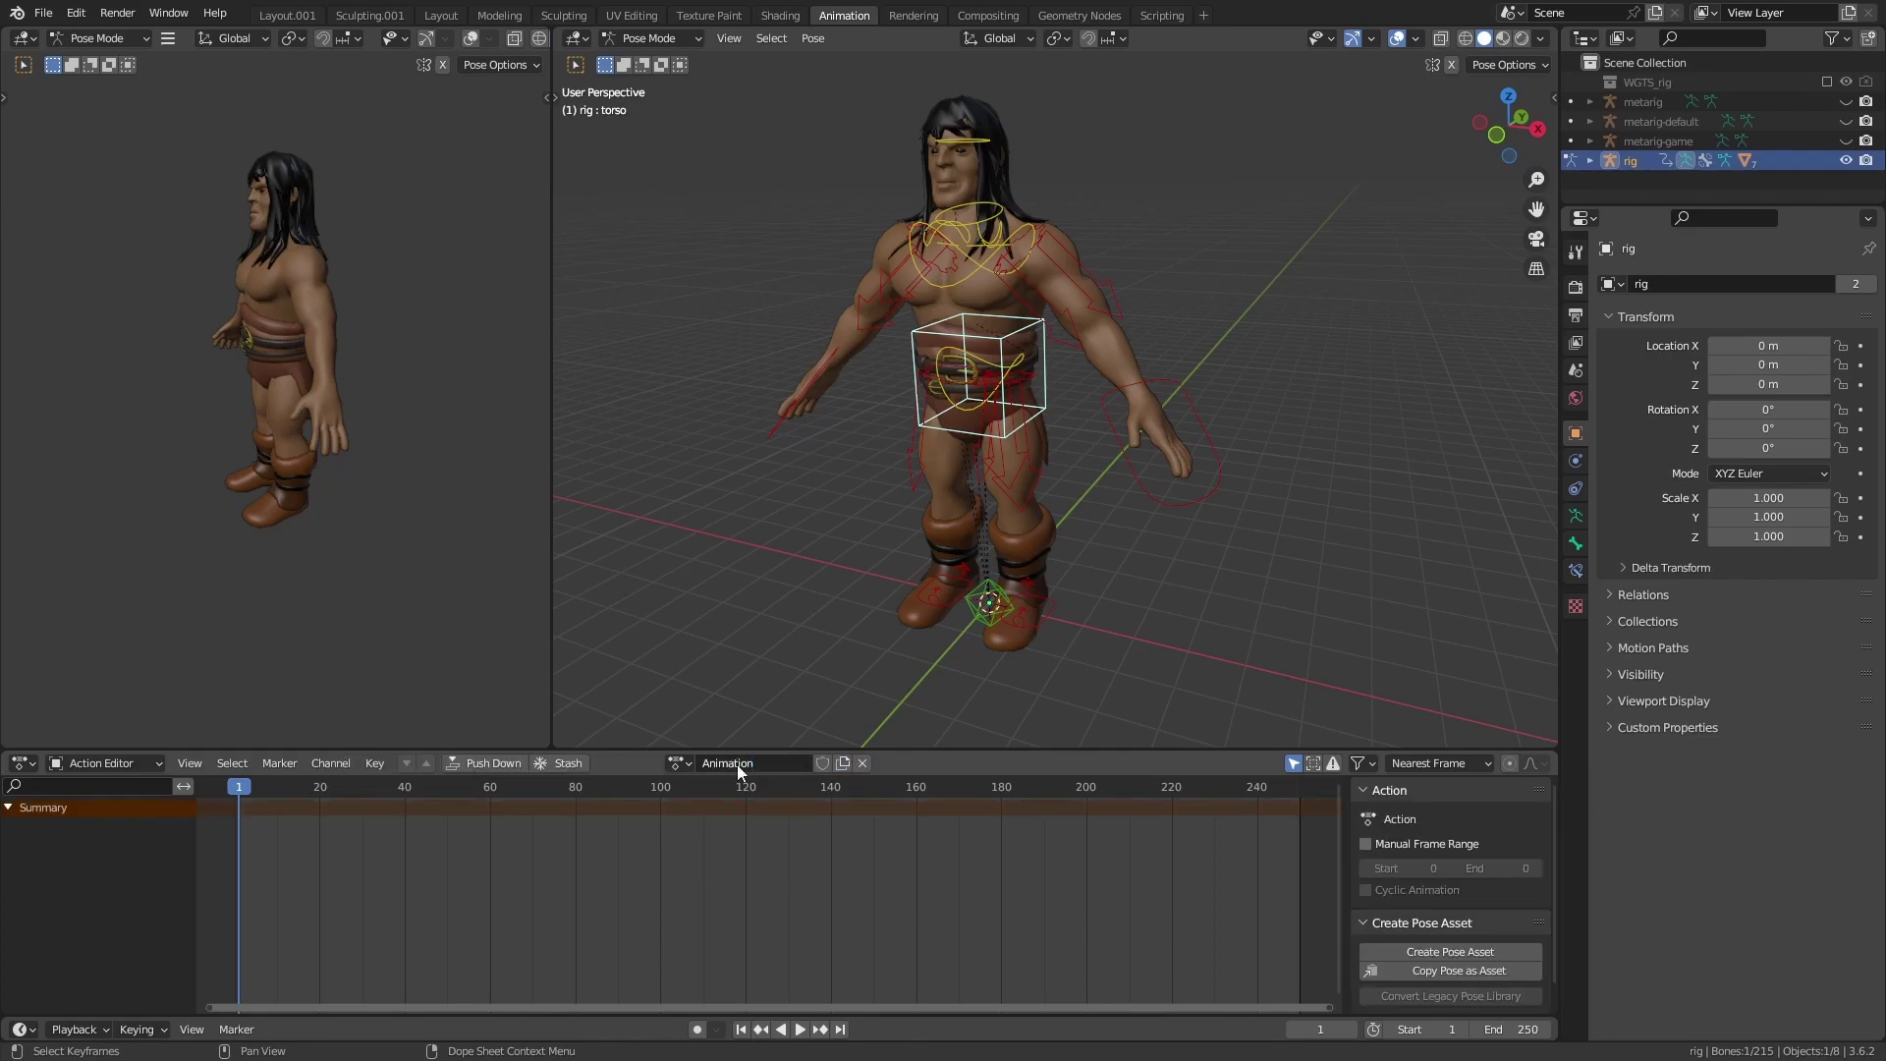
click(697, 1030)
Key the torso dipping and rising along Z at frames 1, 9 and 17.
key(g)
key(z)
click(1185, 389)
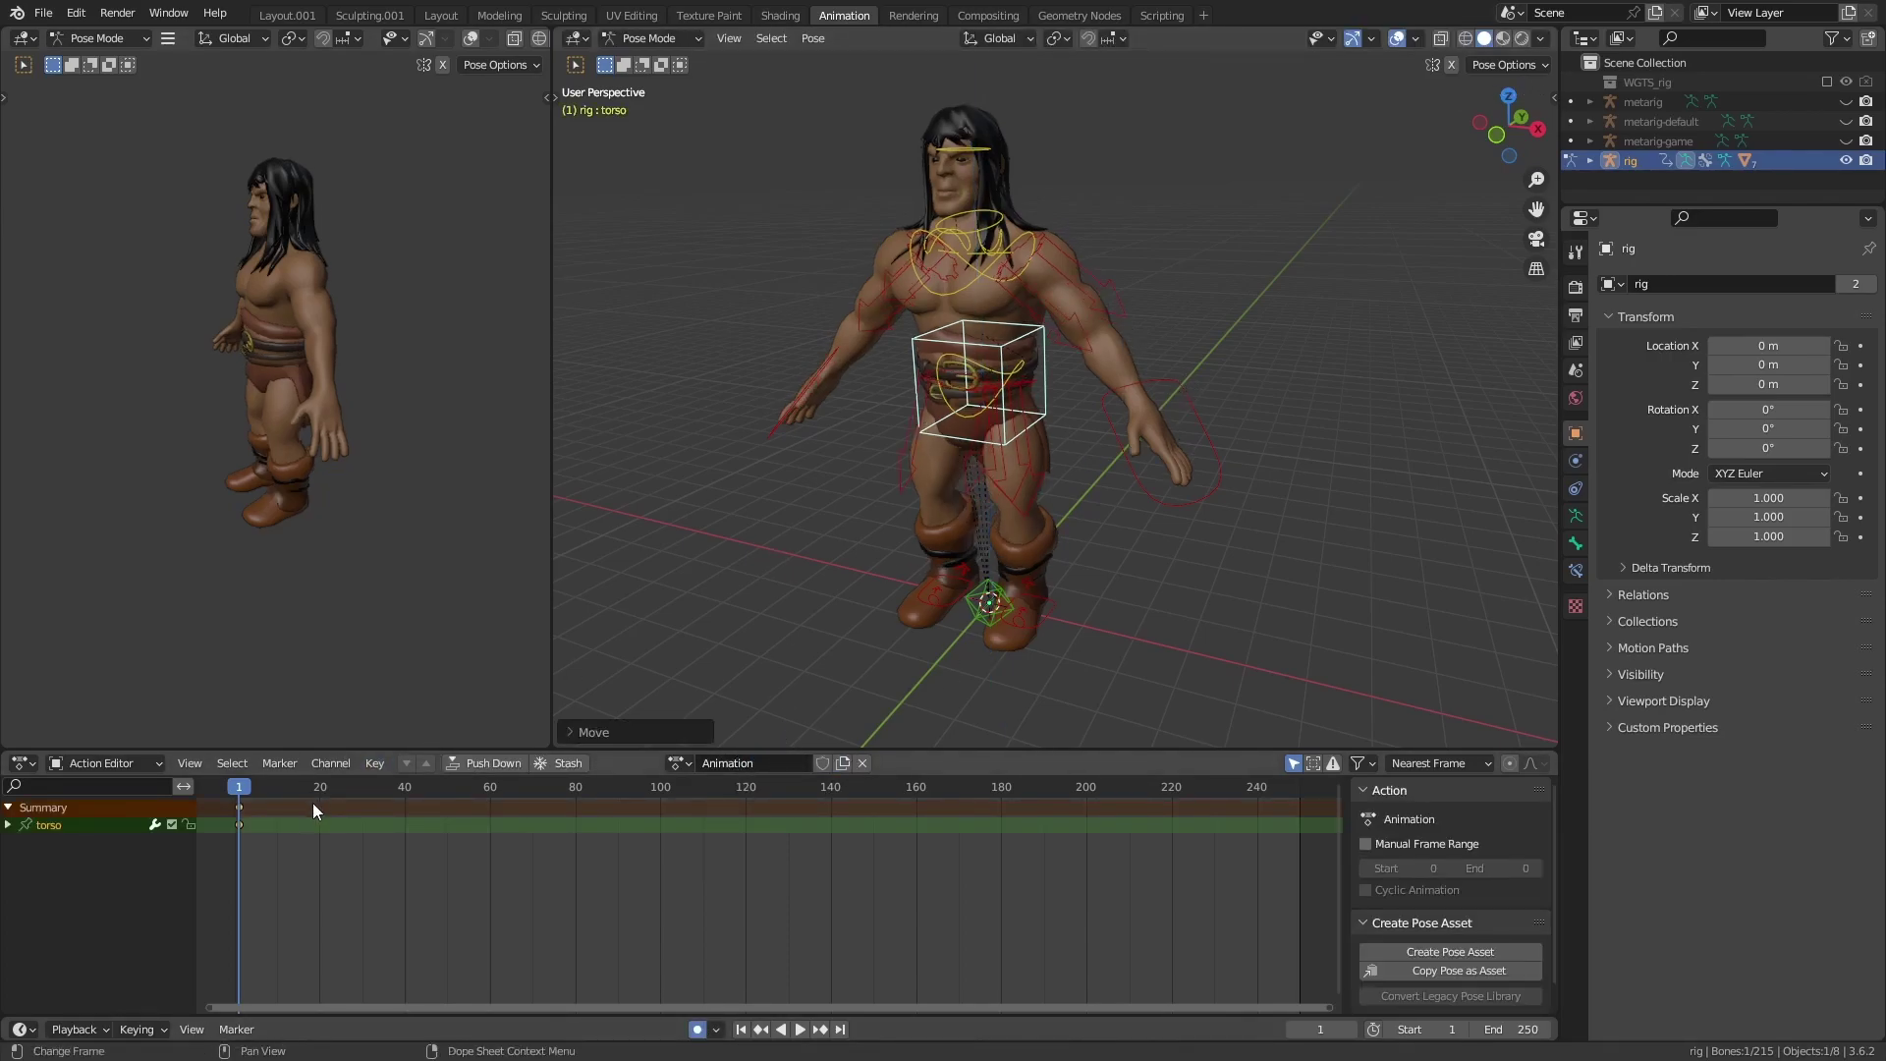
click(273, 787)
key(g)
key(z)
click(1116, 475)
click(307, 787)
key(g)
key(z)
click(980, 433)
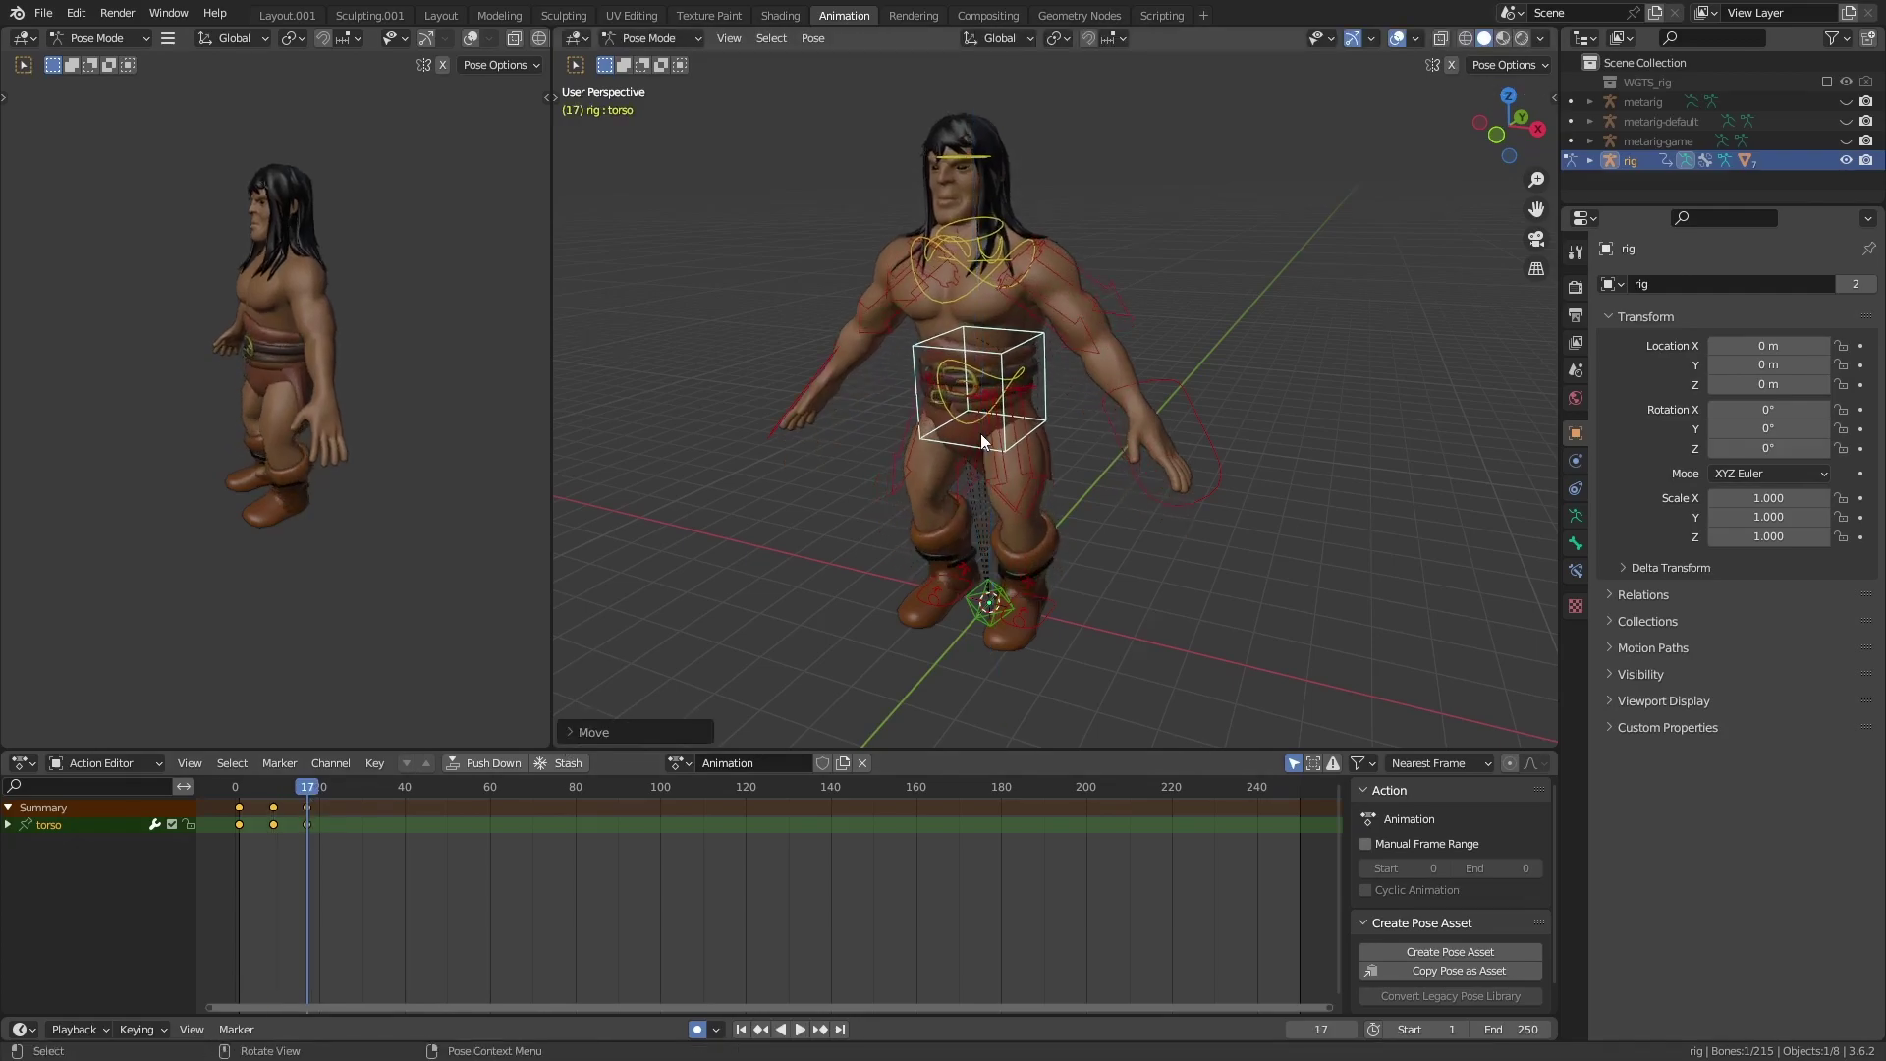
Set the scene's end frame to 17 and play the animation.
double_click(1521, 1030)
text(17)
key(Return)
click(911, 731)
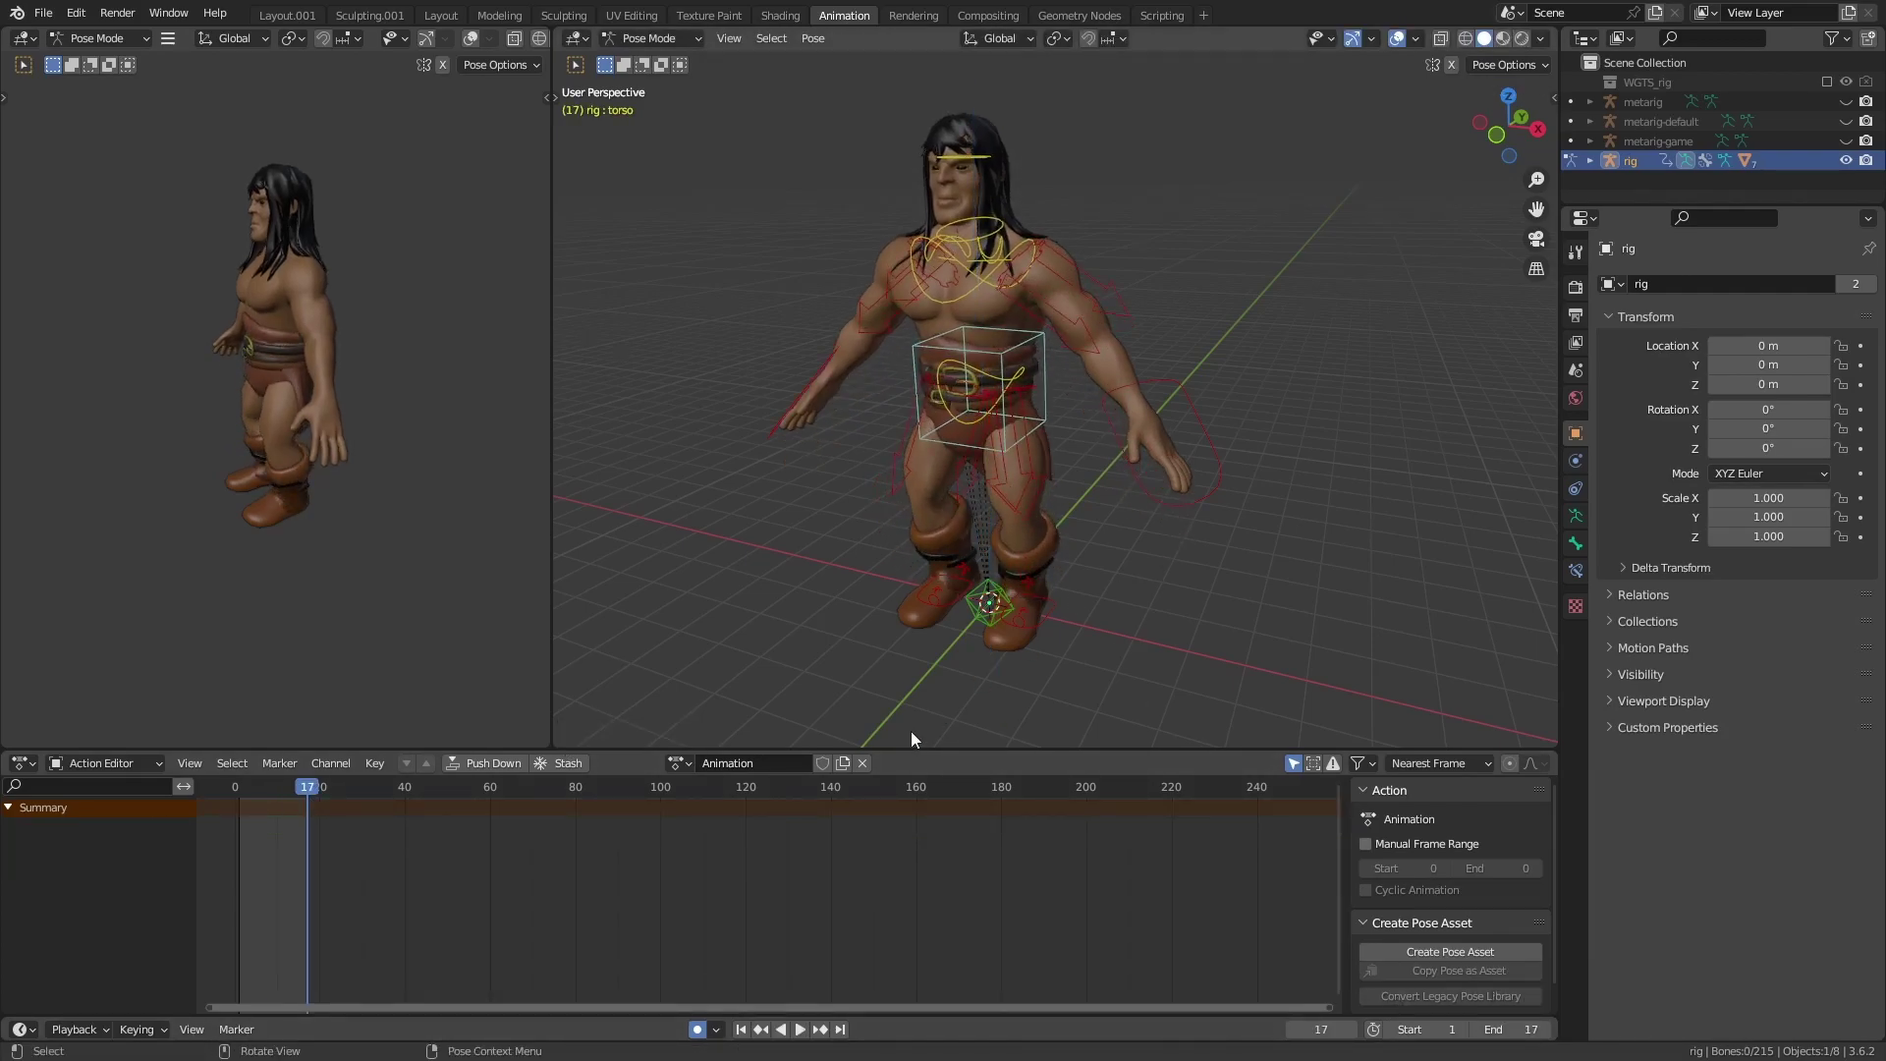
key(space)
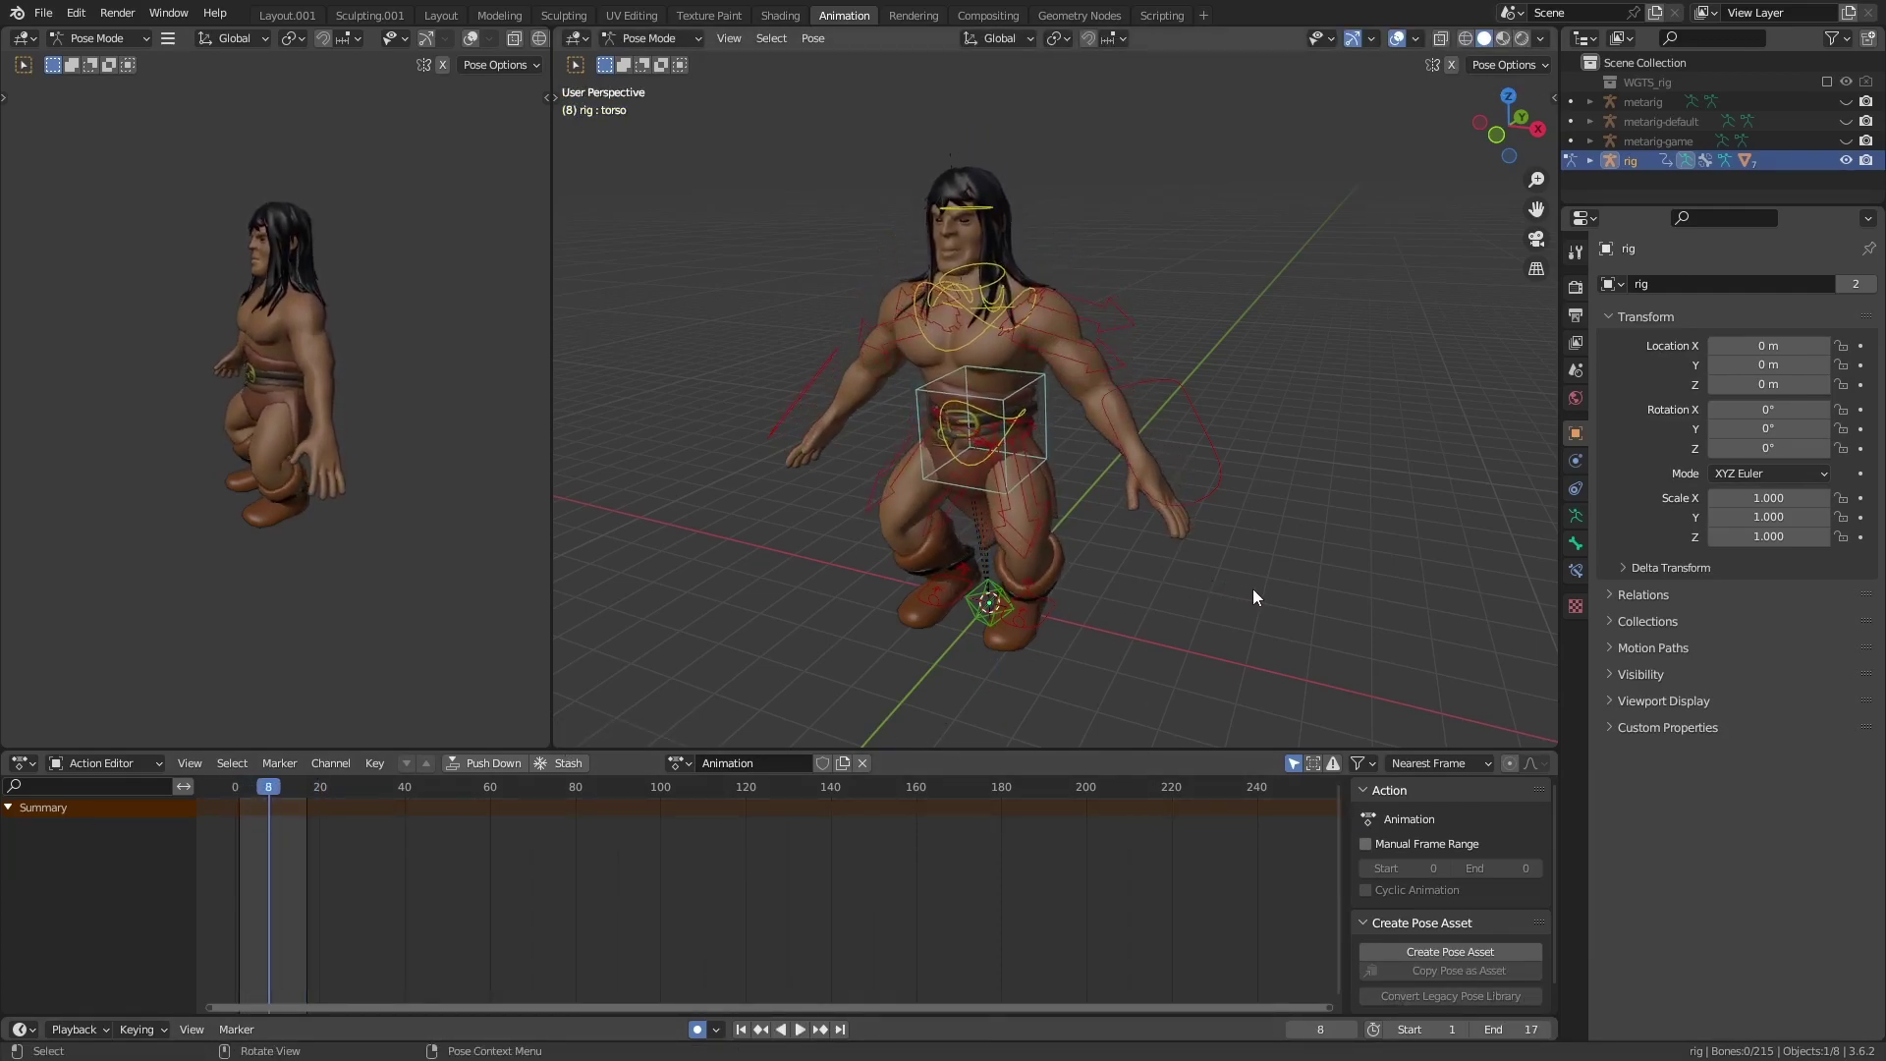
Stop playback and select all of the character's objects via the rig's Select Hierarchy.
key(space)
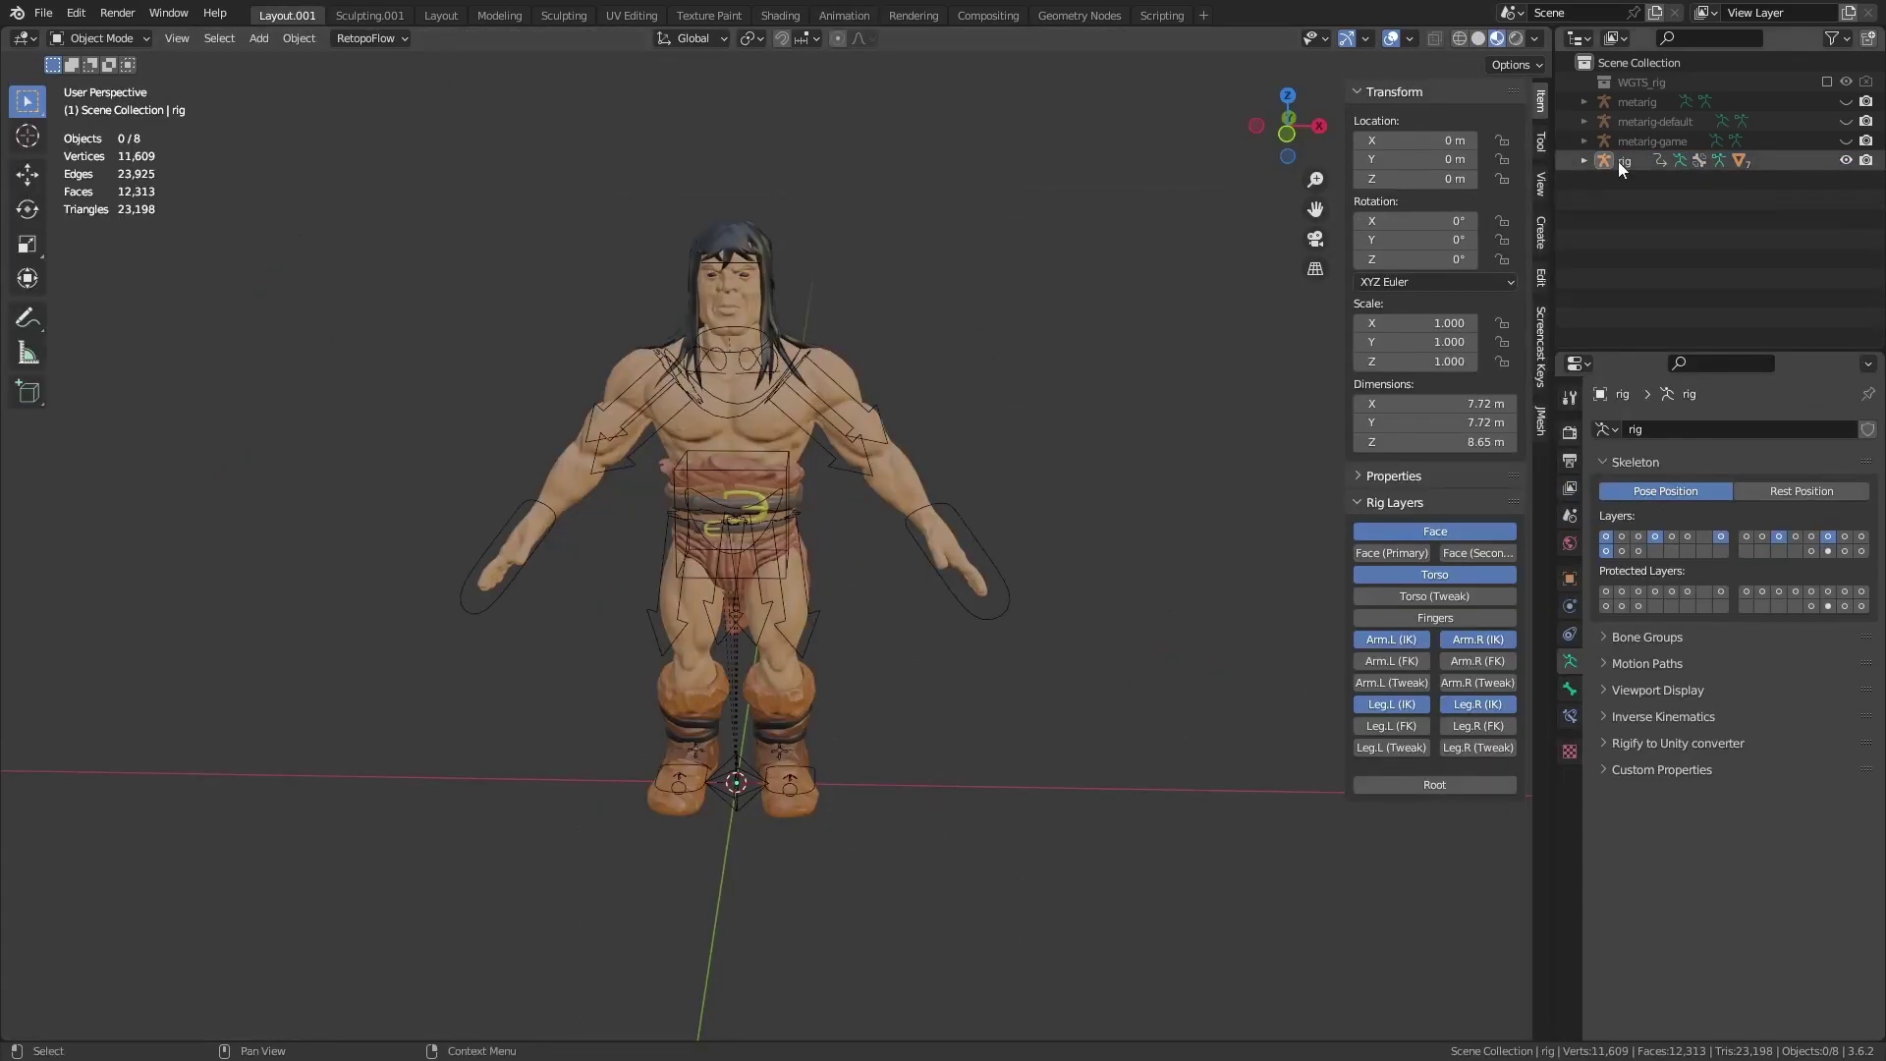
drag(429, 174, 1076, 851)
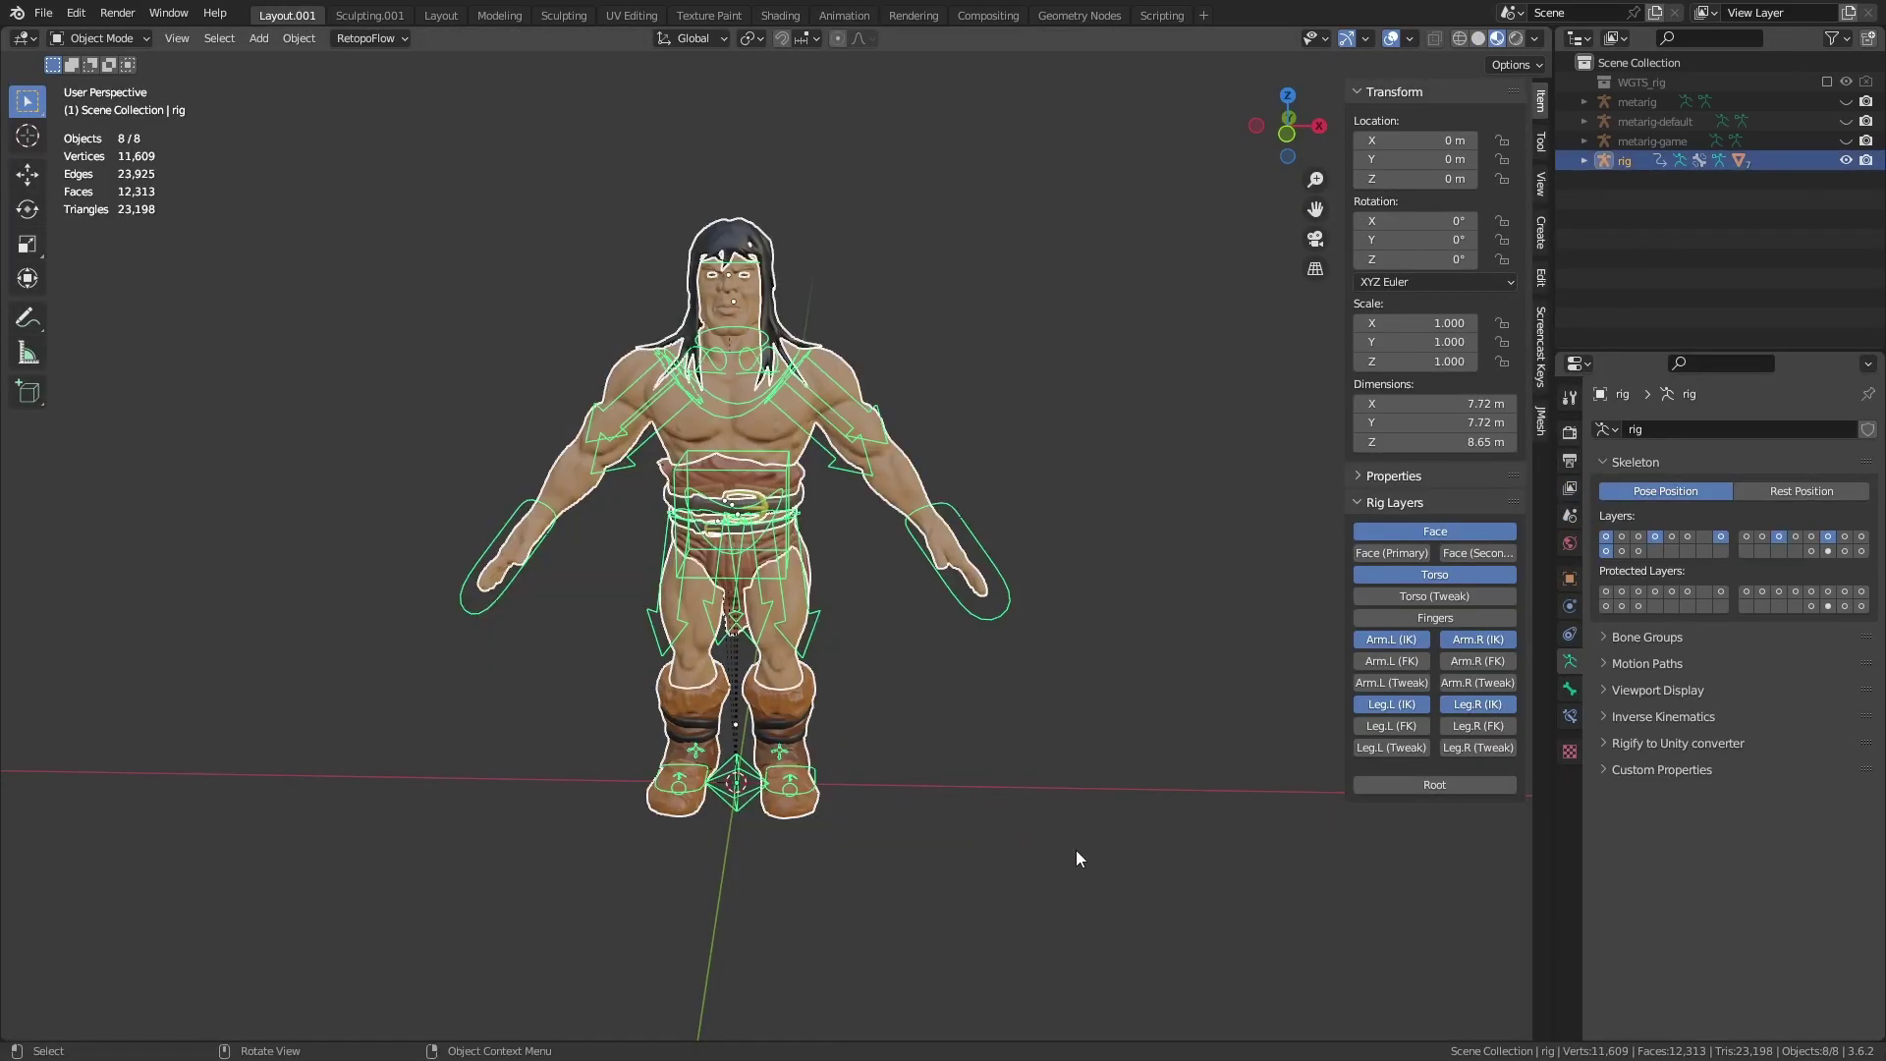
right_click(1625, 167)
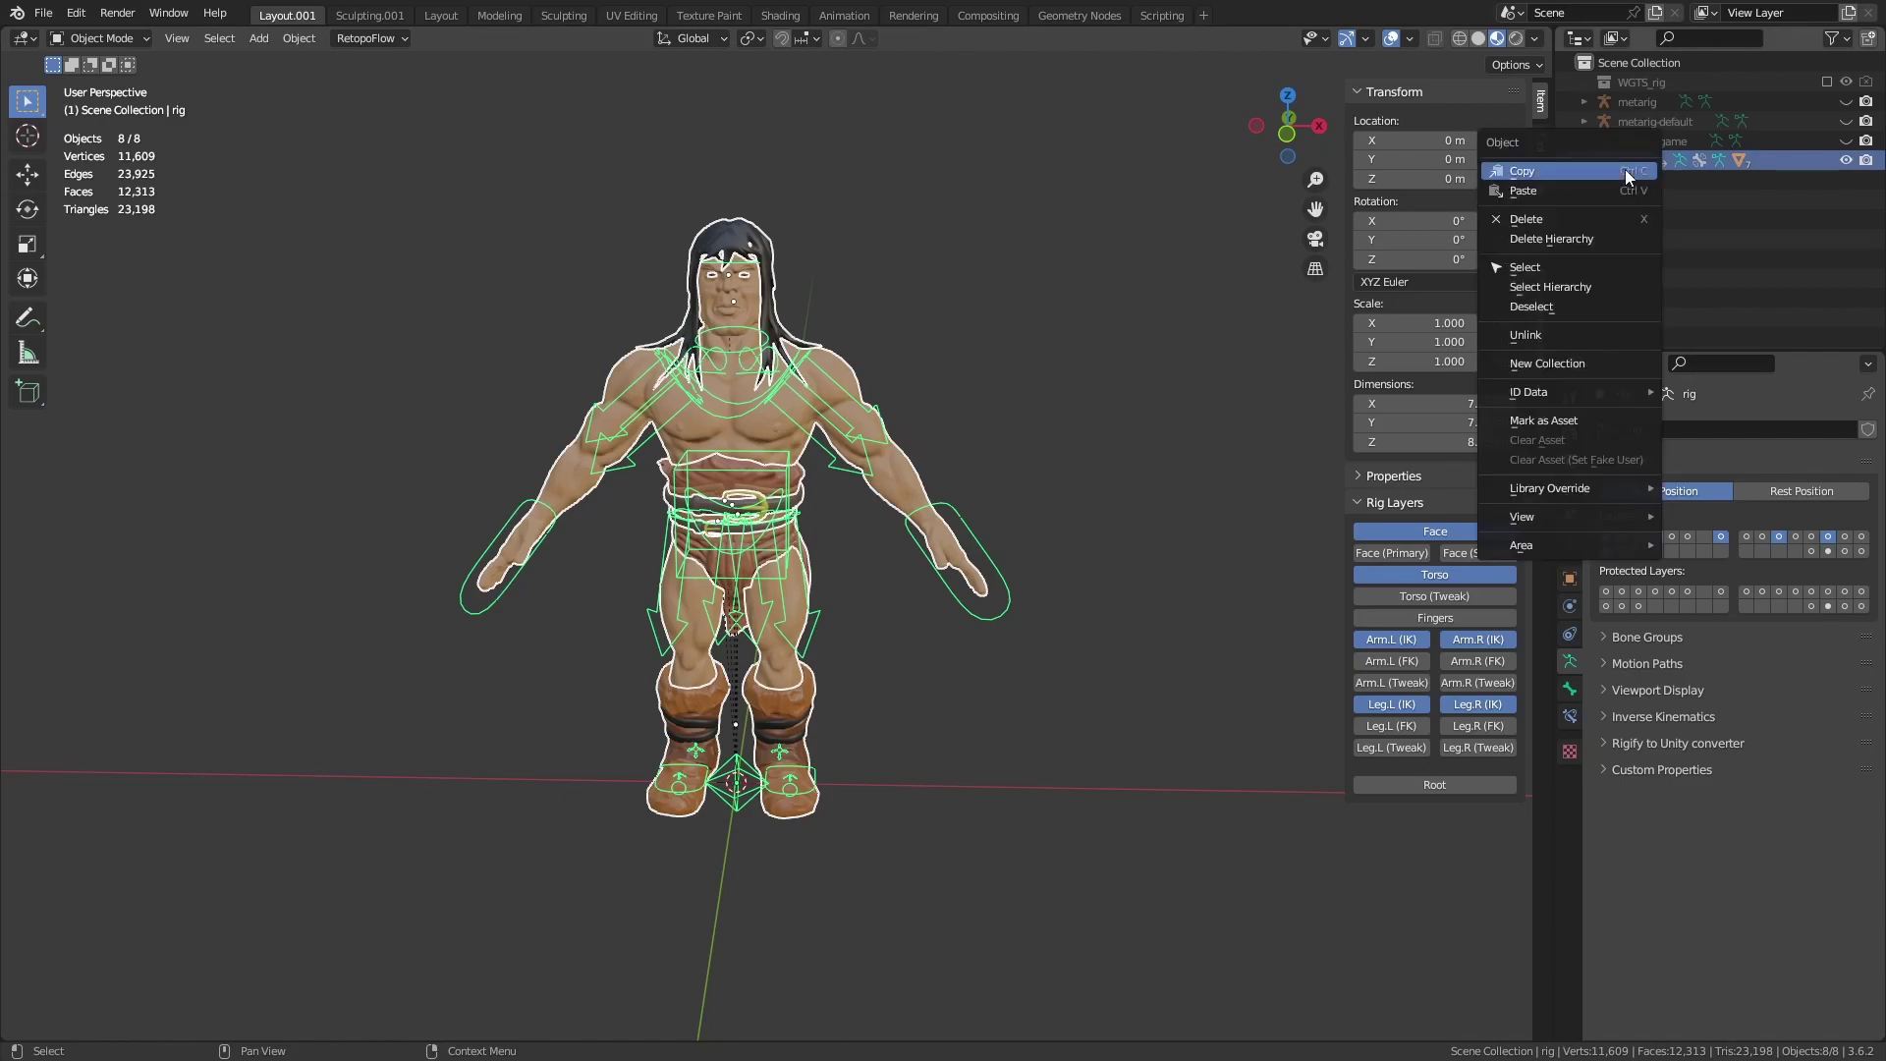
click(1582, 286)
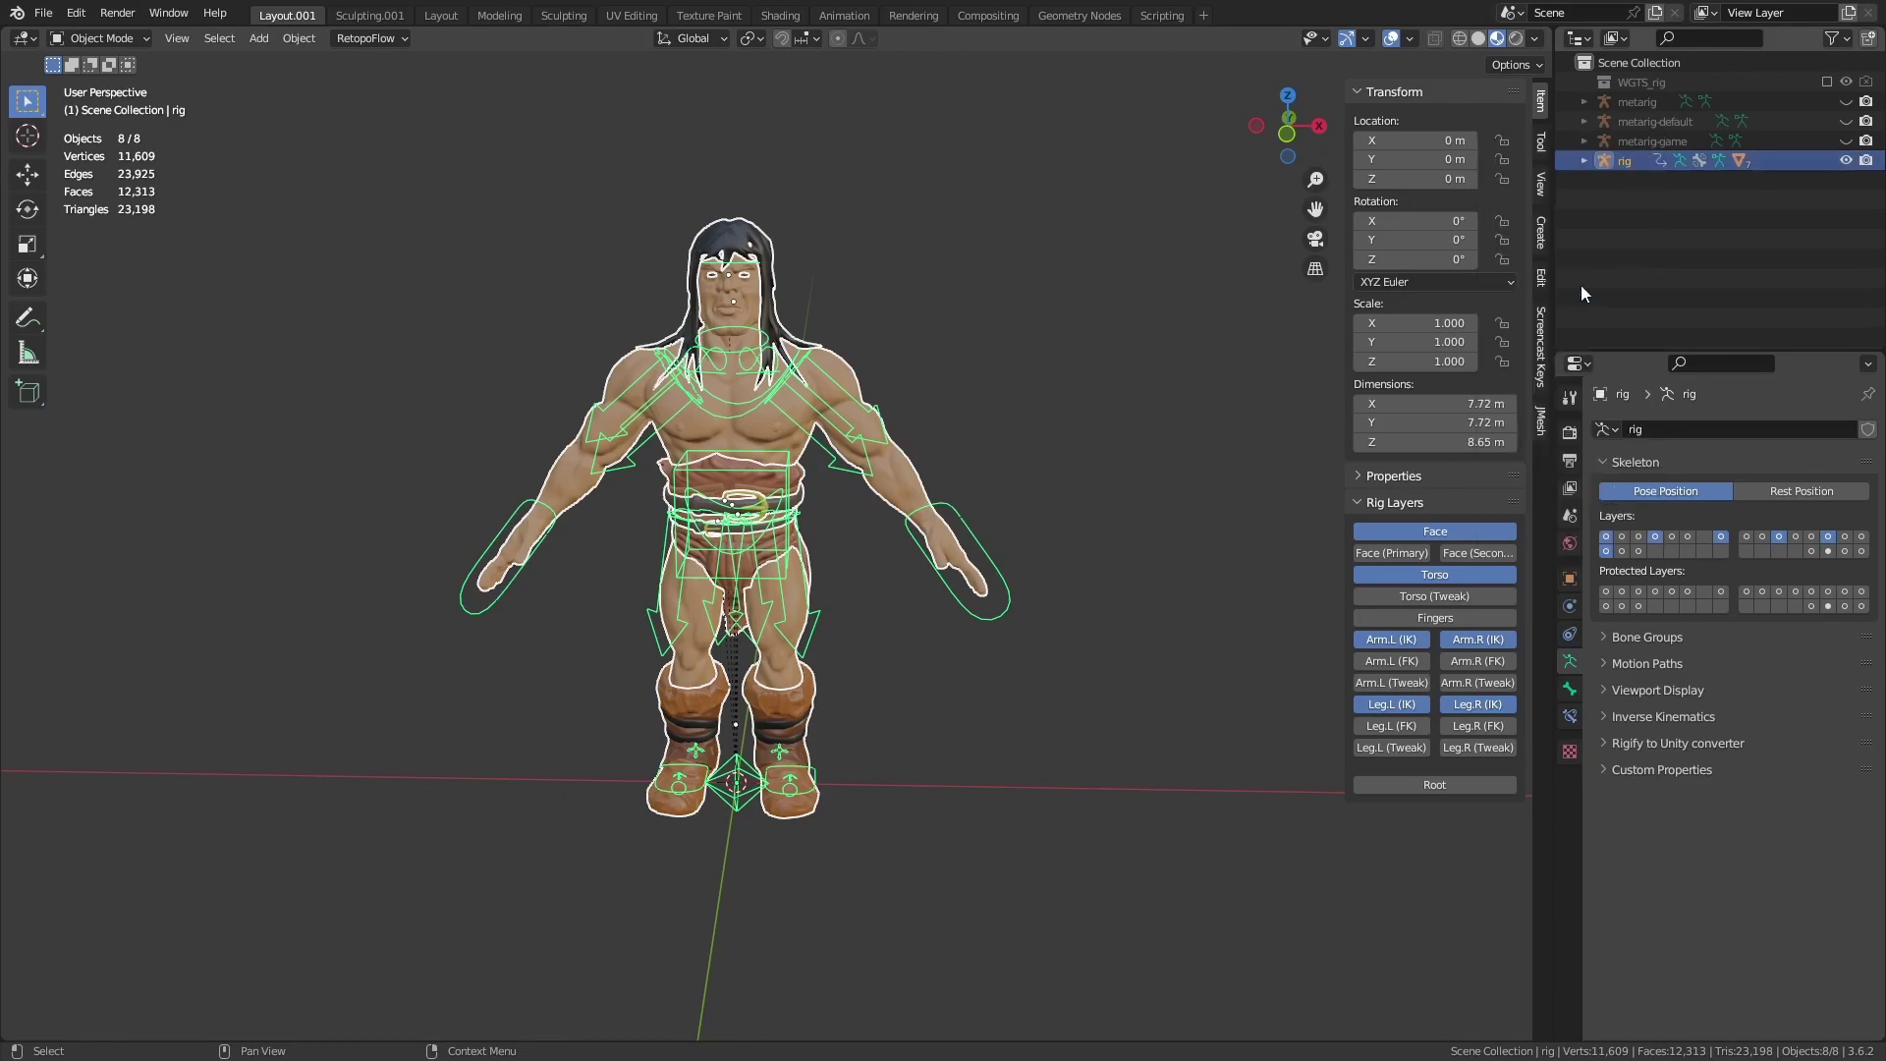
Start an FBX export of the character as character.fbx in the rigify folder.
click(43, 13)
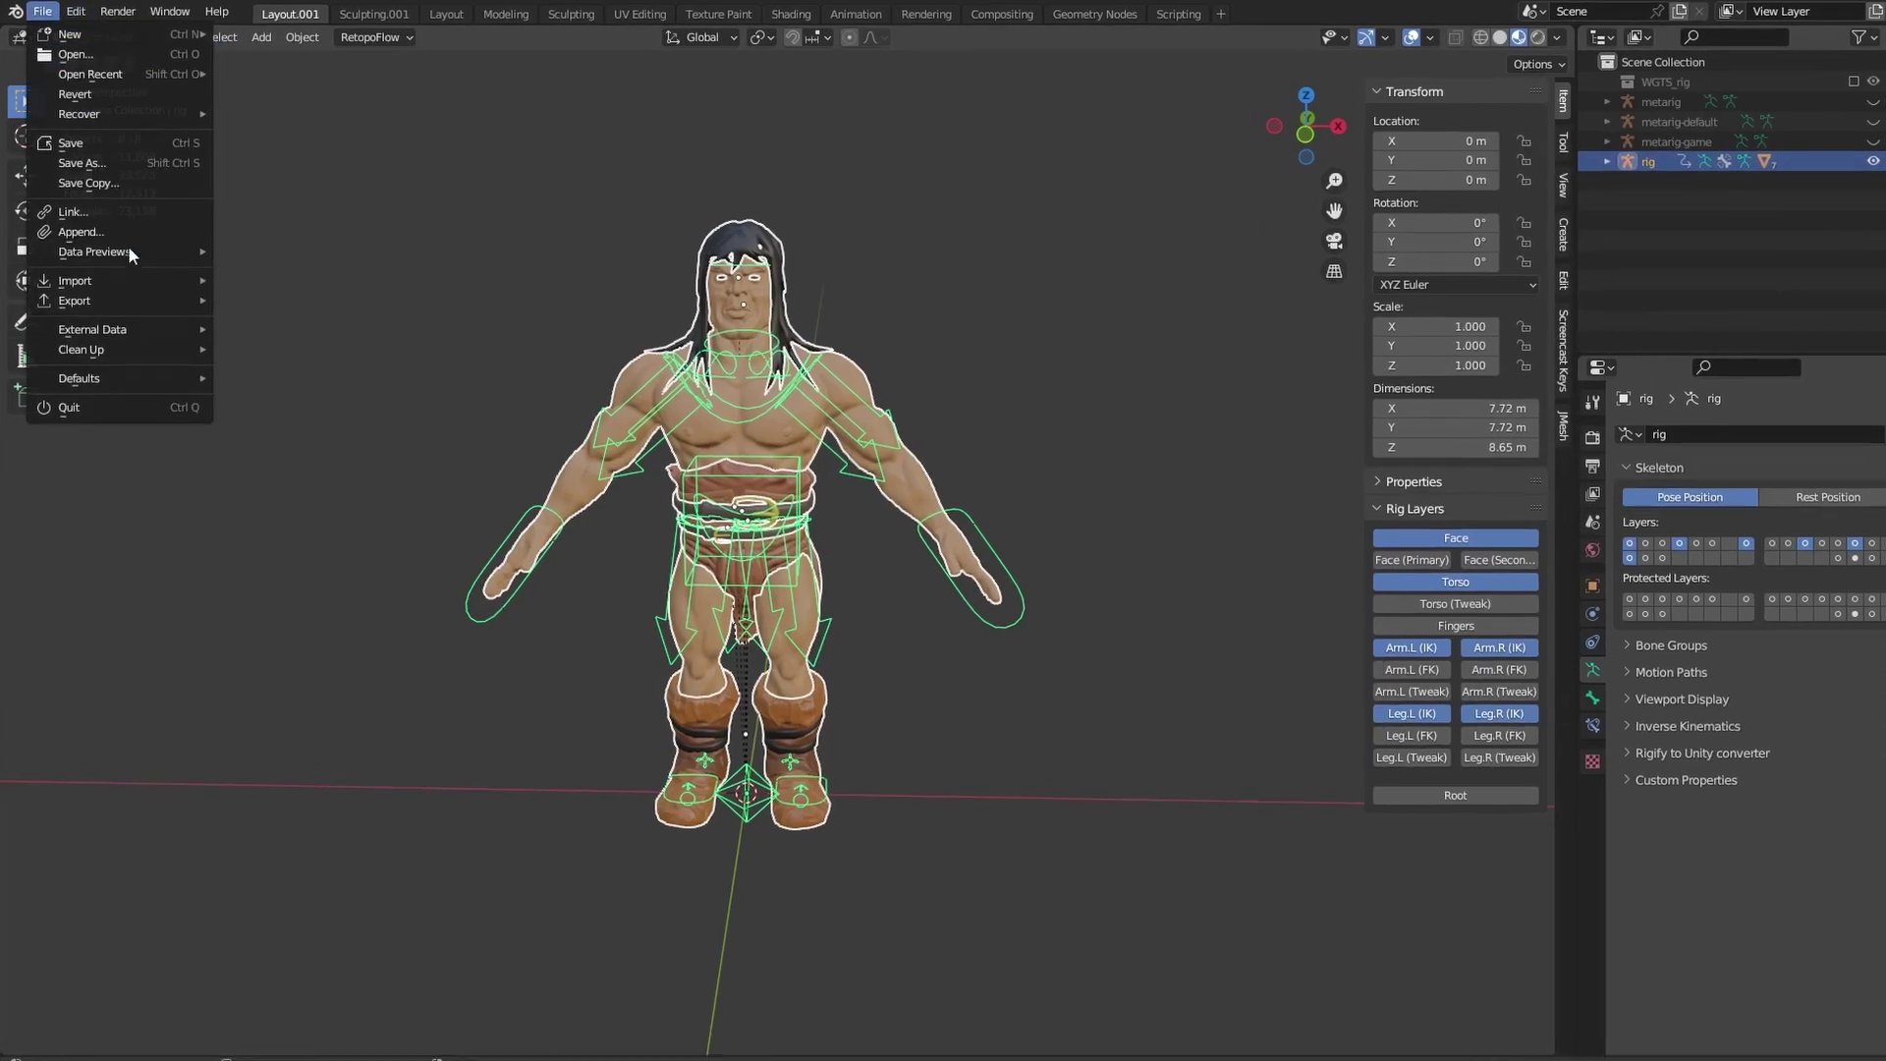
mouse_move(135, 308)
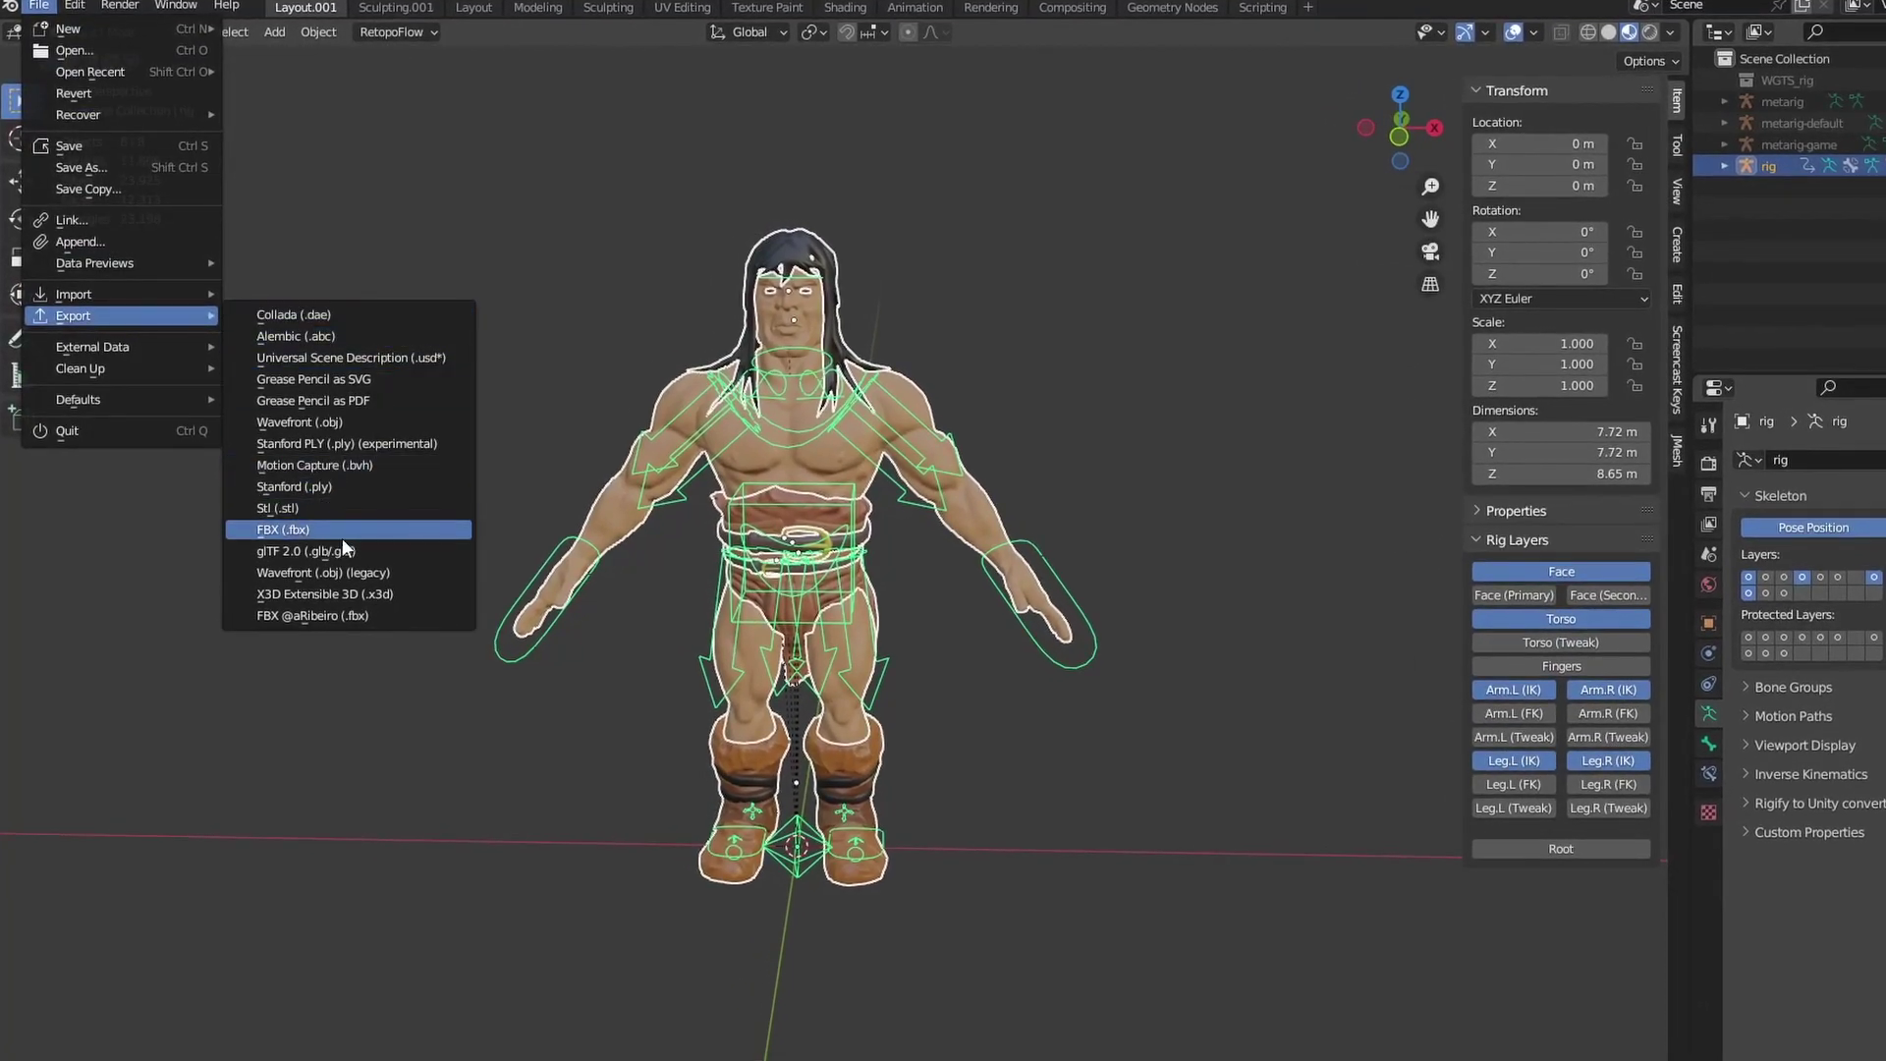
click(339, 529)
Limit the FBX export to selected Armature and Mesh objects, with Apply Transform enabled.
click(1521, 384)
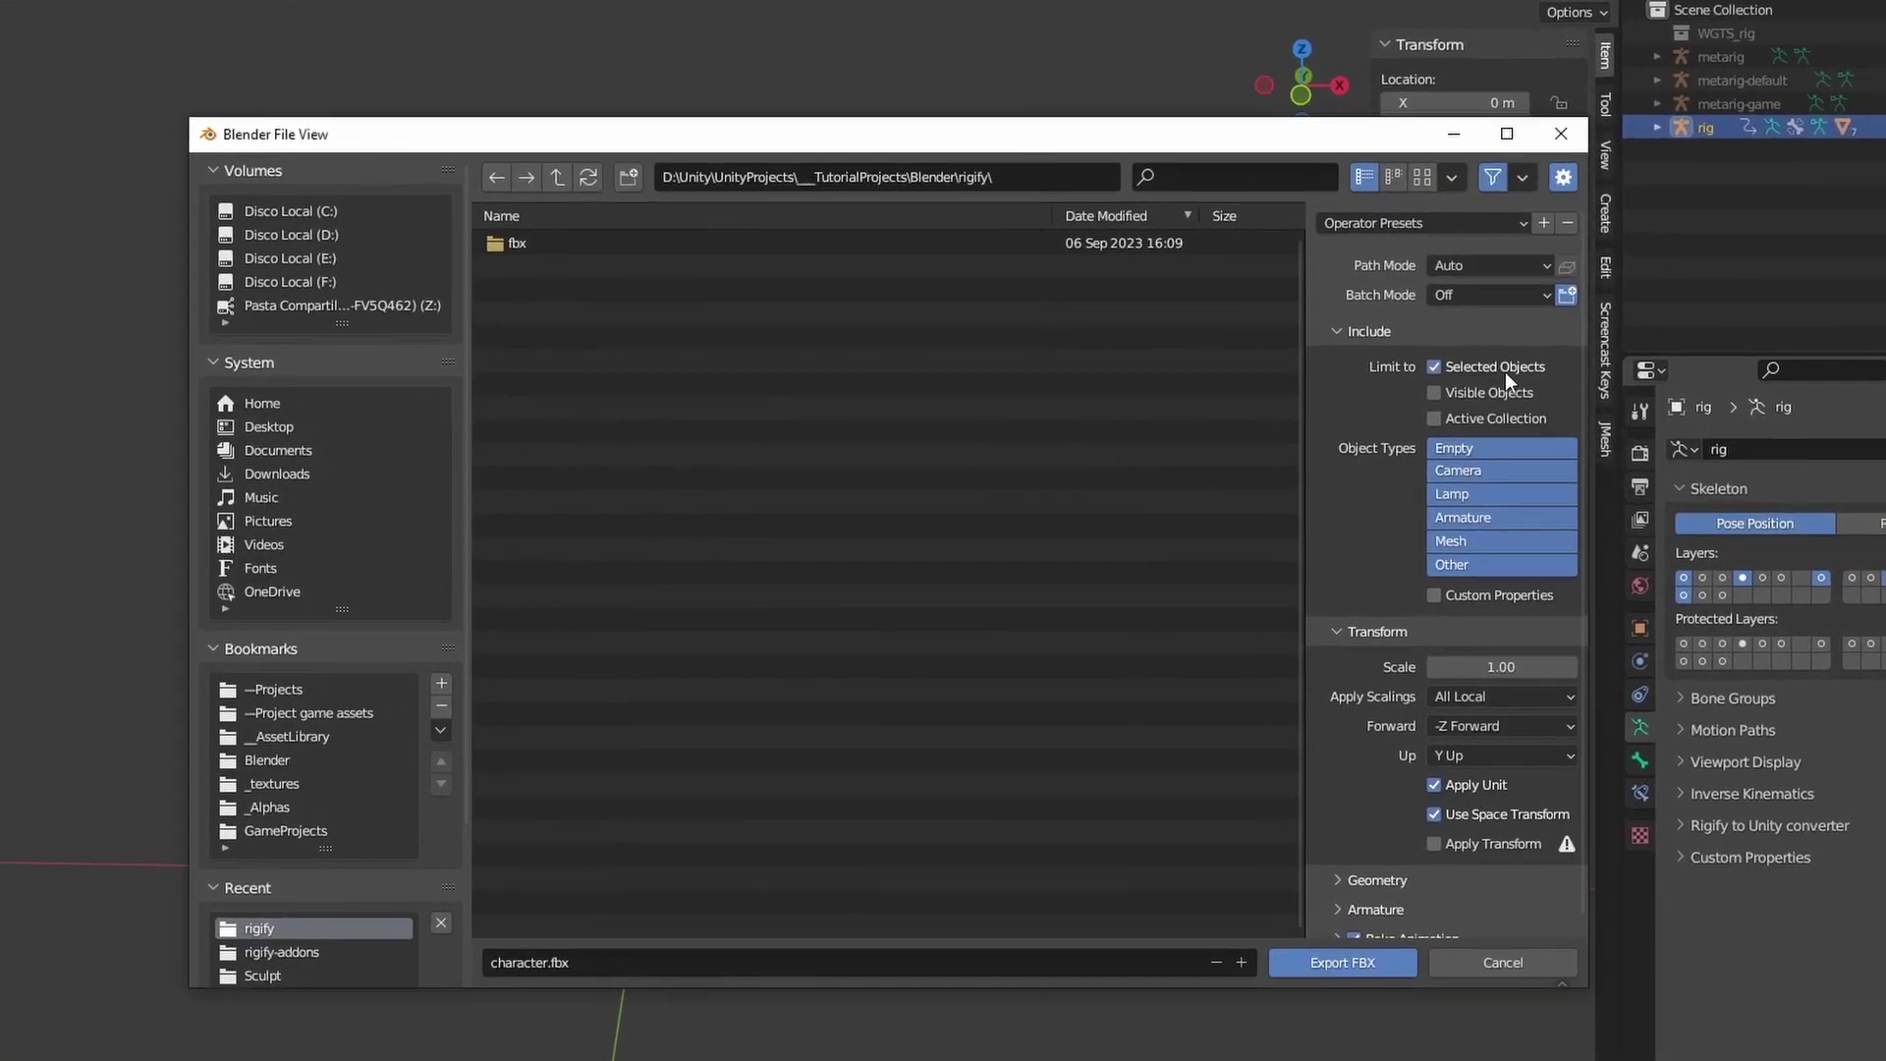
click(1493, 522)
shift+click(1483, 540)
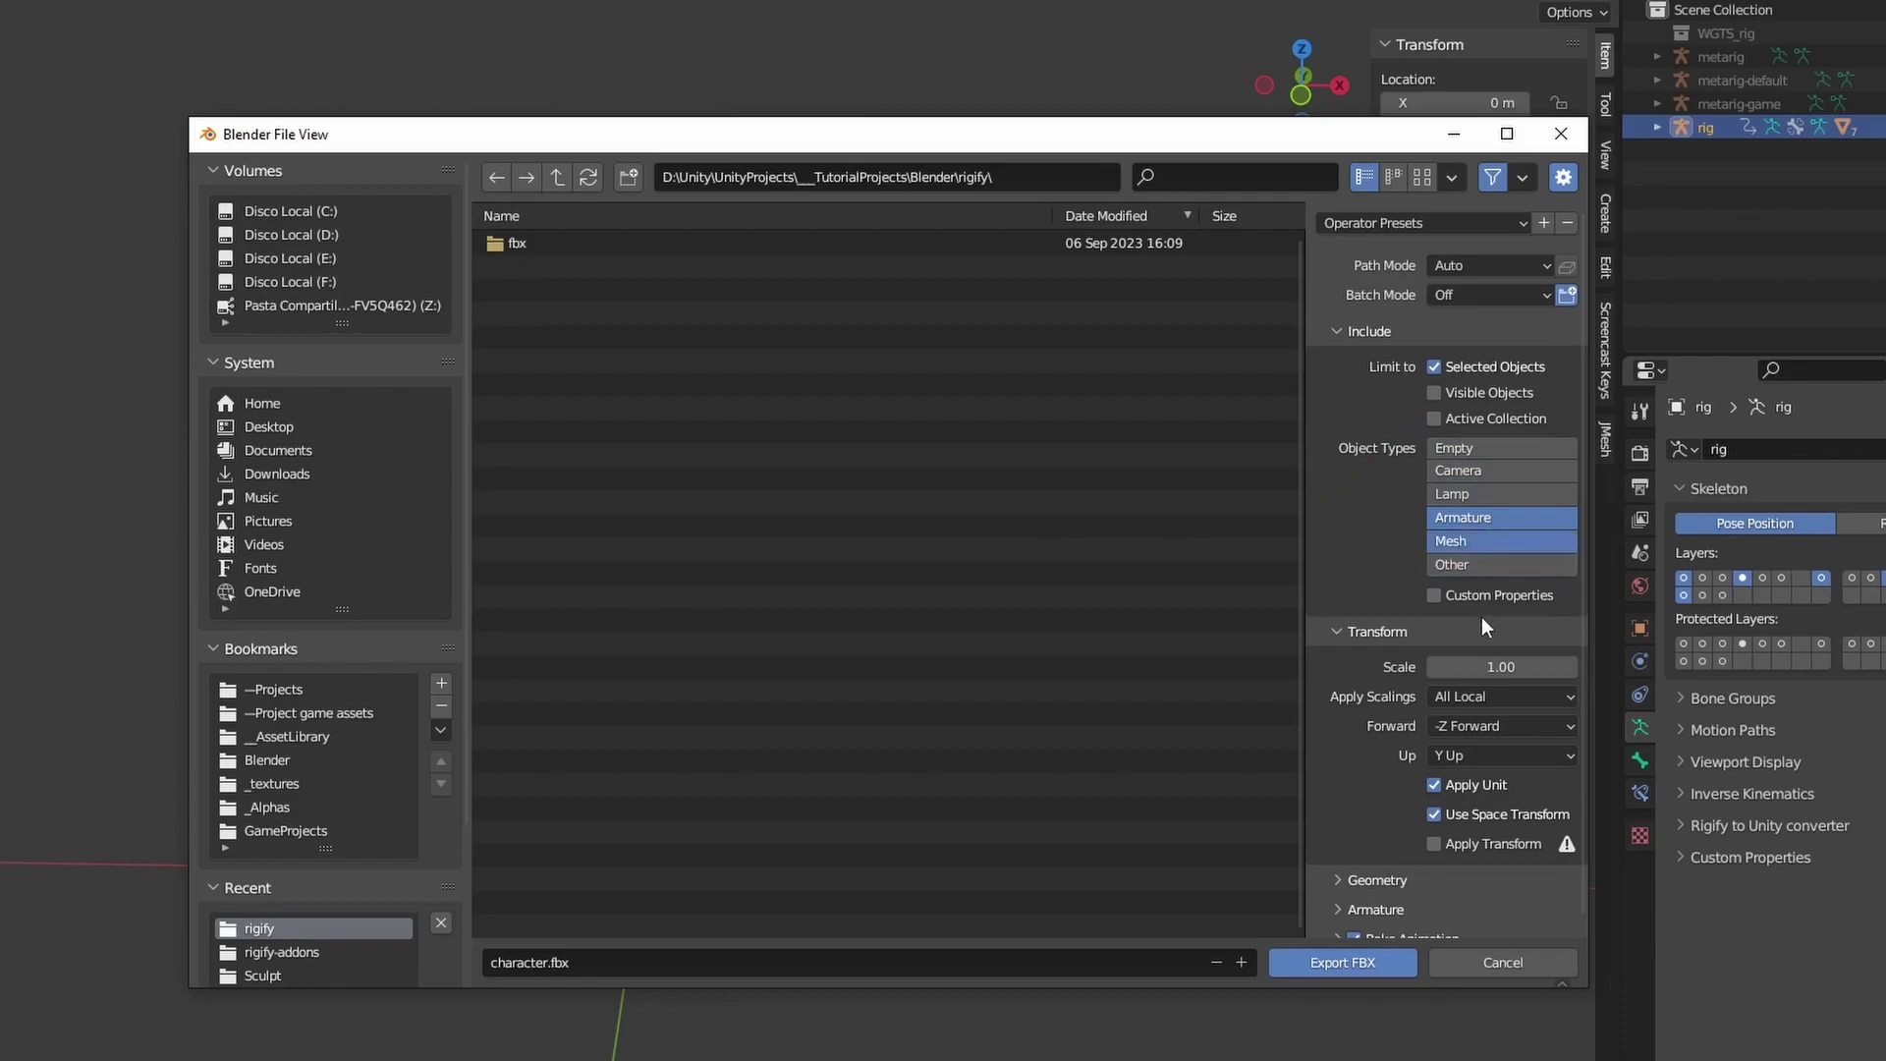
click(1498, 845)
Export only deform bones and exclude NLA strips from the baked animation.
scroll(1498, 846, down, 1)
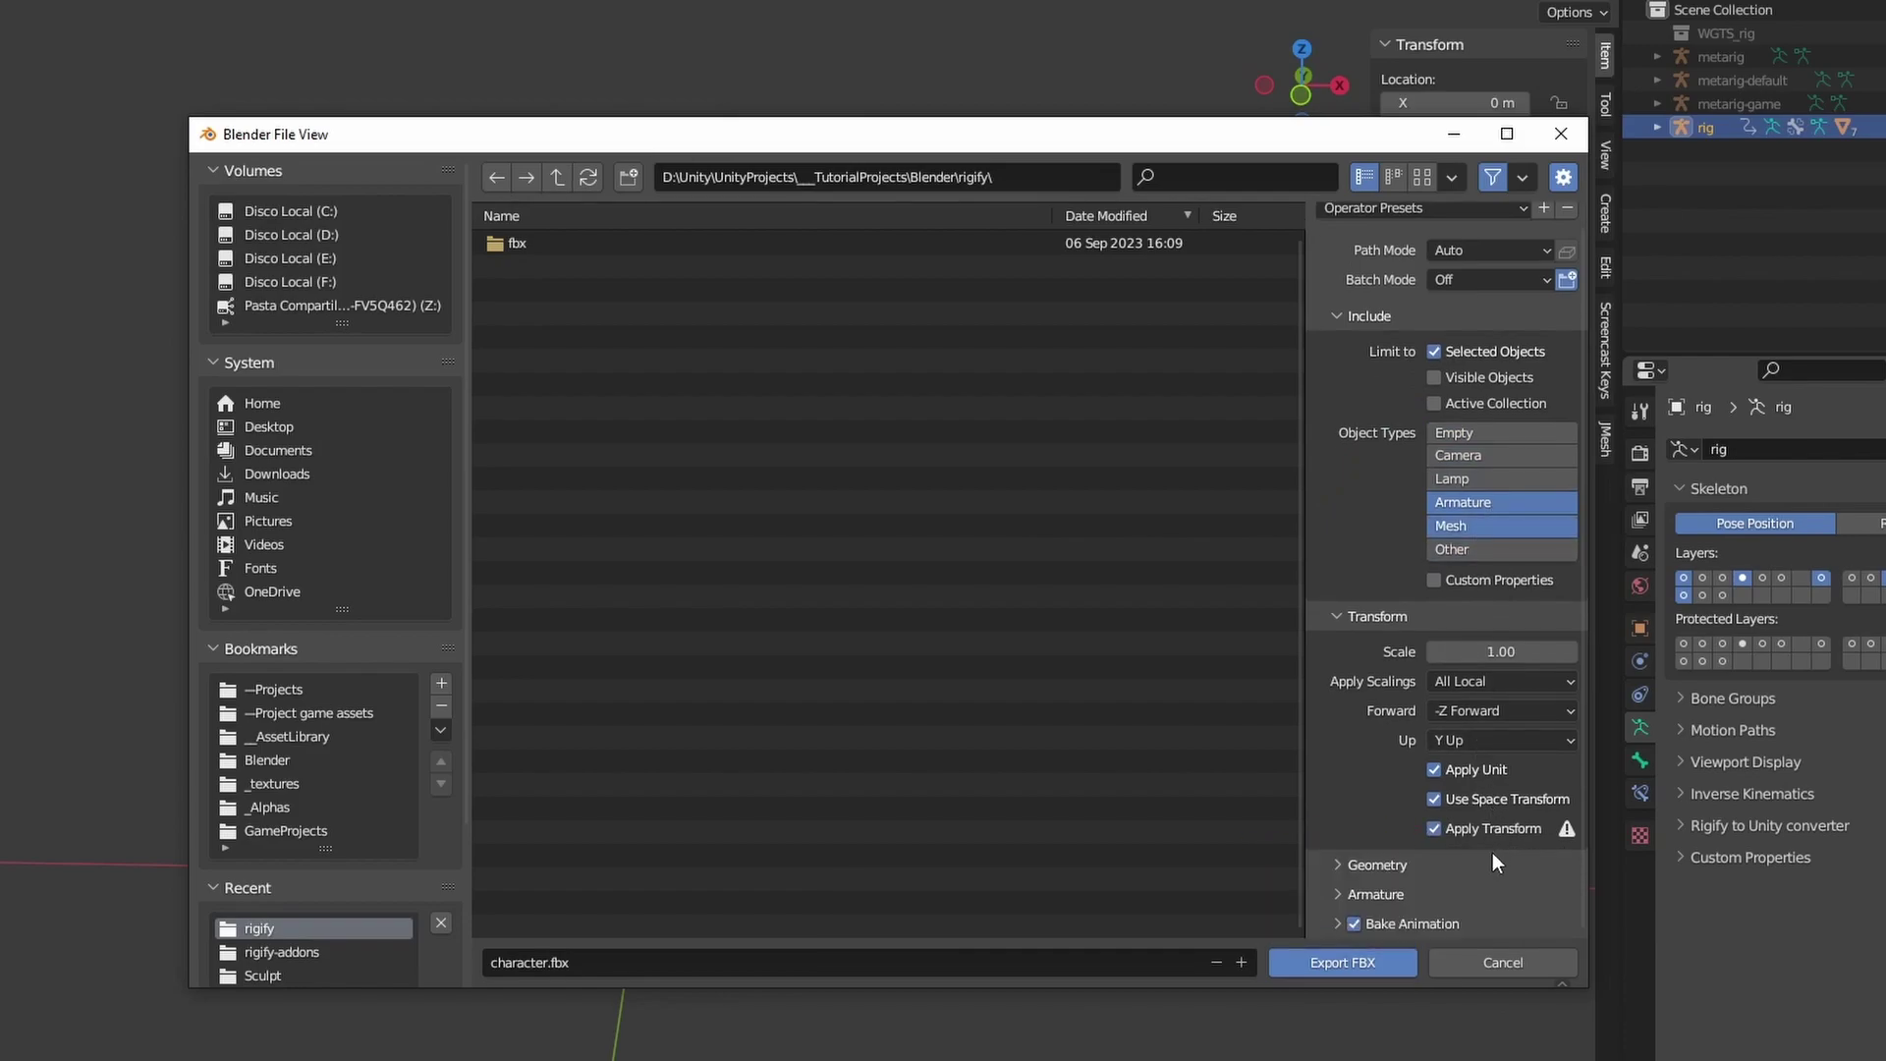
click(1378, 890)
scroll(1405, 879, down, 5)
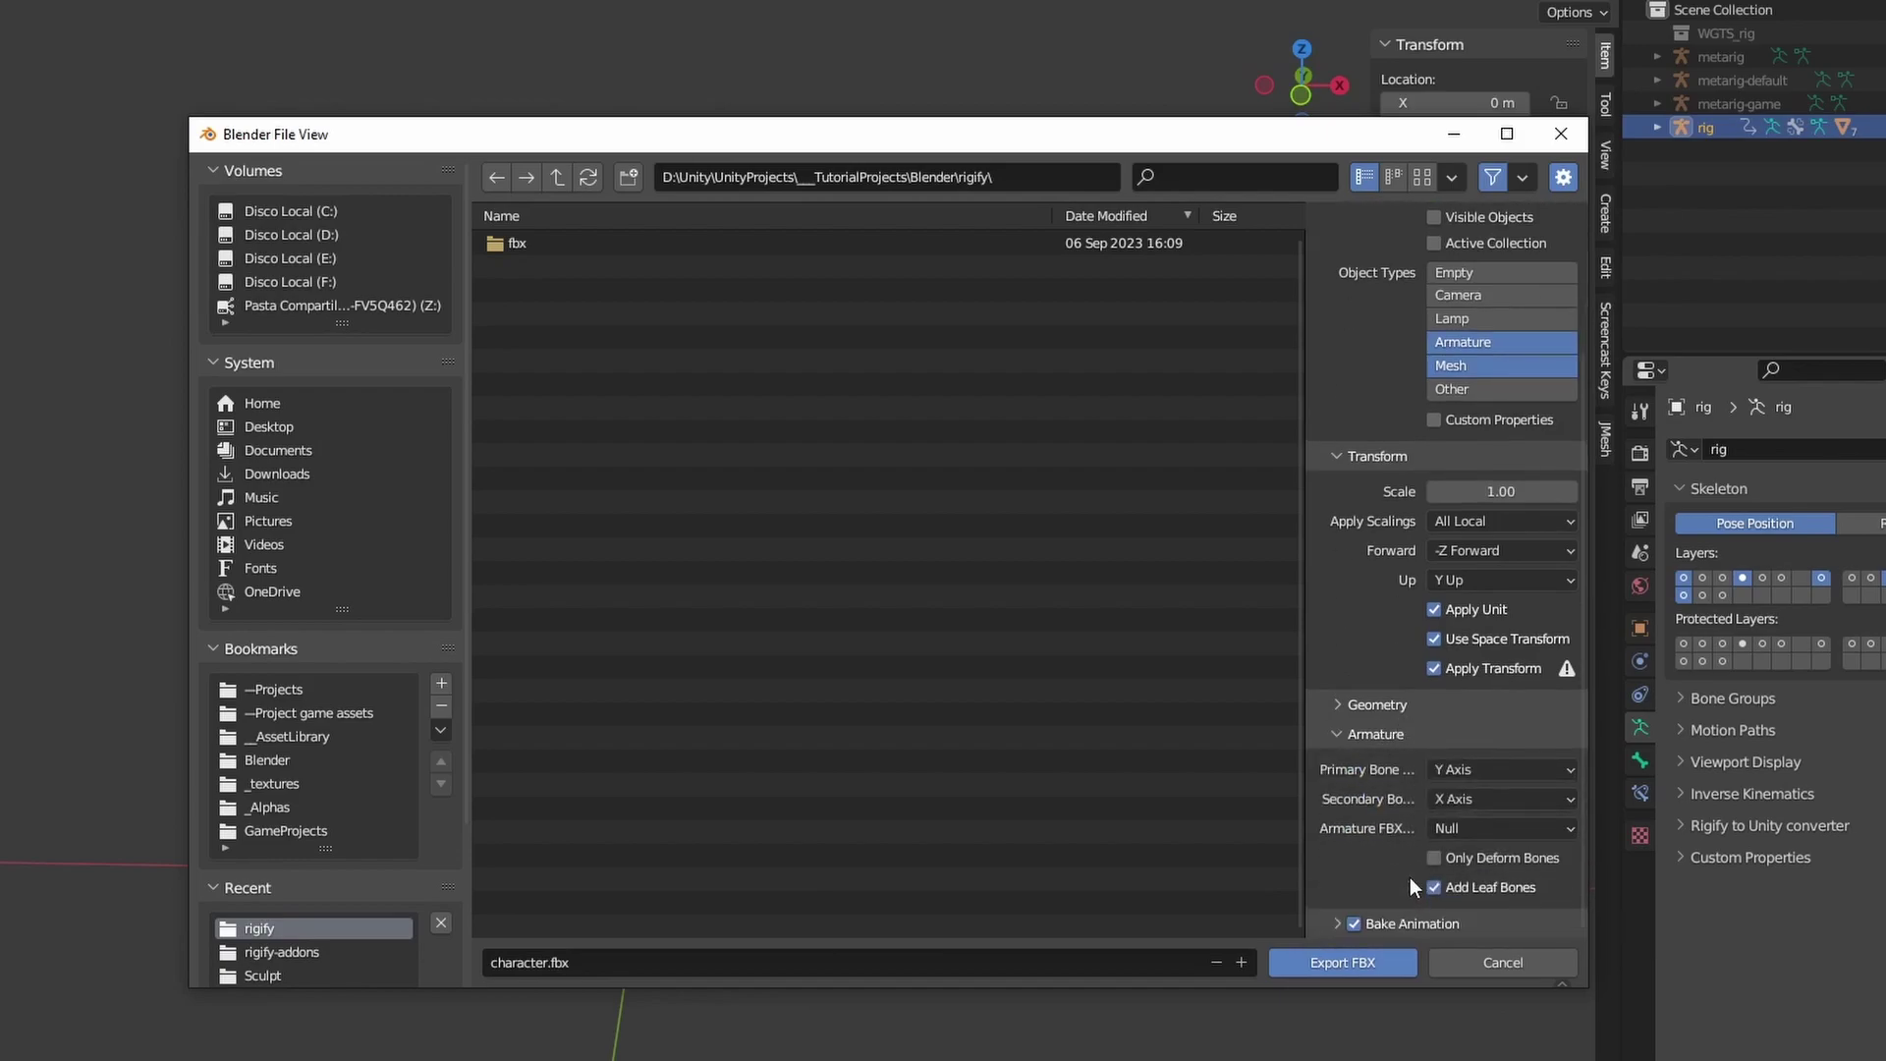
click(1468, 855)
click(1340, 923)
scroll(1473, 864, down, 4)
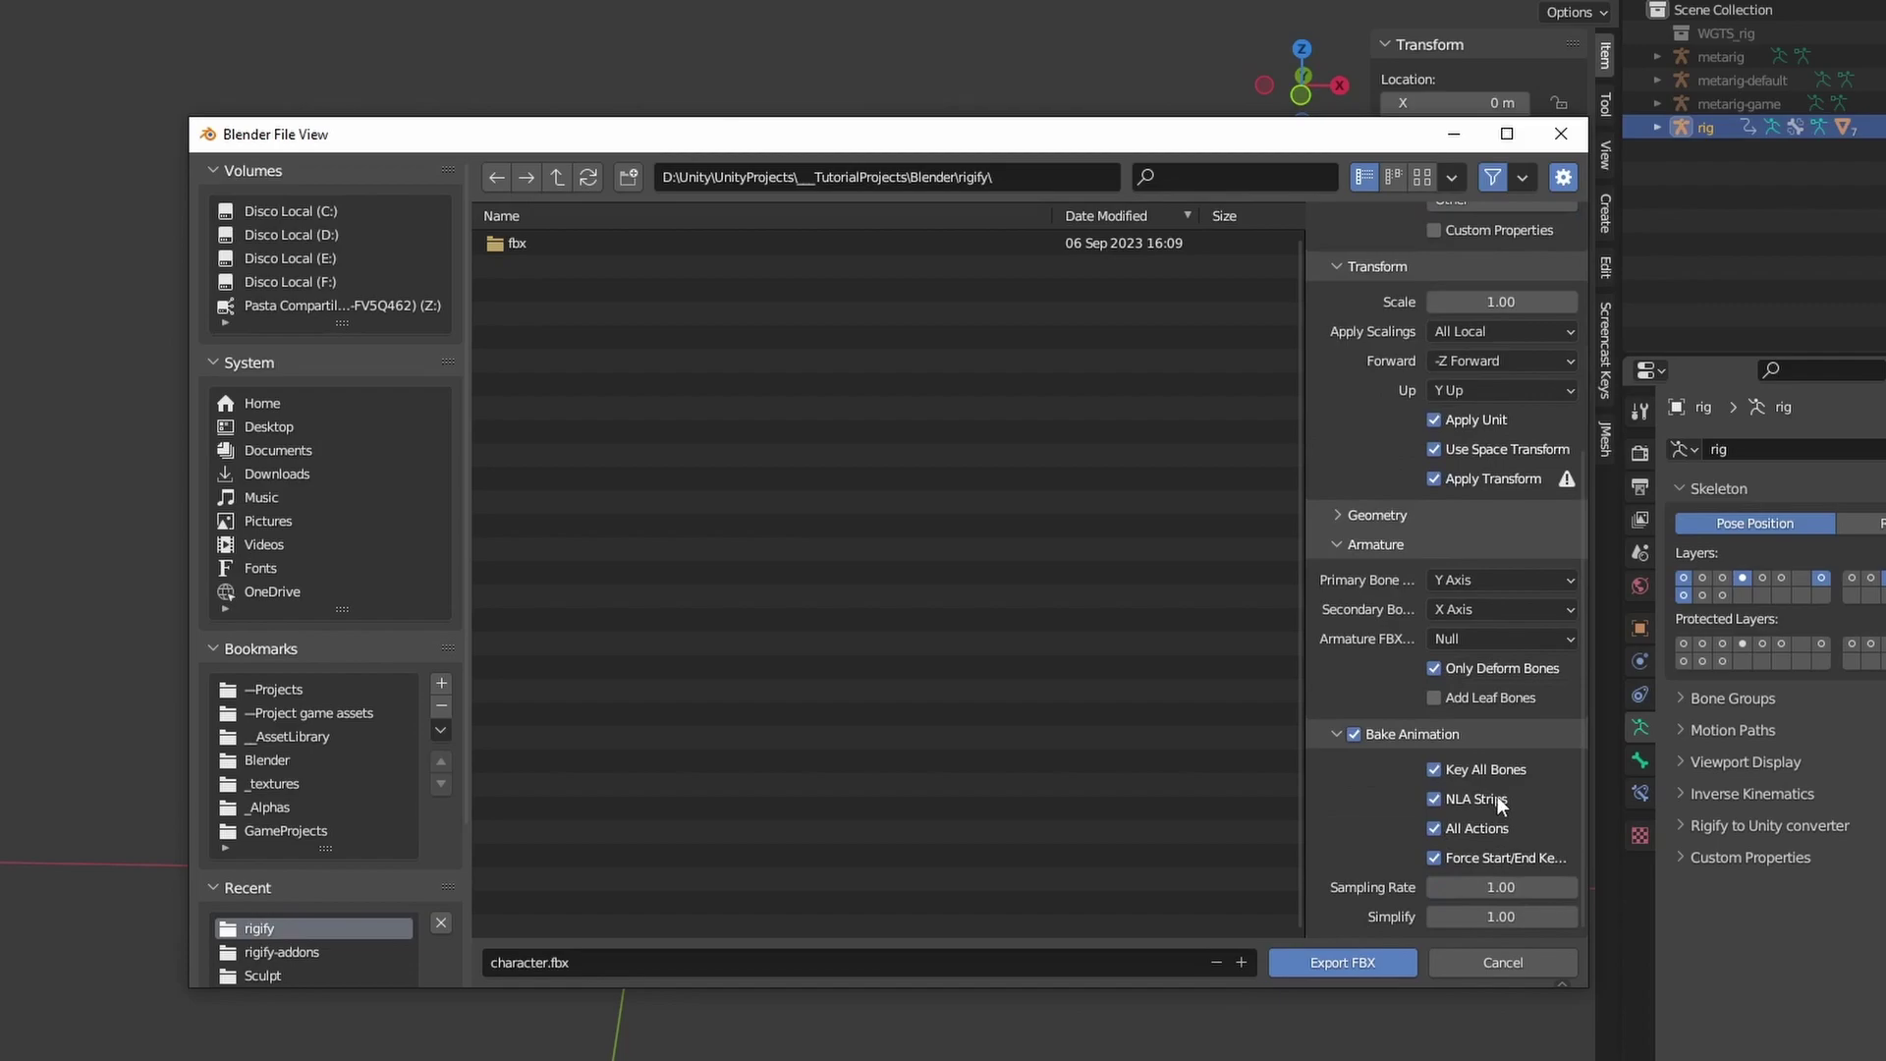
click(1497, 798)
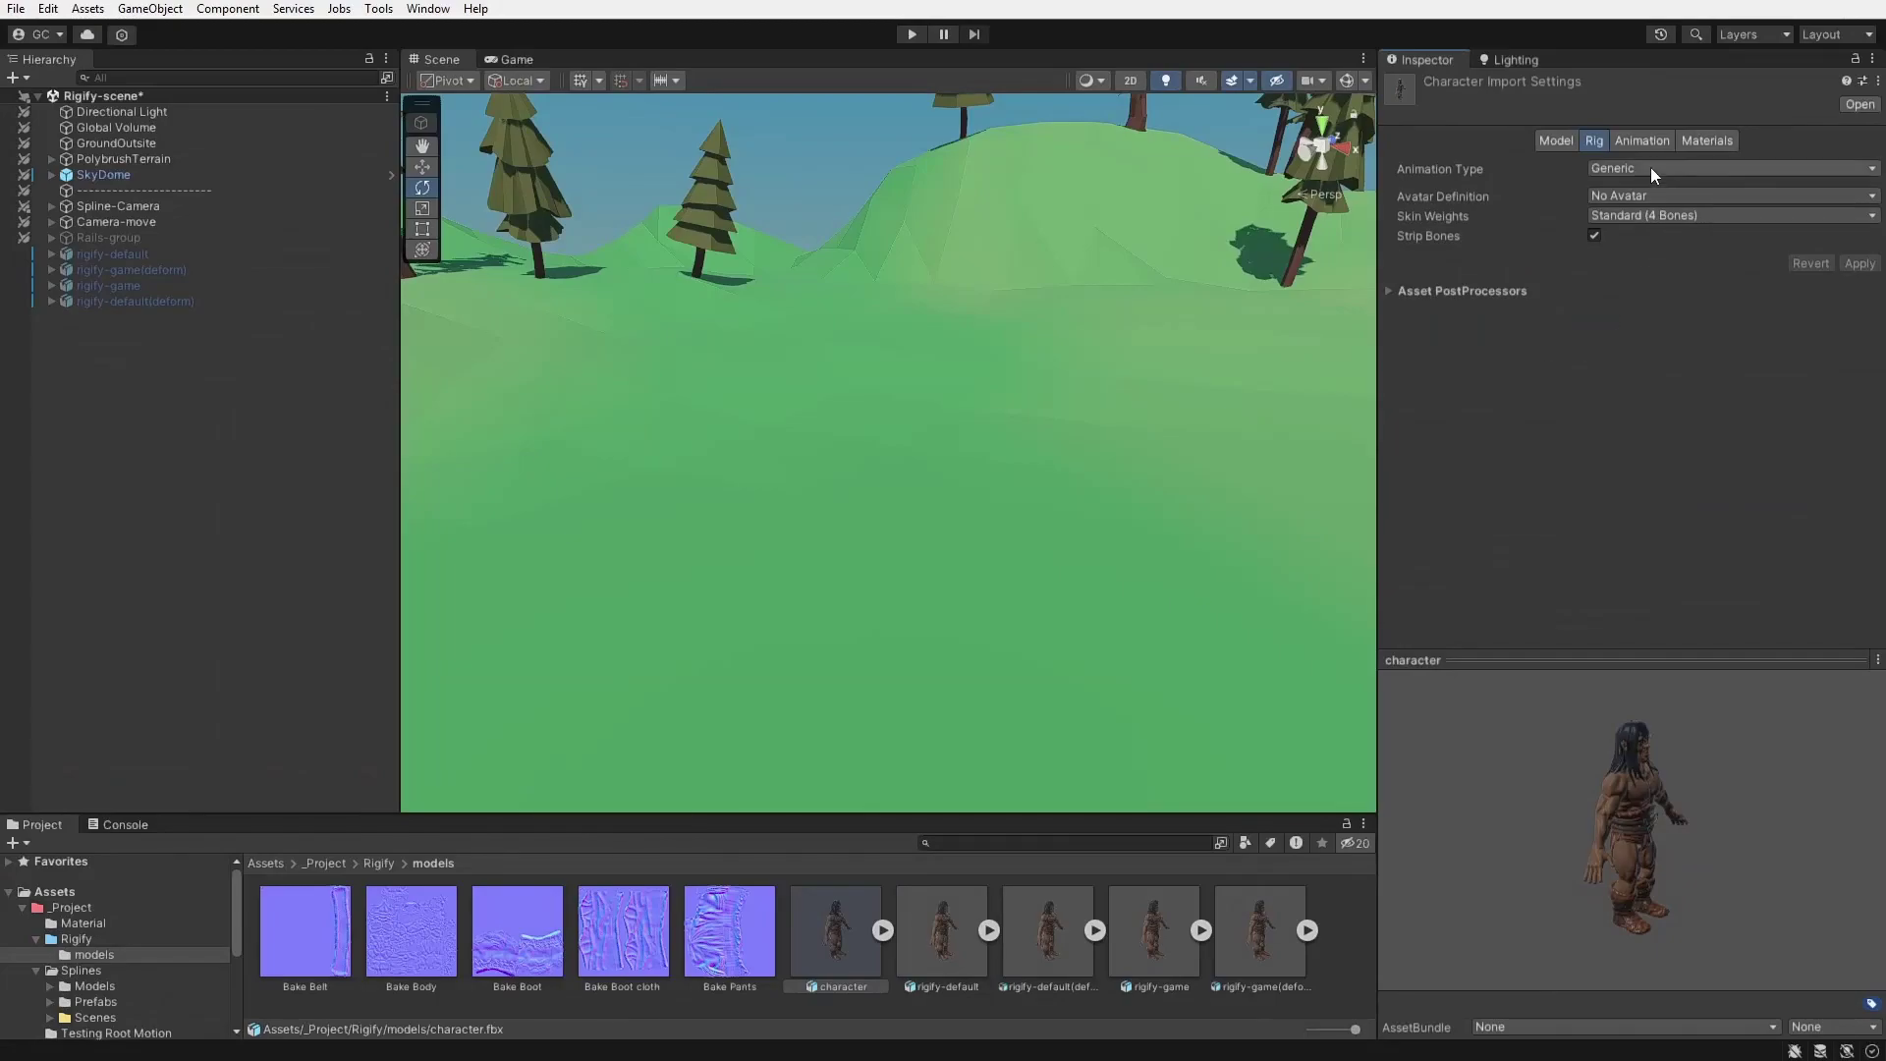
Give rig|Animation Loop Time and Loop Pose, apply, and place the character in the scene.
click(1647, 143)
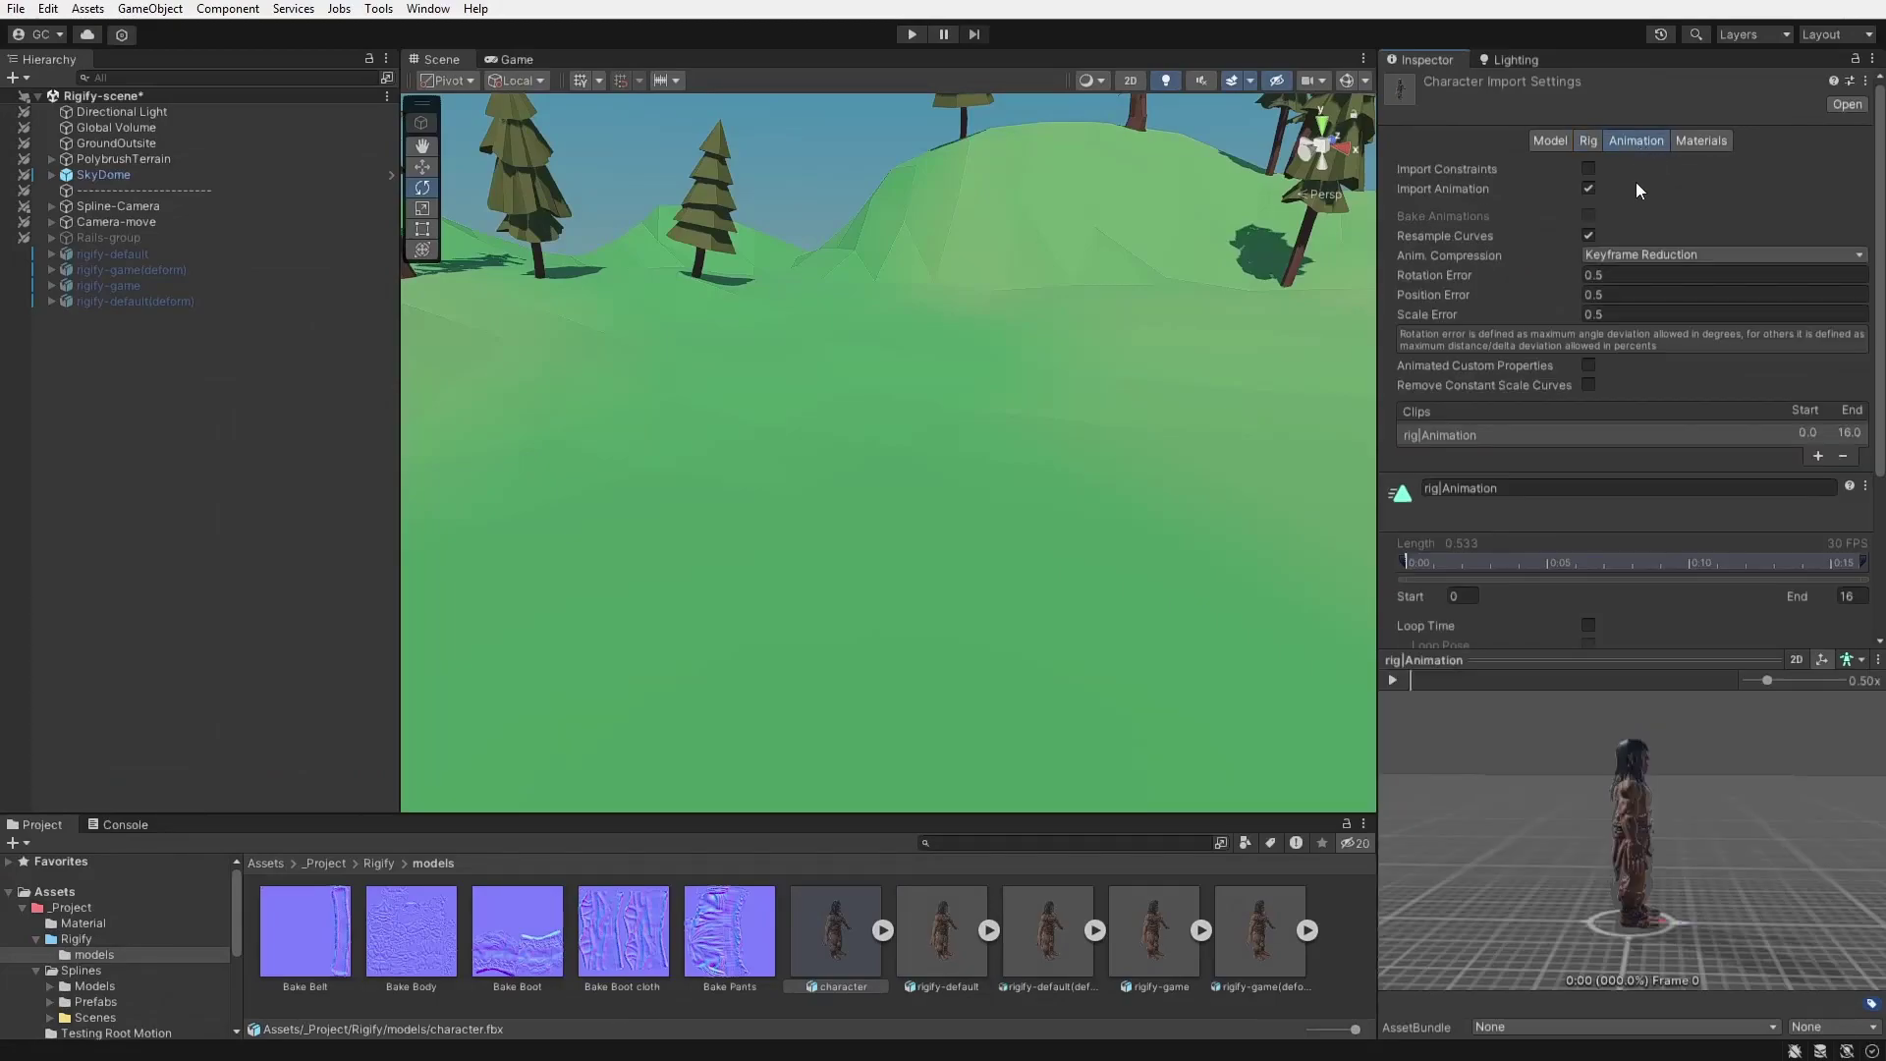
click(1390, 678)
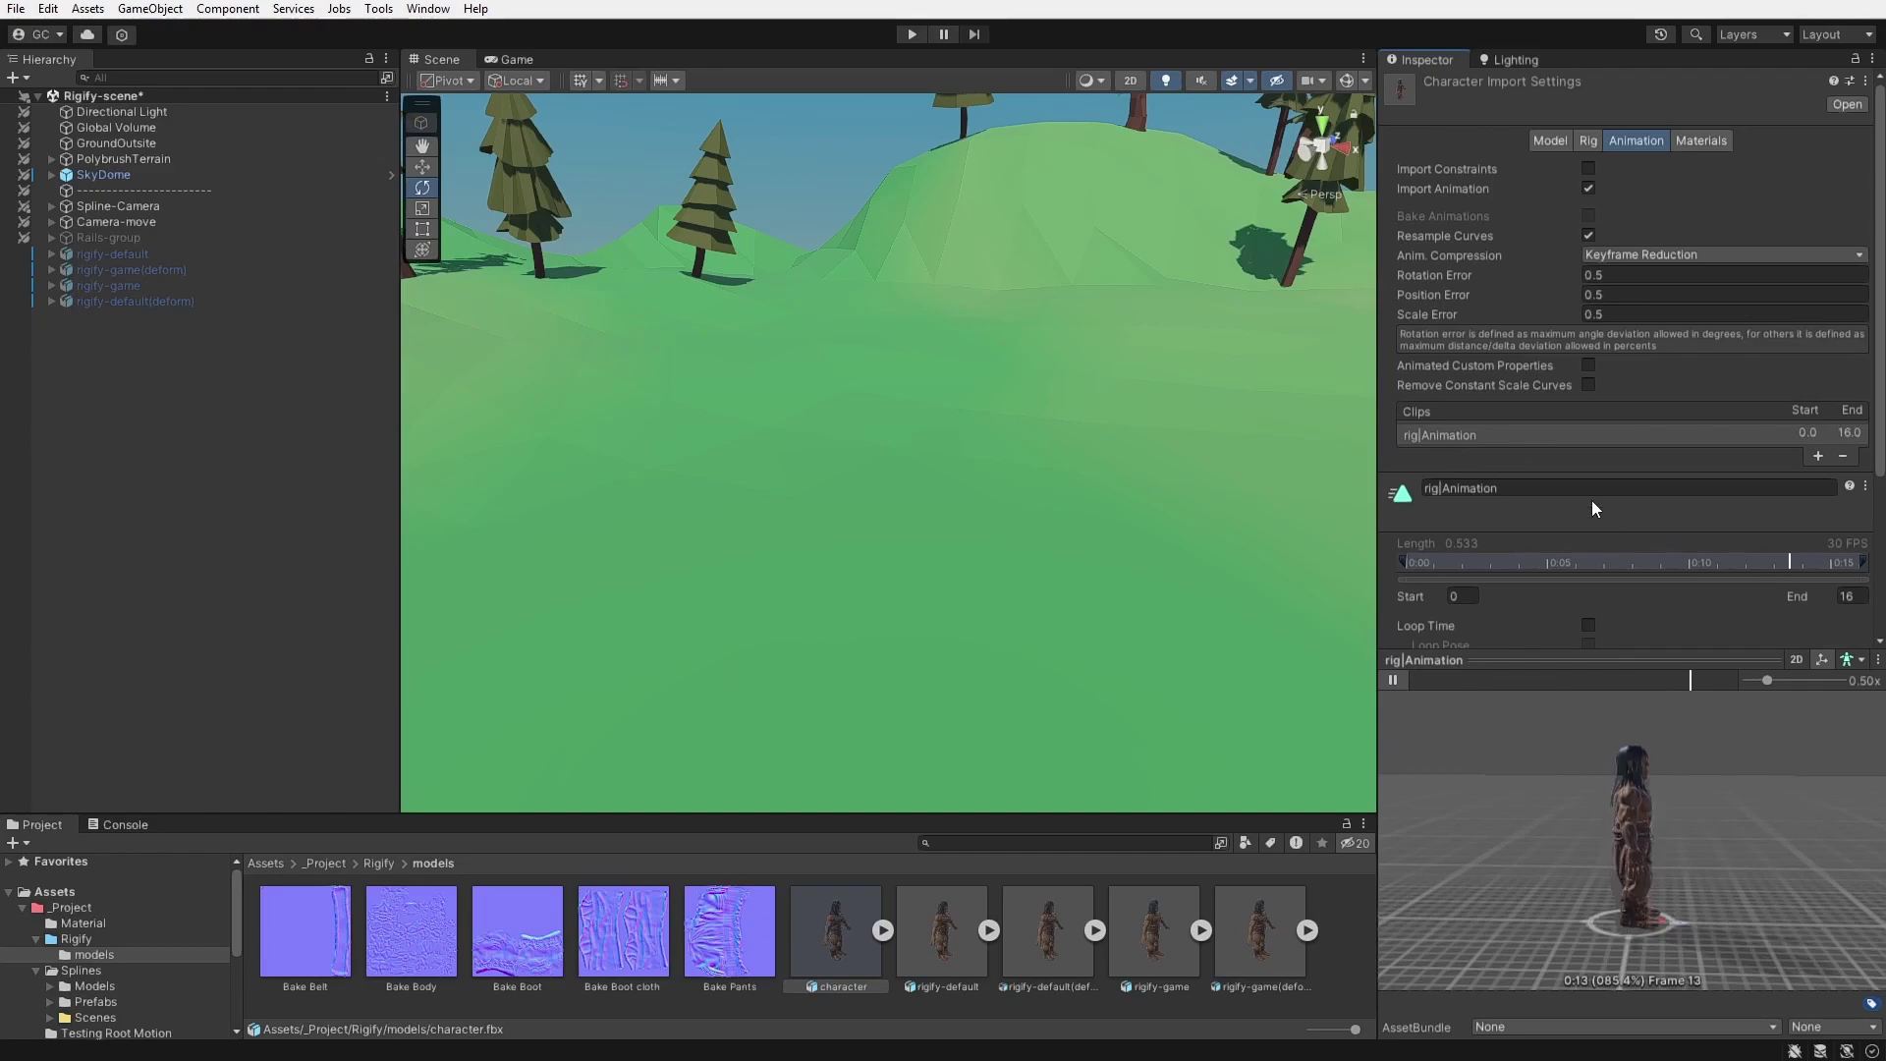
scroll(1596, 511, down, 2)
click(1588, 573)
click(1589, 593)
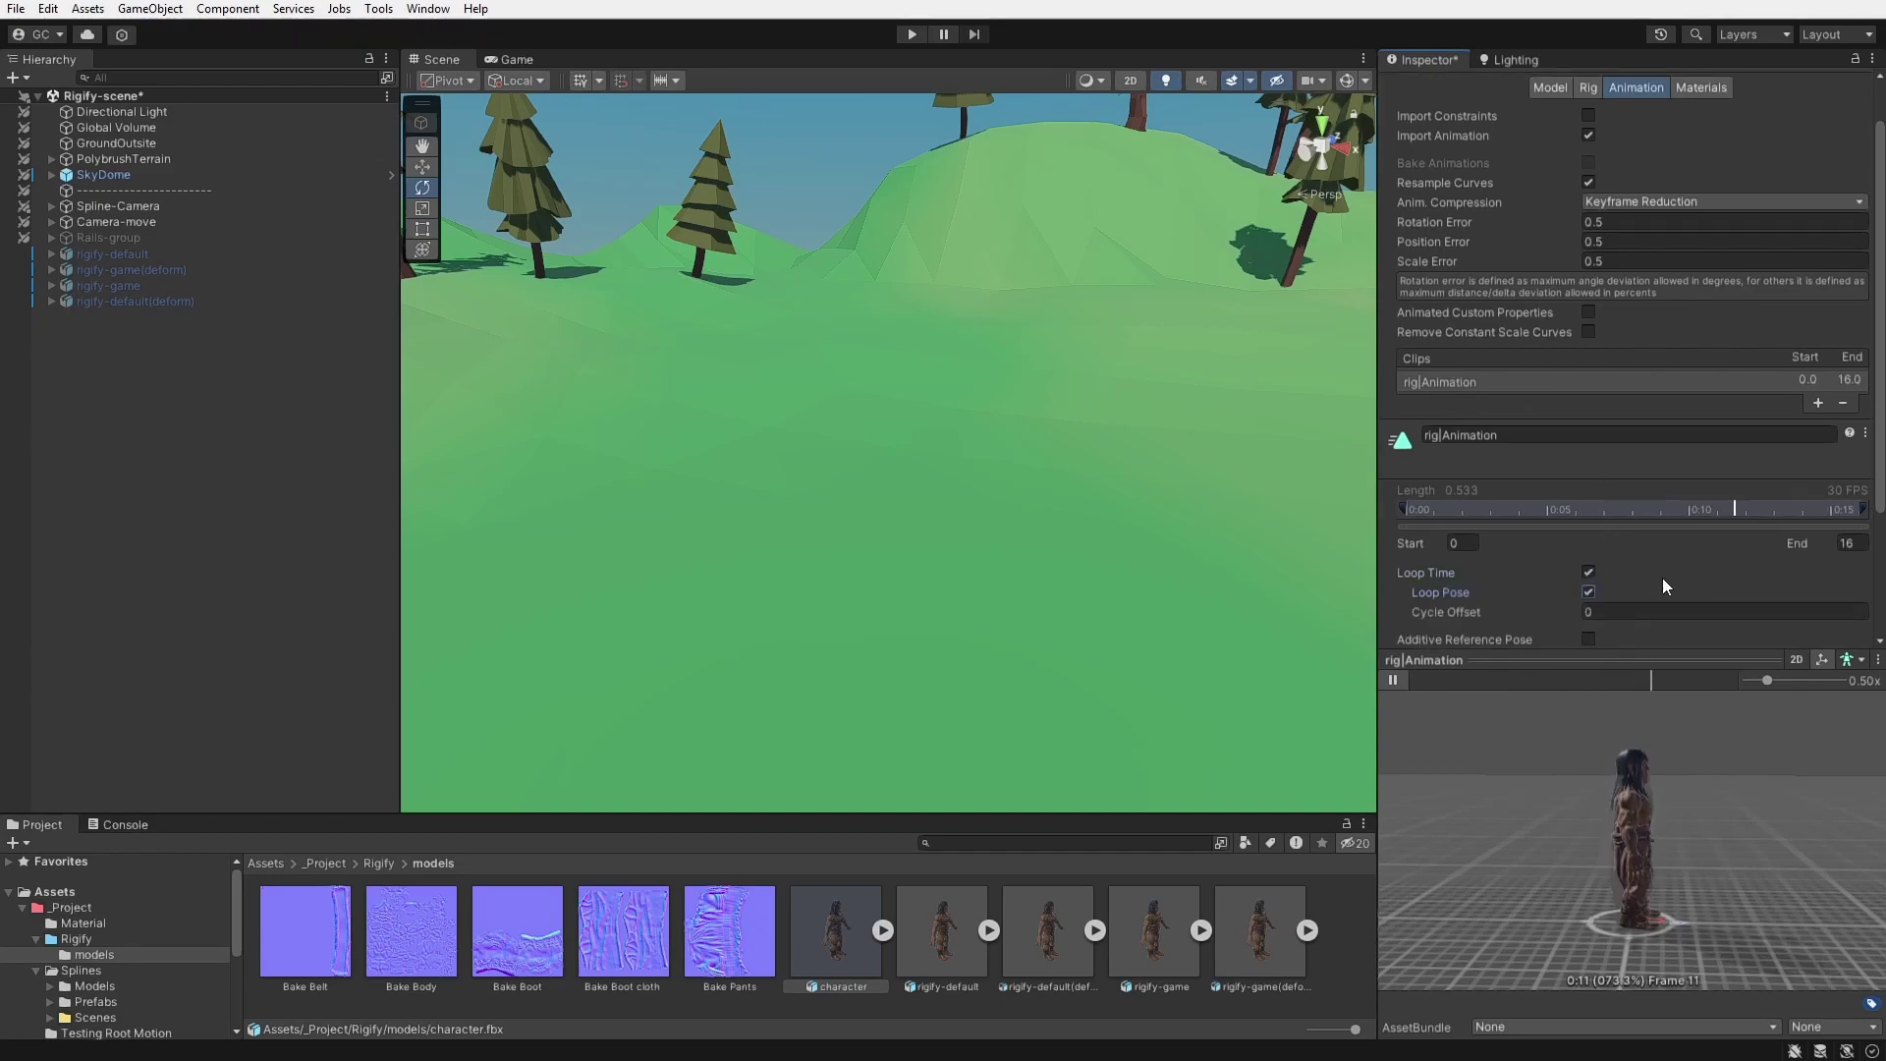
scroll(1719, 560, down, 5)
click(1846, 605)
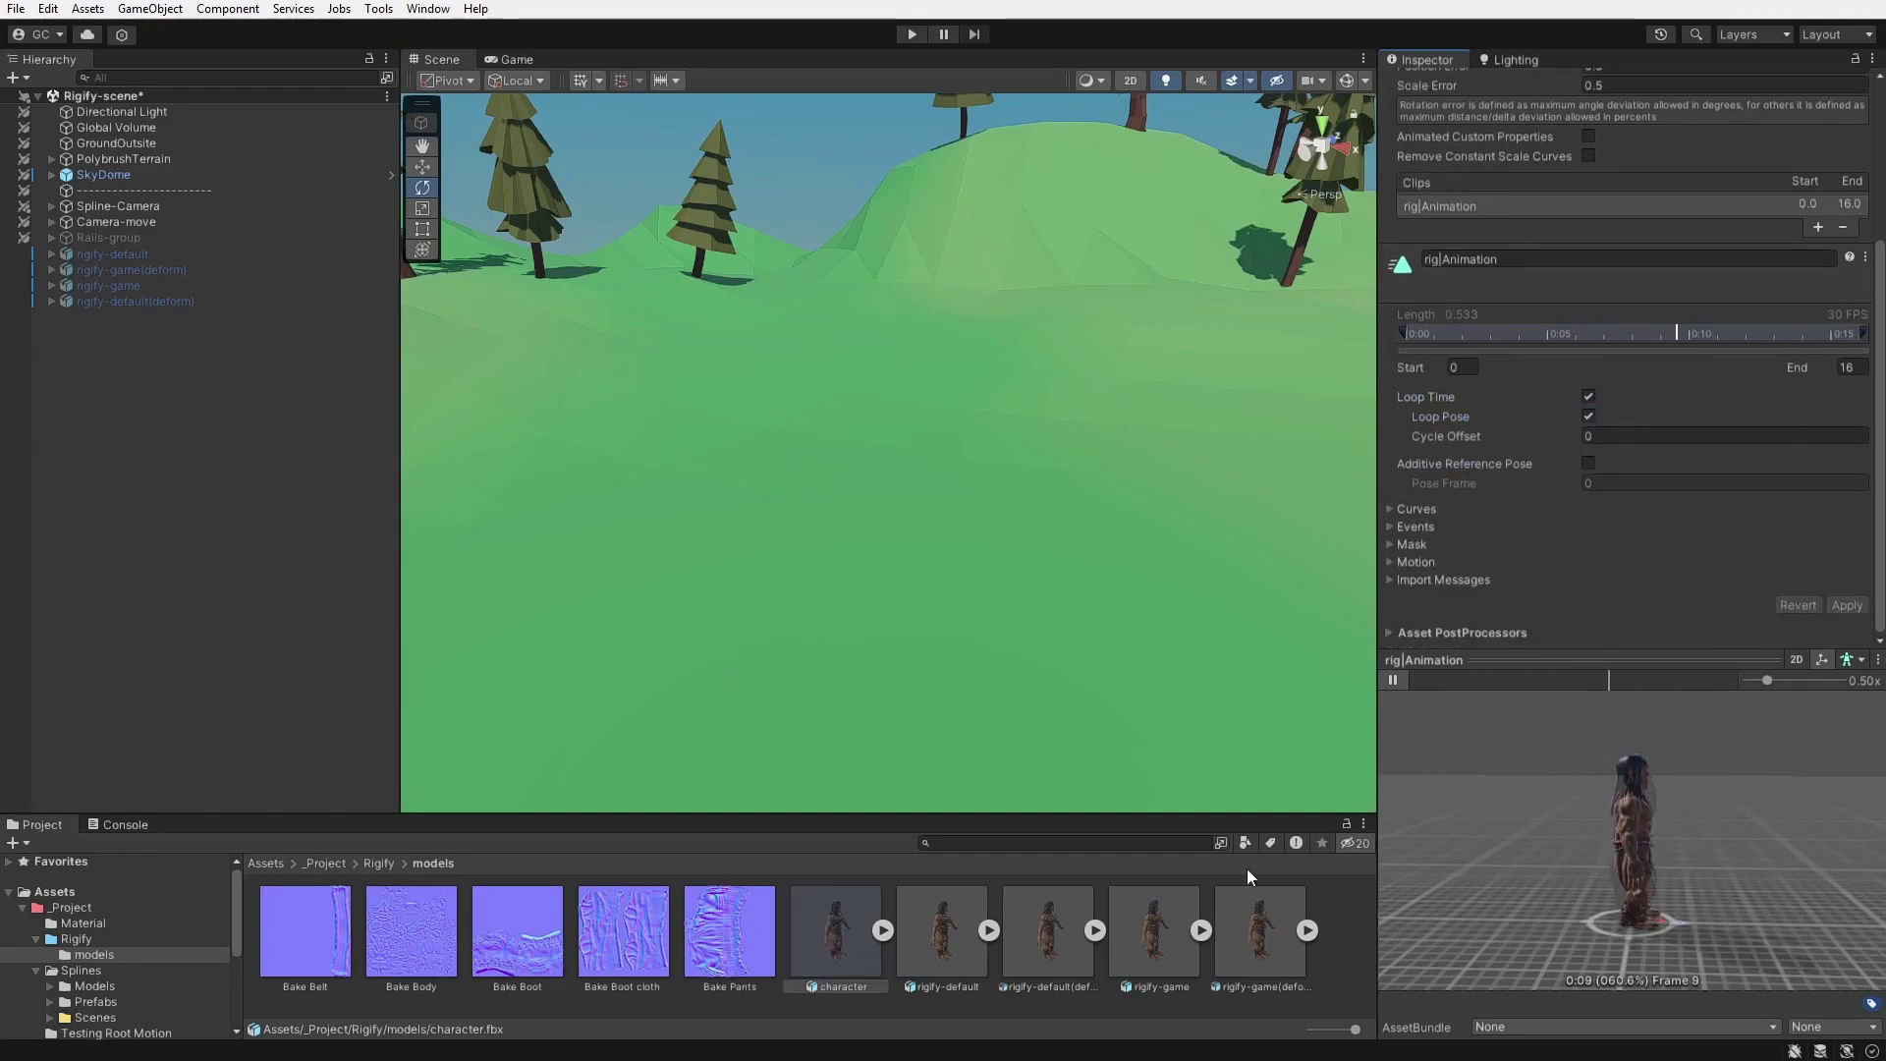
drag(835, 928, 538, 575)
Drag the animation clip onto the scene character so it gets an Animator with the character controller.
click(881, 928)
scroll(969, 929, down, 5)
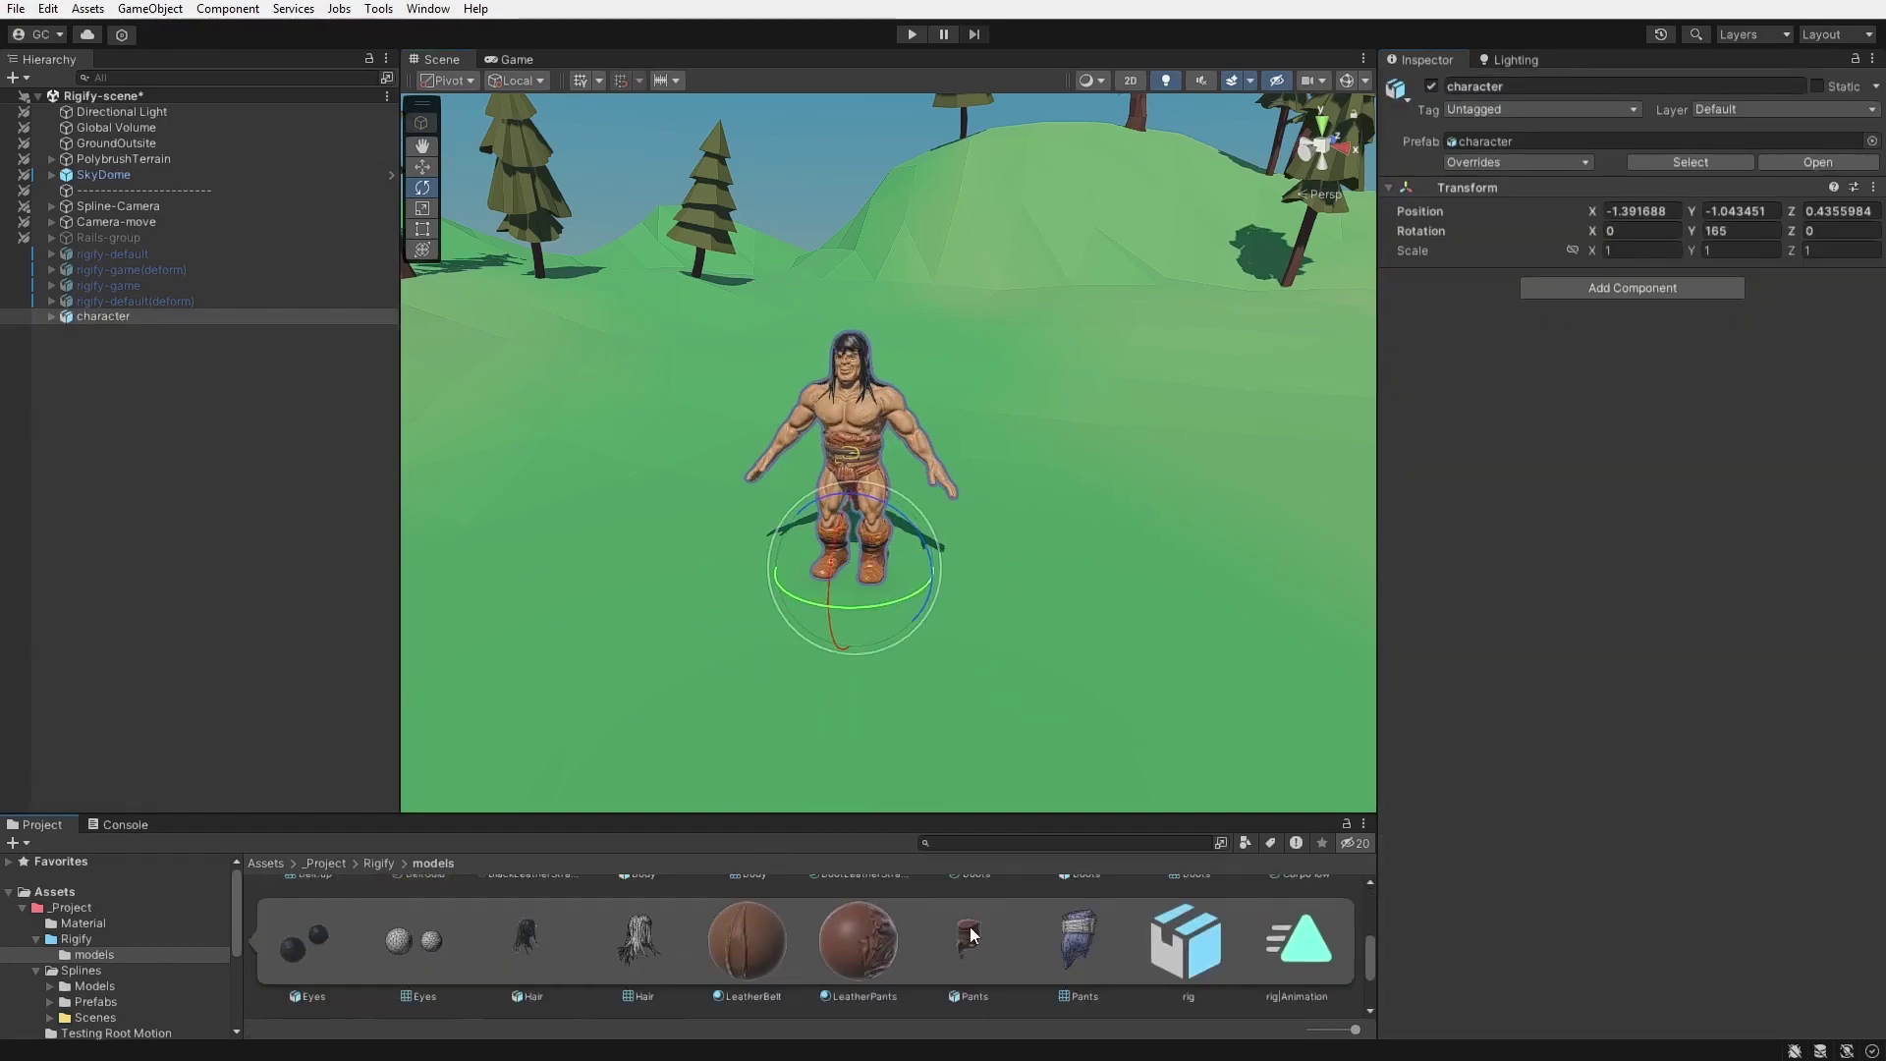
drag(1305, 938, 103, 318)
click(134, 320)
scroll(989, 958, up, 5)
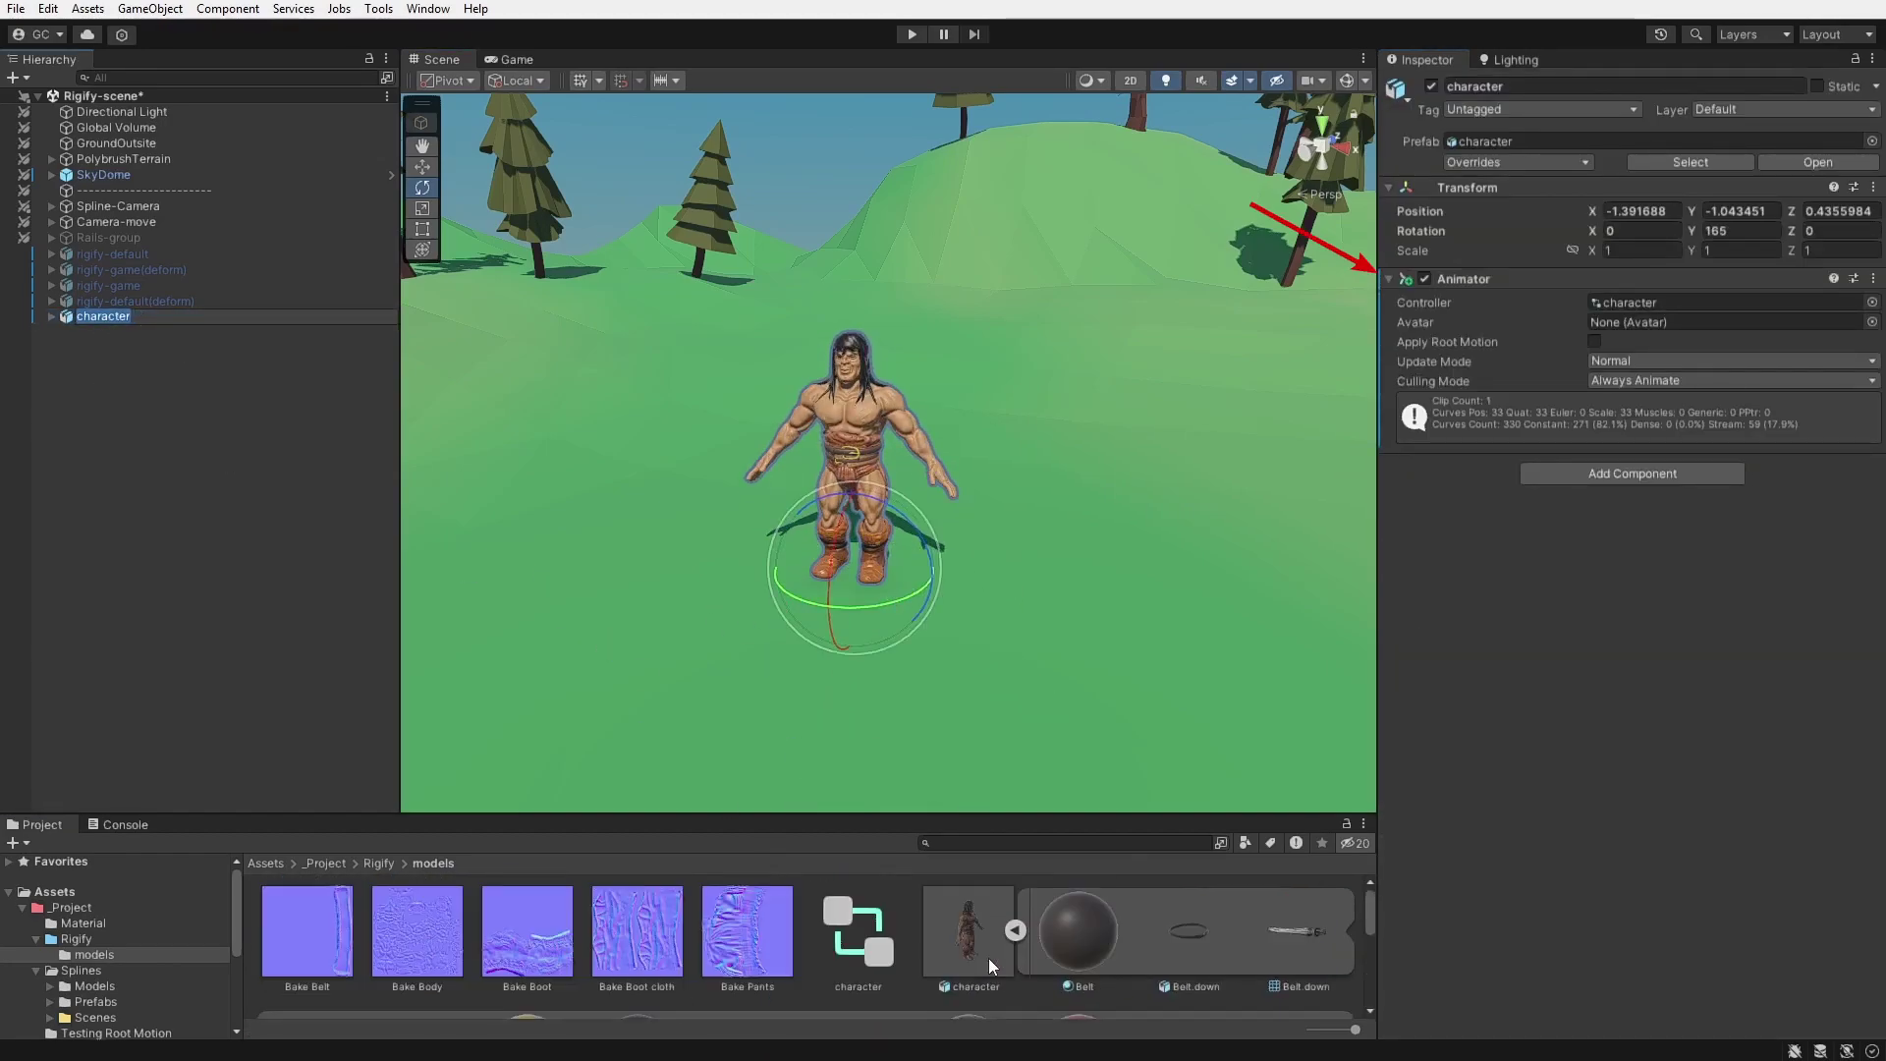
Test the animation in Play mode, then bring up the model's rig Animation Type choices.
click(912, 34)
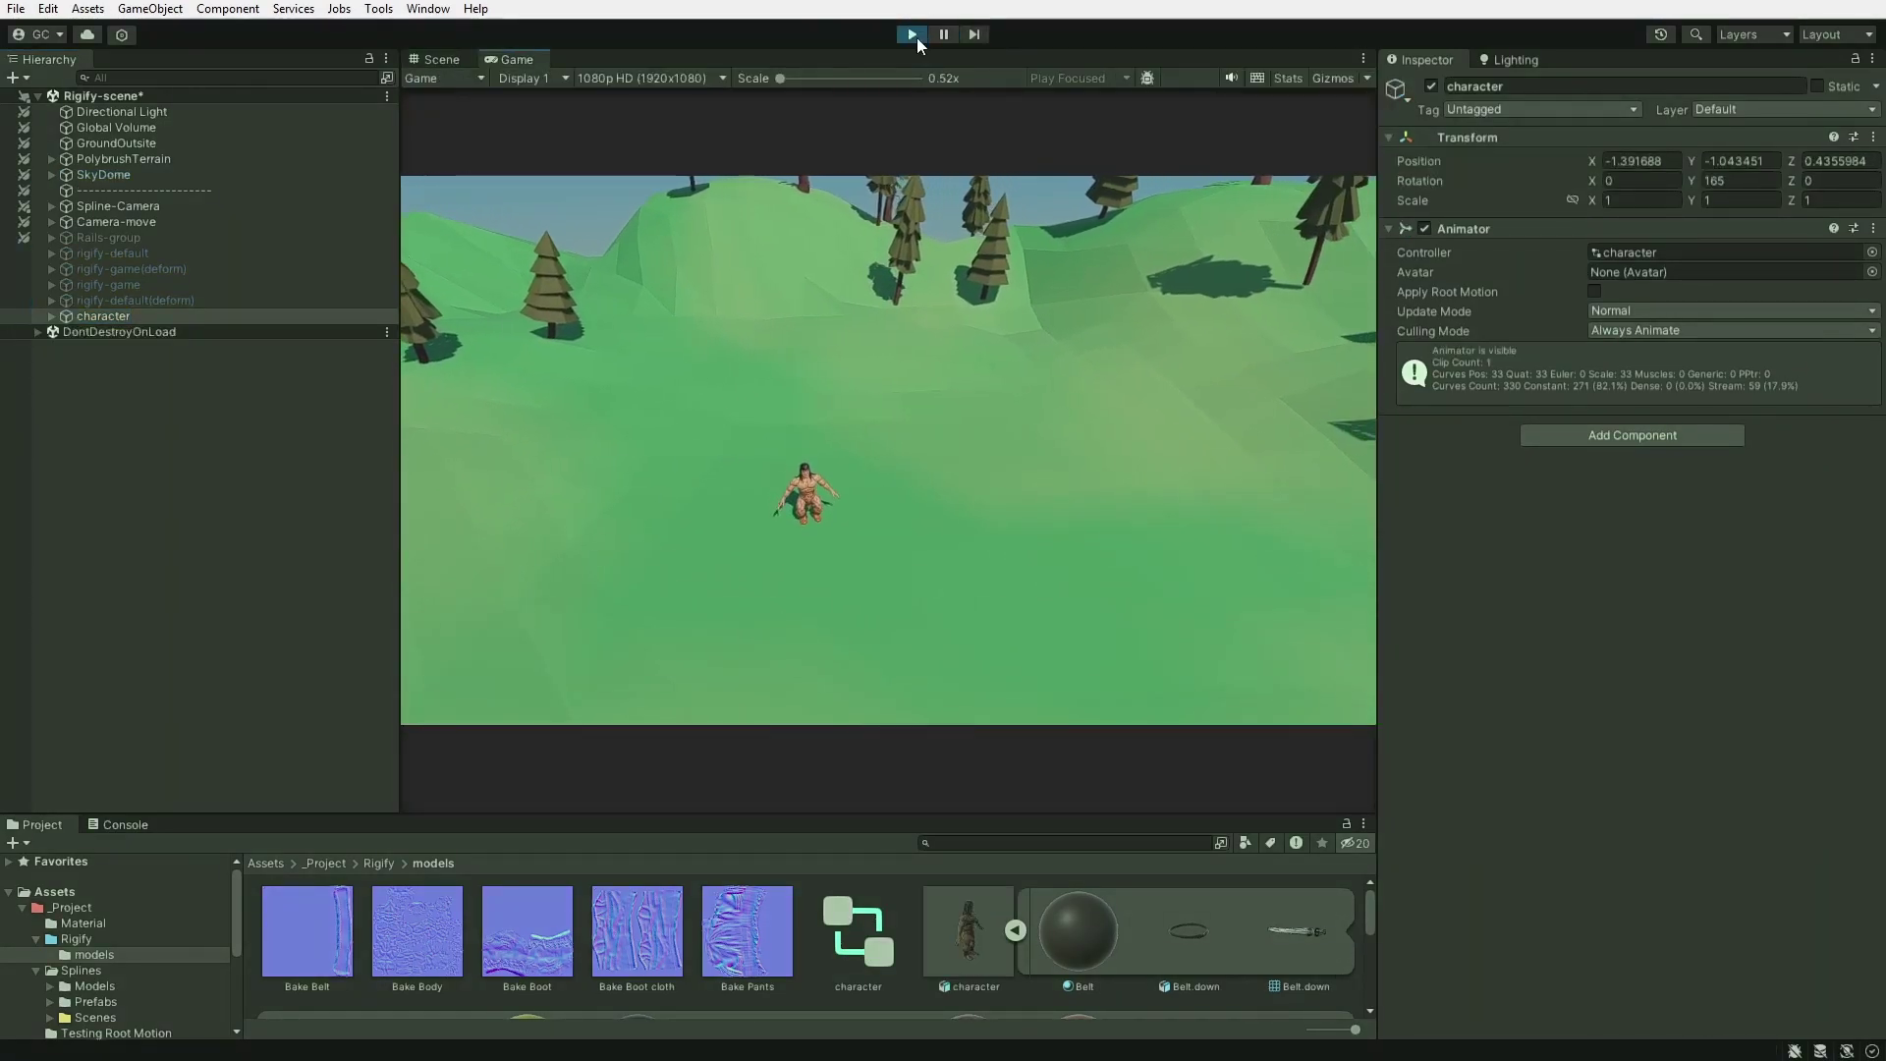
click(917, 37)
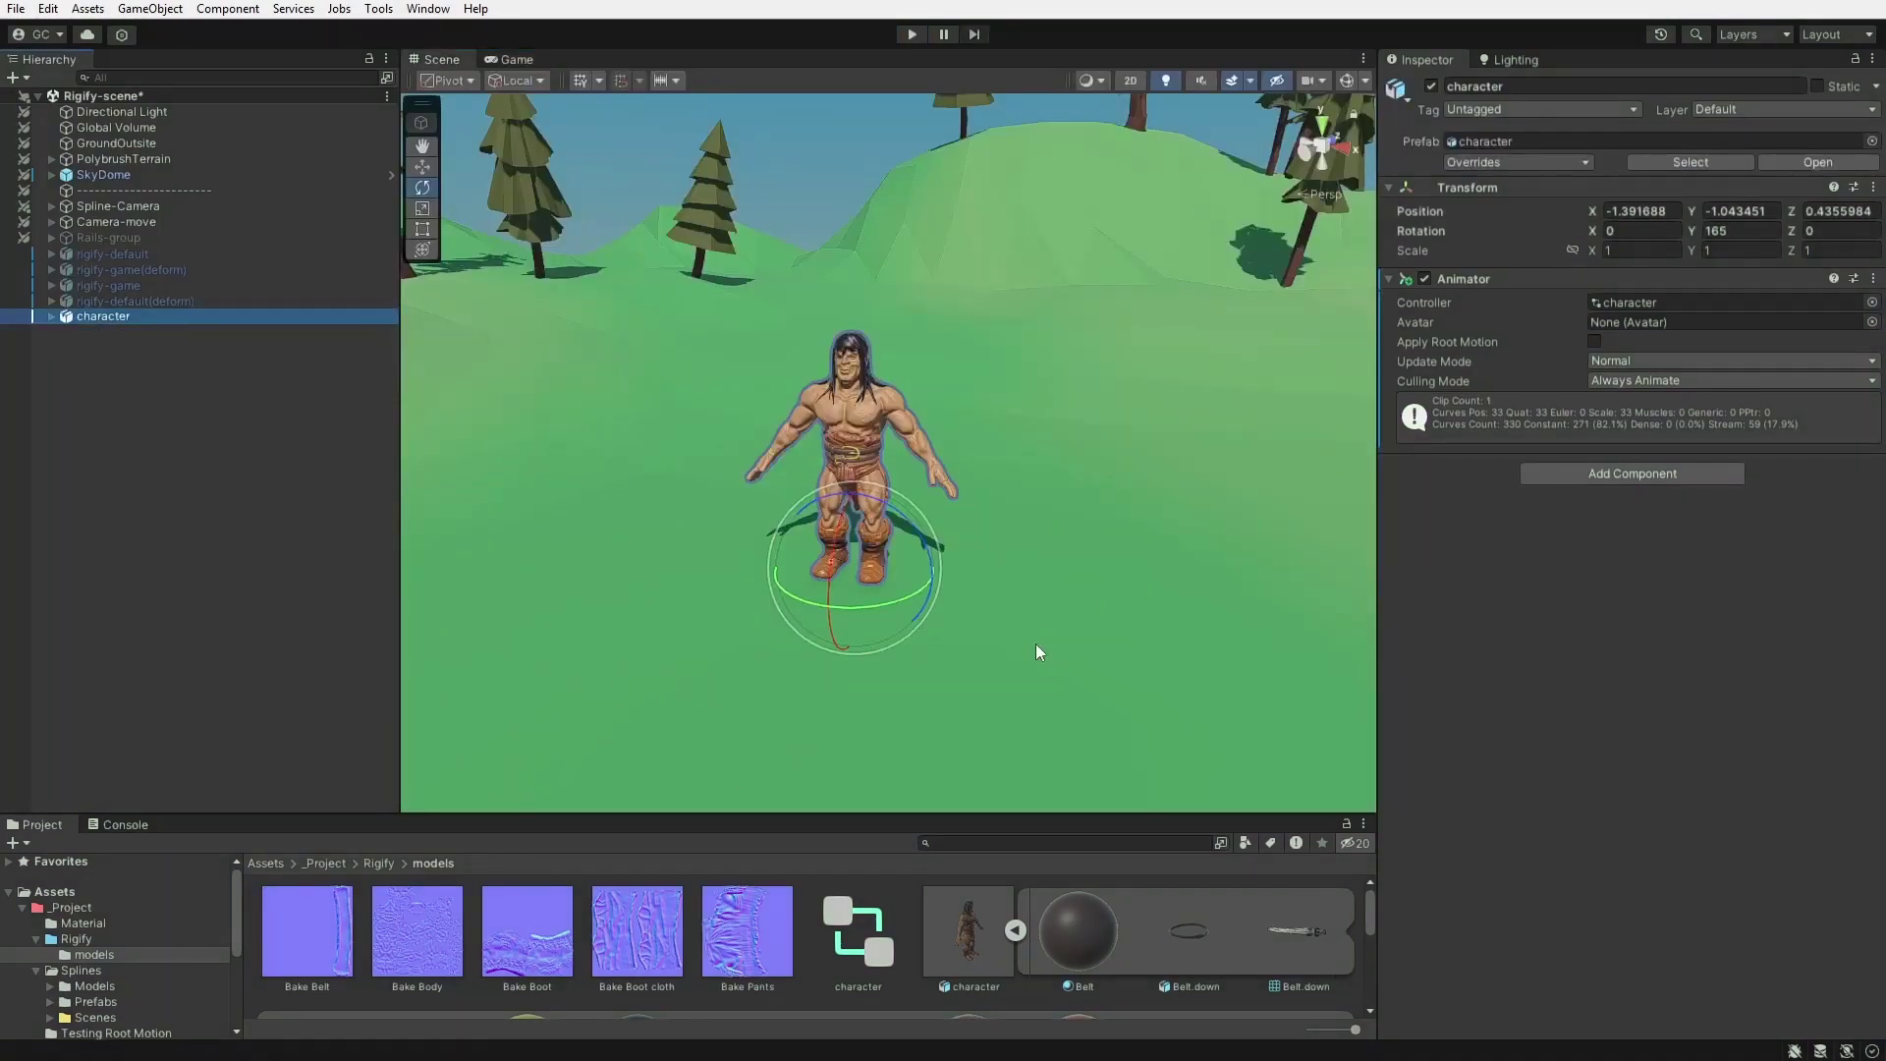
click(992, 941)
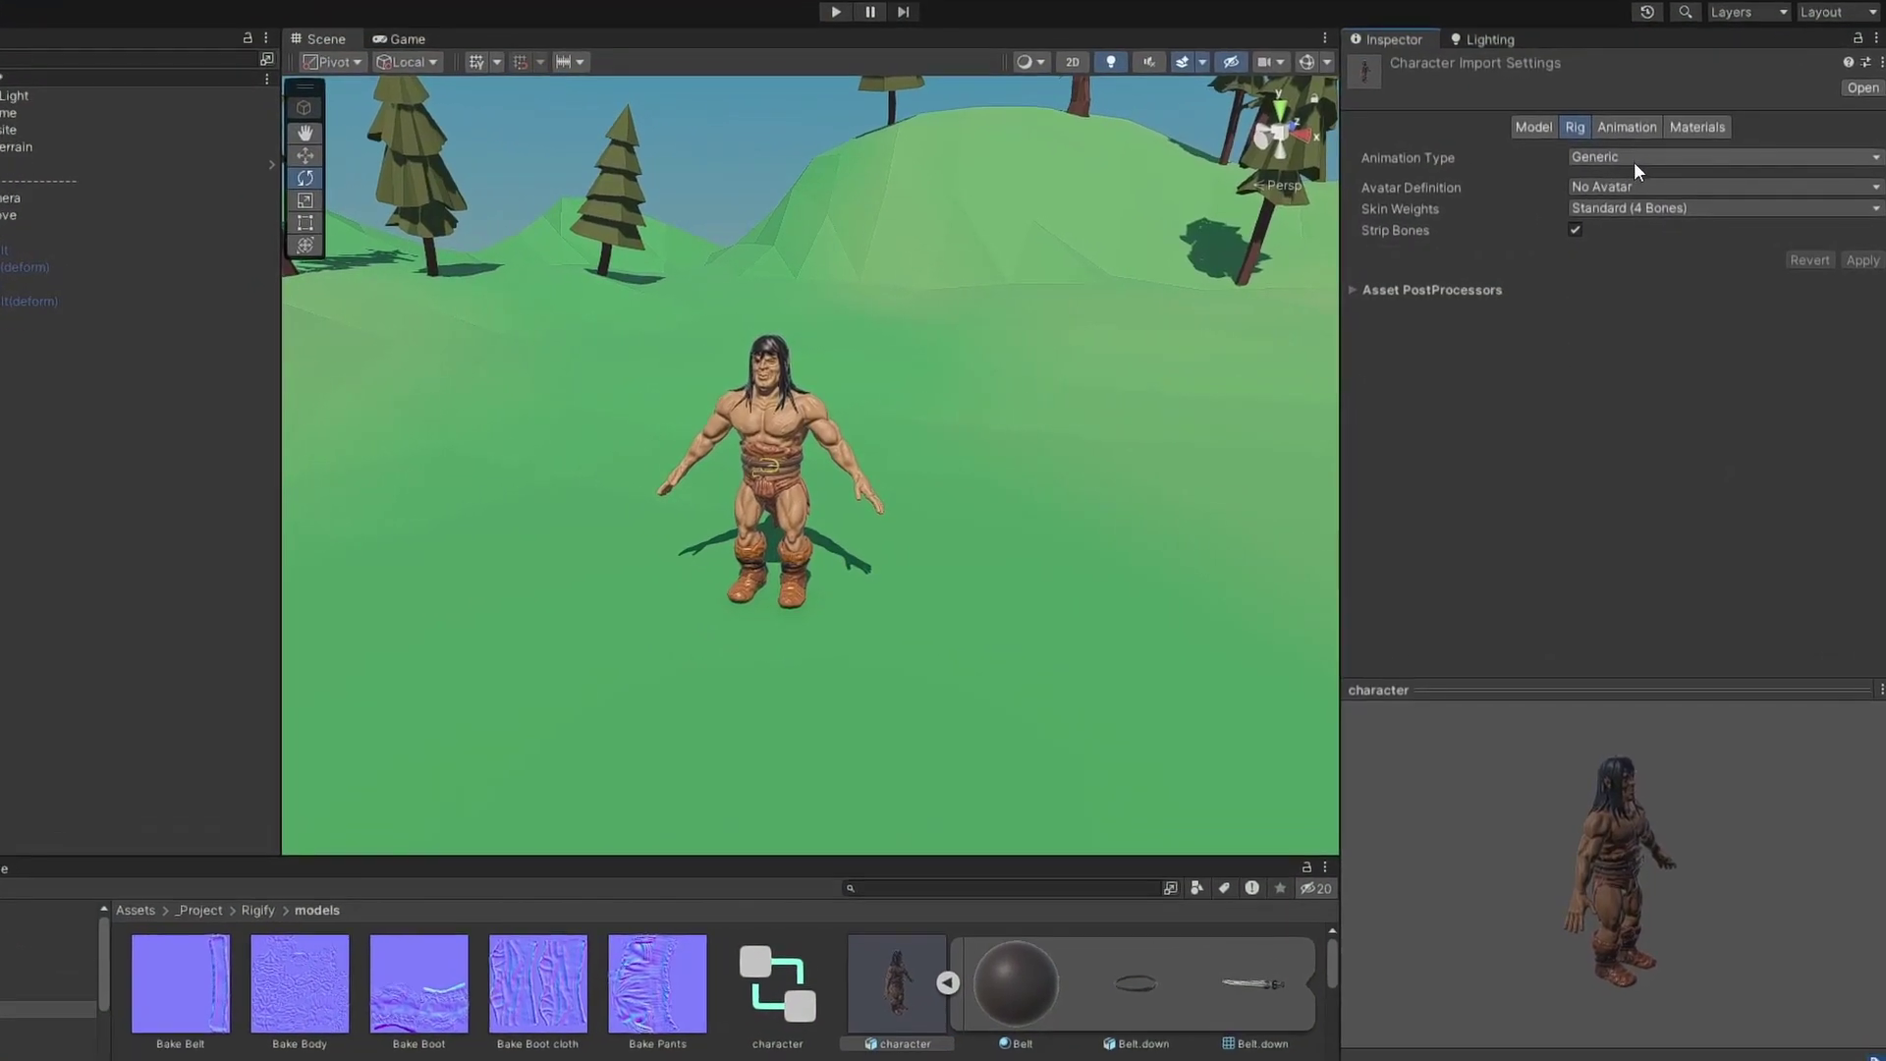
click(1650, 170)
Set the character's rig to Humanoid, apply it, and check the reimported animation preview.
click(1662, 250)
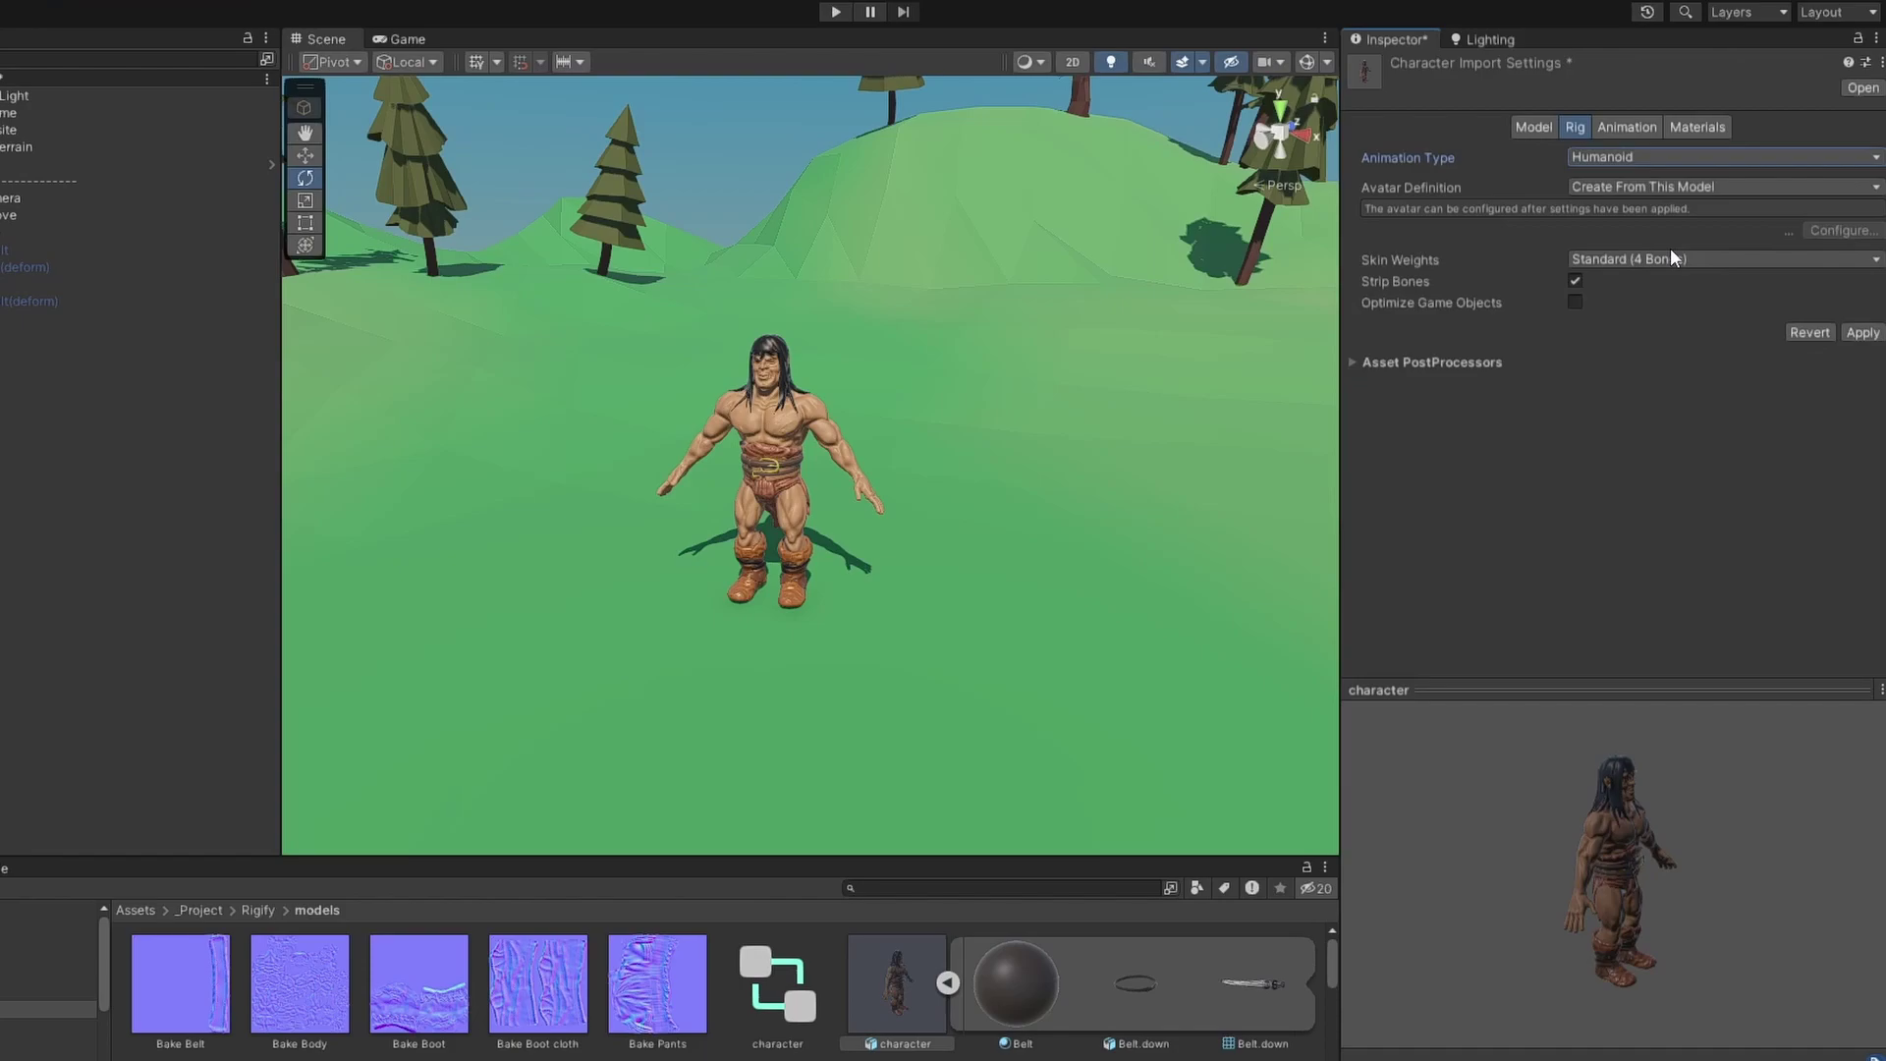
click(1859, 332)
click(1626, 148)
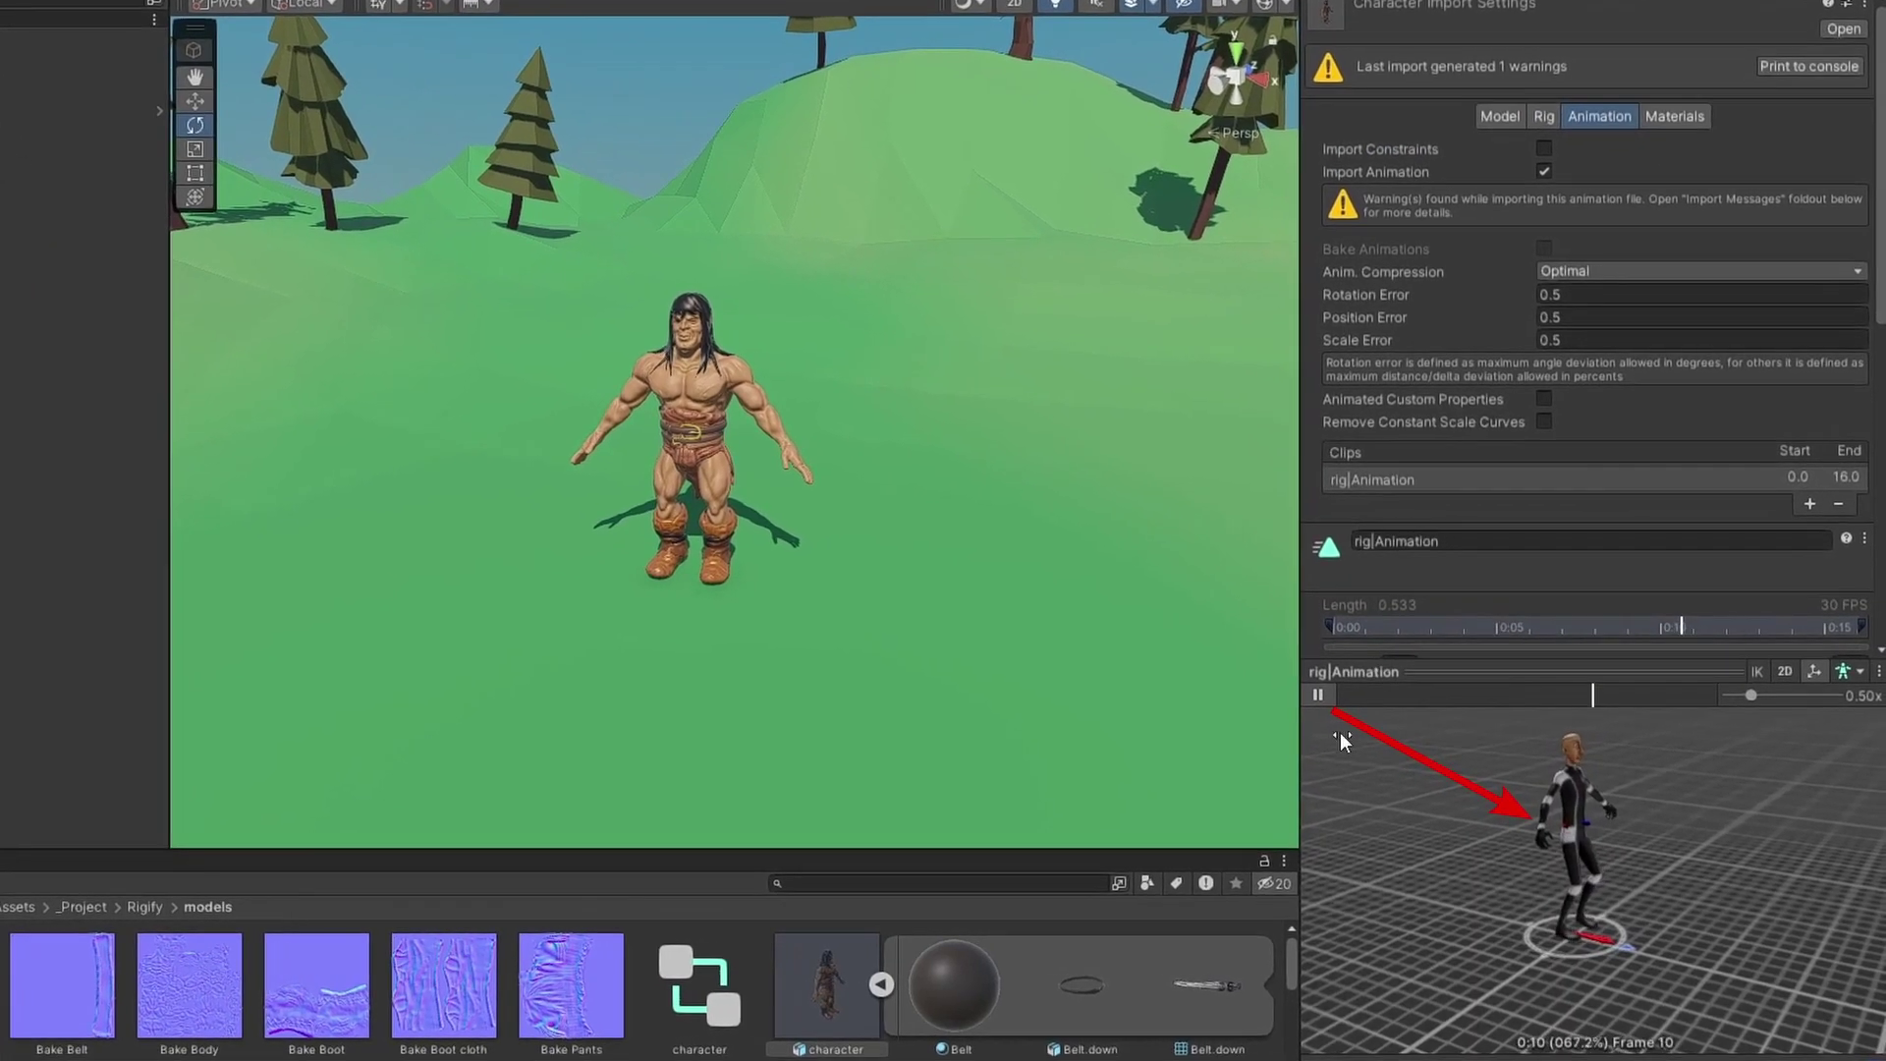
click(1317, 694)
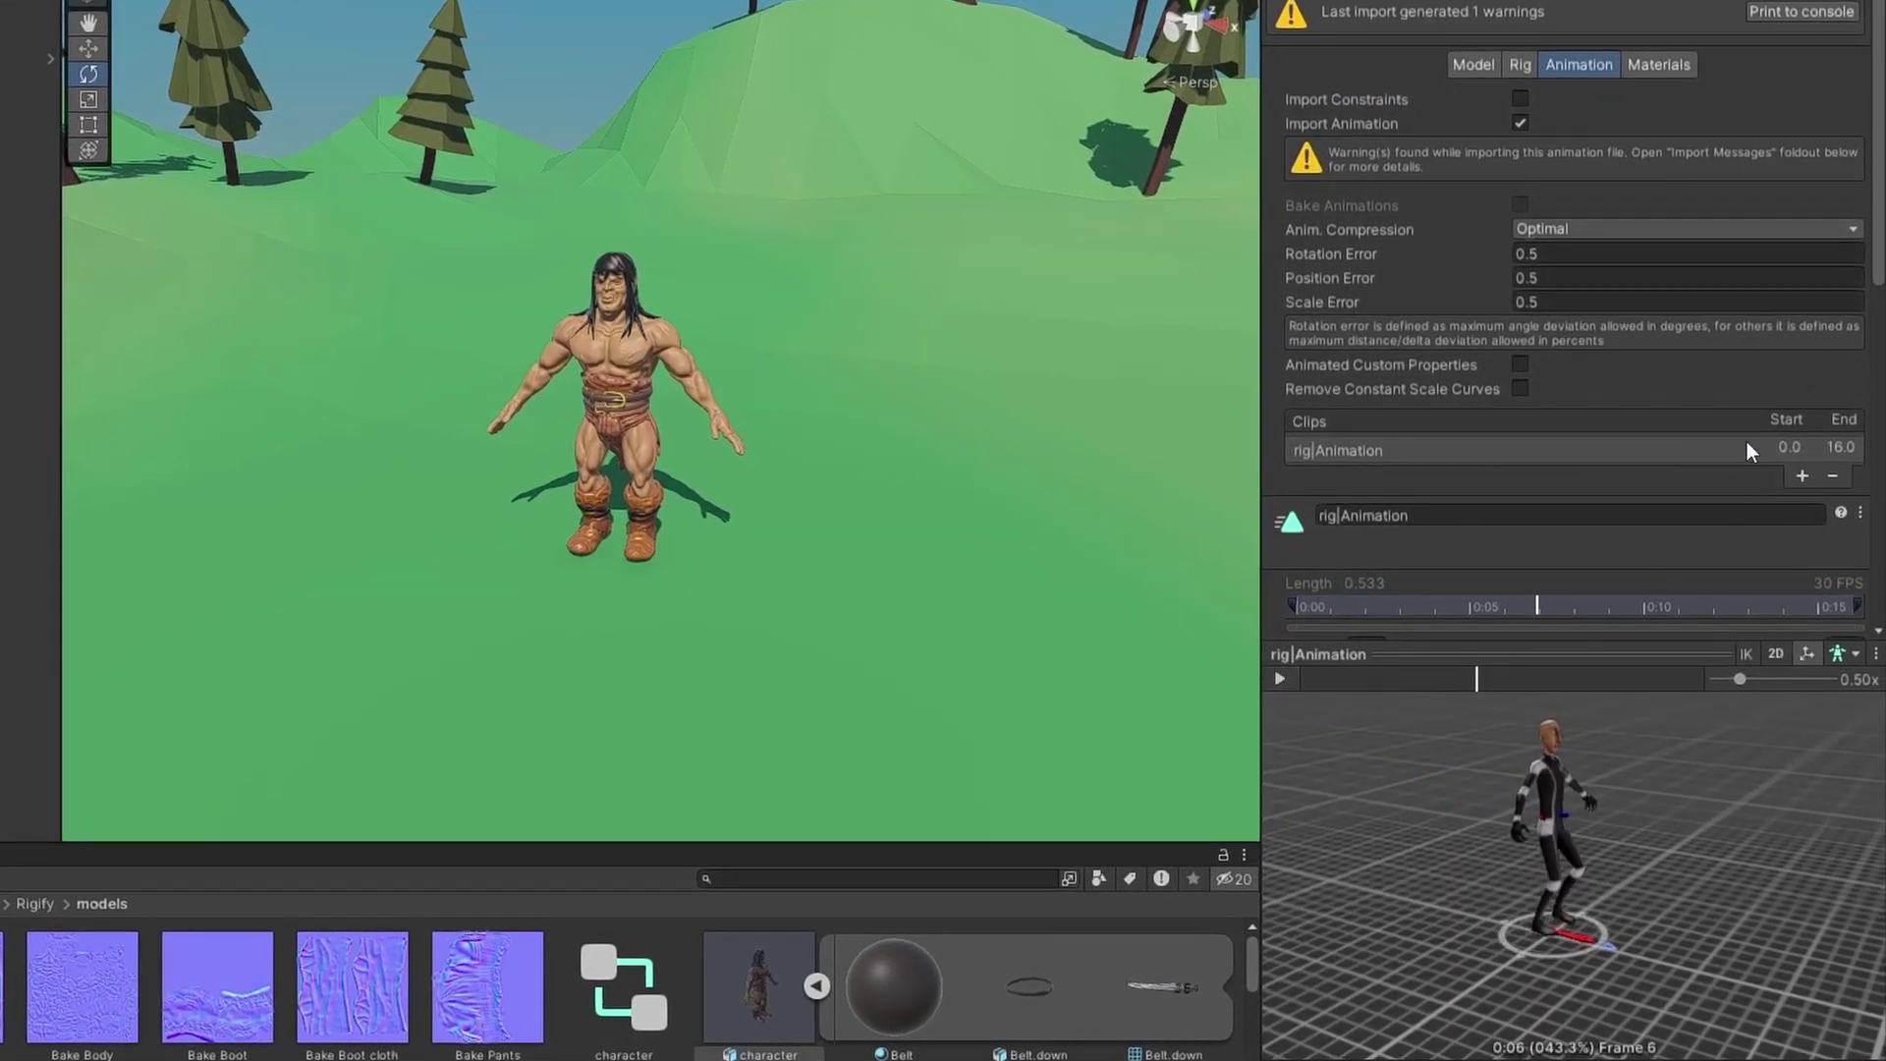
click(1524, 66)
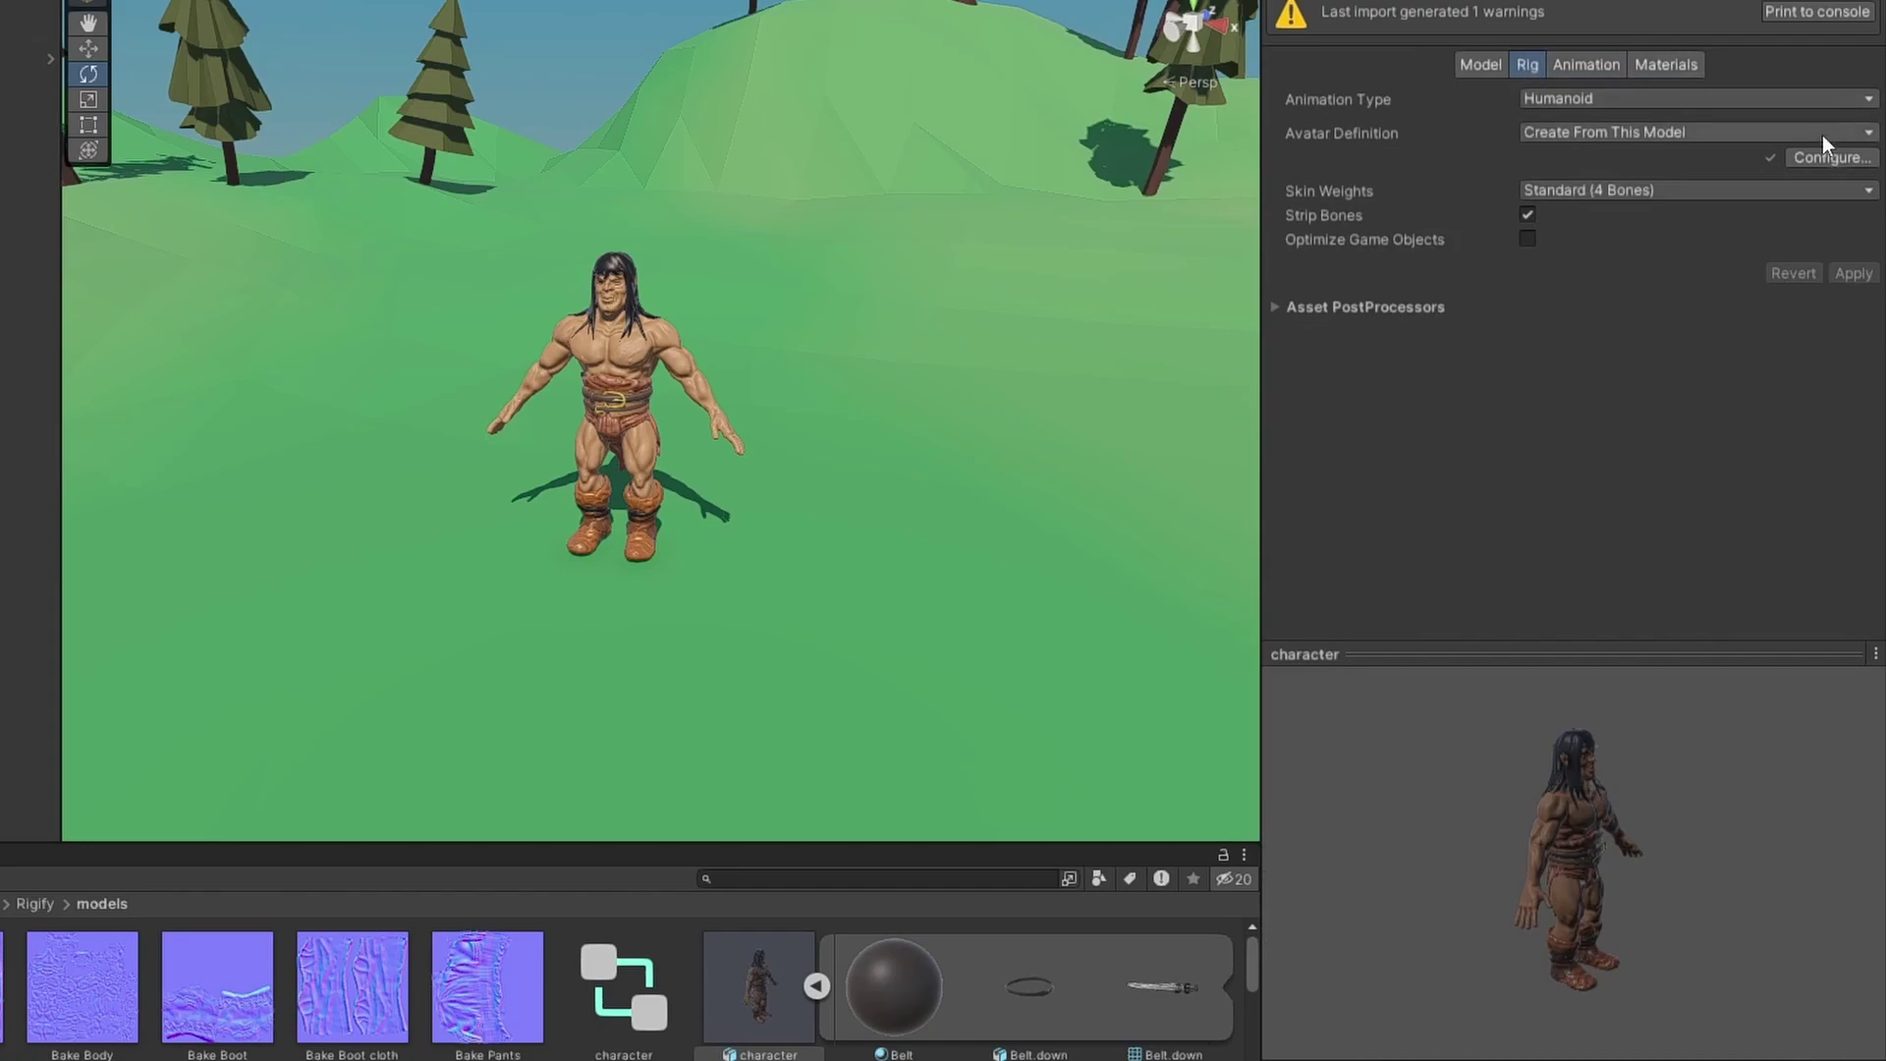
In the avatar configuration, remap Hips from DEF-char_root to DEF-spine, apply, and finish.
click(1830, 158)
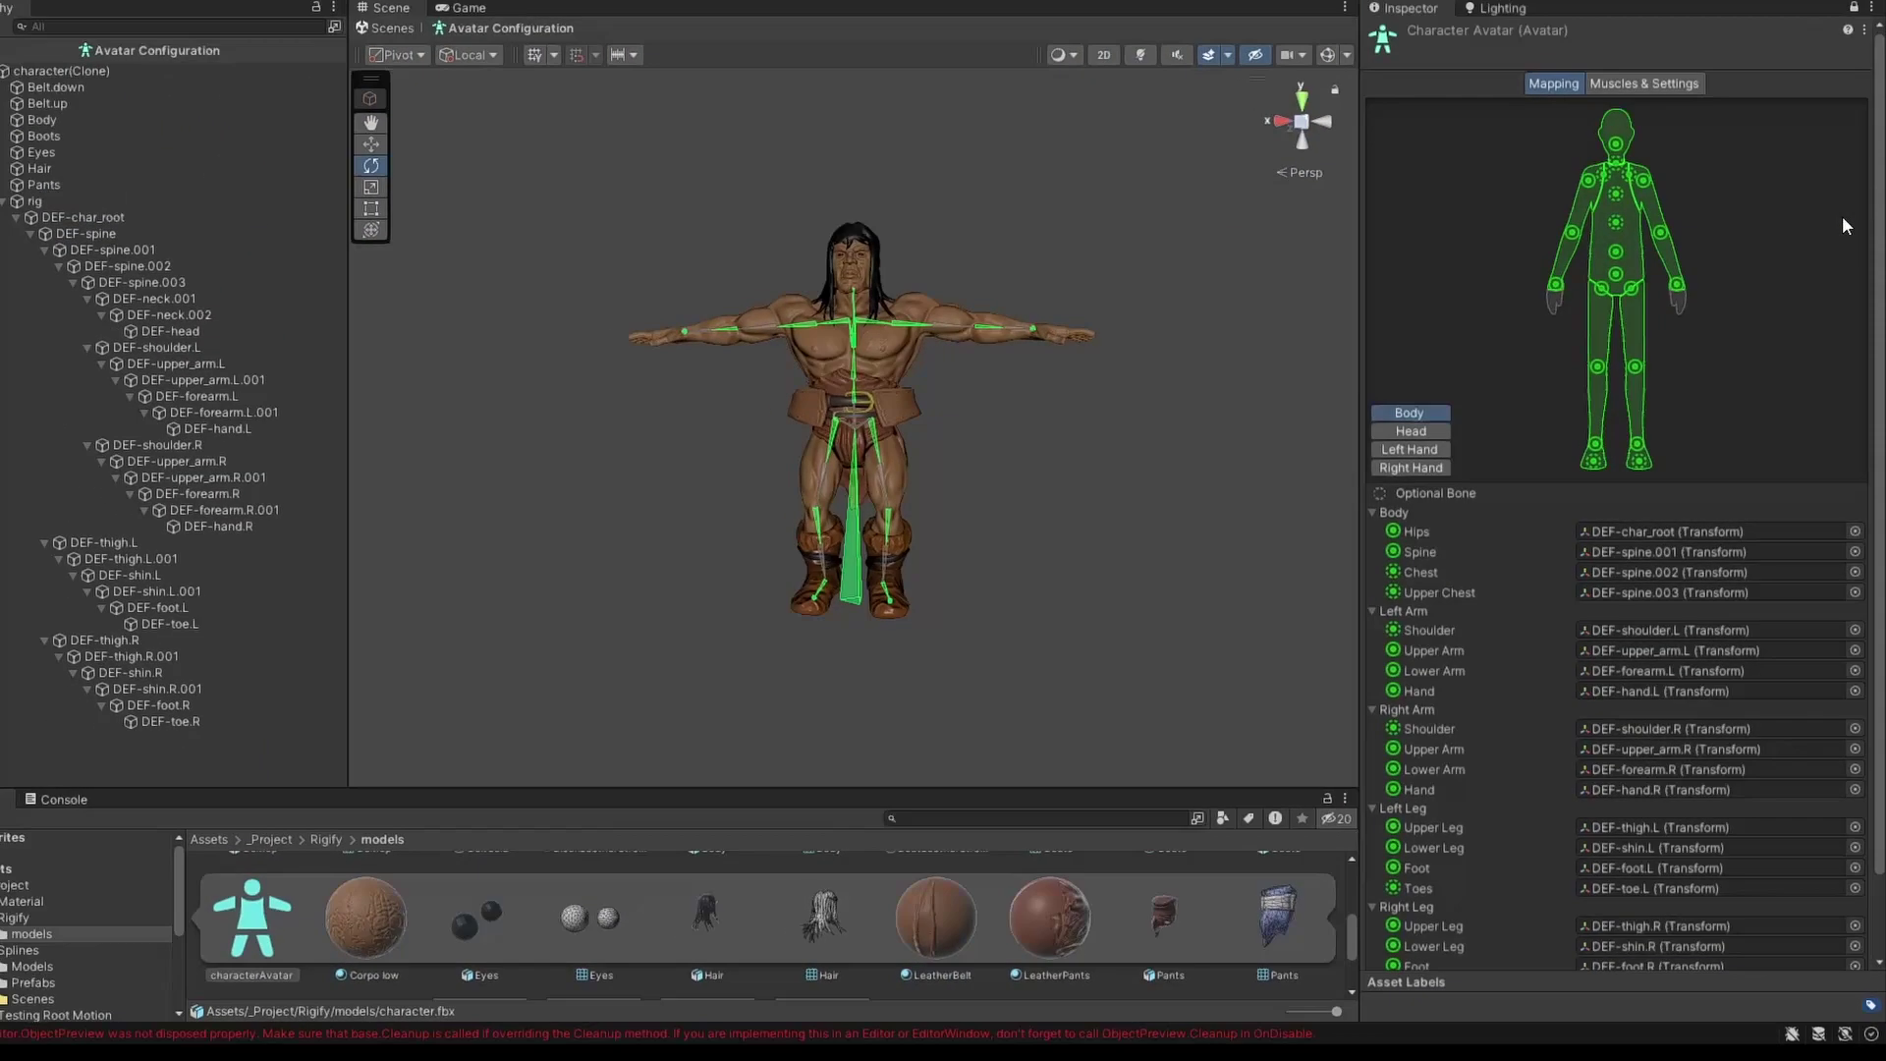
click(1615, 529)
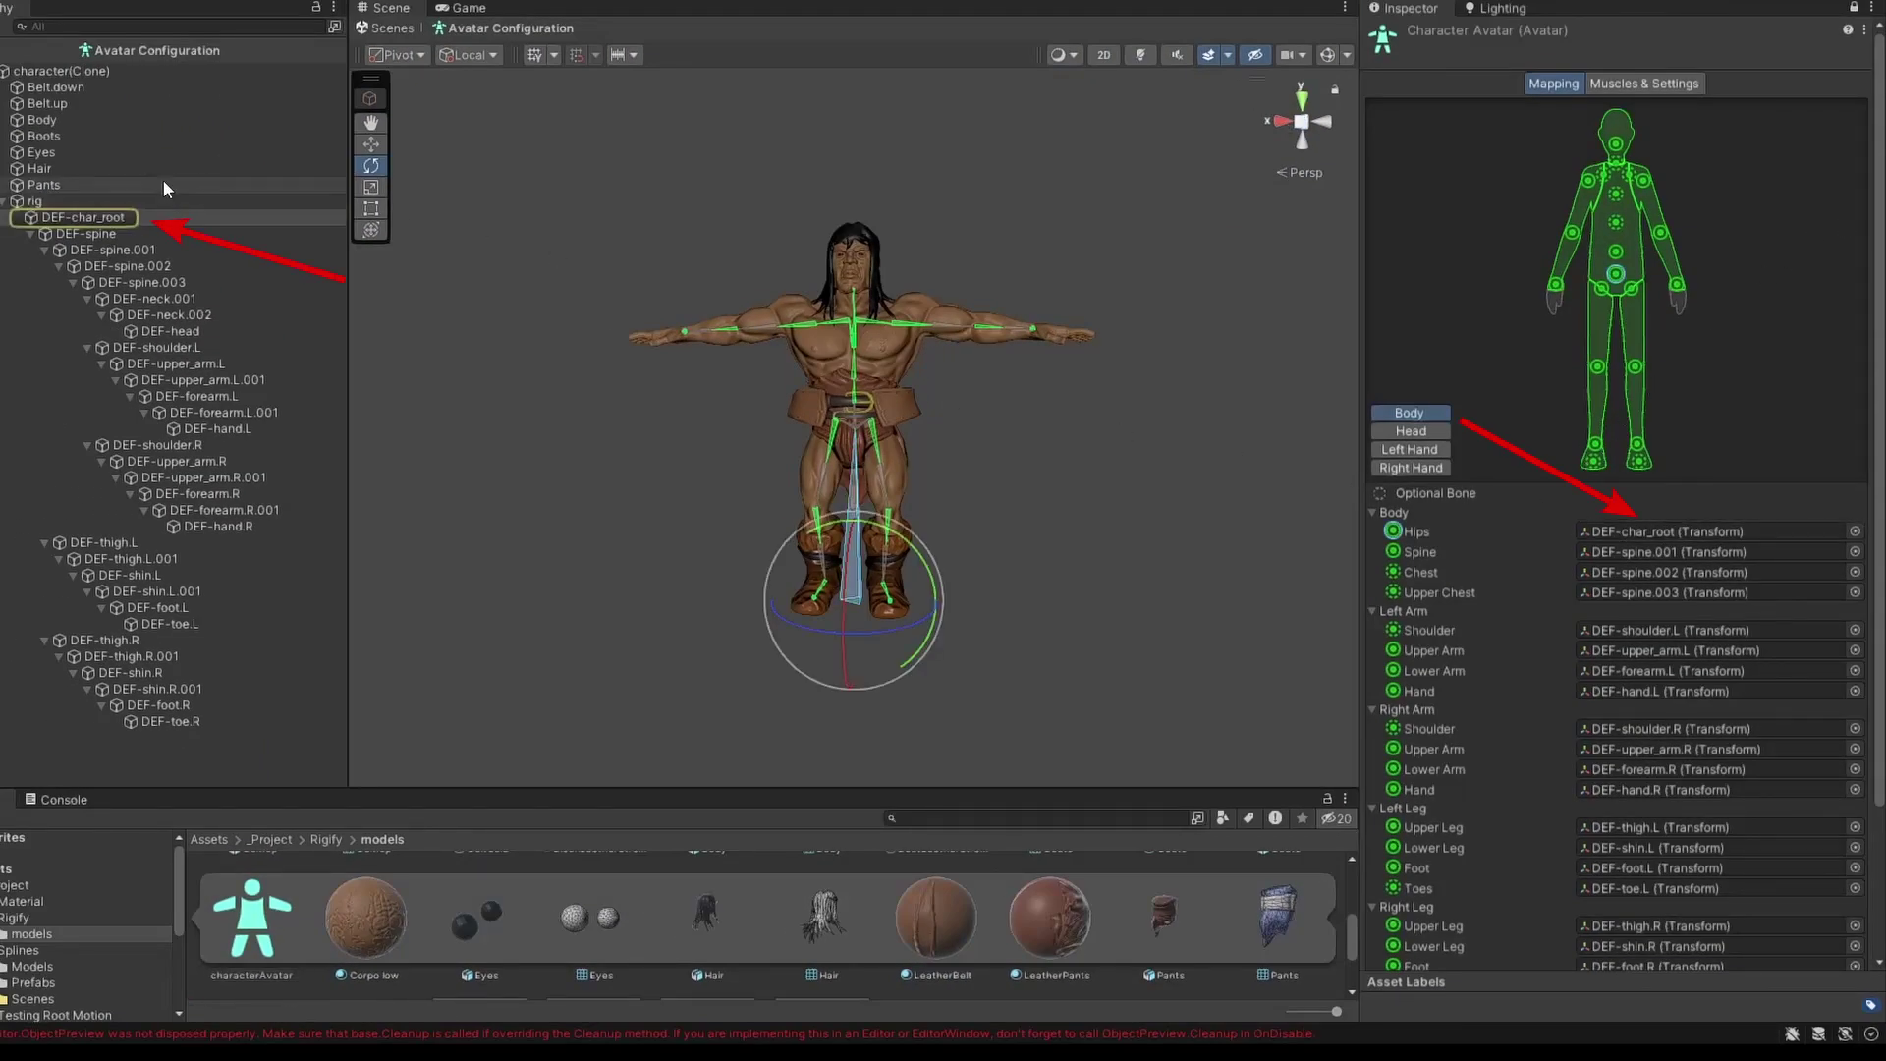
click(98, 233)
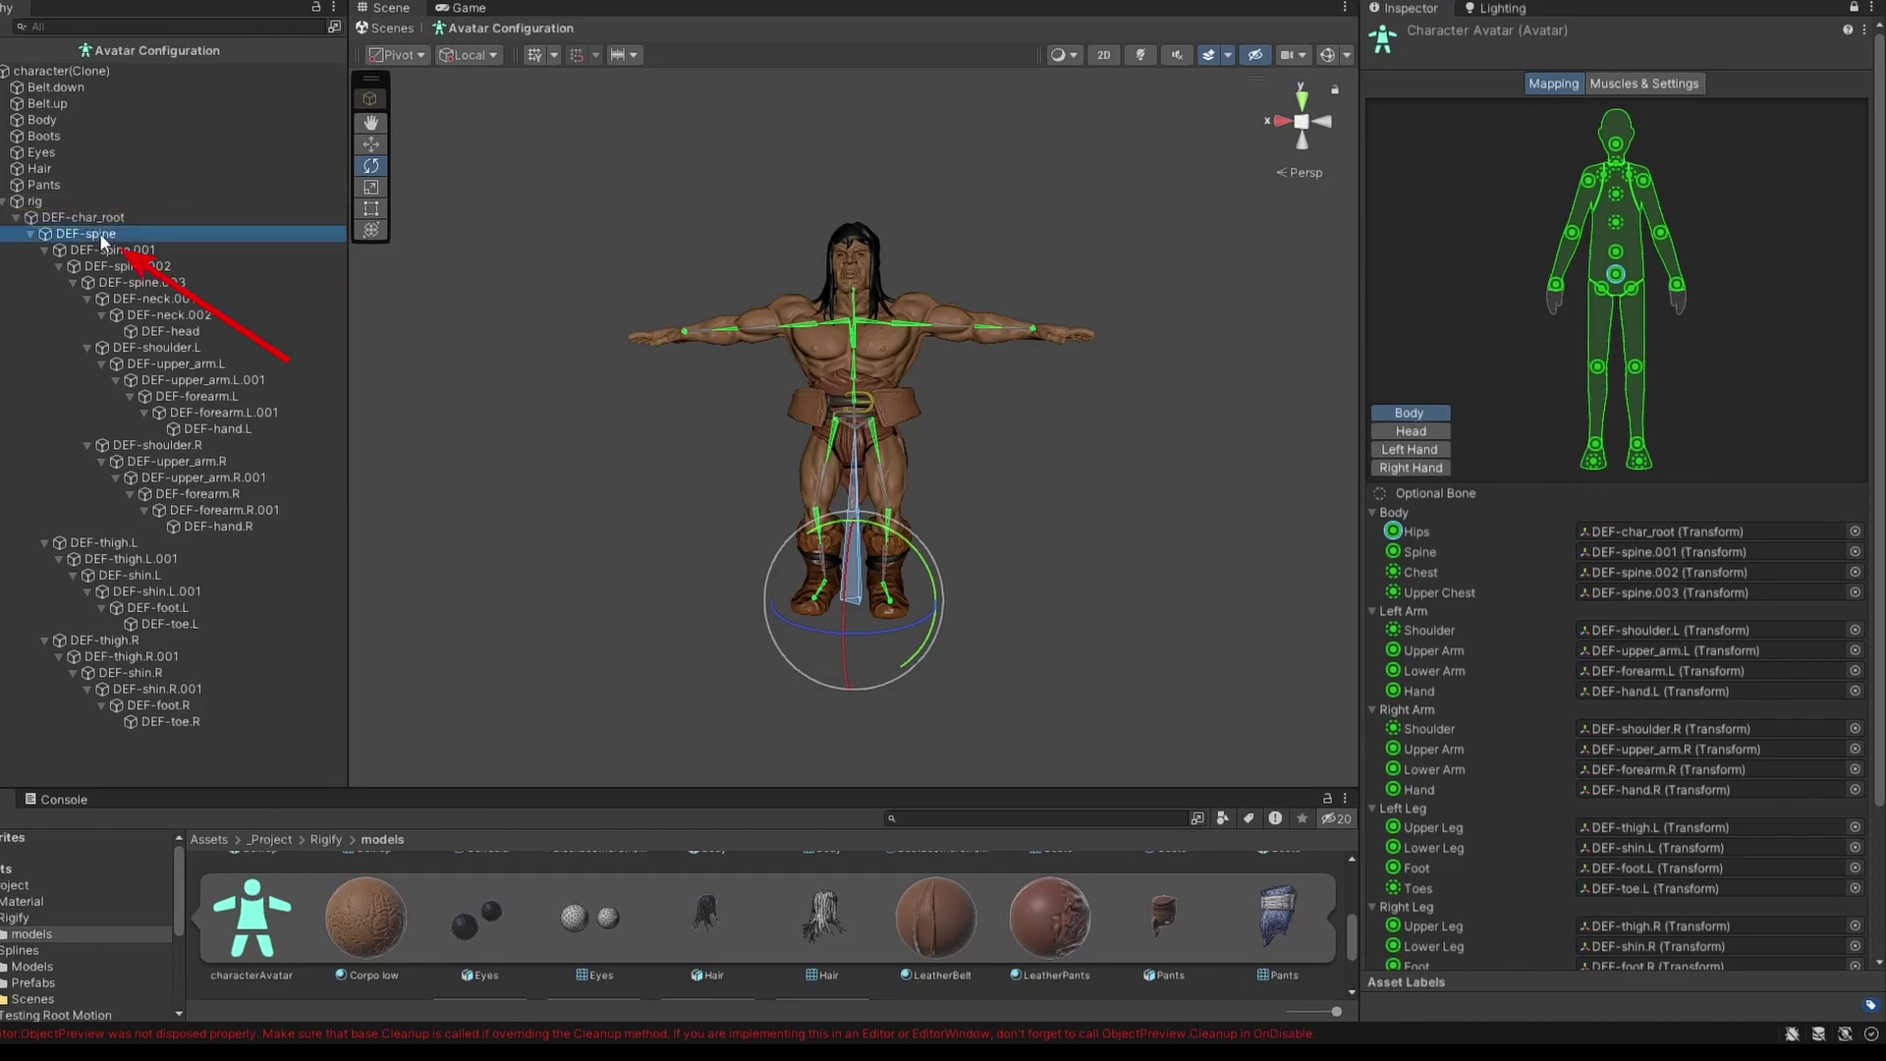
drag(100, 235, 494, 269)
mouse_move(1373, 381)
mouse_down()
mouse_move(1082, 362)
mouse_move(1507, 434)
mouse_move(1659, 532)
mouse_up()
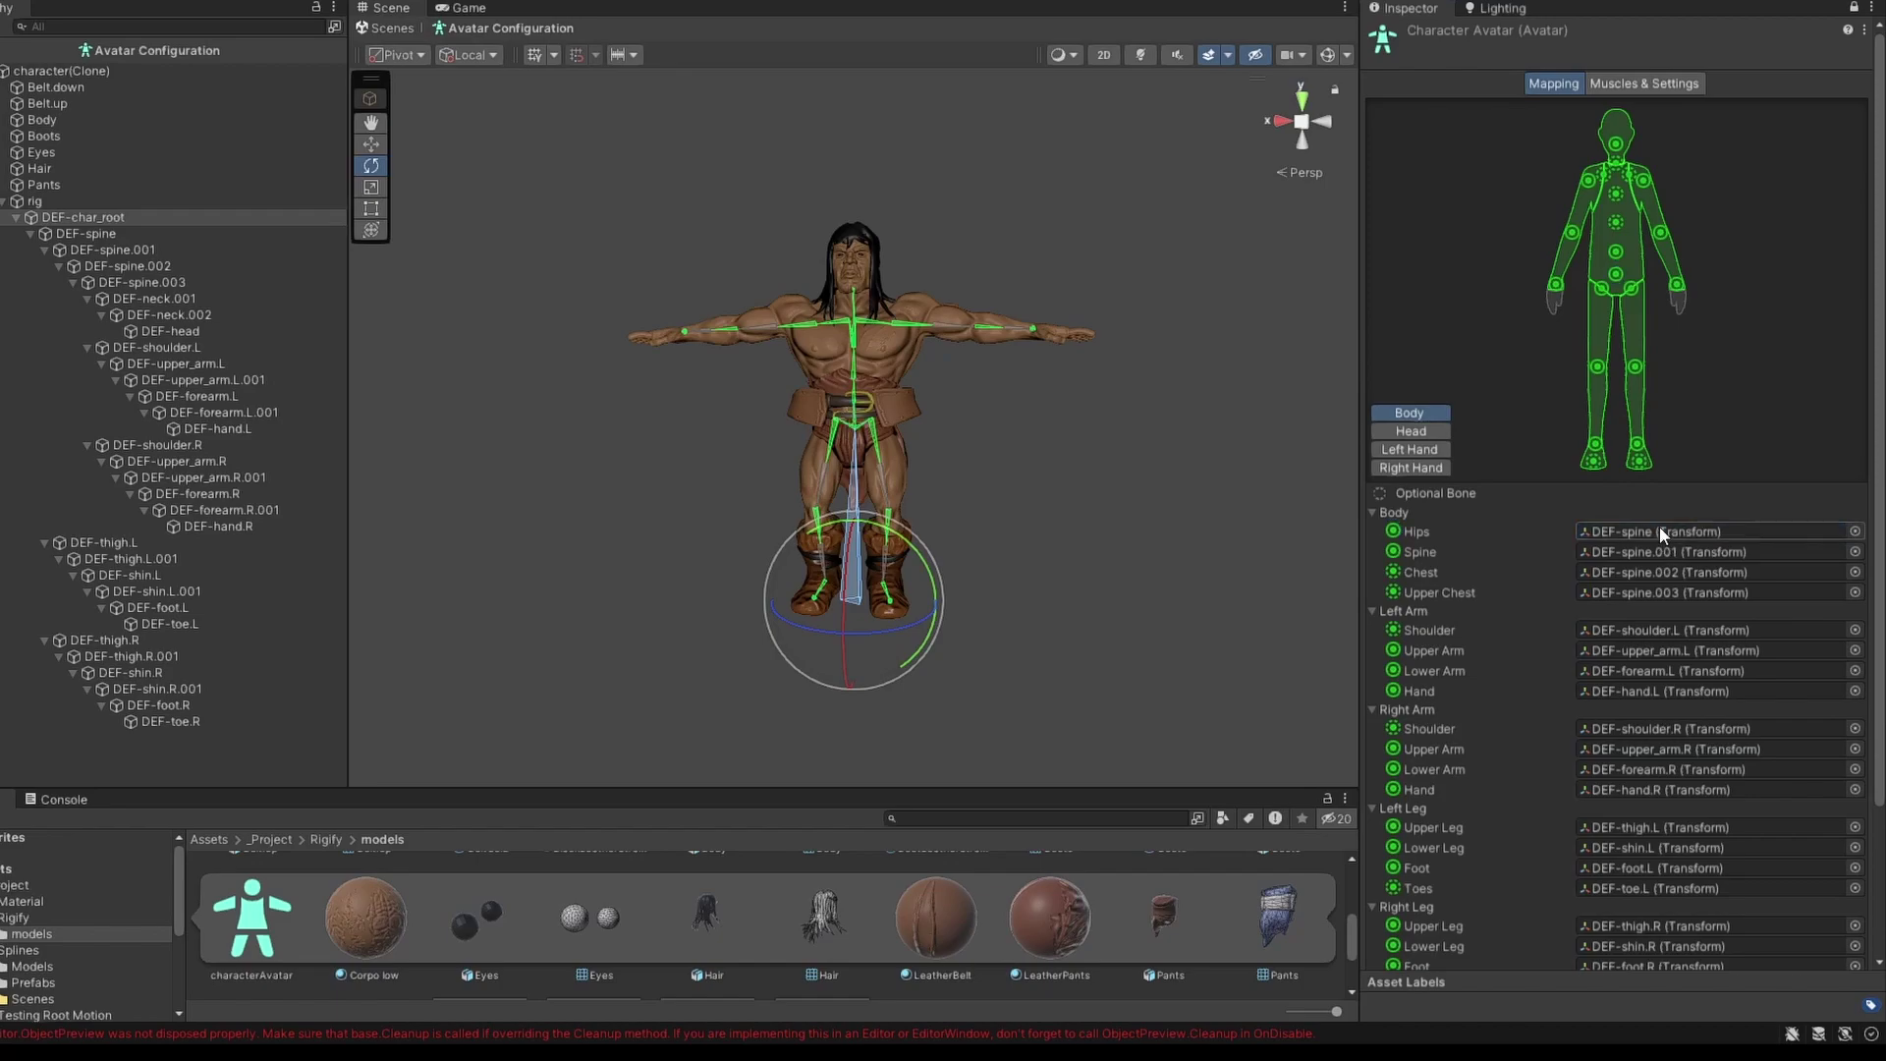
scroll(1689, 570, down, 3)
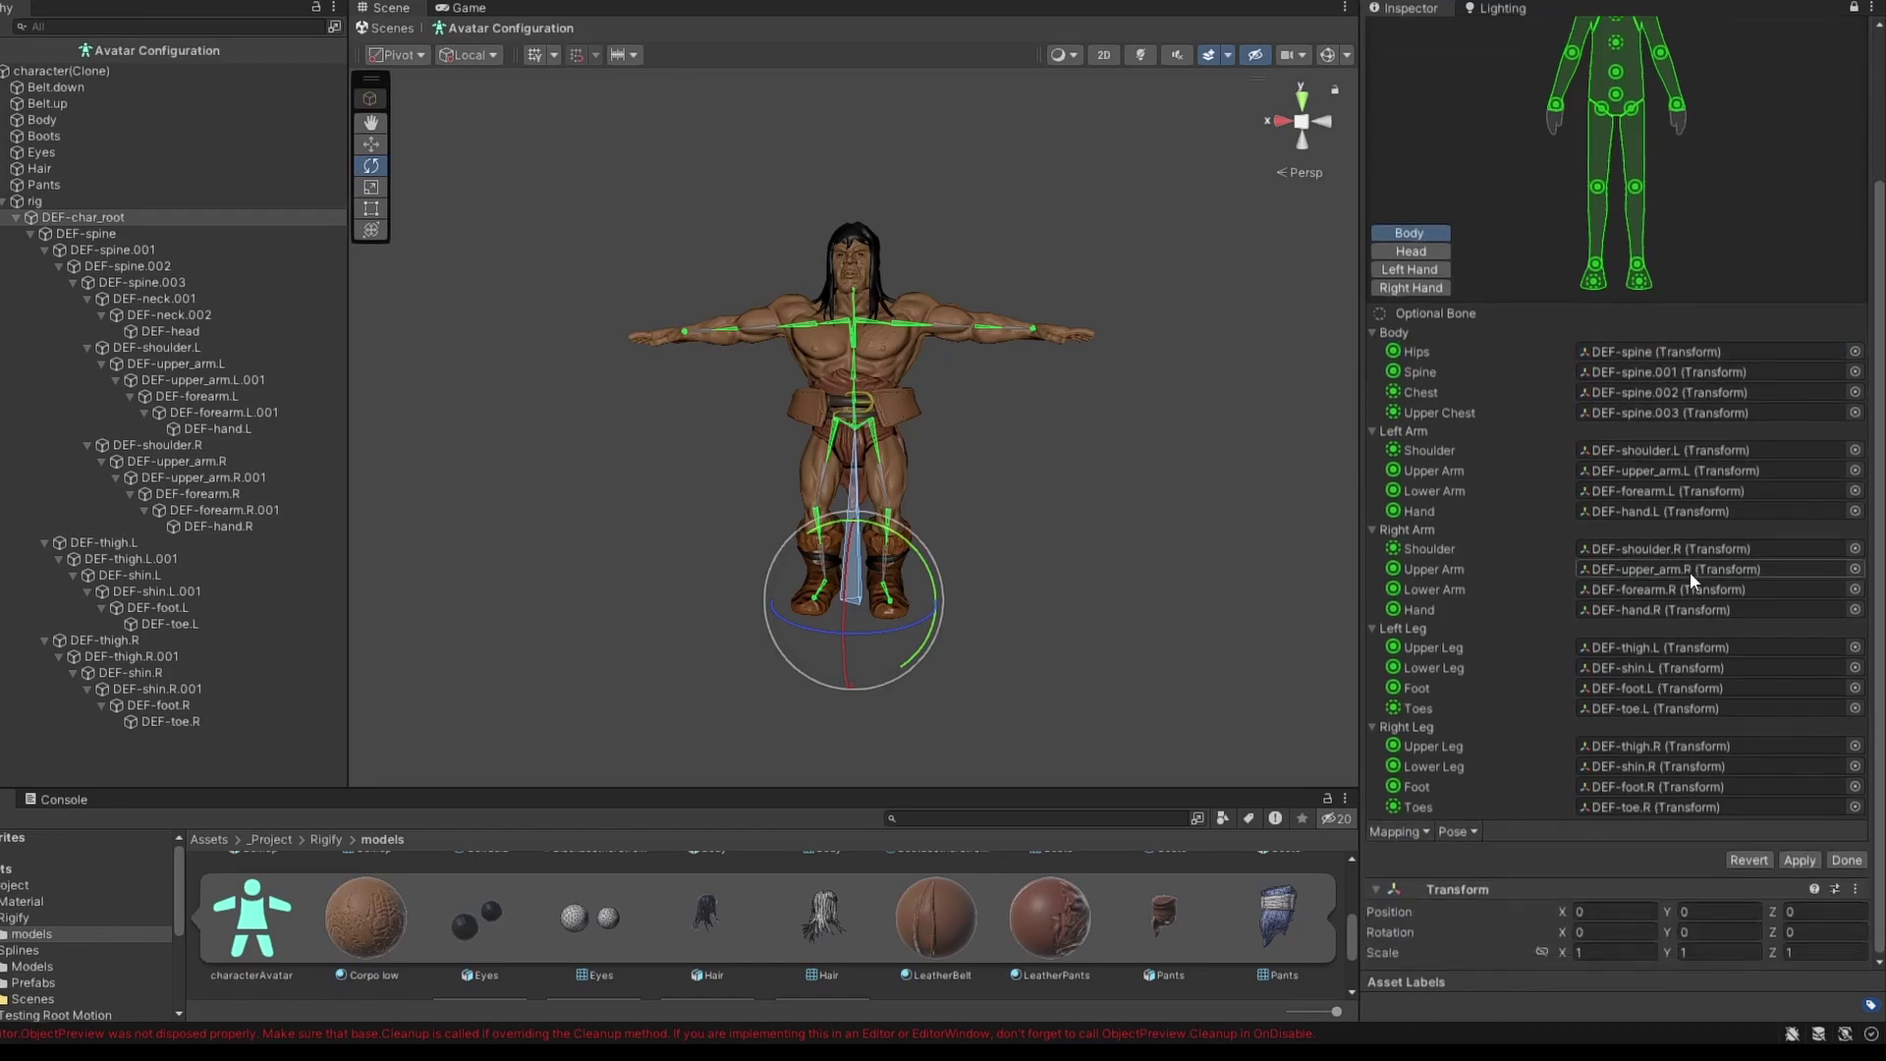
click(1802, 860)
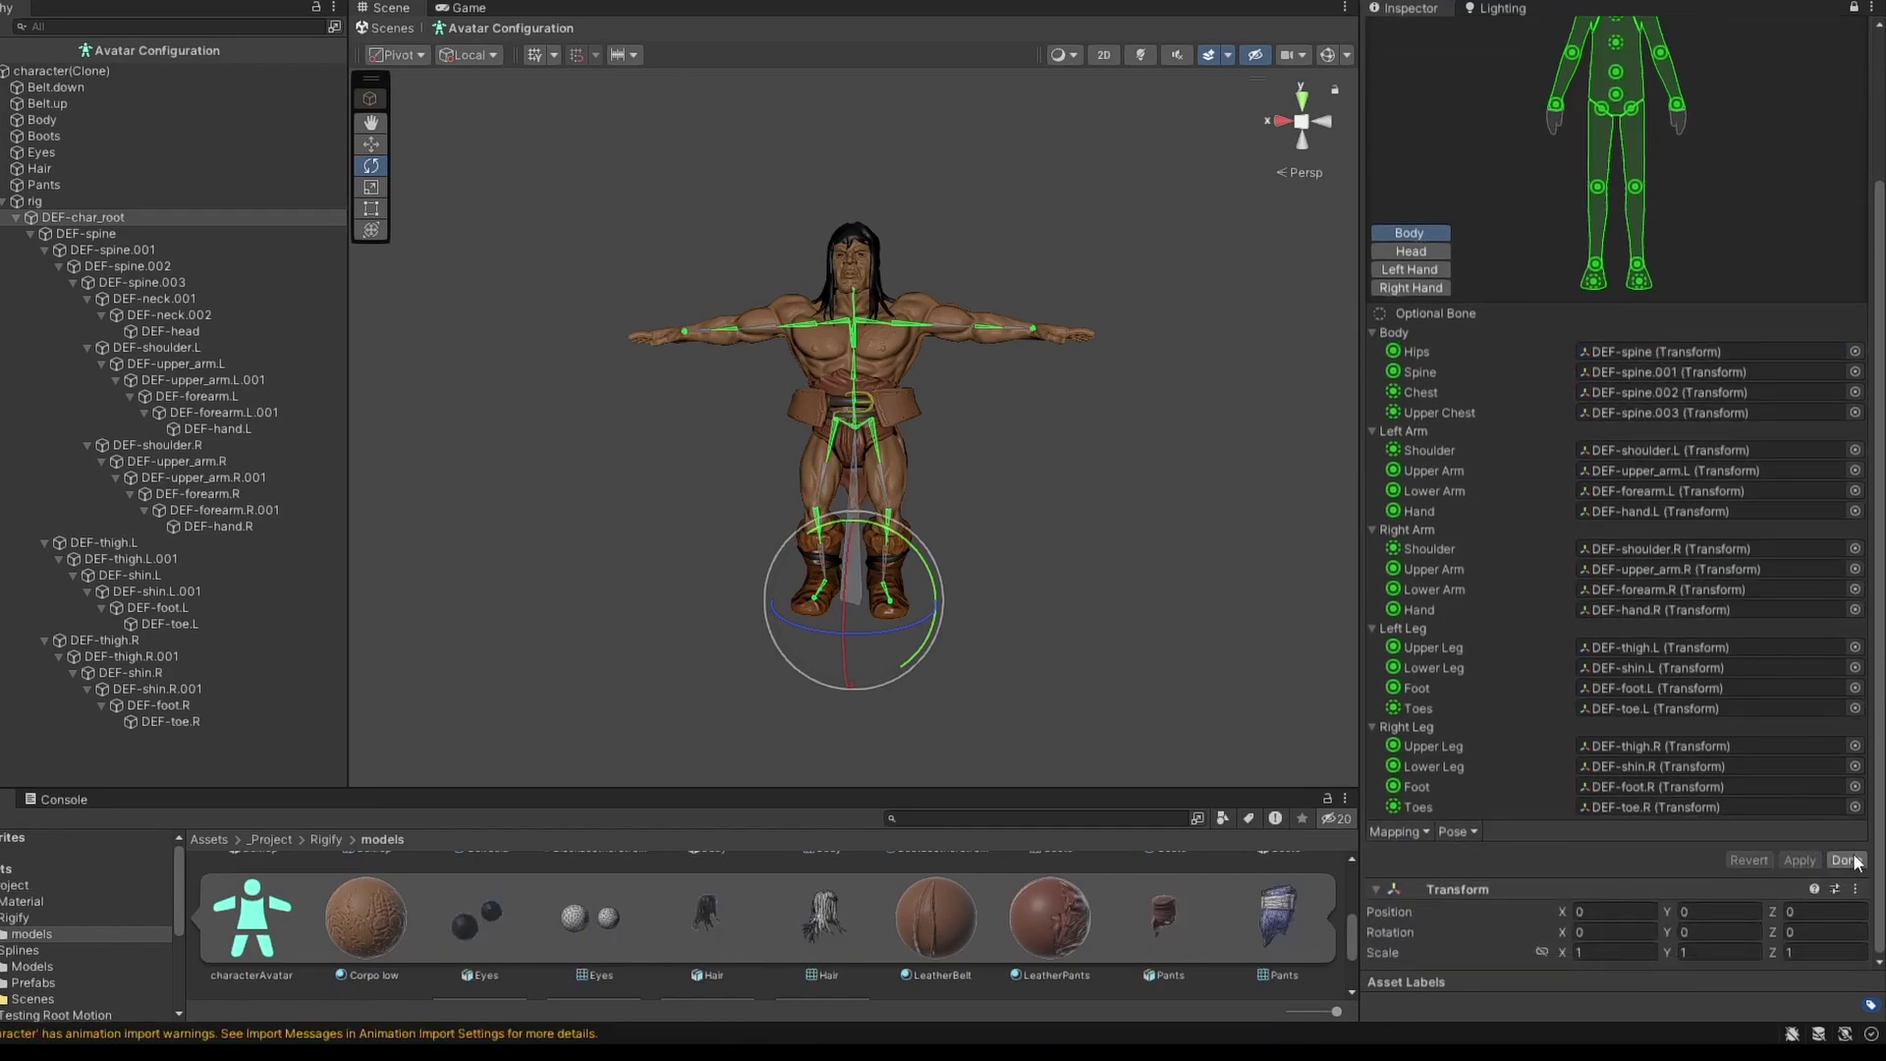
click(1847, 859)
Preview the character's animation clip again in the Animation import settings.
click(1621, 133)
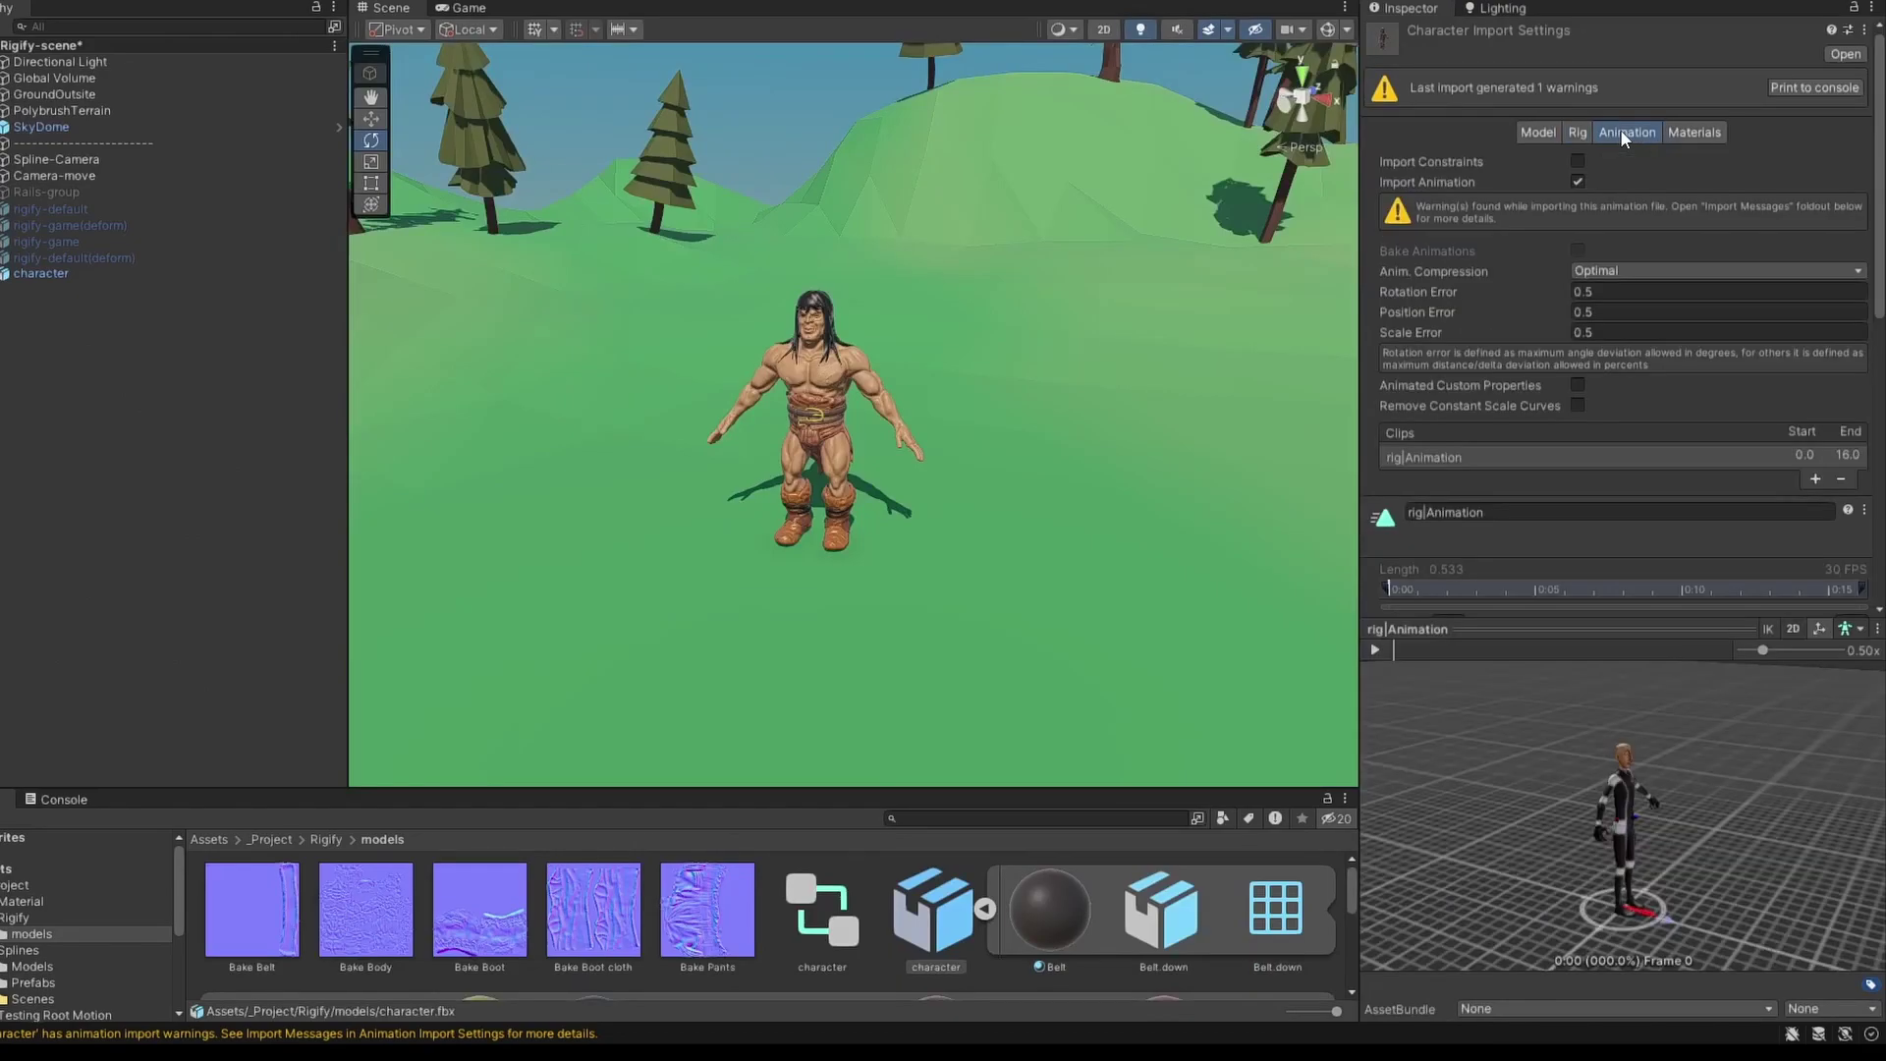
scroll(1688, 382, down, 6)
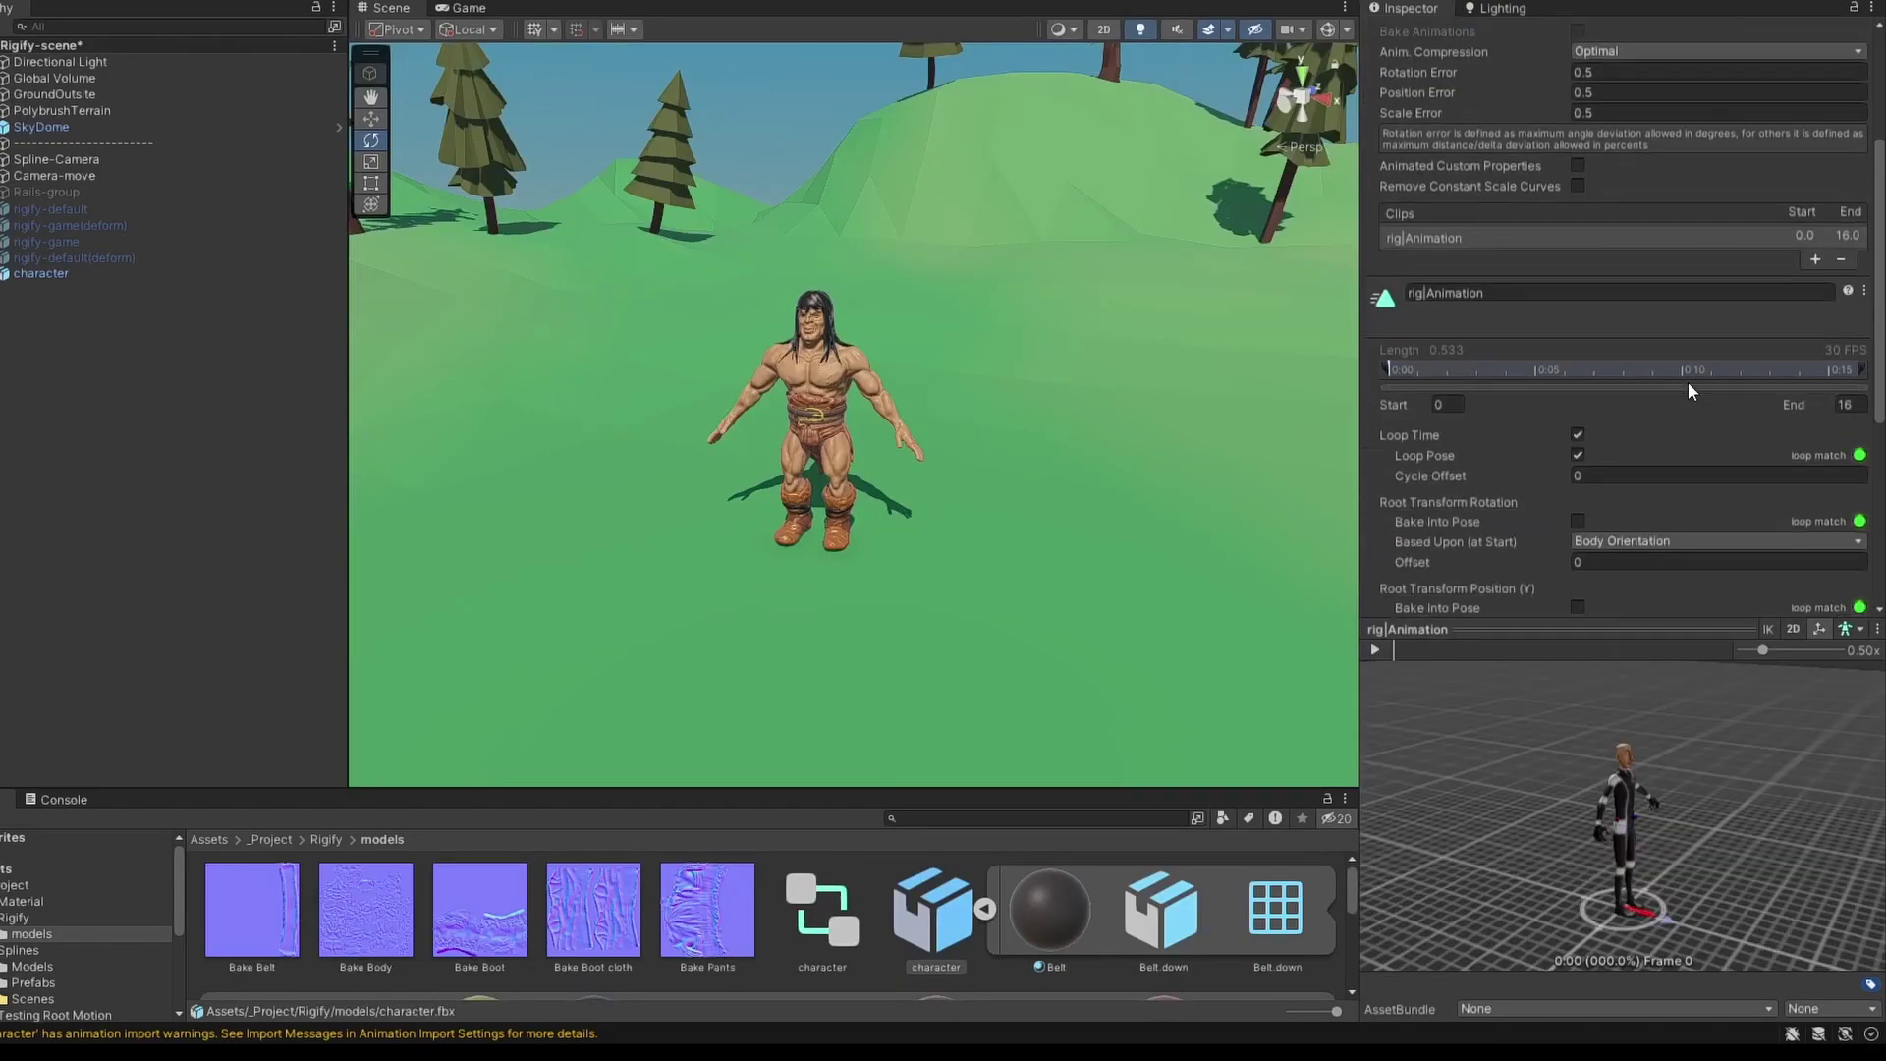
click(1376, 651)
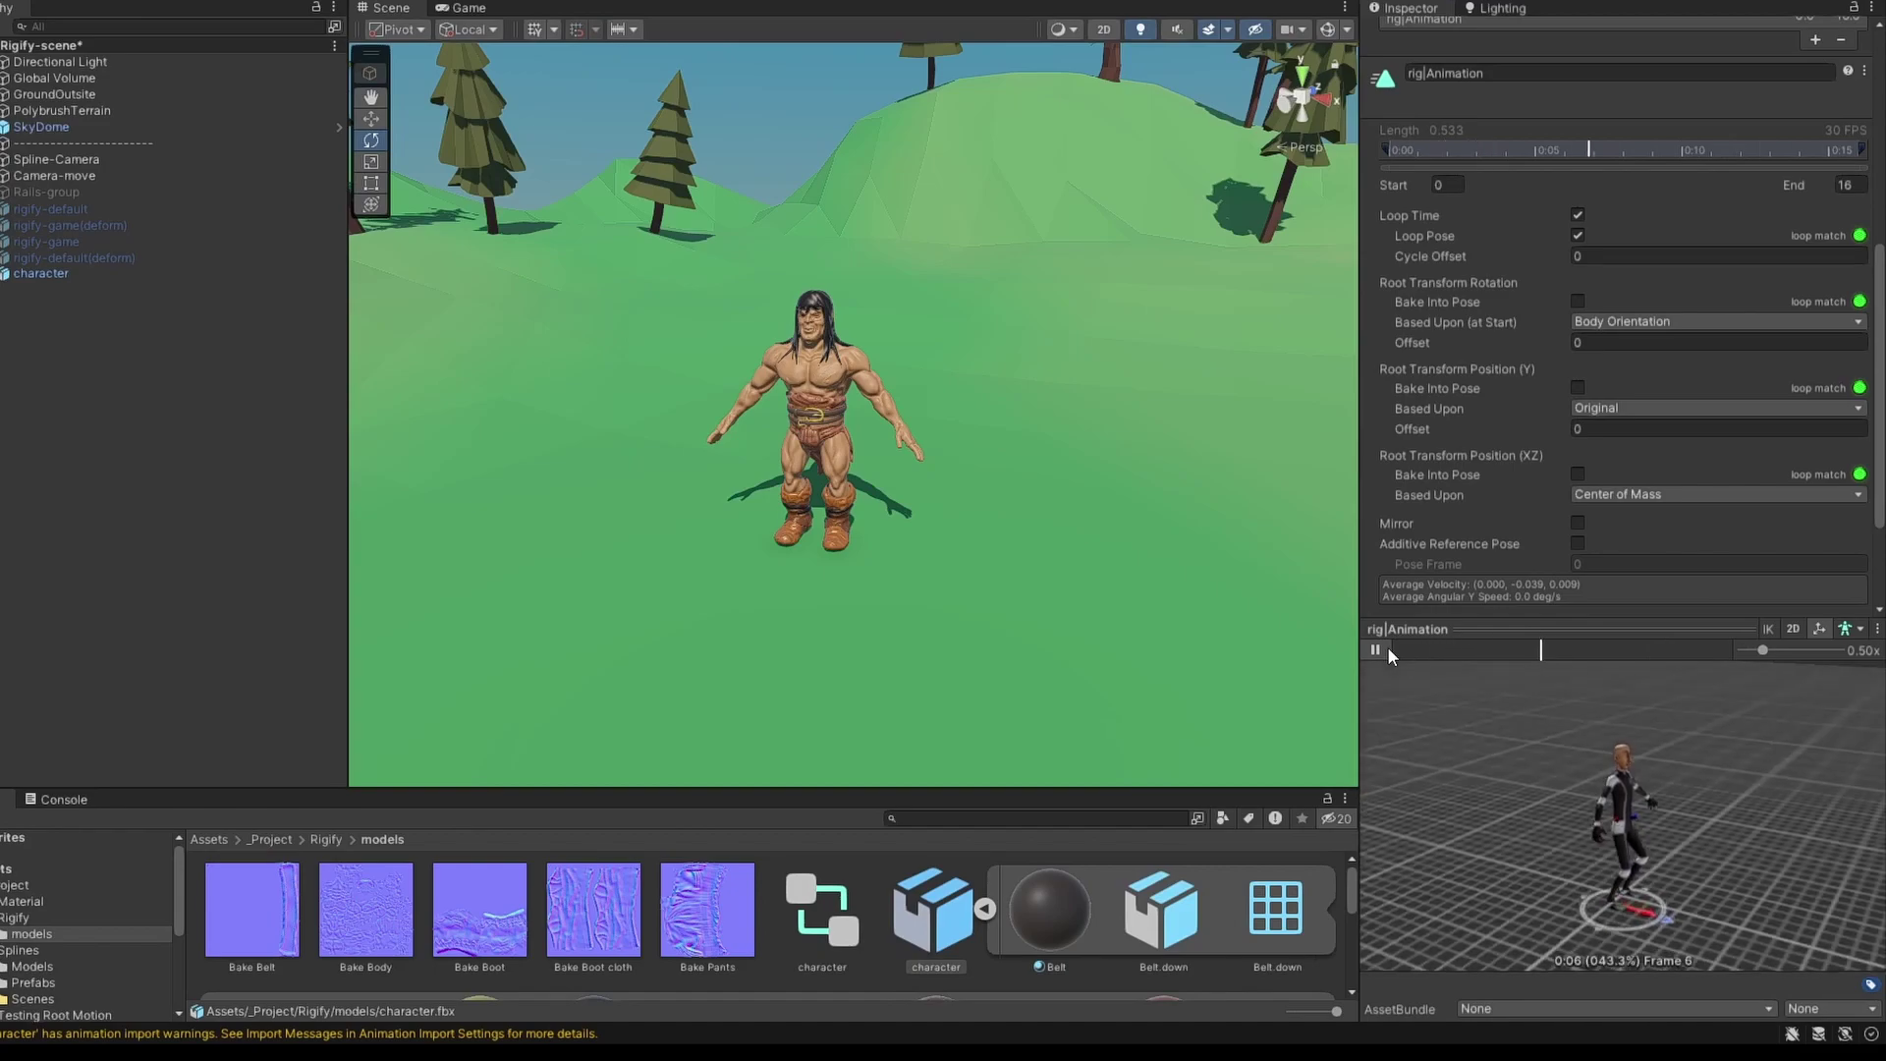
click(1385, 649)
Bake root rotation, Y and XZ position into pose, based upon Original, and apply.
click(1579, 303)
click(1611, 322)
click(1616, 344)
click(1579, 389)
click(1579, 475)
click(1614, 496)
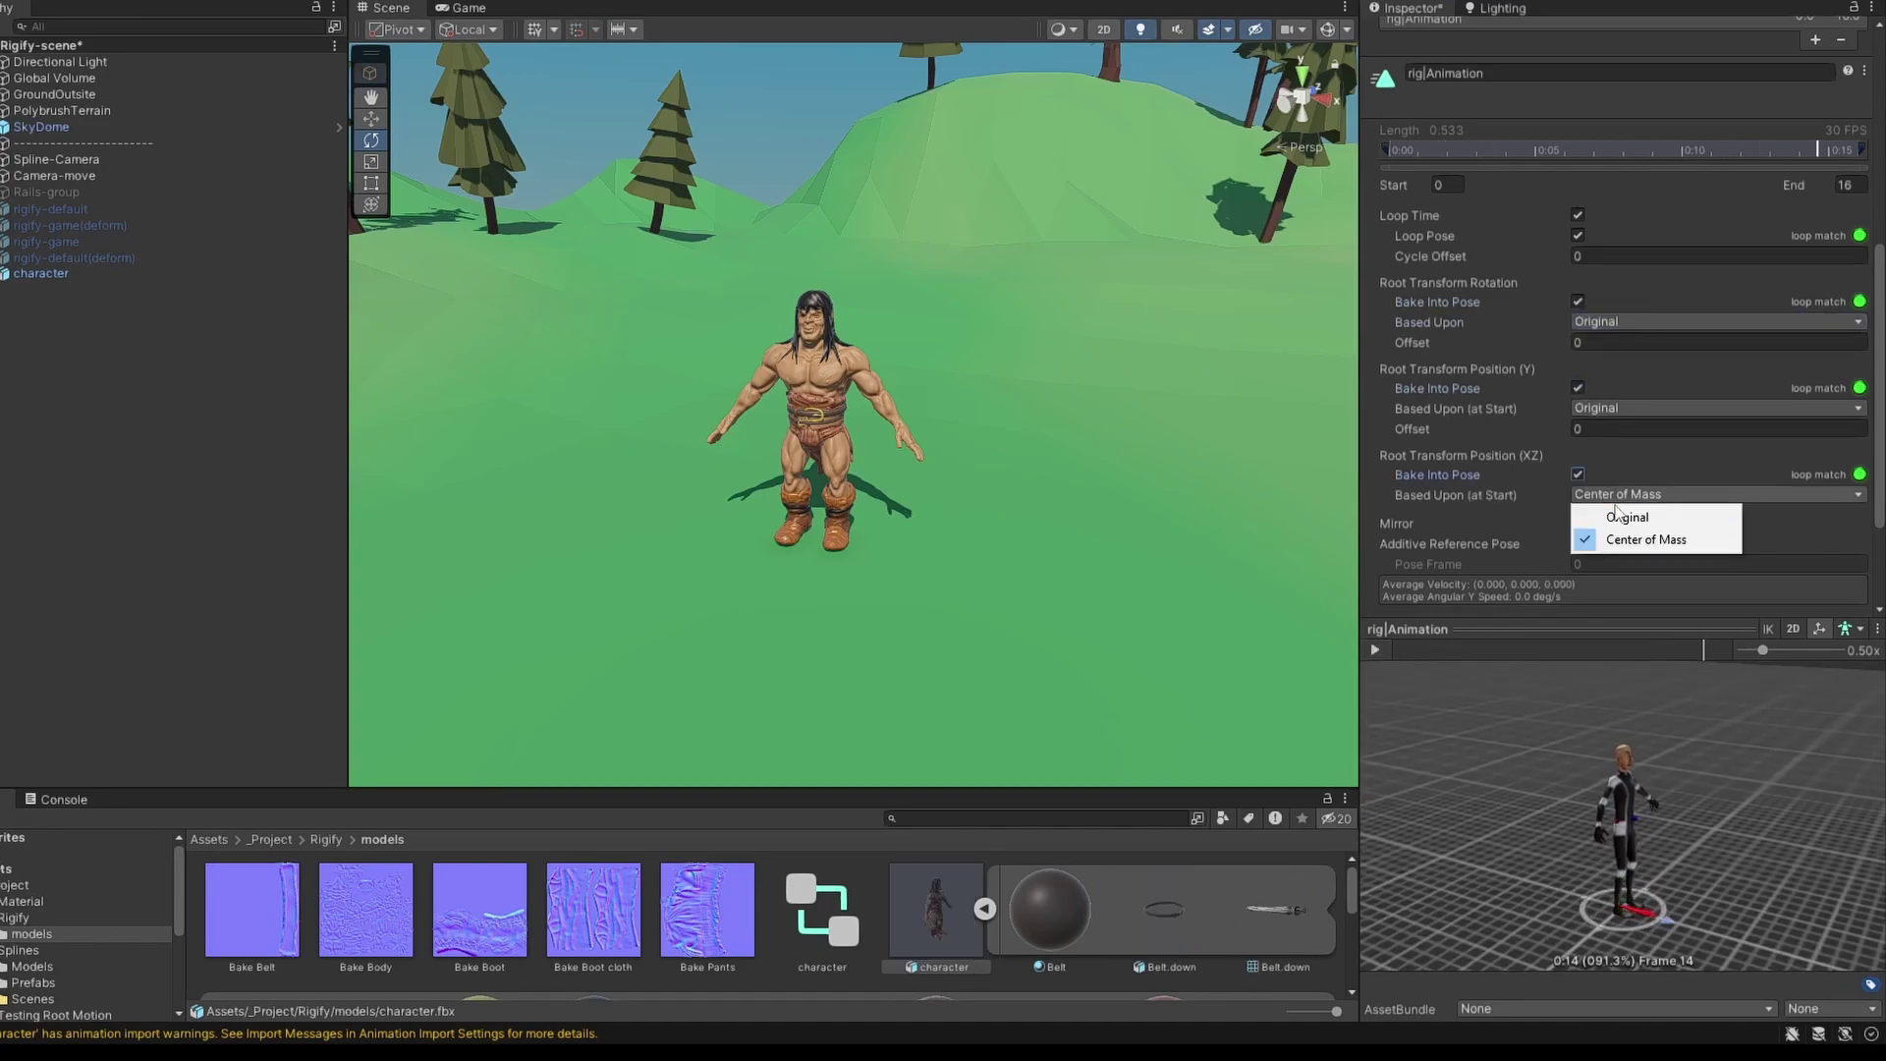
click(1628, 517)
scroll(1670, 442, down, 3)
click(1845, 573)
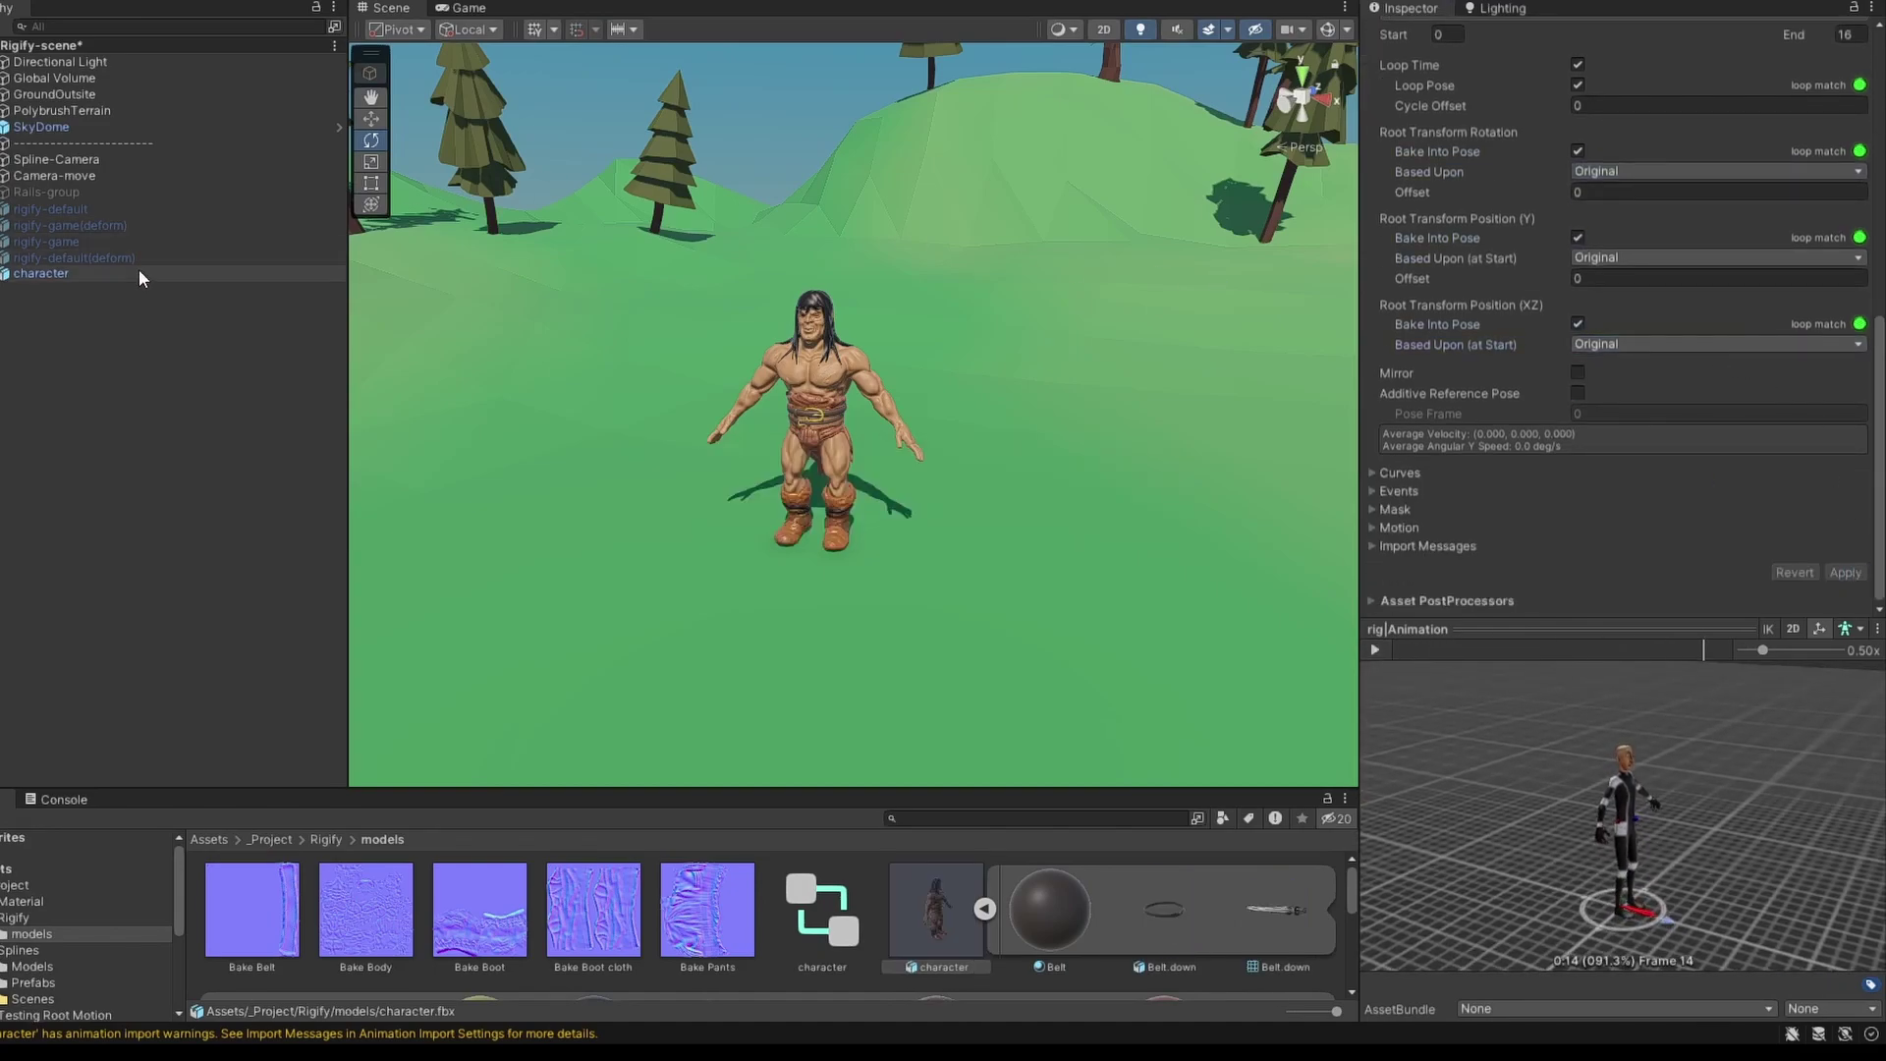
Assign characterAvatar to the scene character's Animator and play the scene.
click(127, 278)
click(1695, 282)
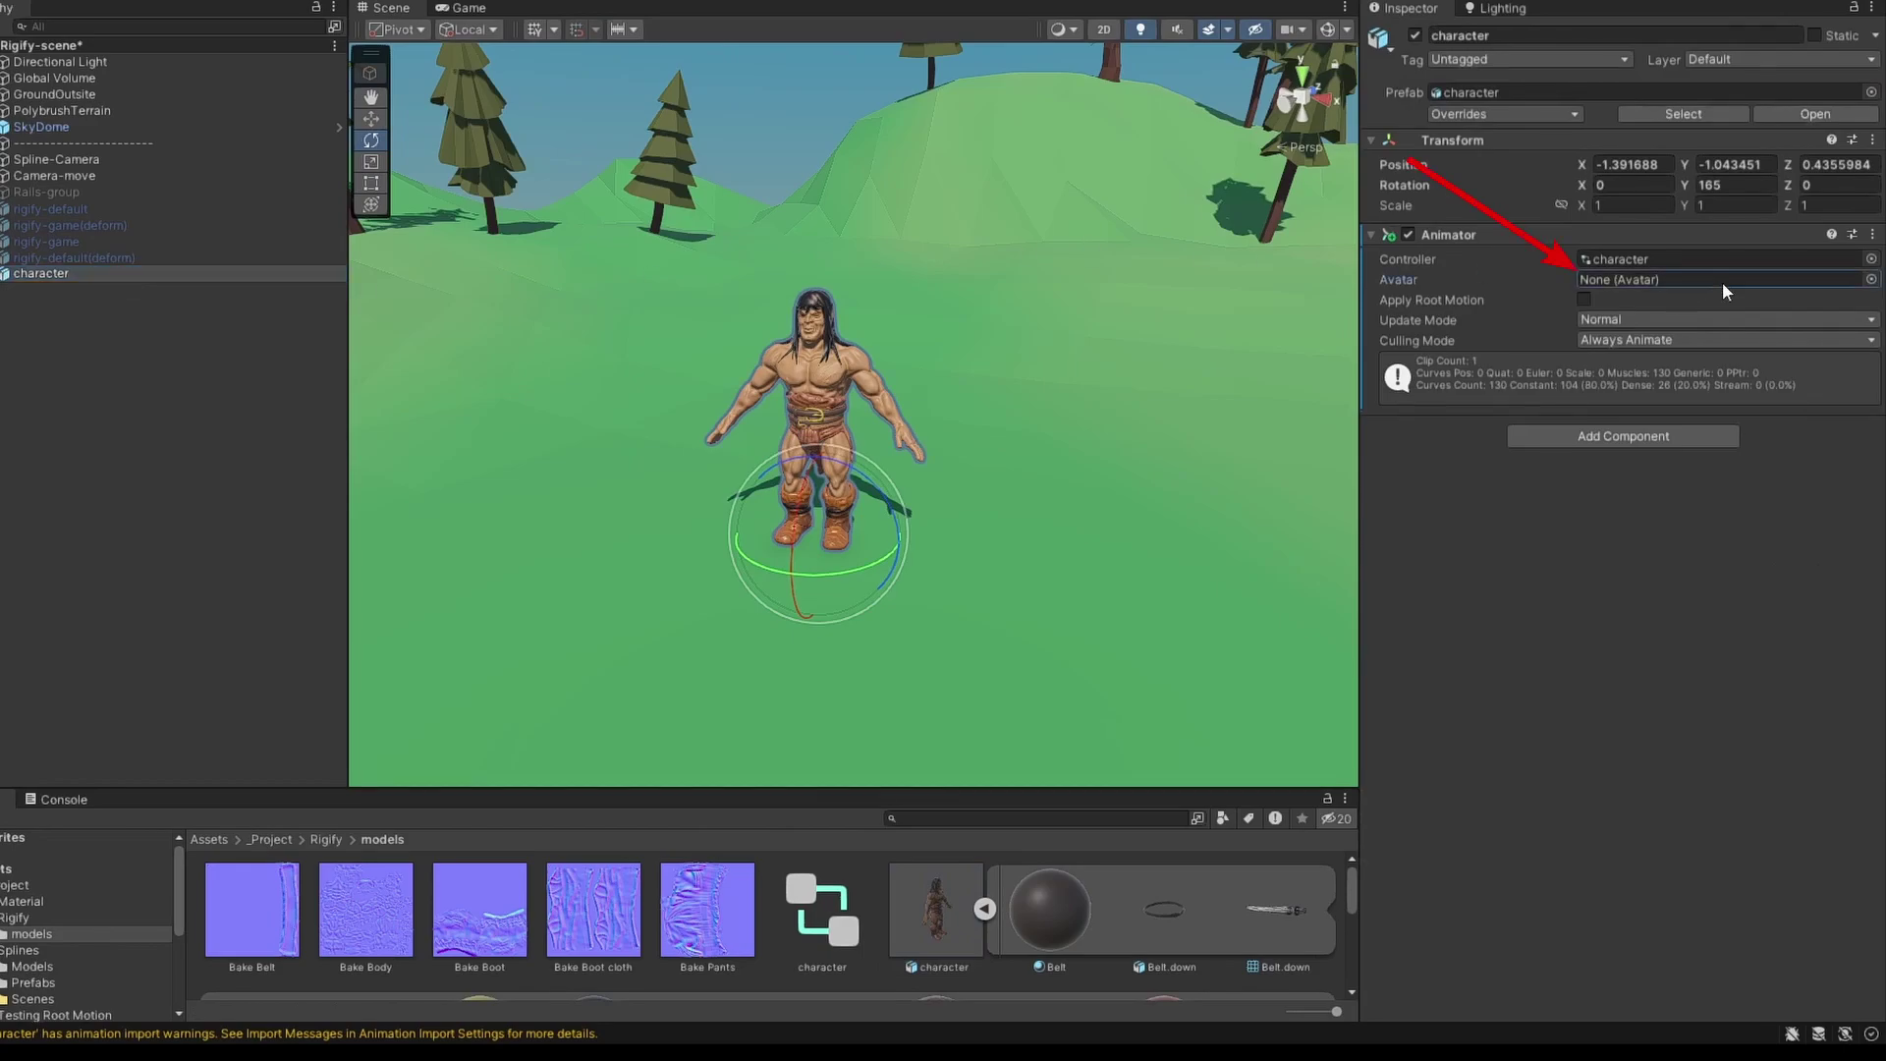
scroll(982, 889, down, 3)
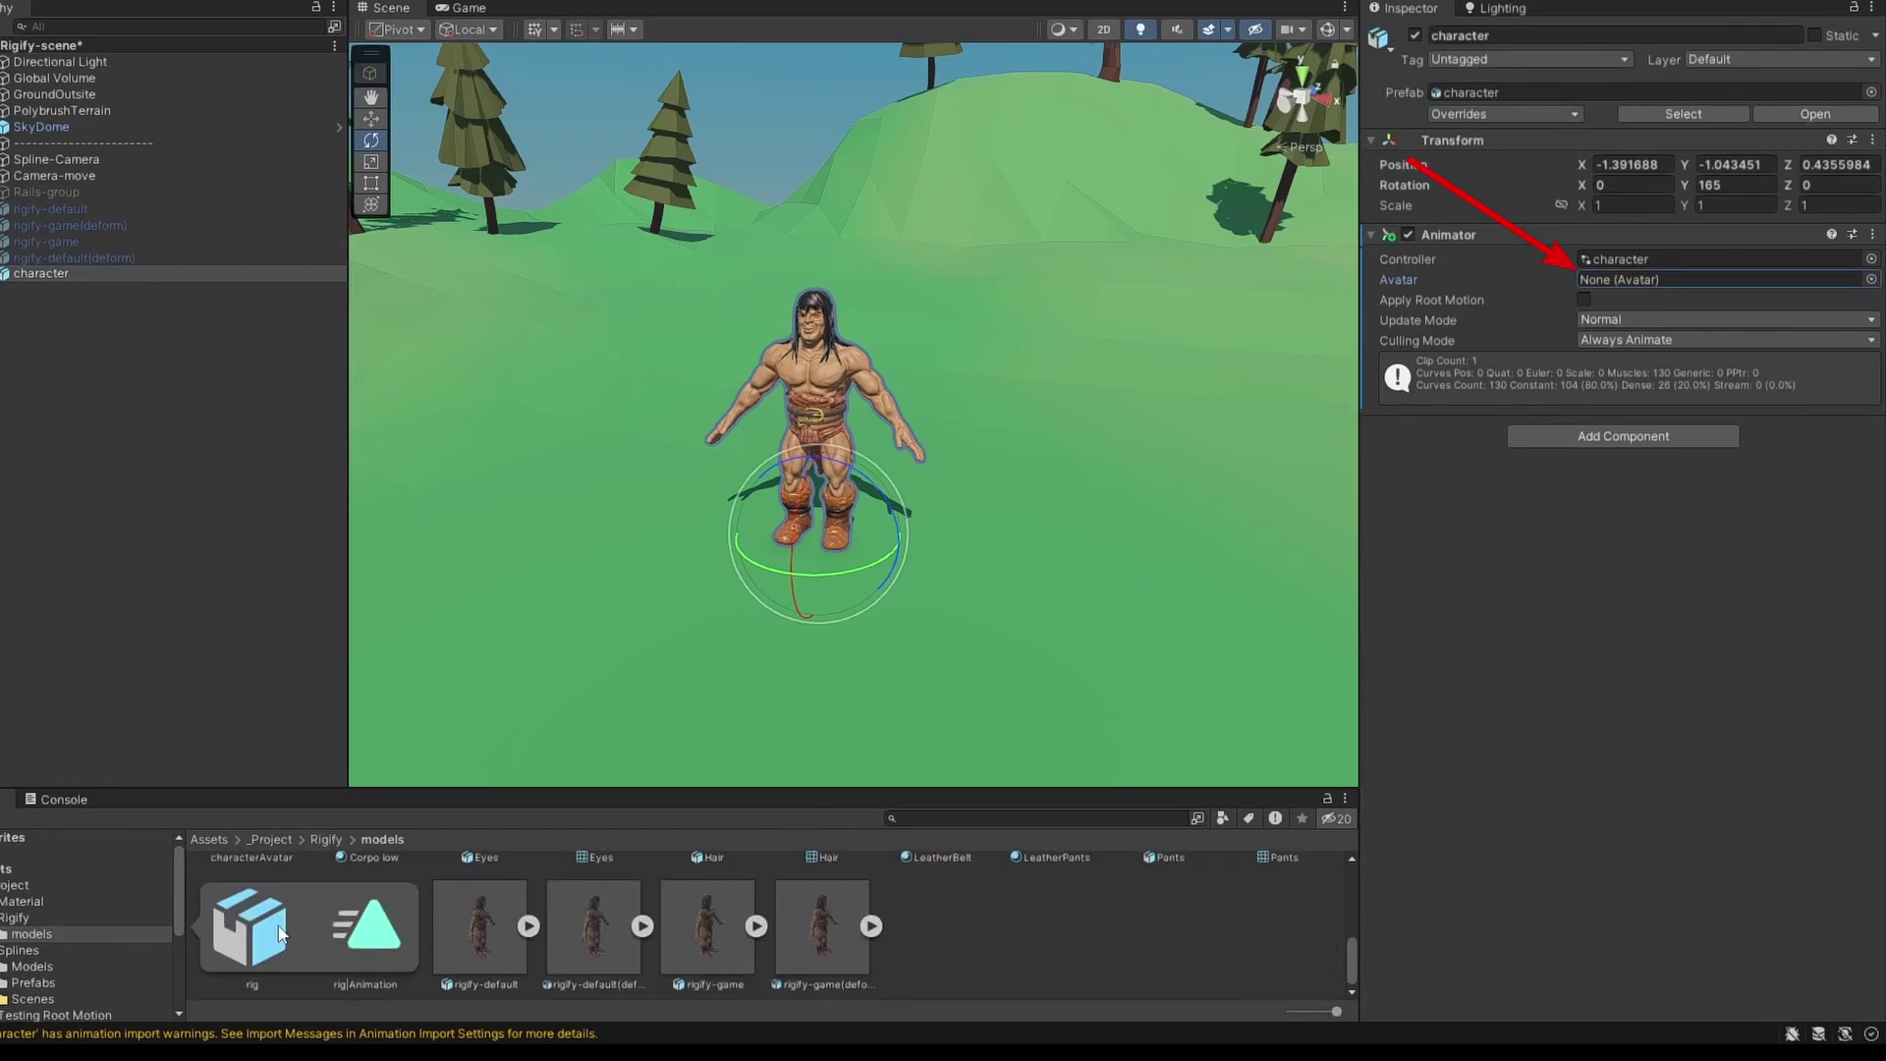
scroll(363, 928, up, 1)
drag(245, 892, 1676, 275)
click(933, 3)
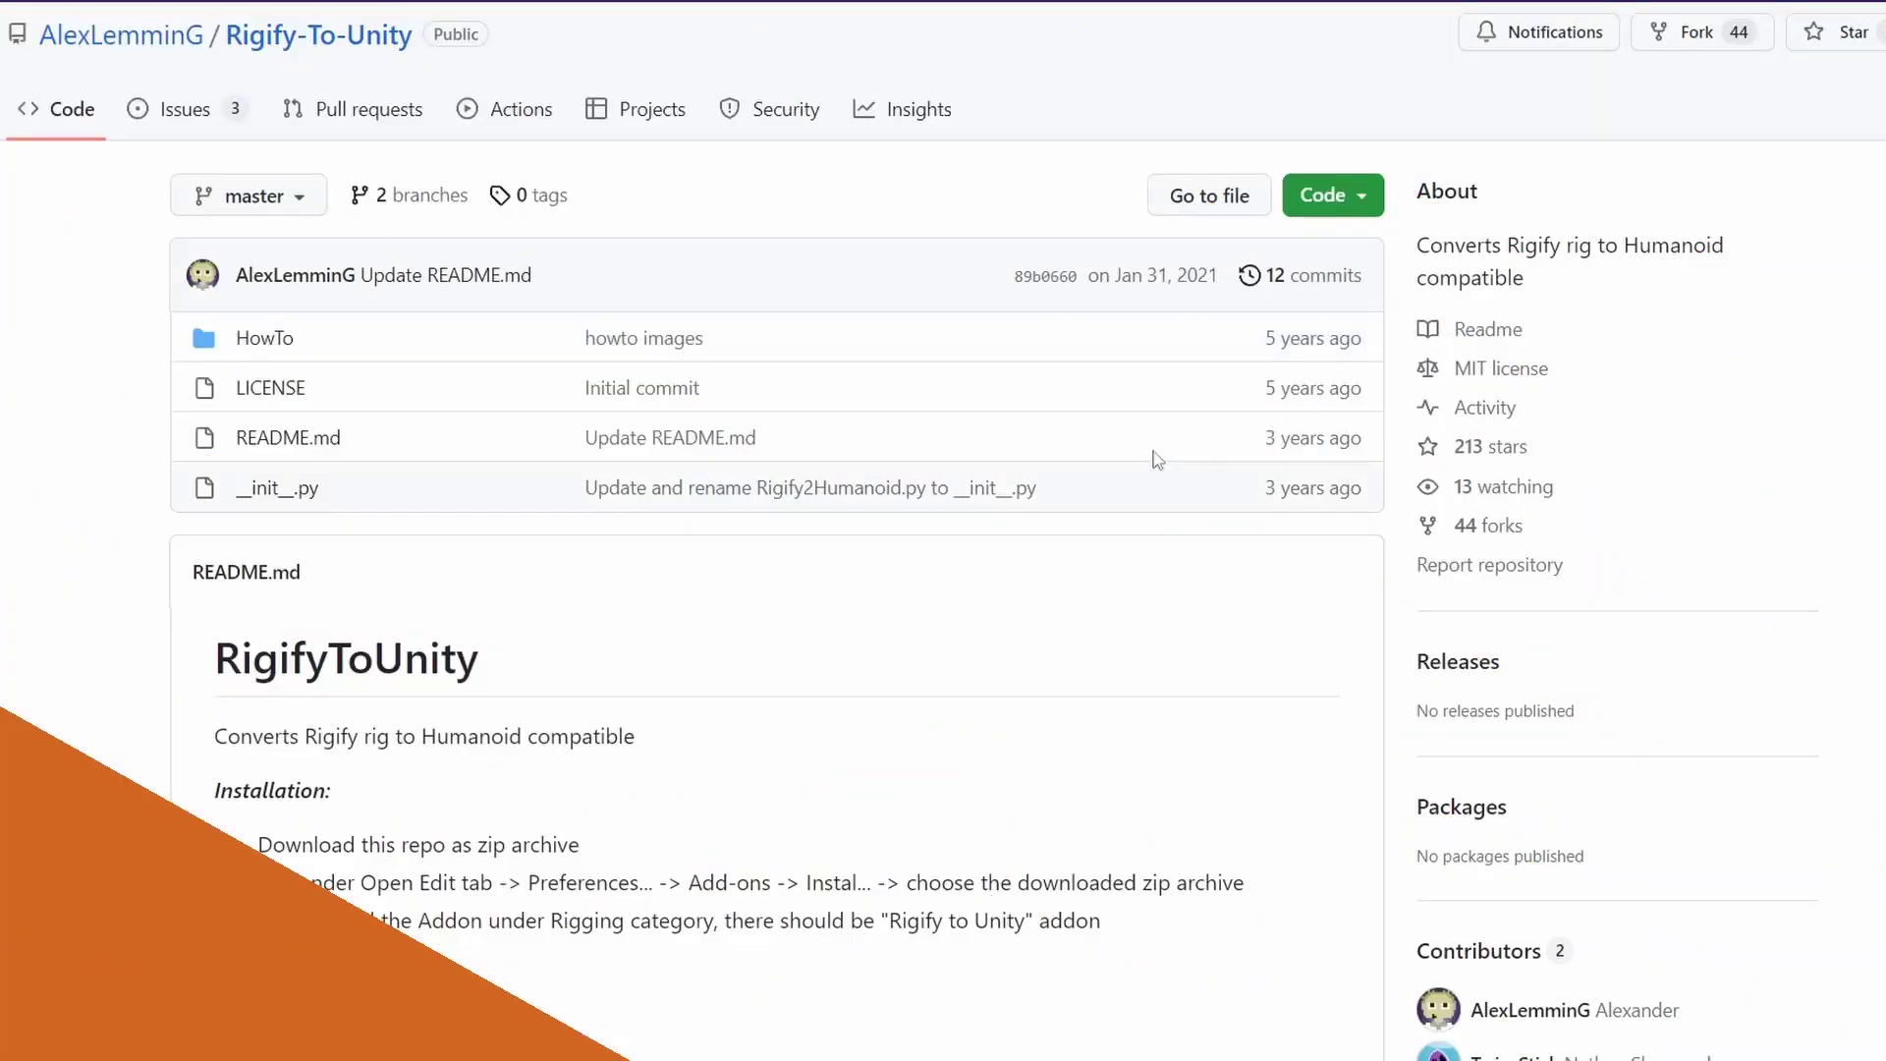
Open the Rigify-To-Unity repository's Code menu to reveal Download ZIP.
click(1317, 202)
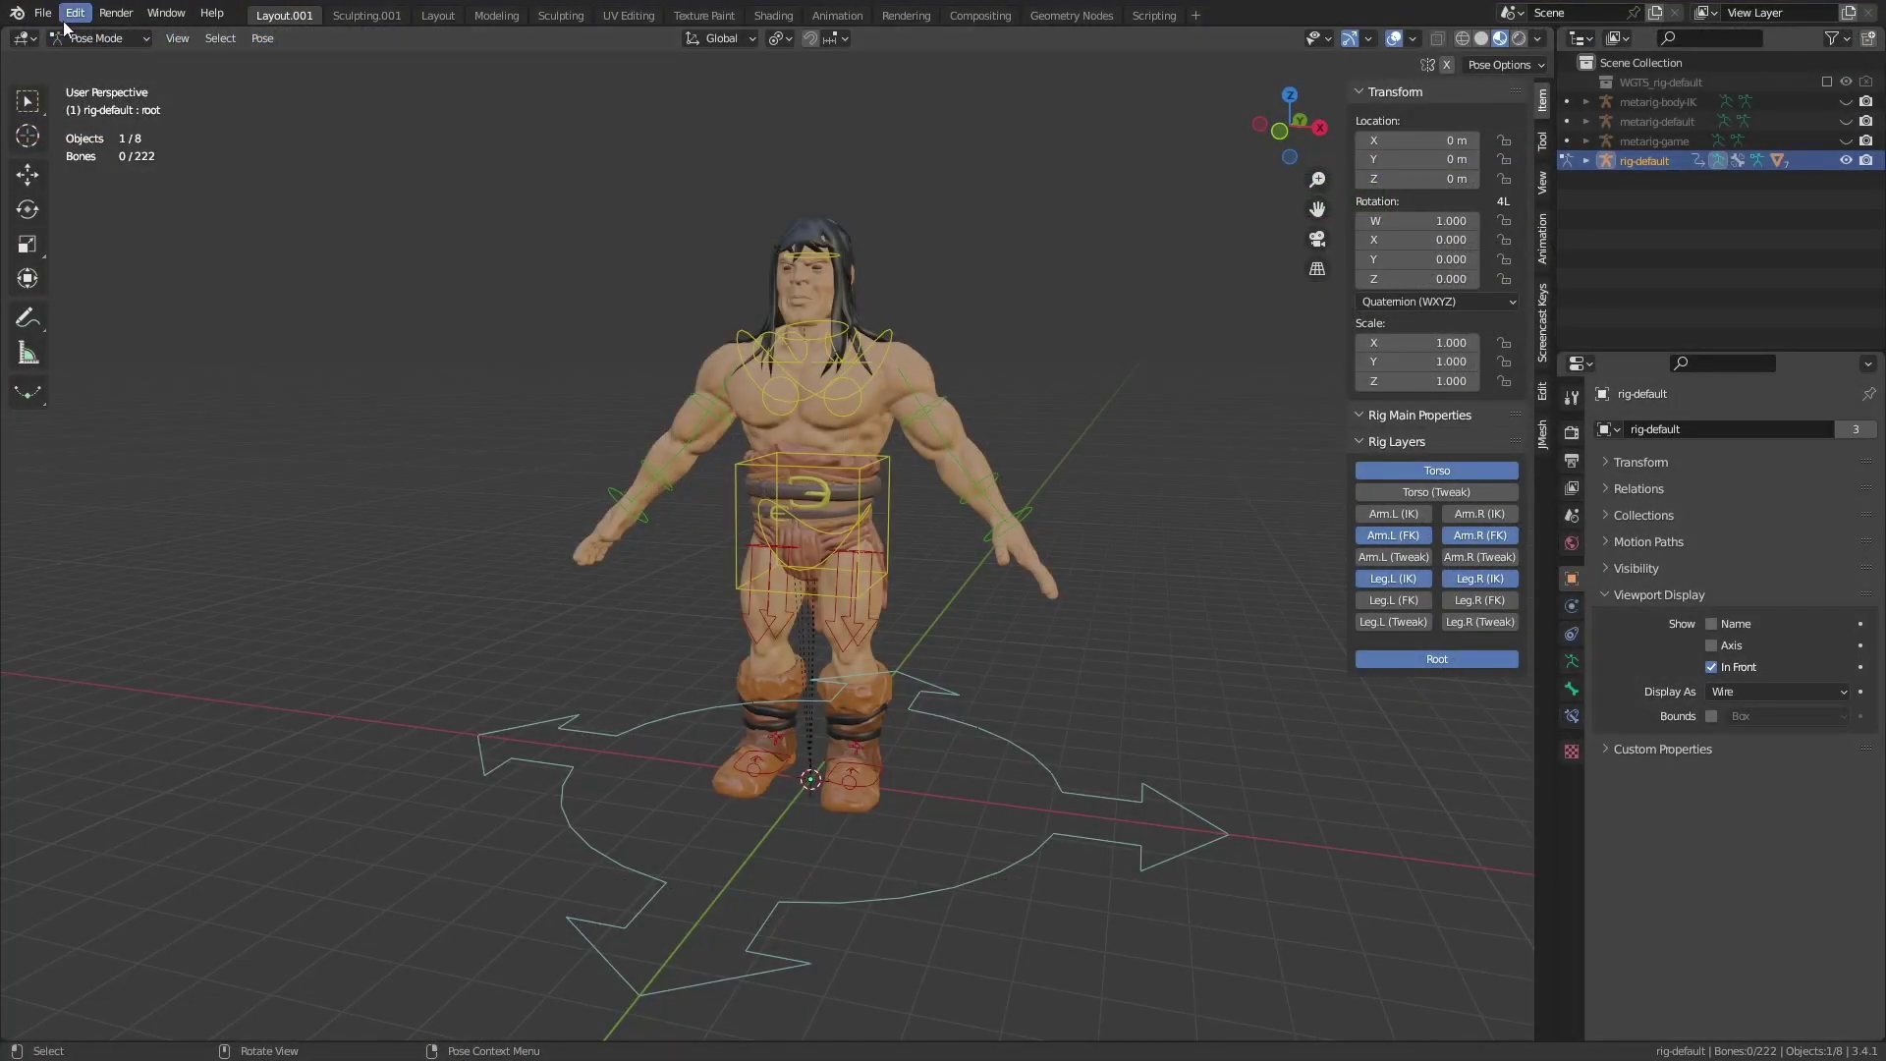
Install Rigify-To-Unity-master.zip as an add-on, enable Rigify to Unity, and close Preferences.
click(75, 13)
click(142, 307)
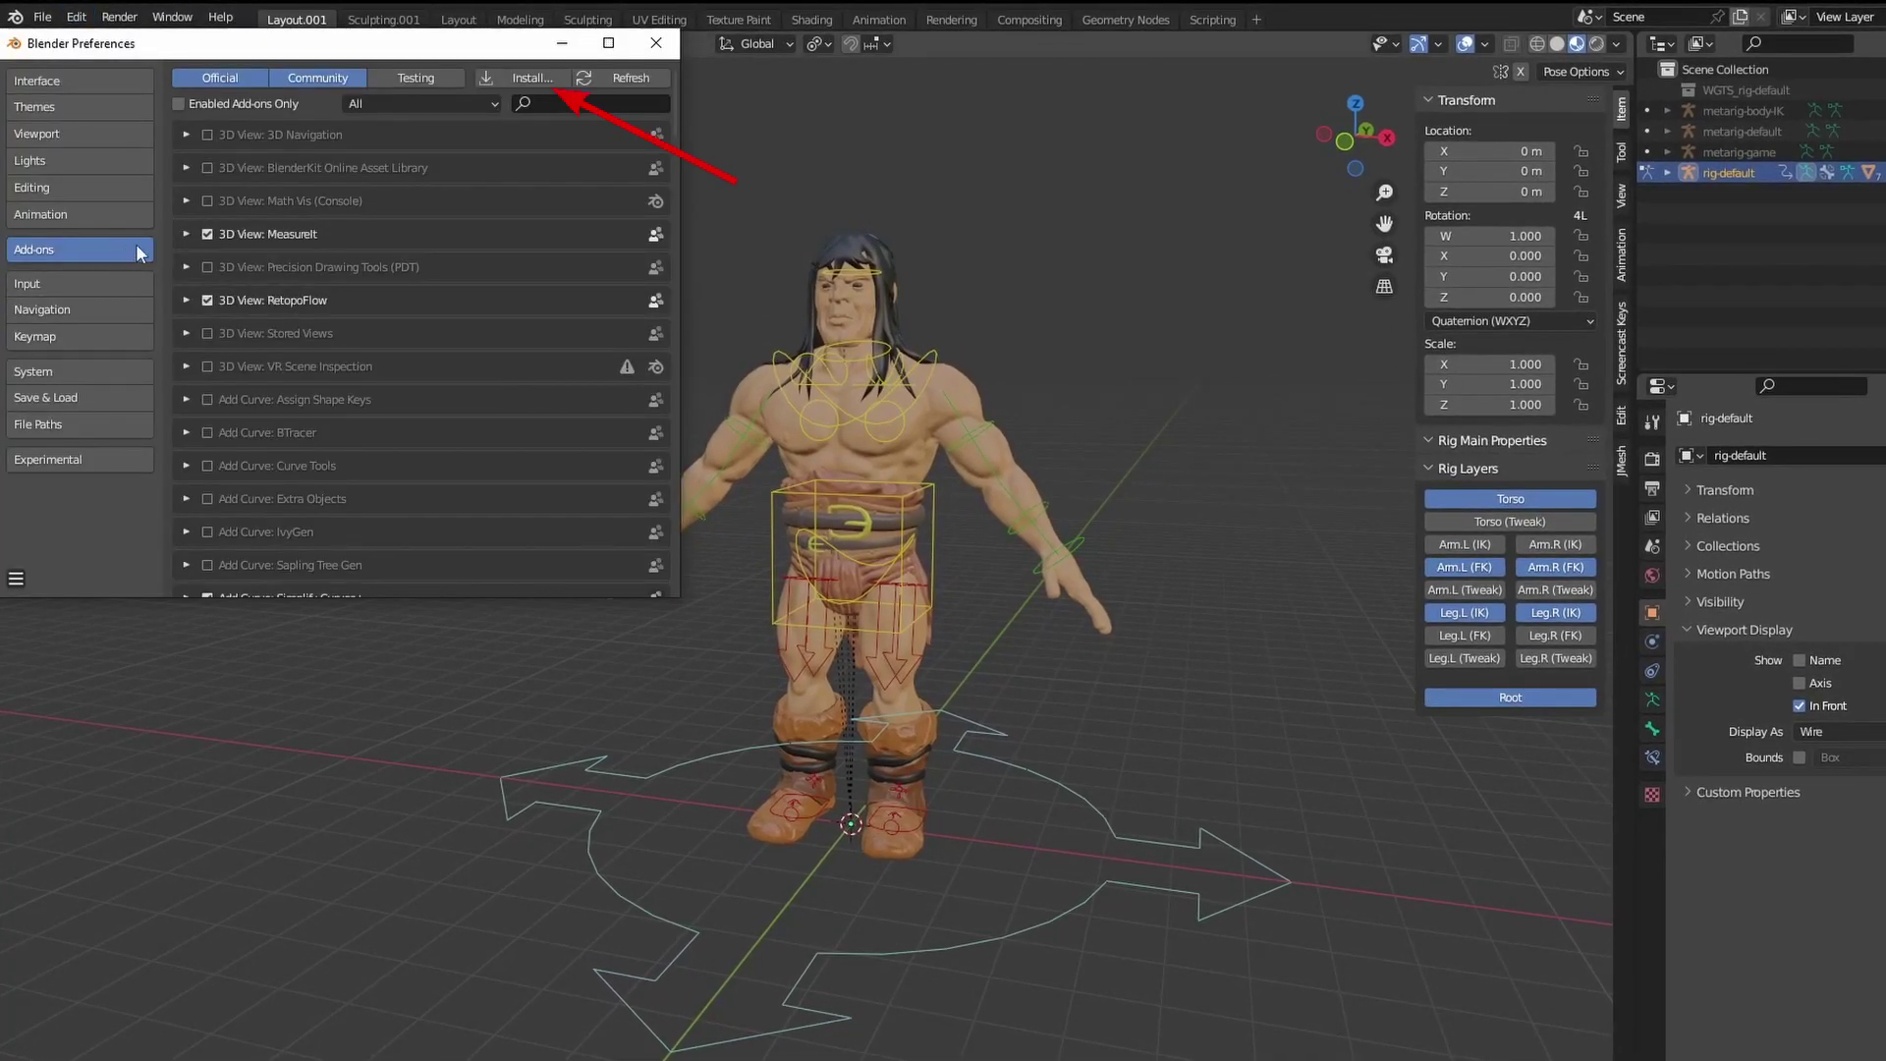
click(531, 83)
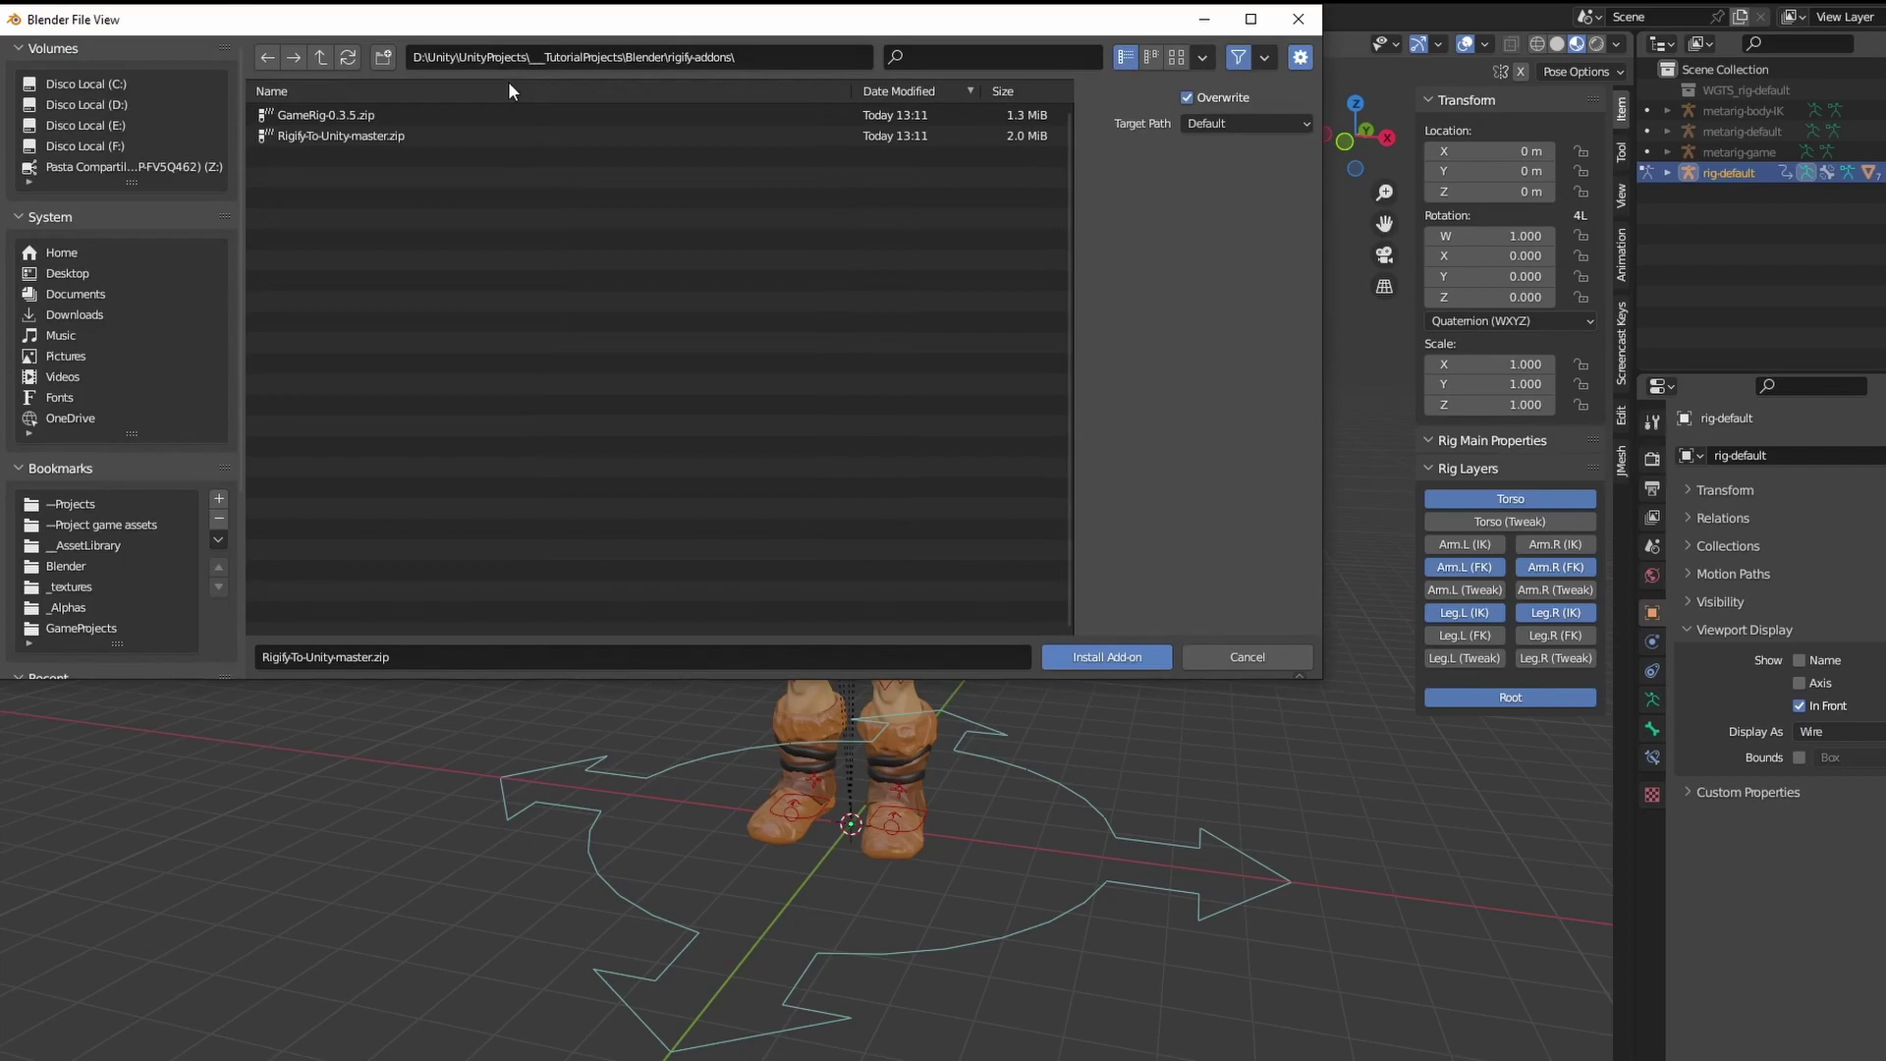
click(364, 137)
click(1090, 661)
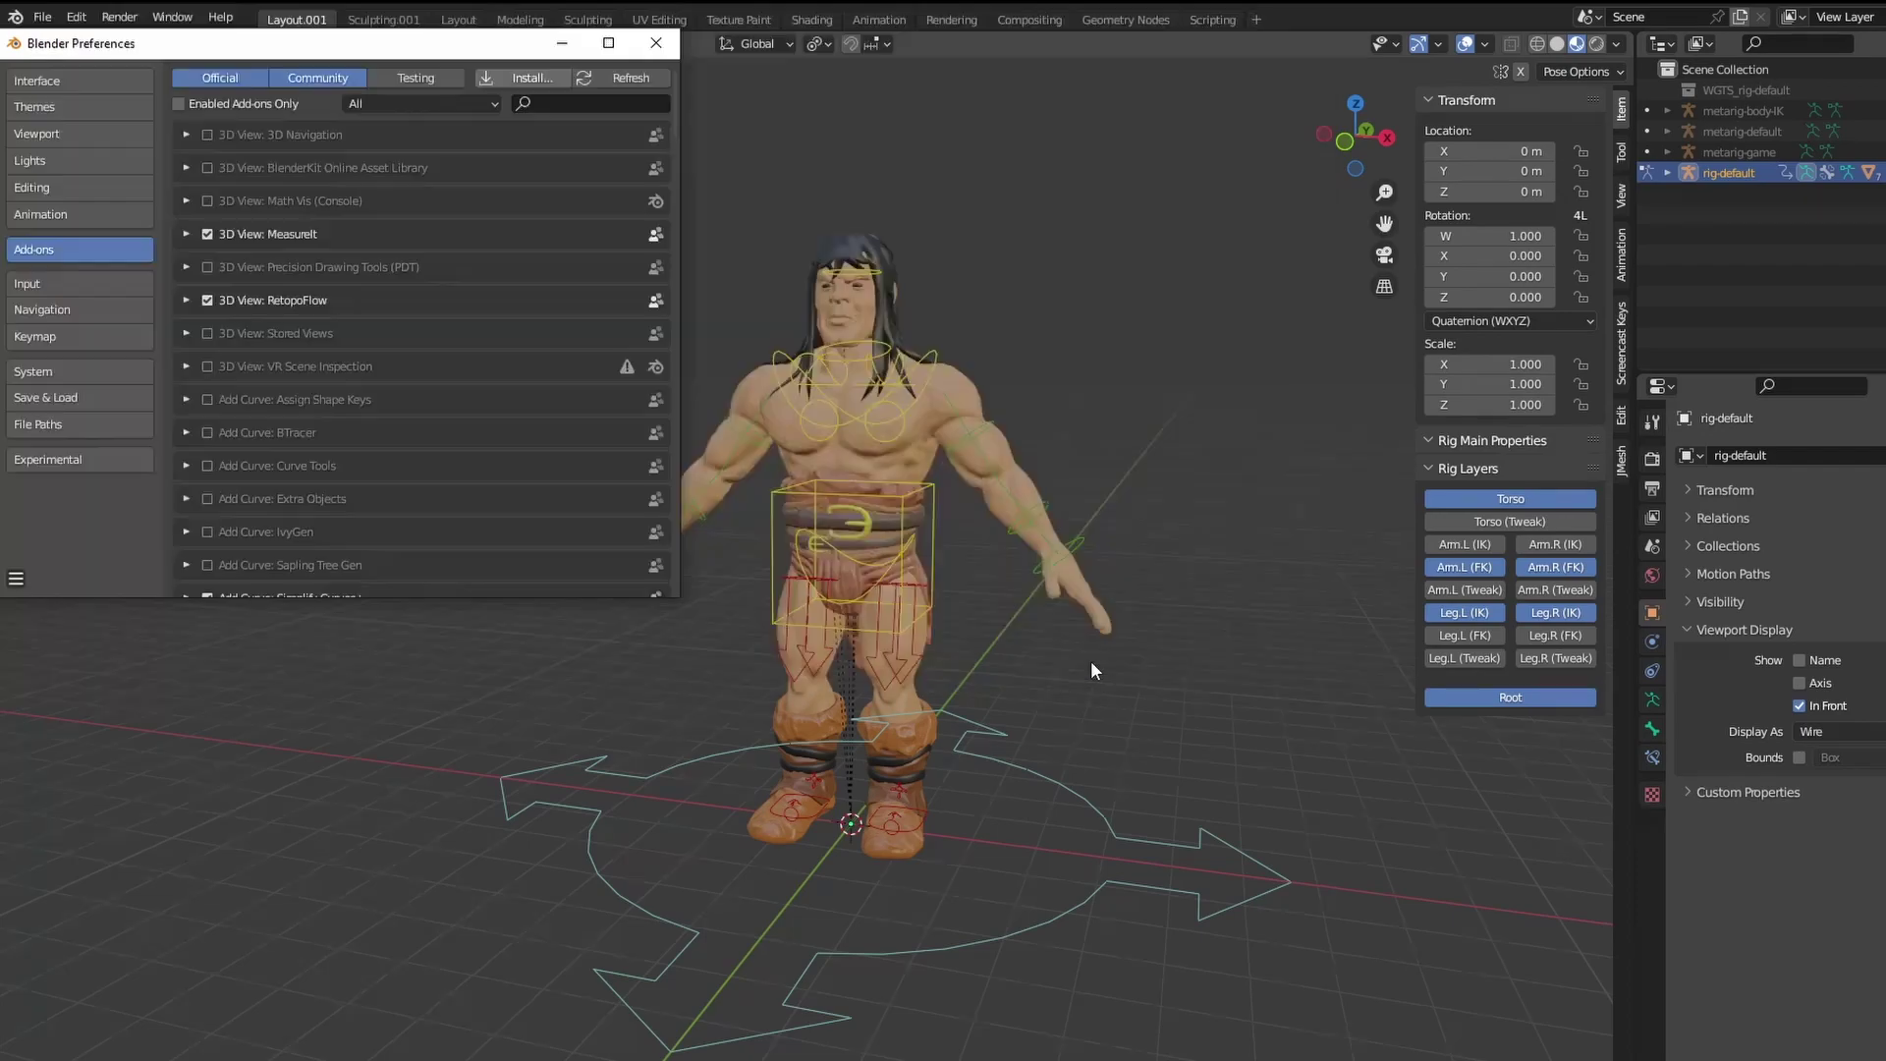
click(207, 135)
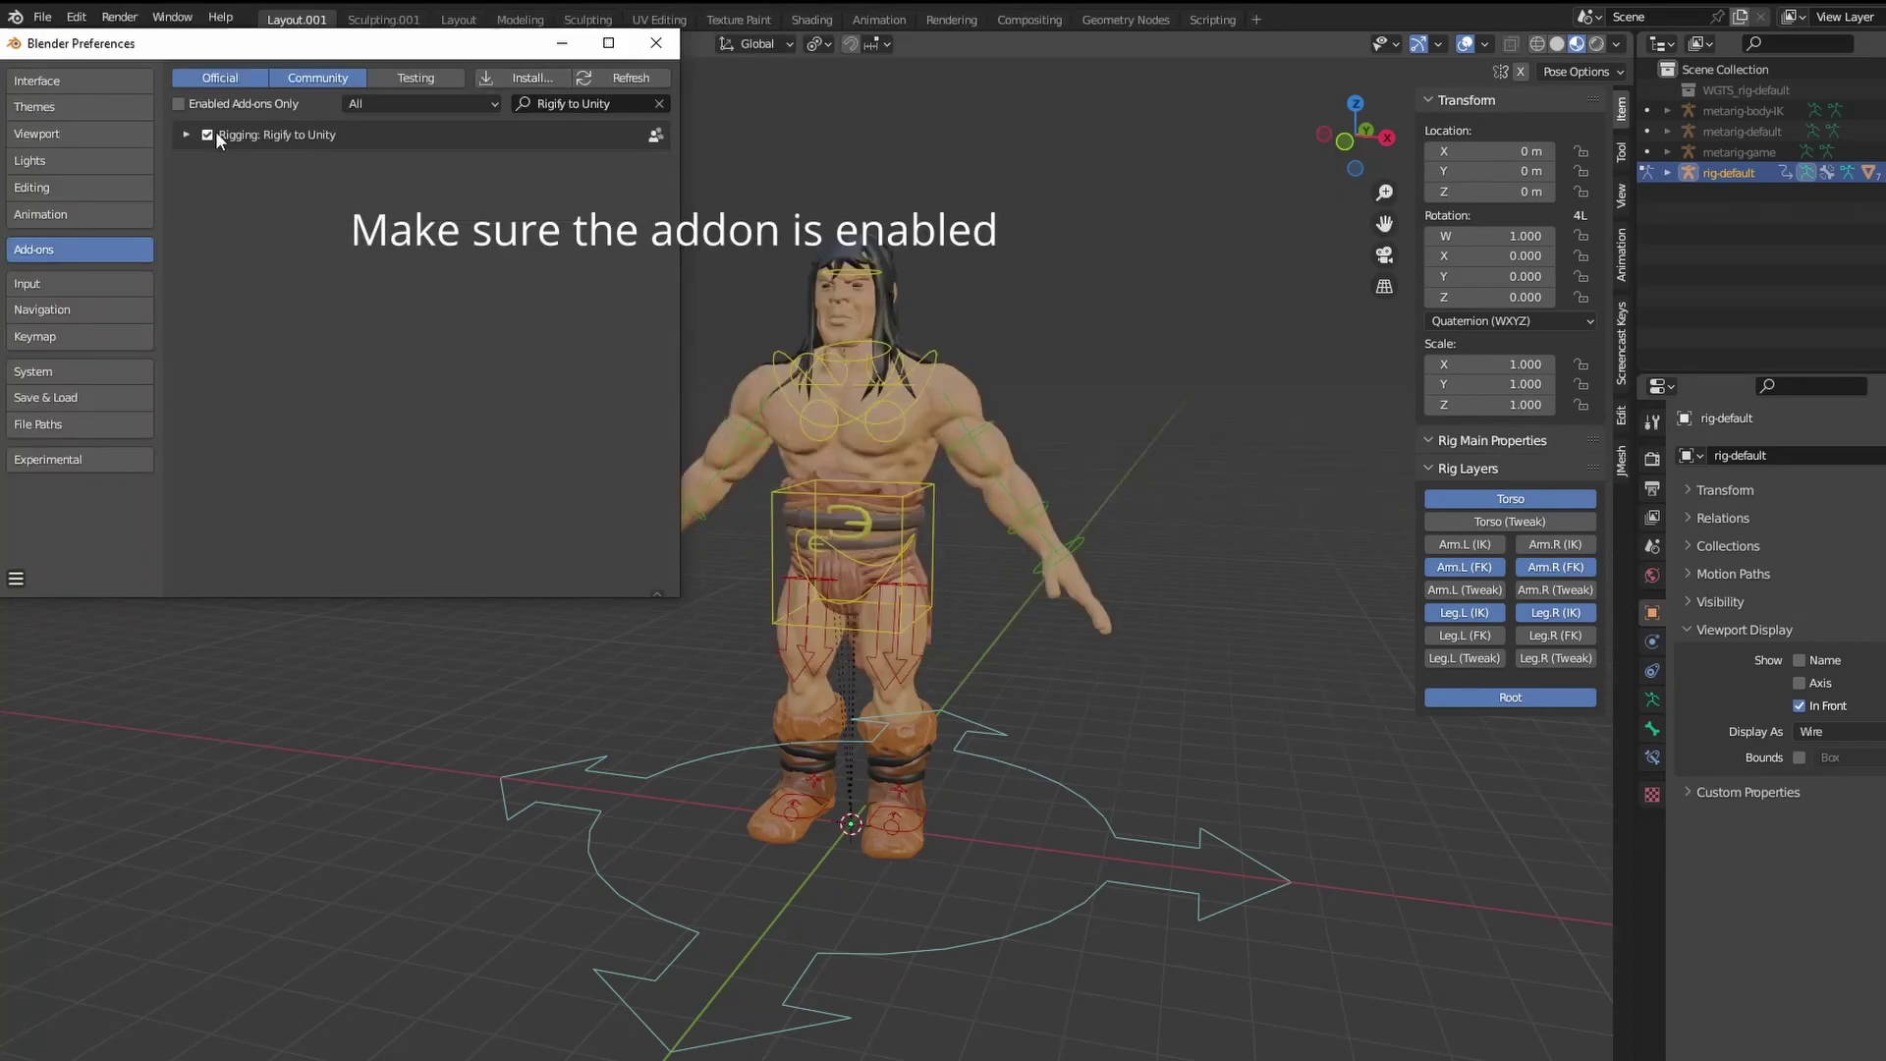
click(655, 43)
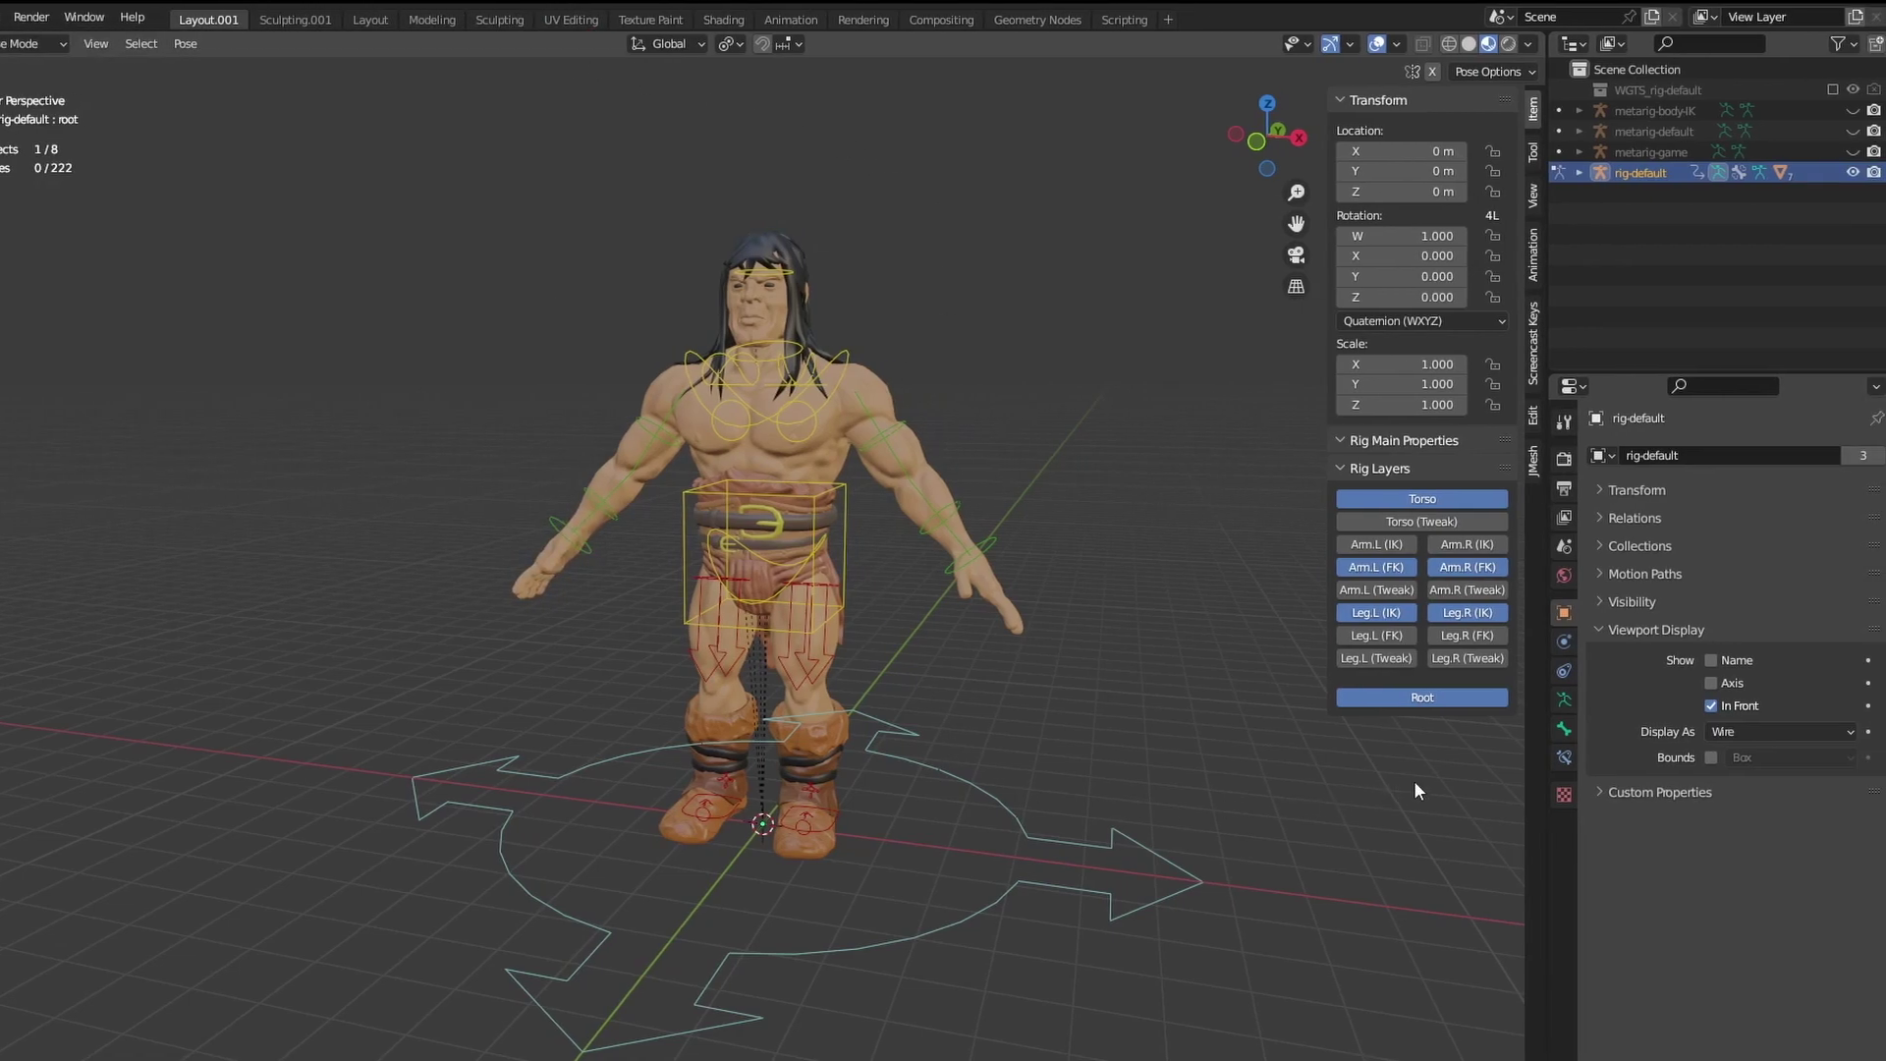
Show only rig-default's deform bone layer and run Prepare rig for unity.
click(1564, 699)
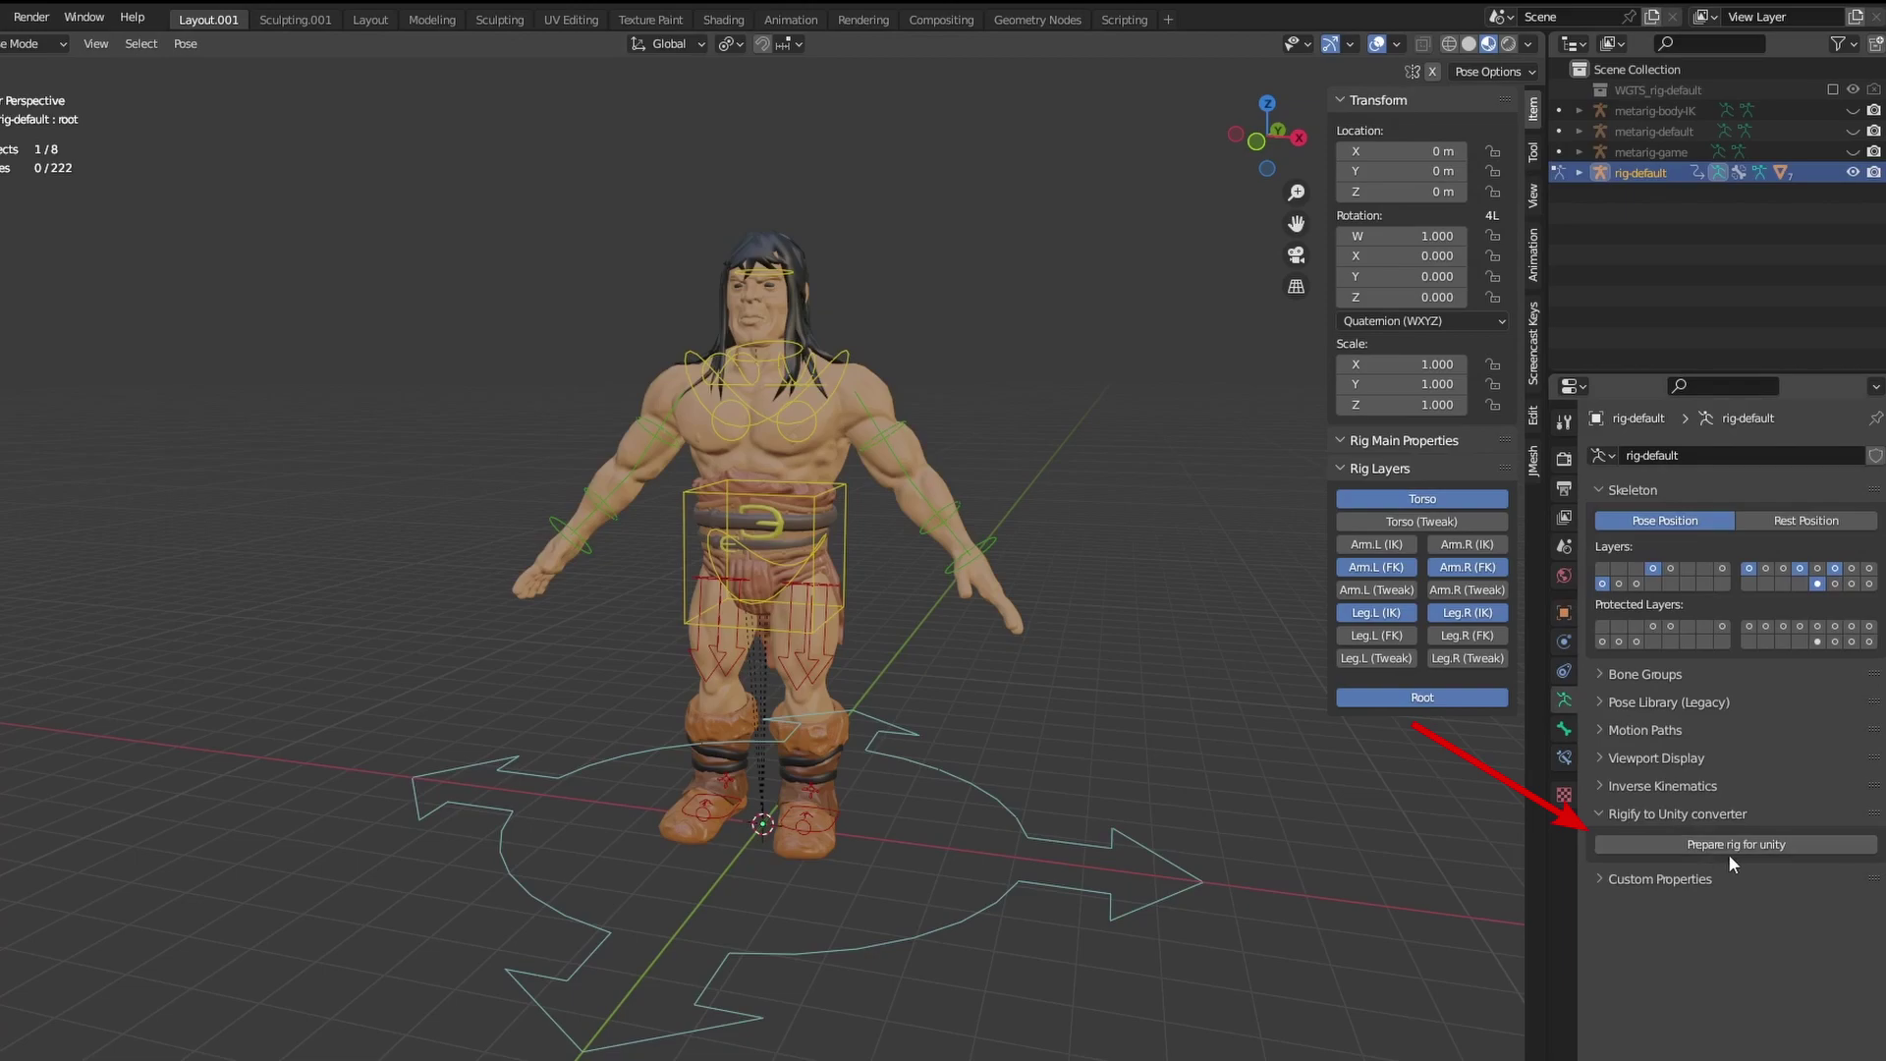
click(1835, 584)
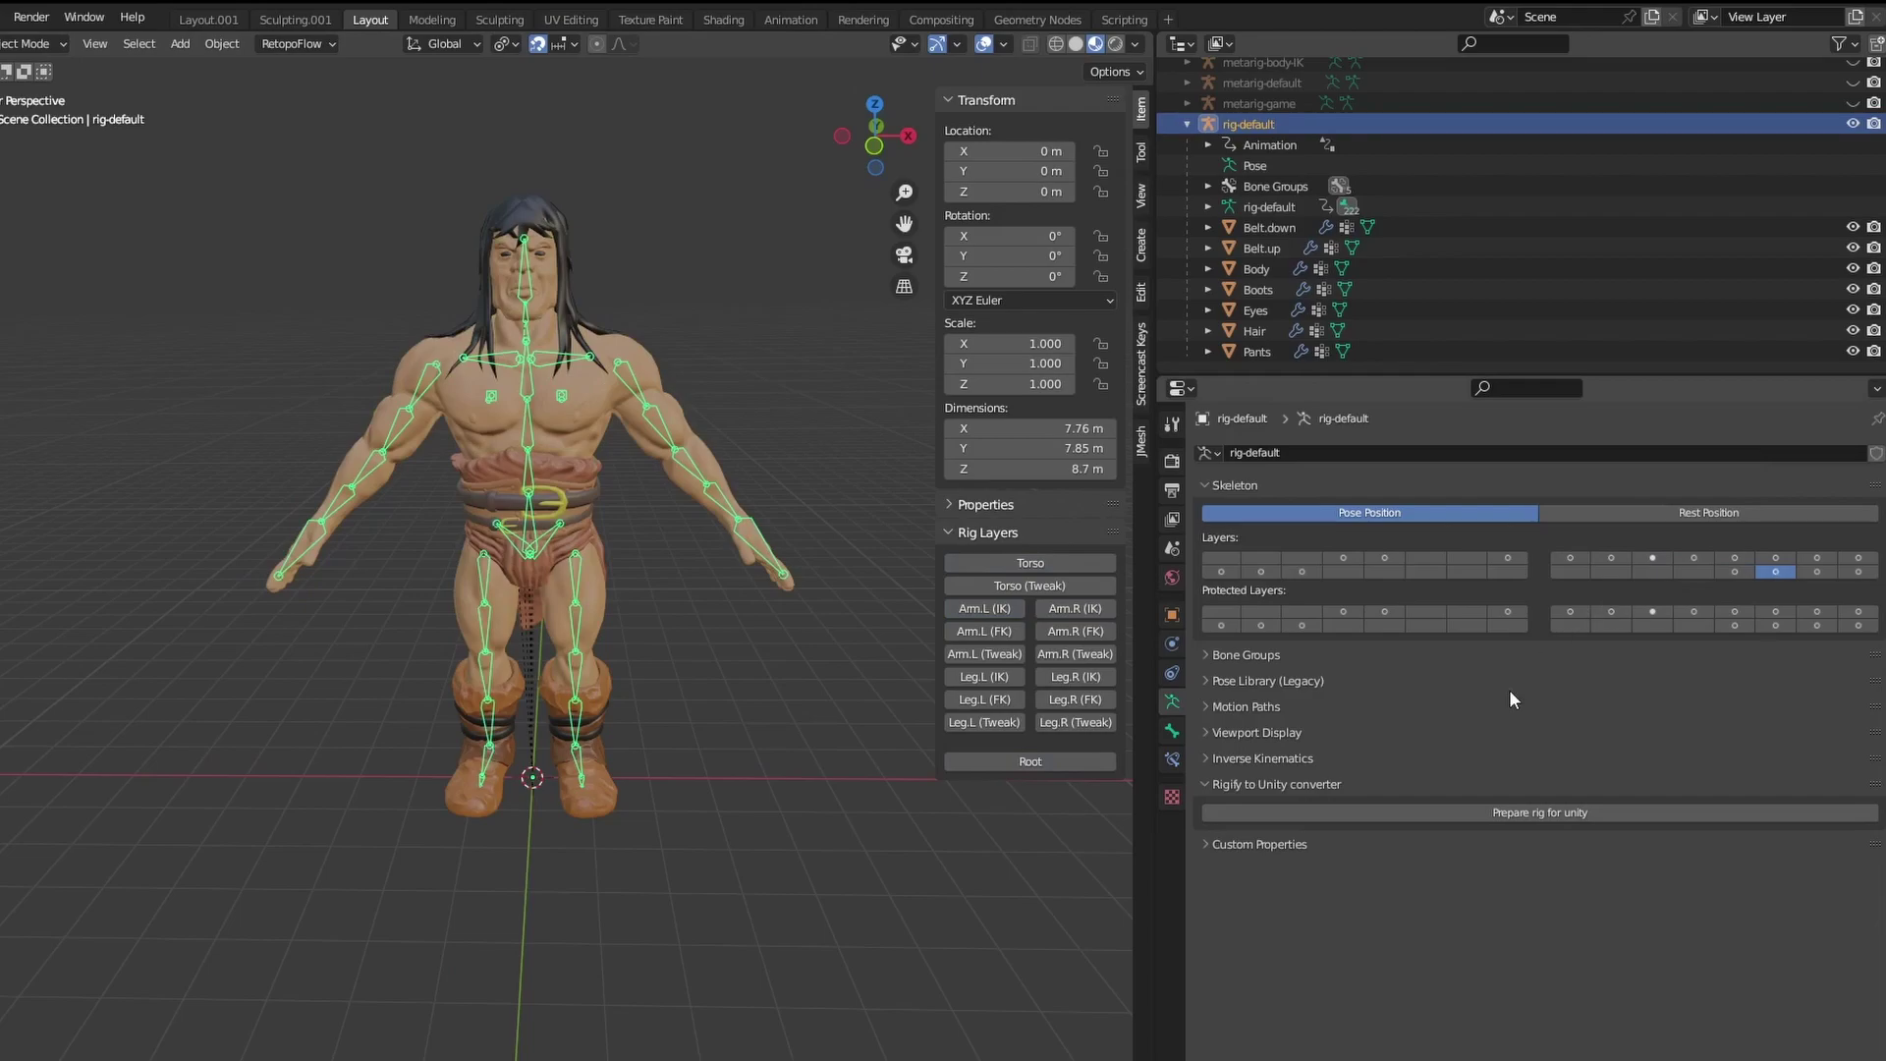
click(1498, 812)
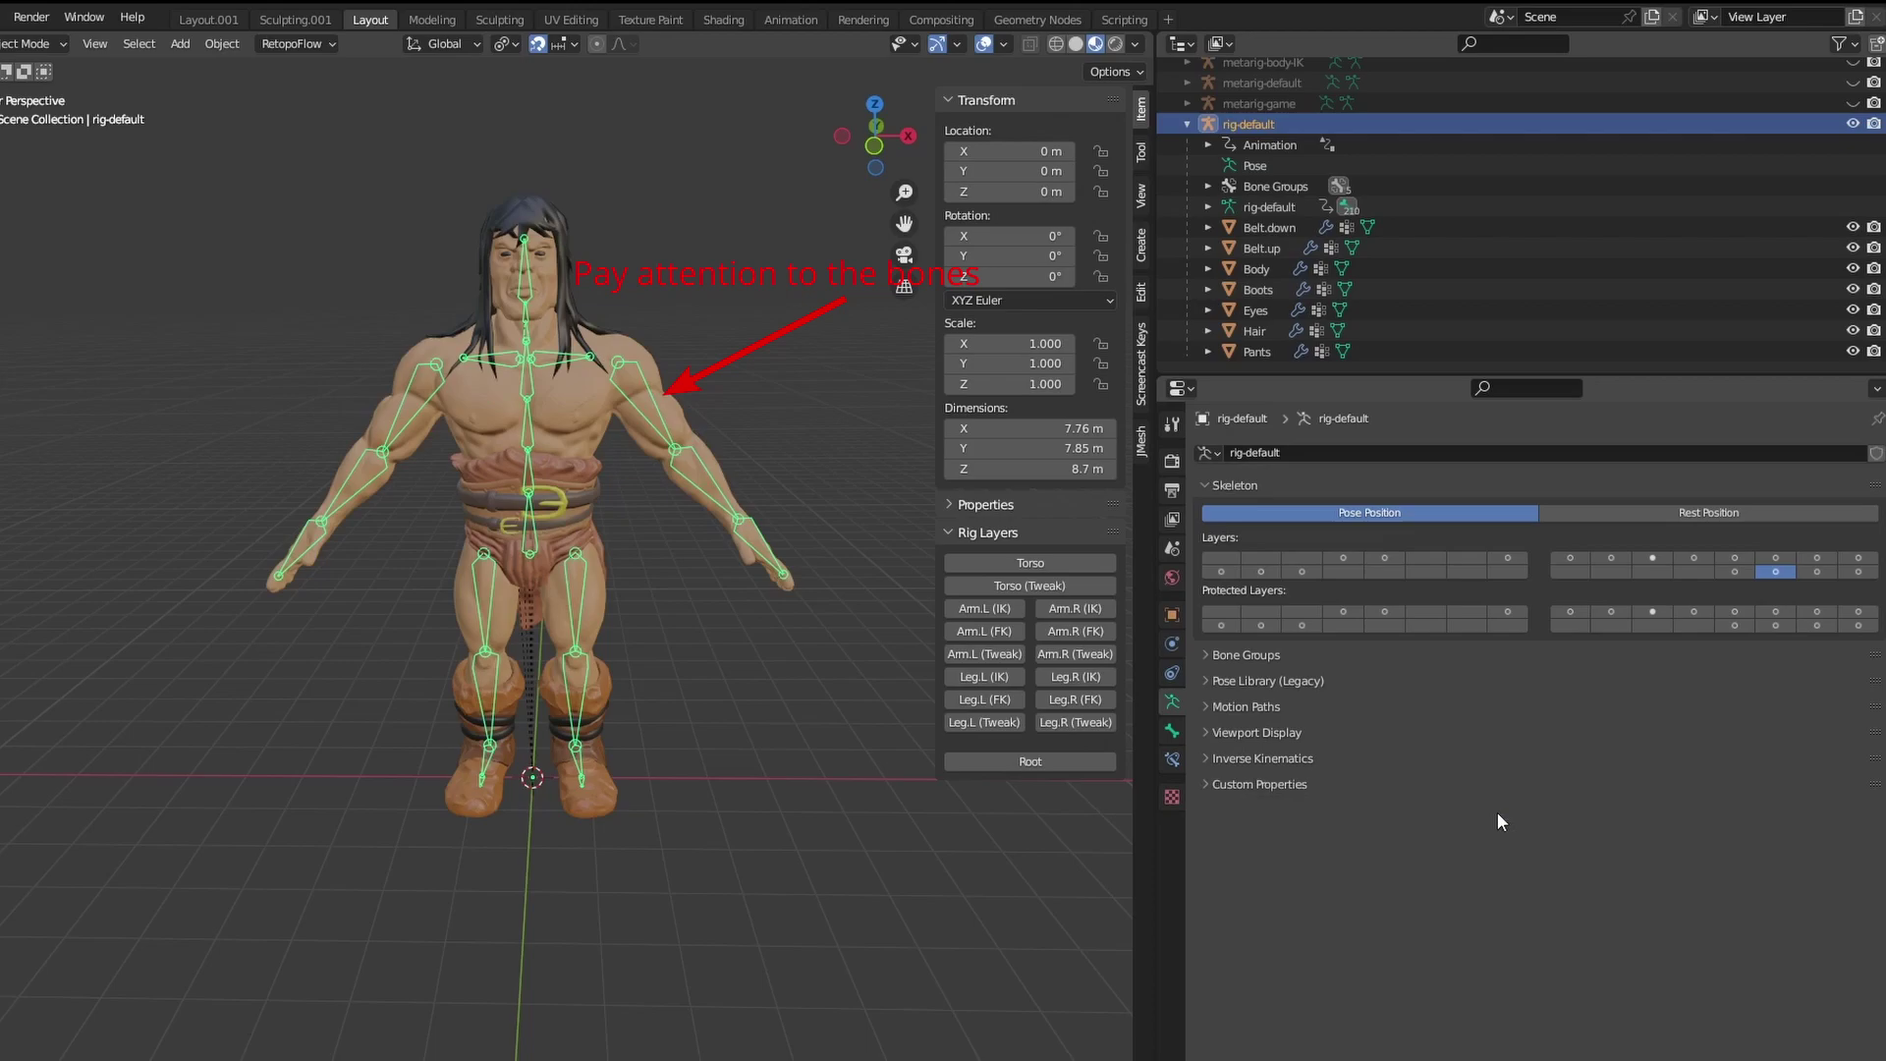
In Pose Mode, trace the left forearm's deform chain up through DEF-shoulder.L to DEF-spine.001.
key(ctrl+Tab)
click(805, 482)
click(698, 481)
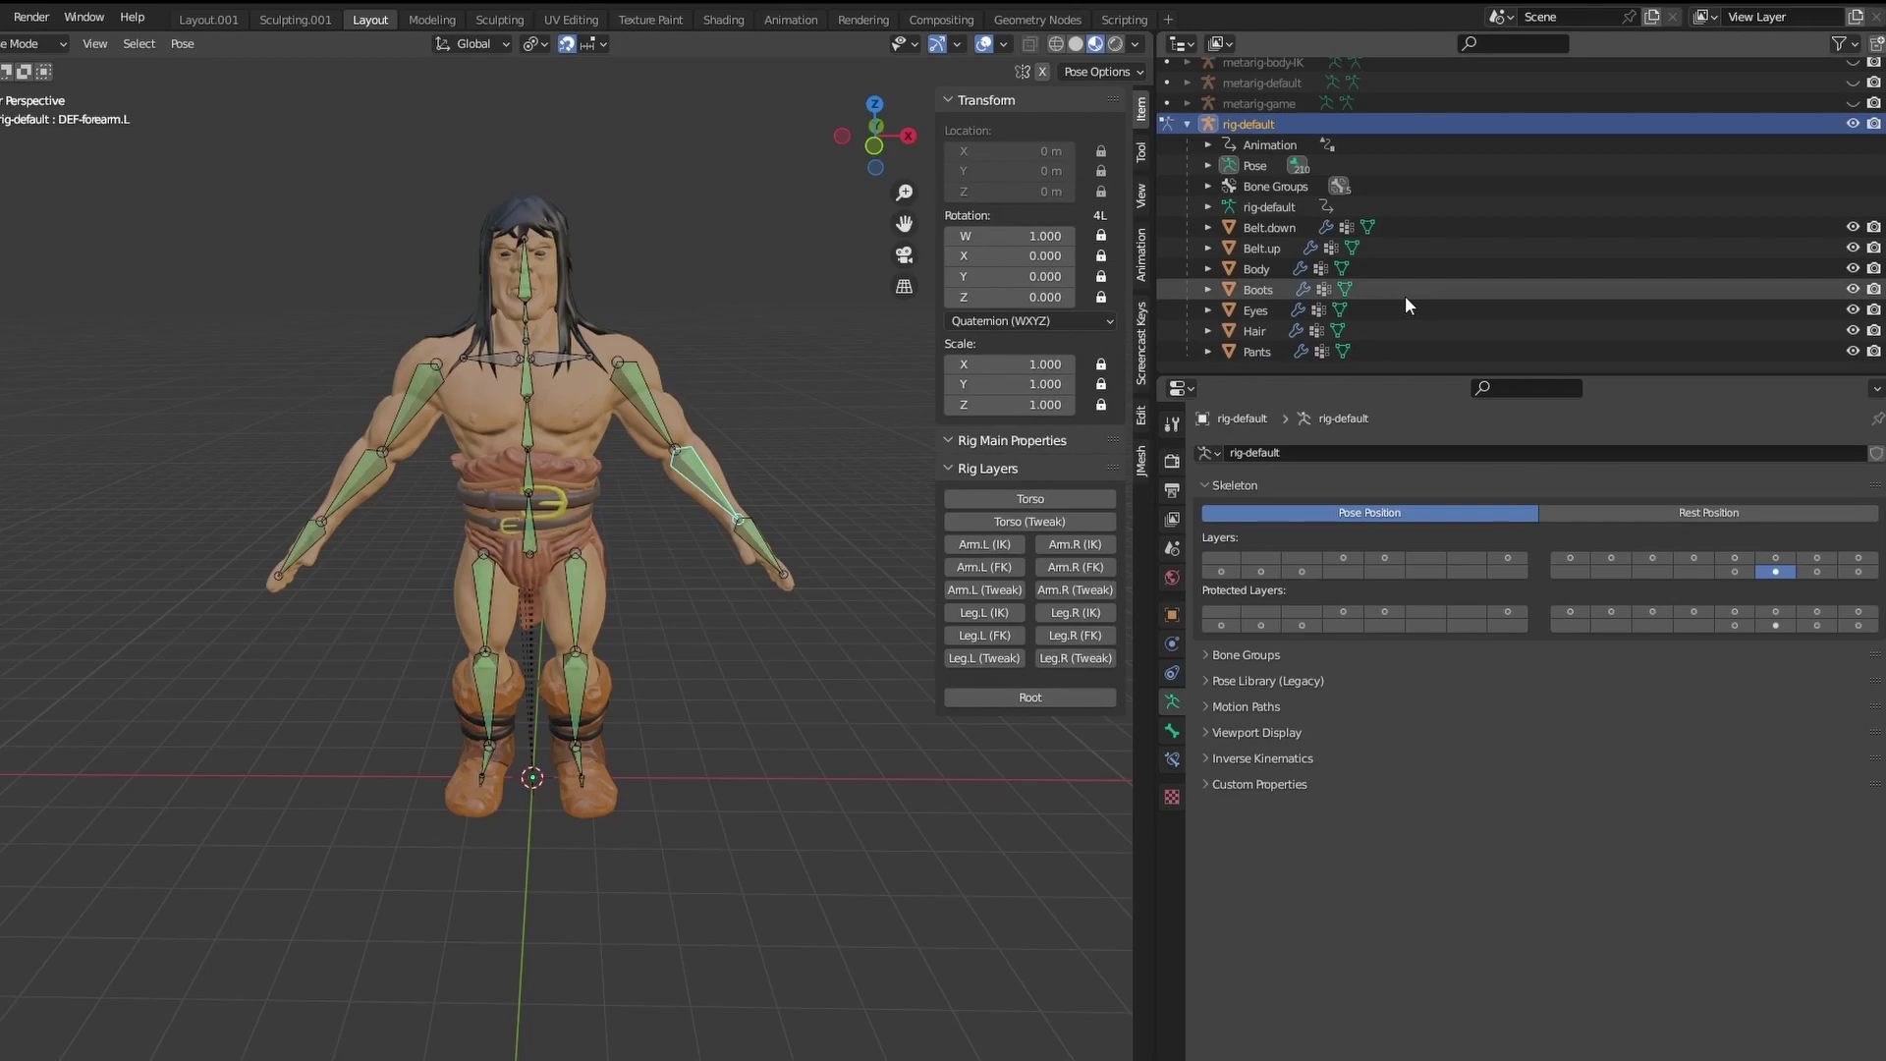
key(period)
click(1398, 153)
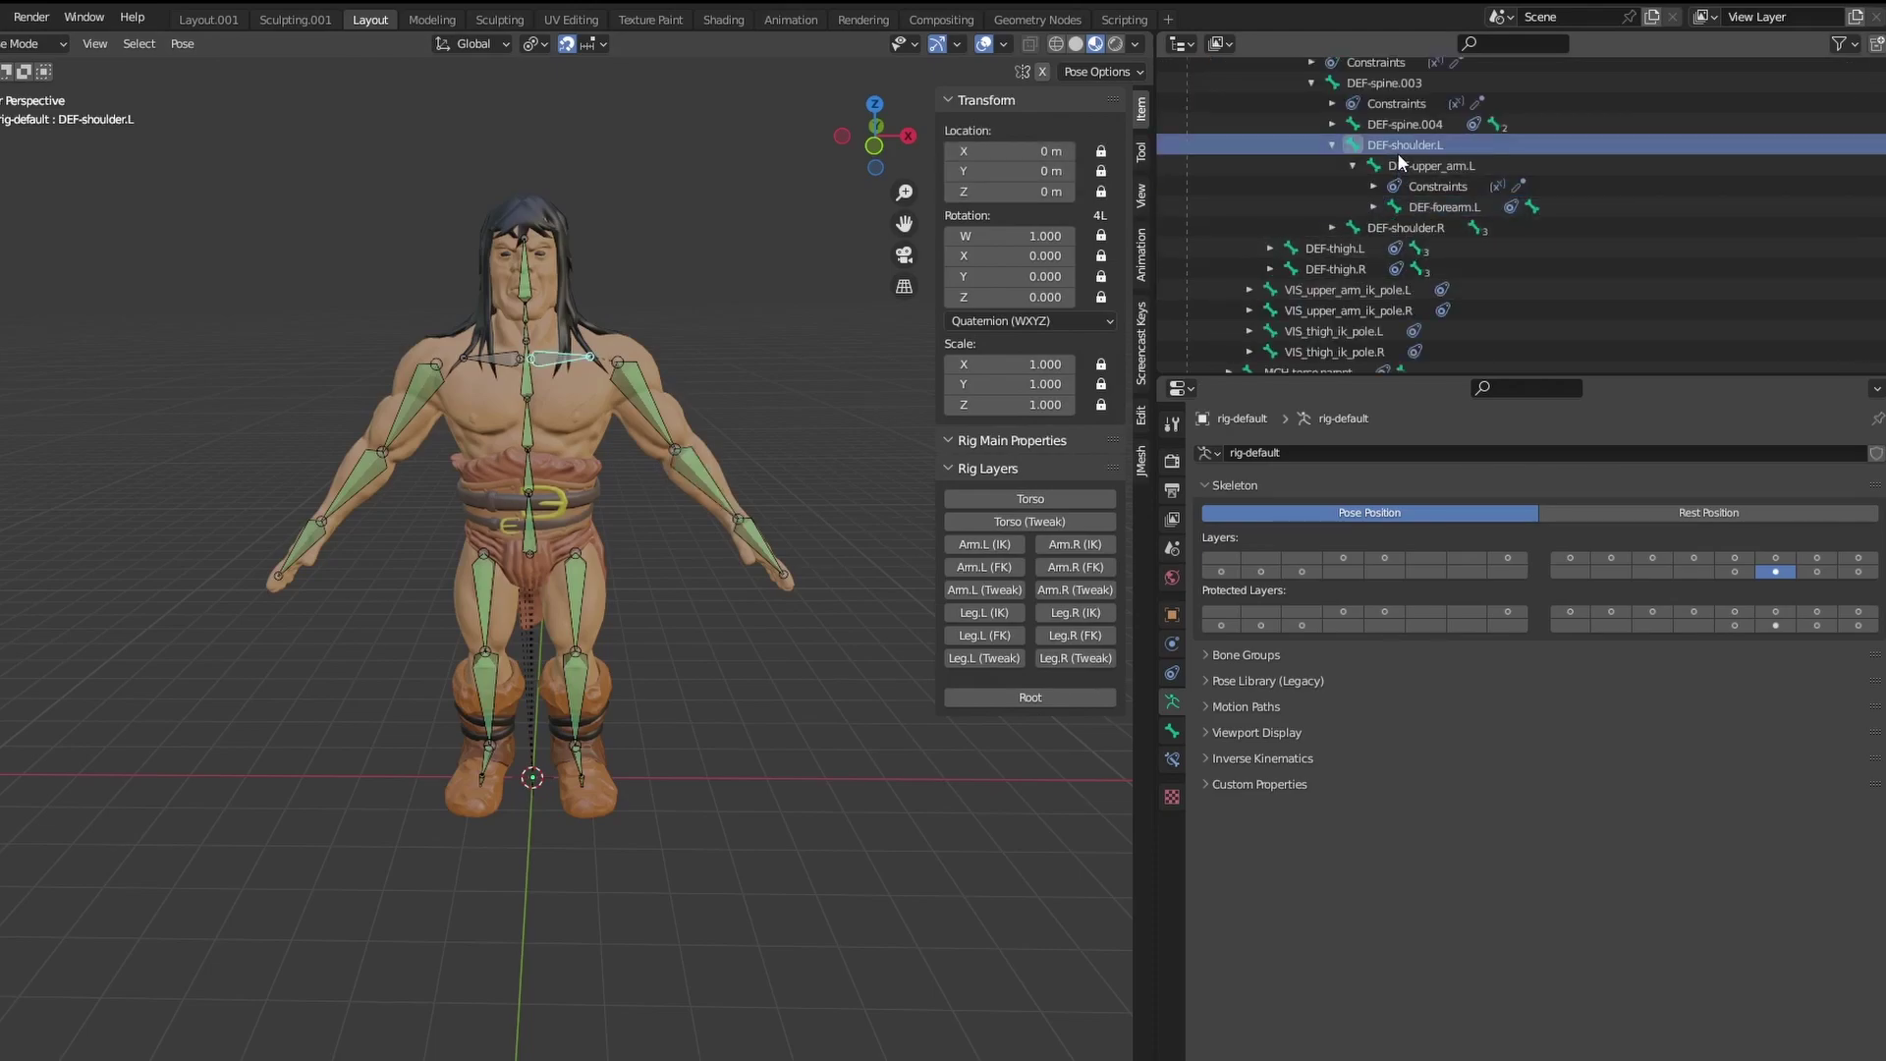
scroll(1436, 204, up, 5)
click(1416, 247)
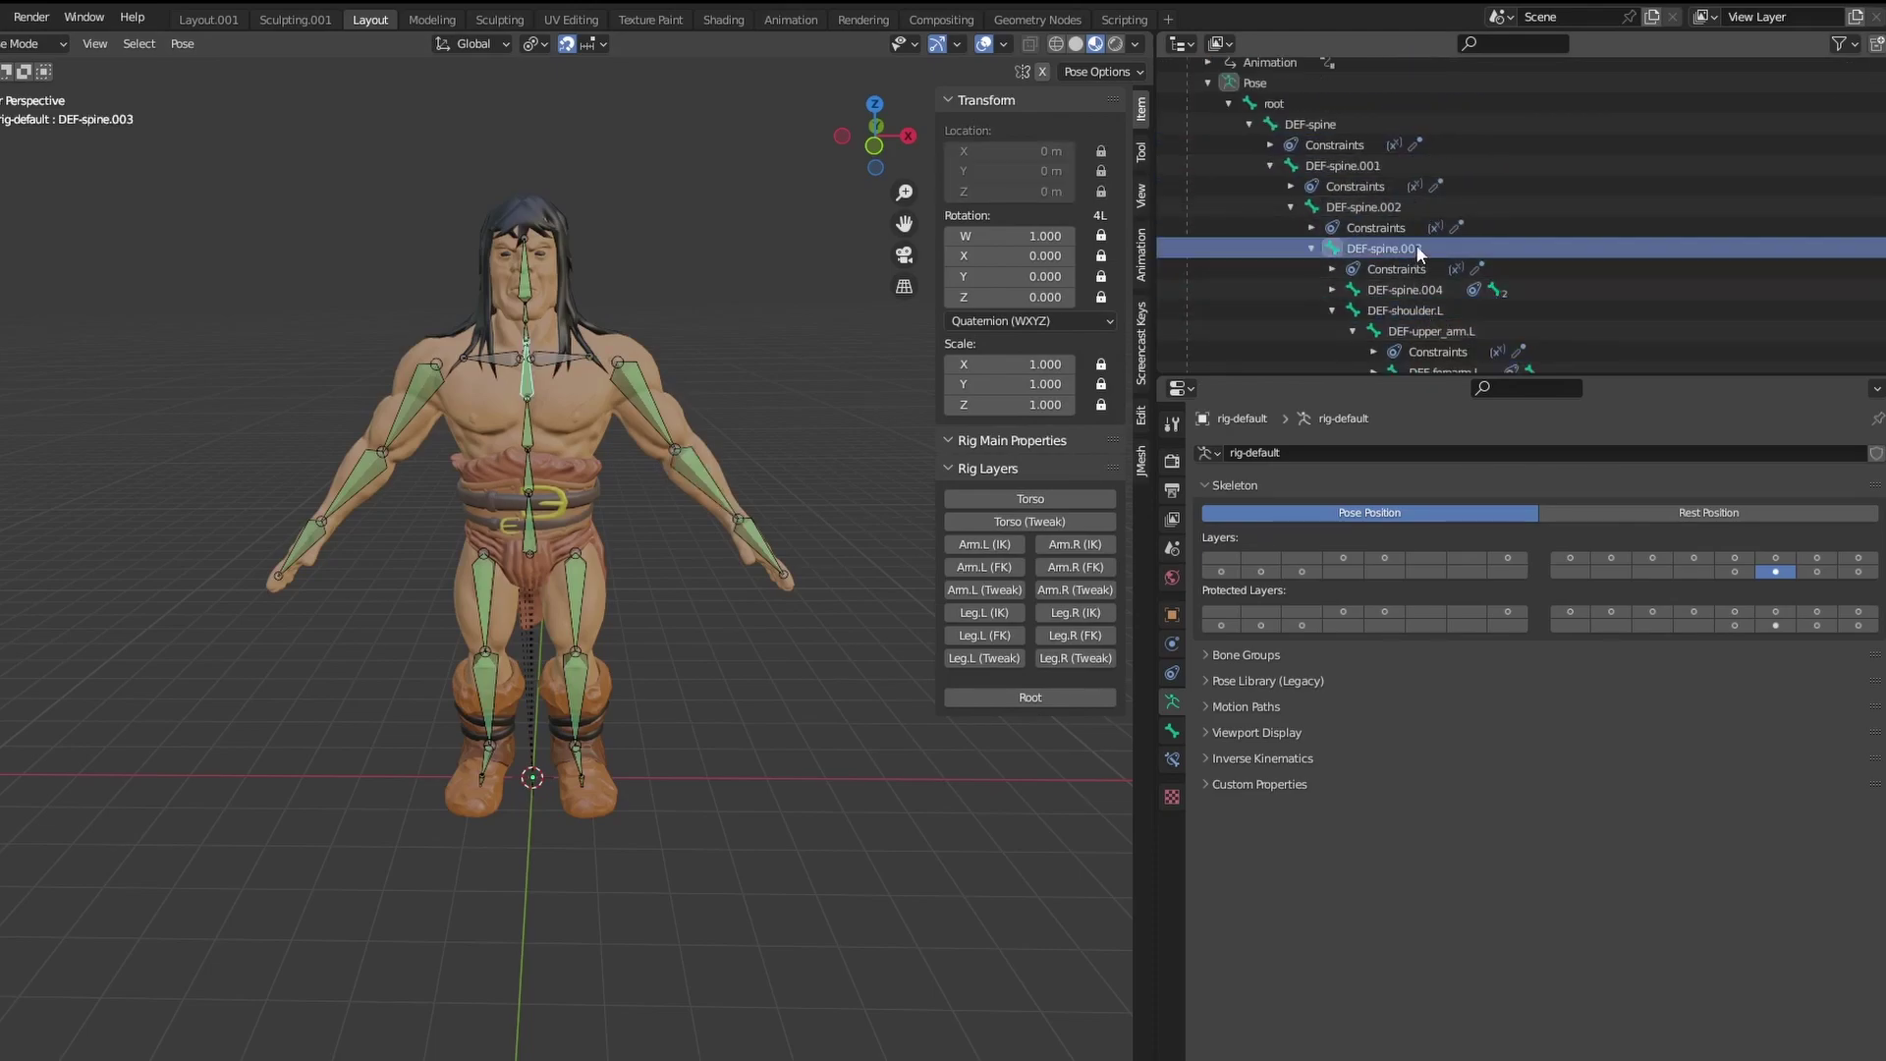
click(1405, 206)
click(1386, 165)
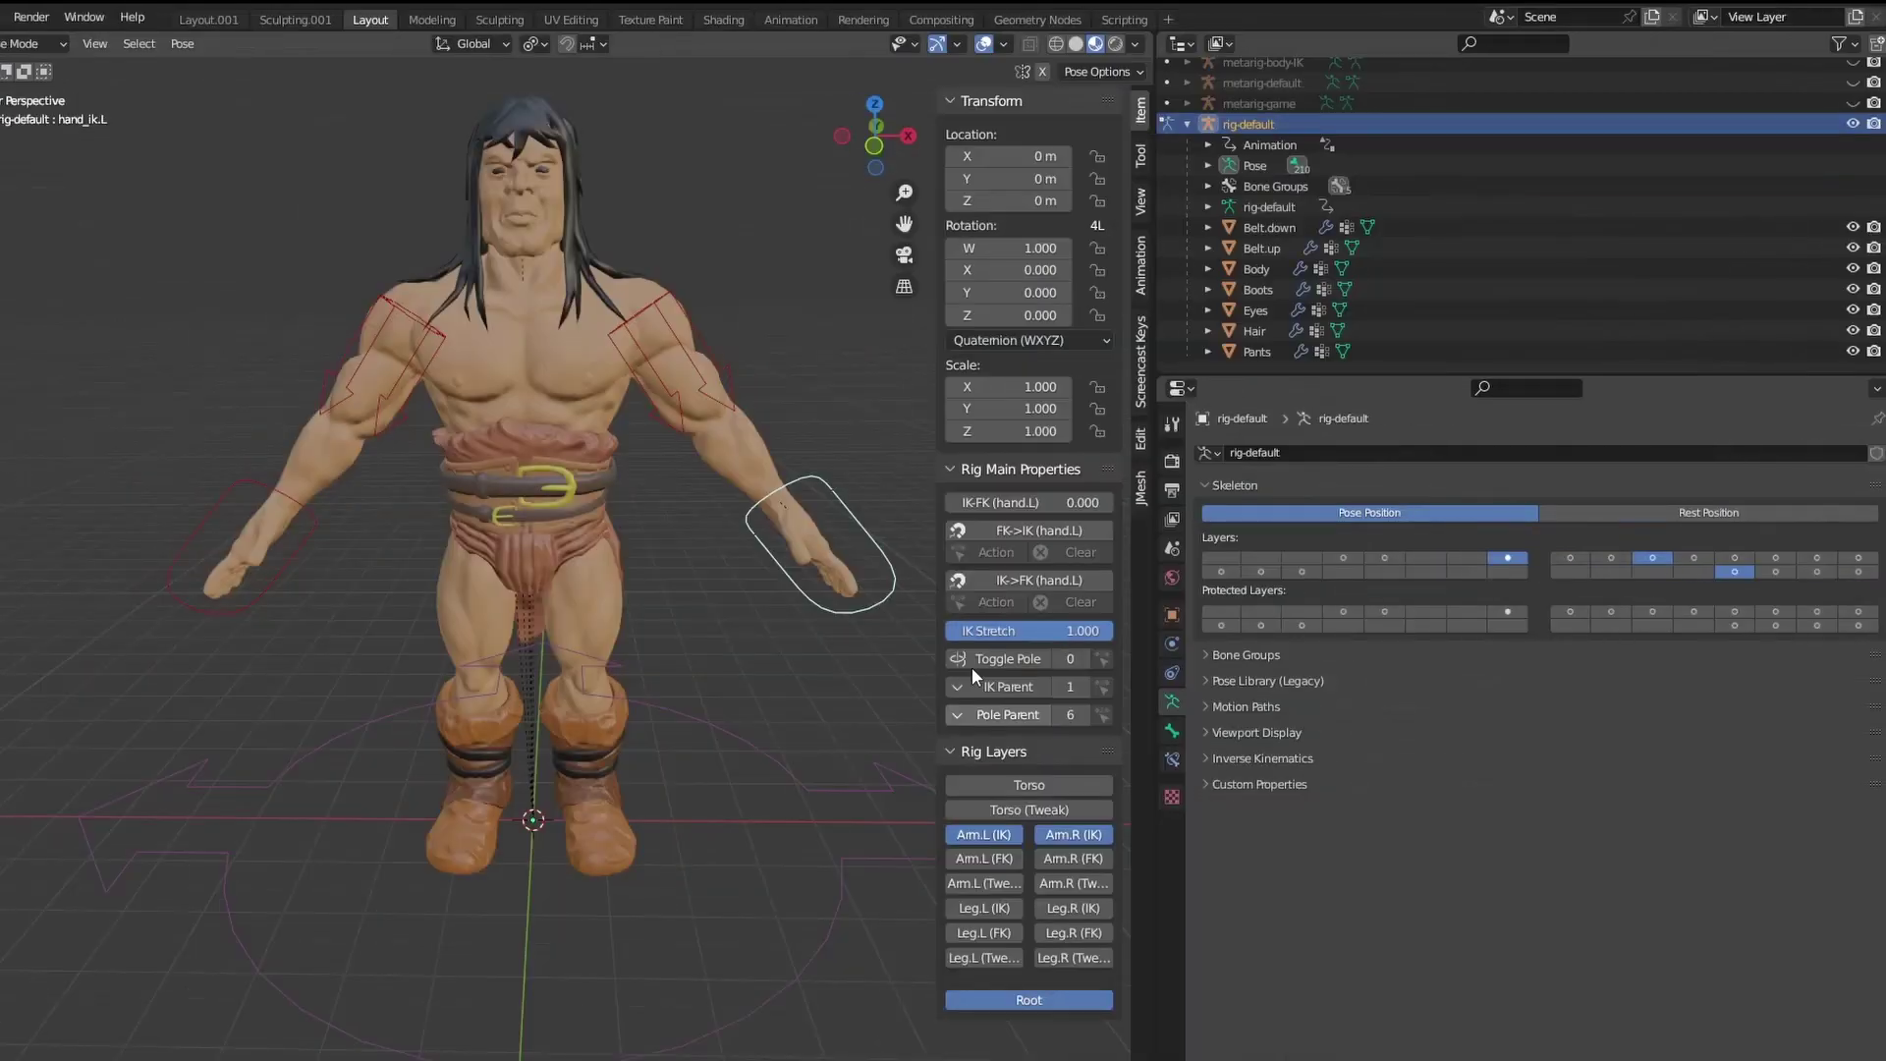
Parent all character meshes to the rig with automatic weights.
key(g)
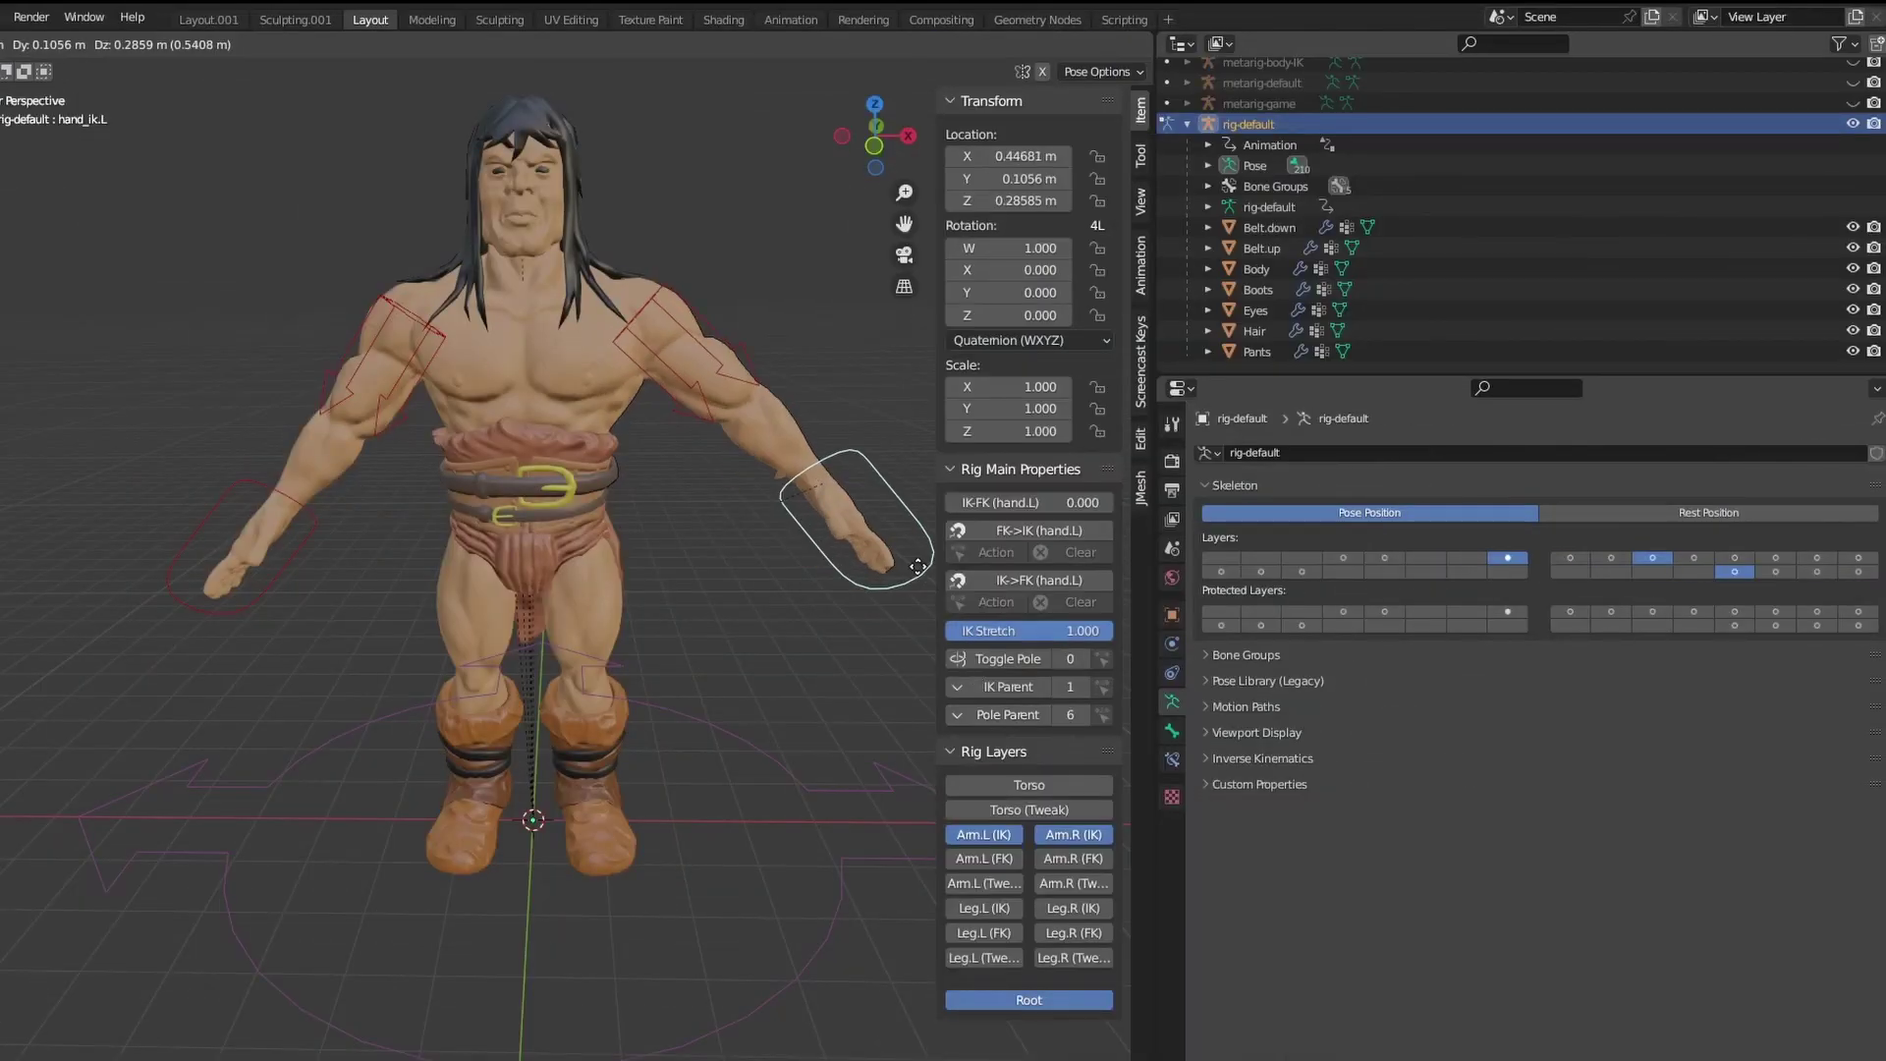
key(Escape)
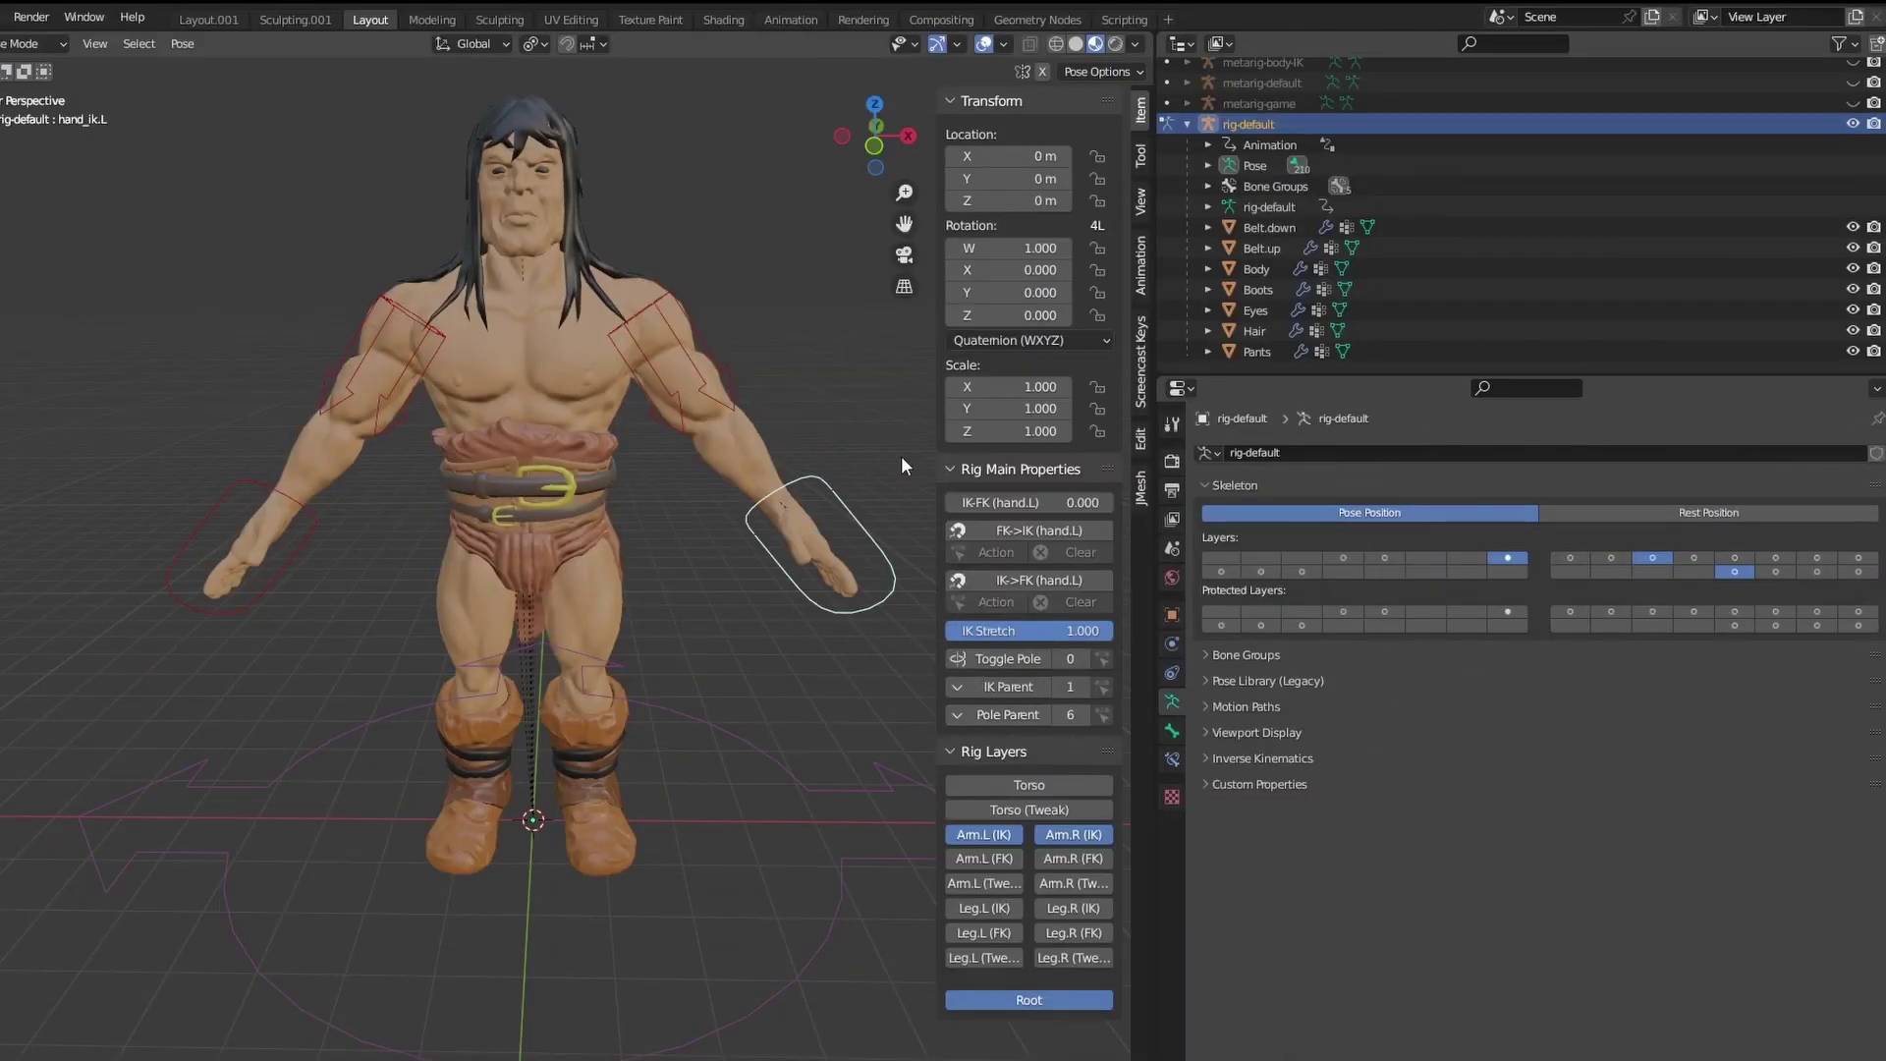
key(Tab)
click(858, 346)
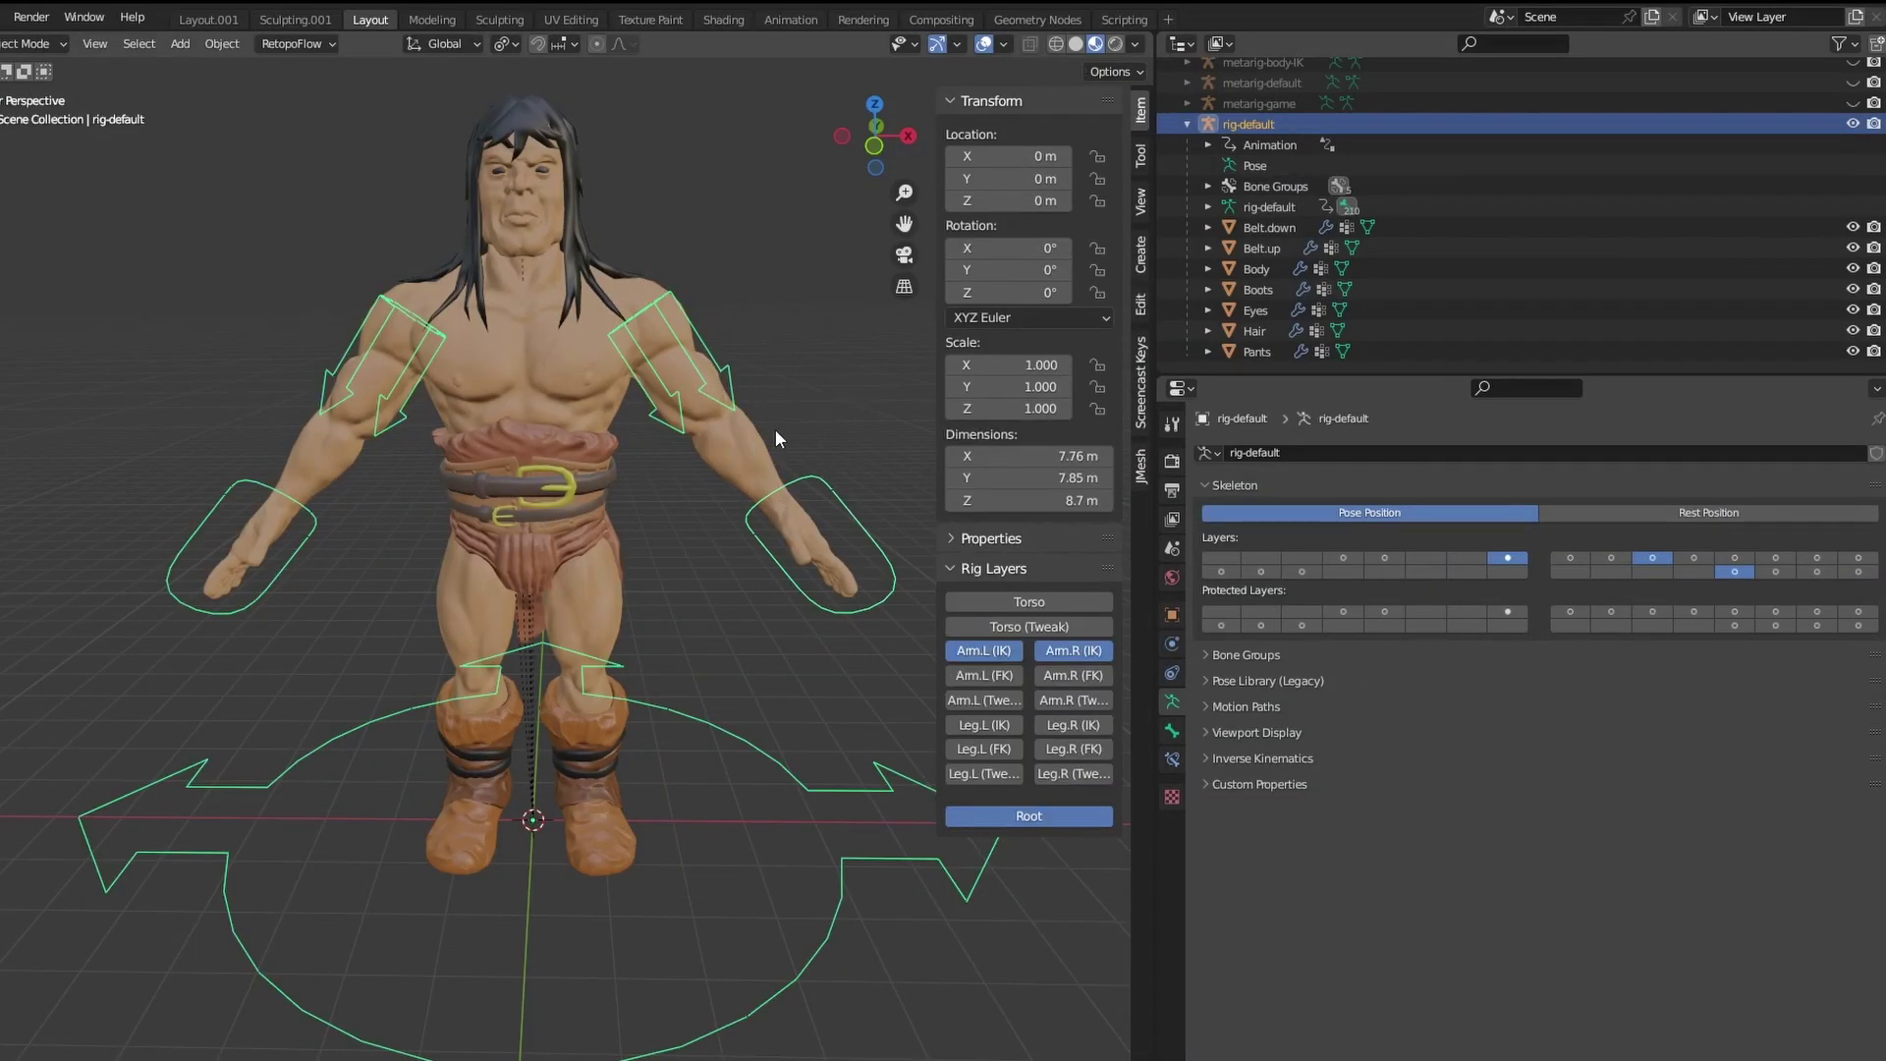
key(a)
key(ctrl+p)
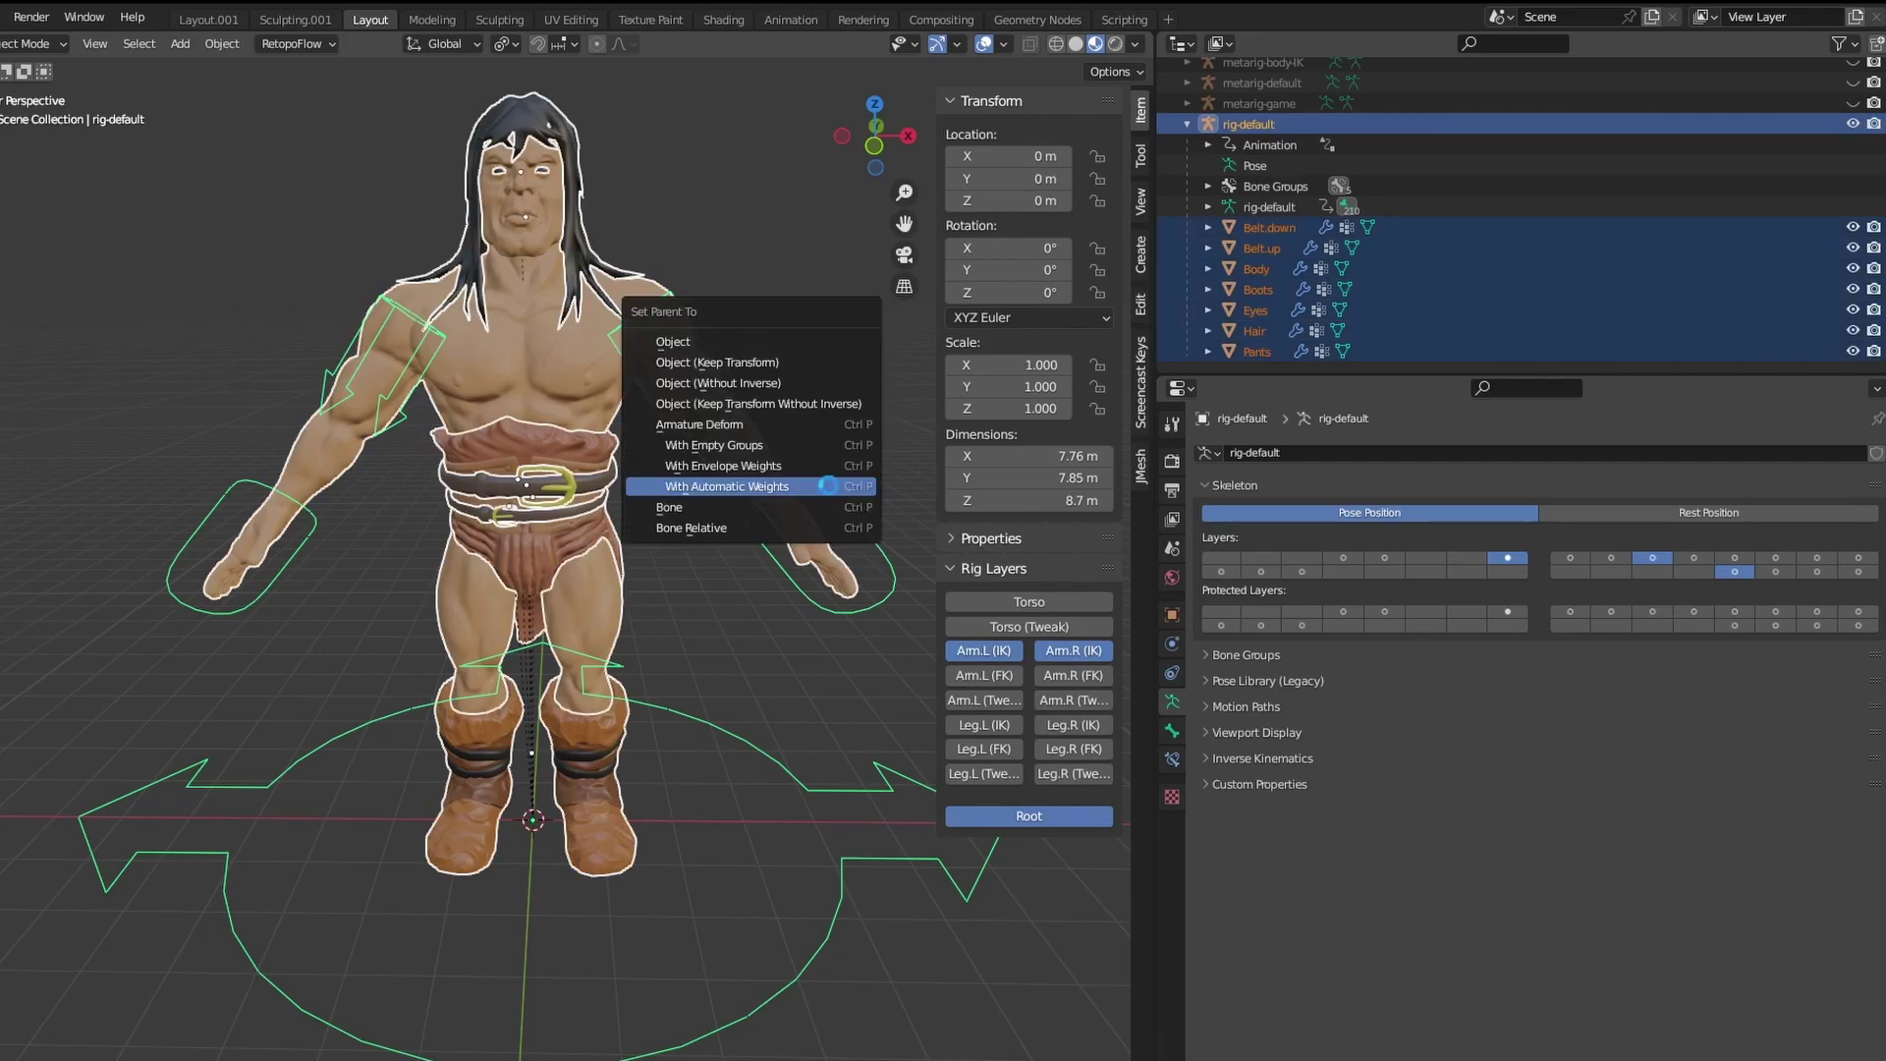
click(828, 481)
Back in Pose Mode, move the left hand IK control to confirm the arm bends, then cancel.
key(Tab)
click(934, 492)
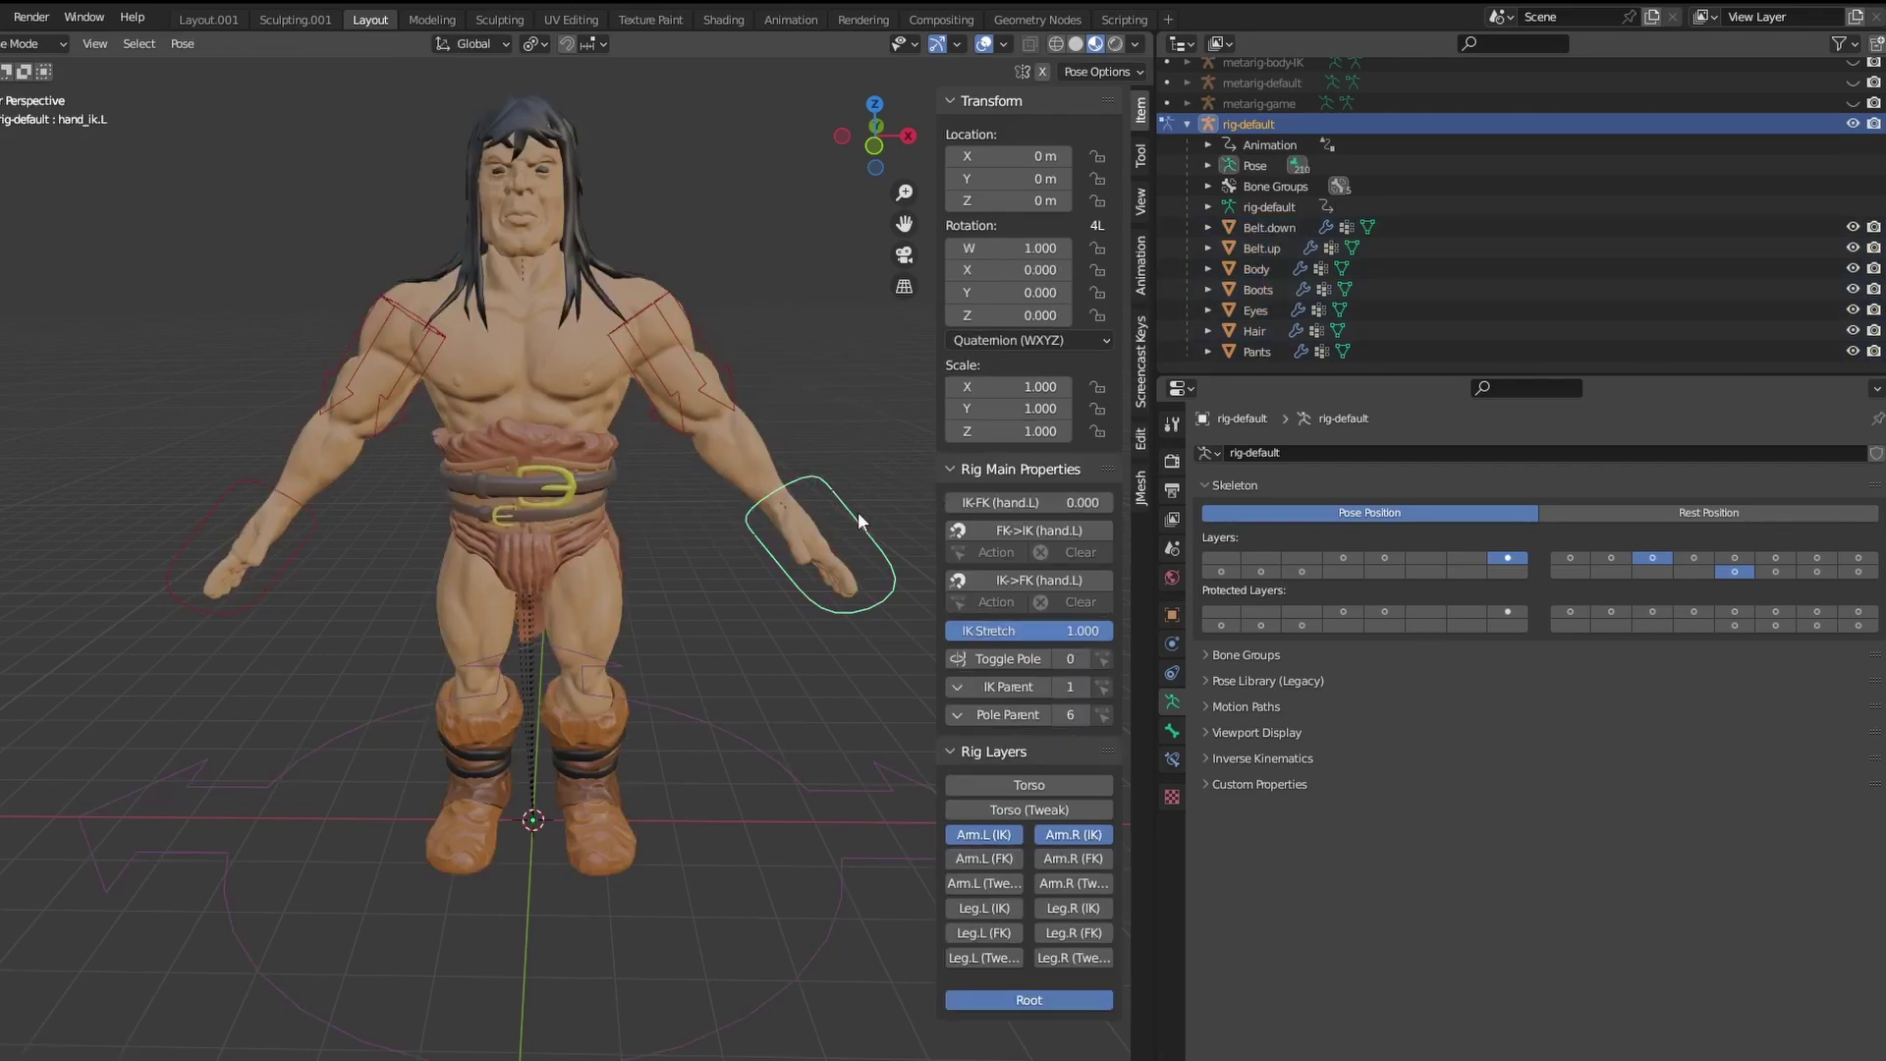
key(g)
right_click(840, 469)
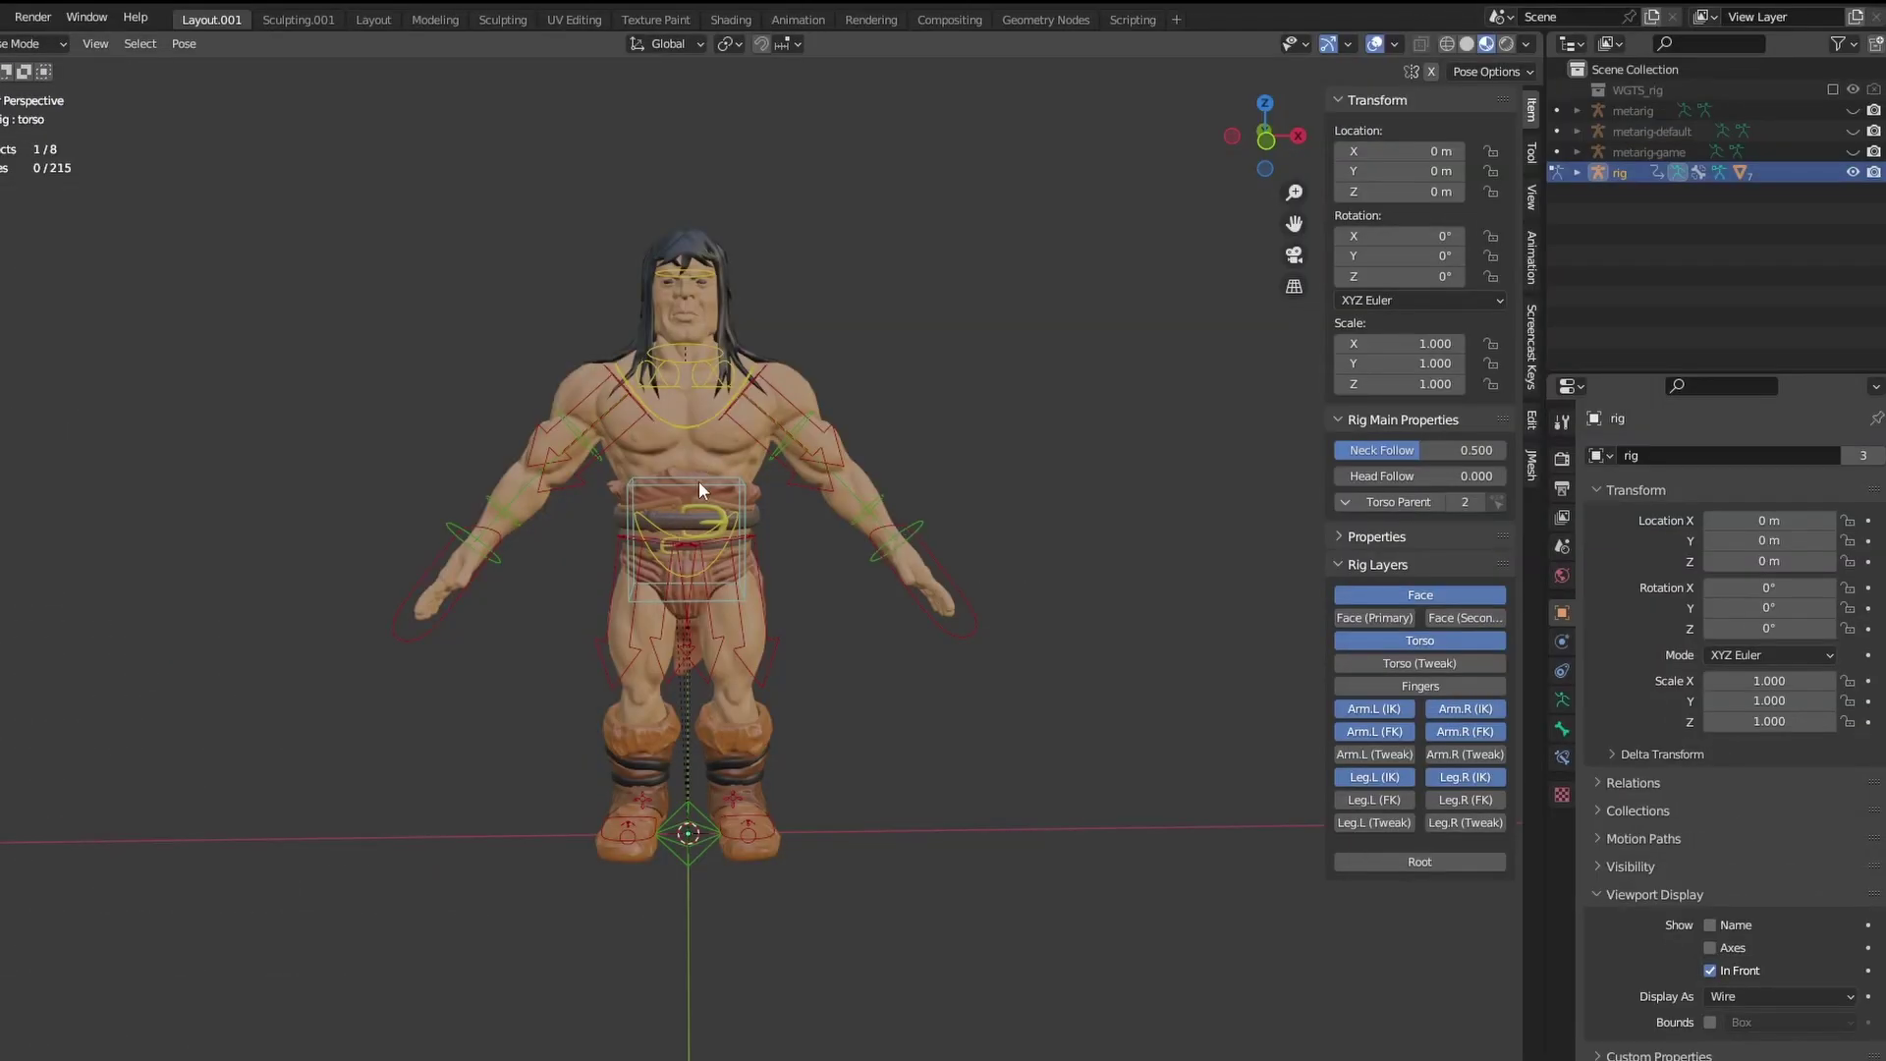
click(700, 482)
key(g)
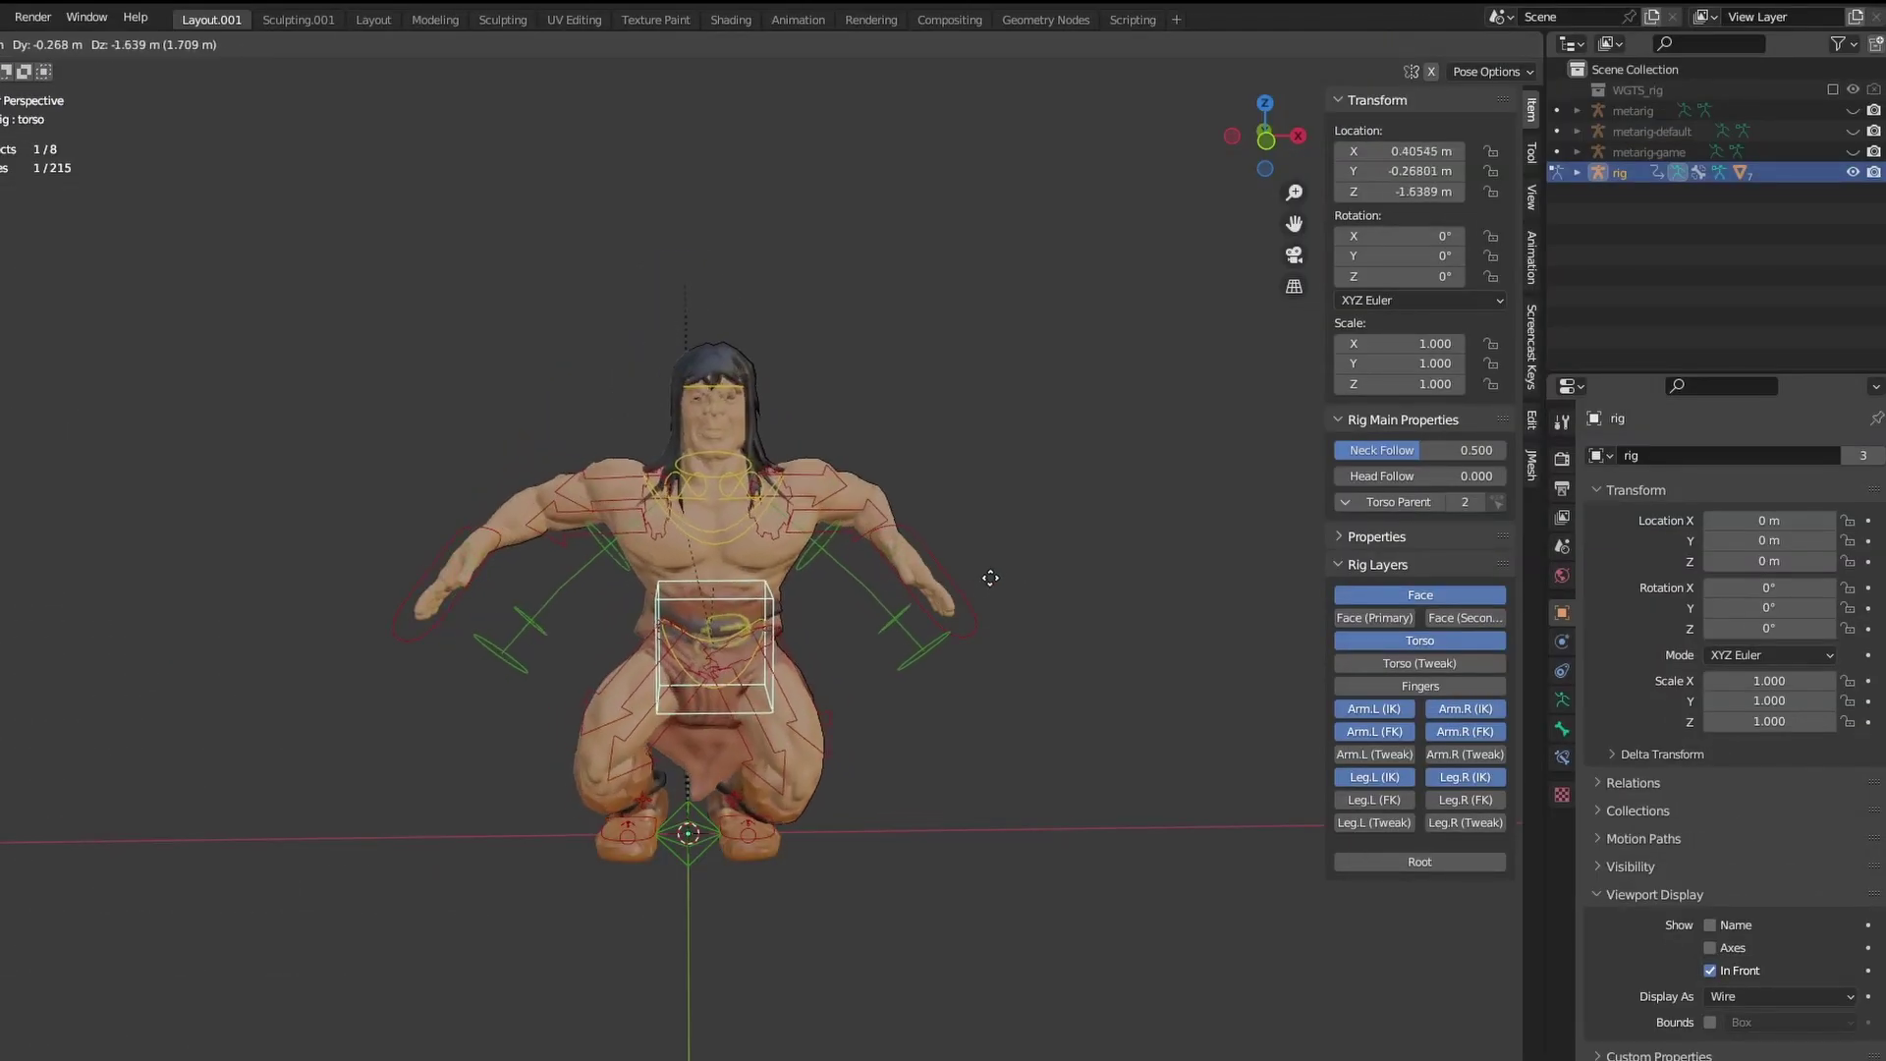
key(Escape)
click(964, 622)
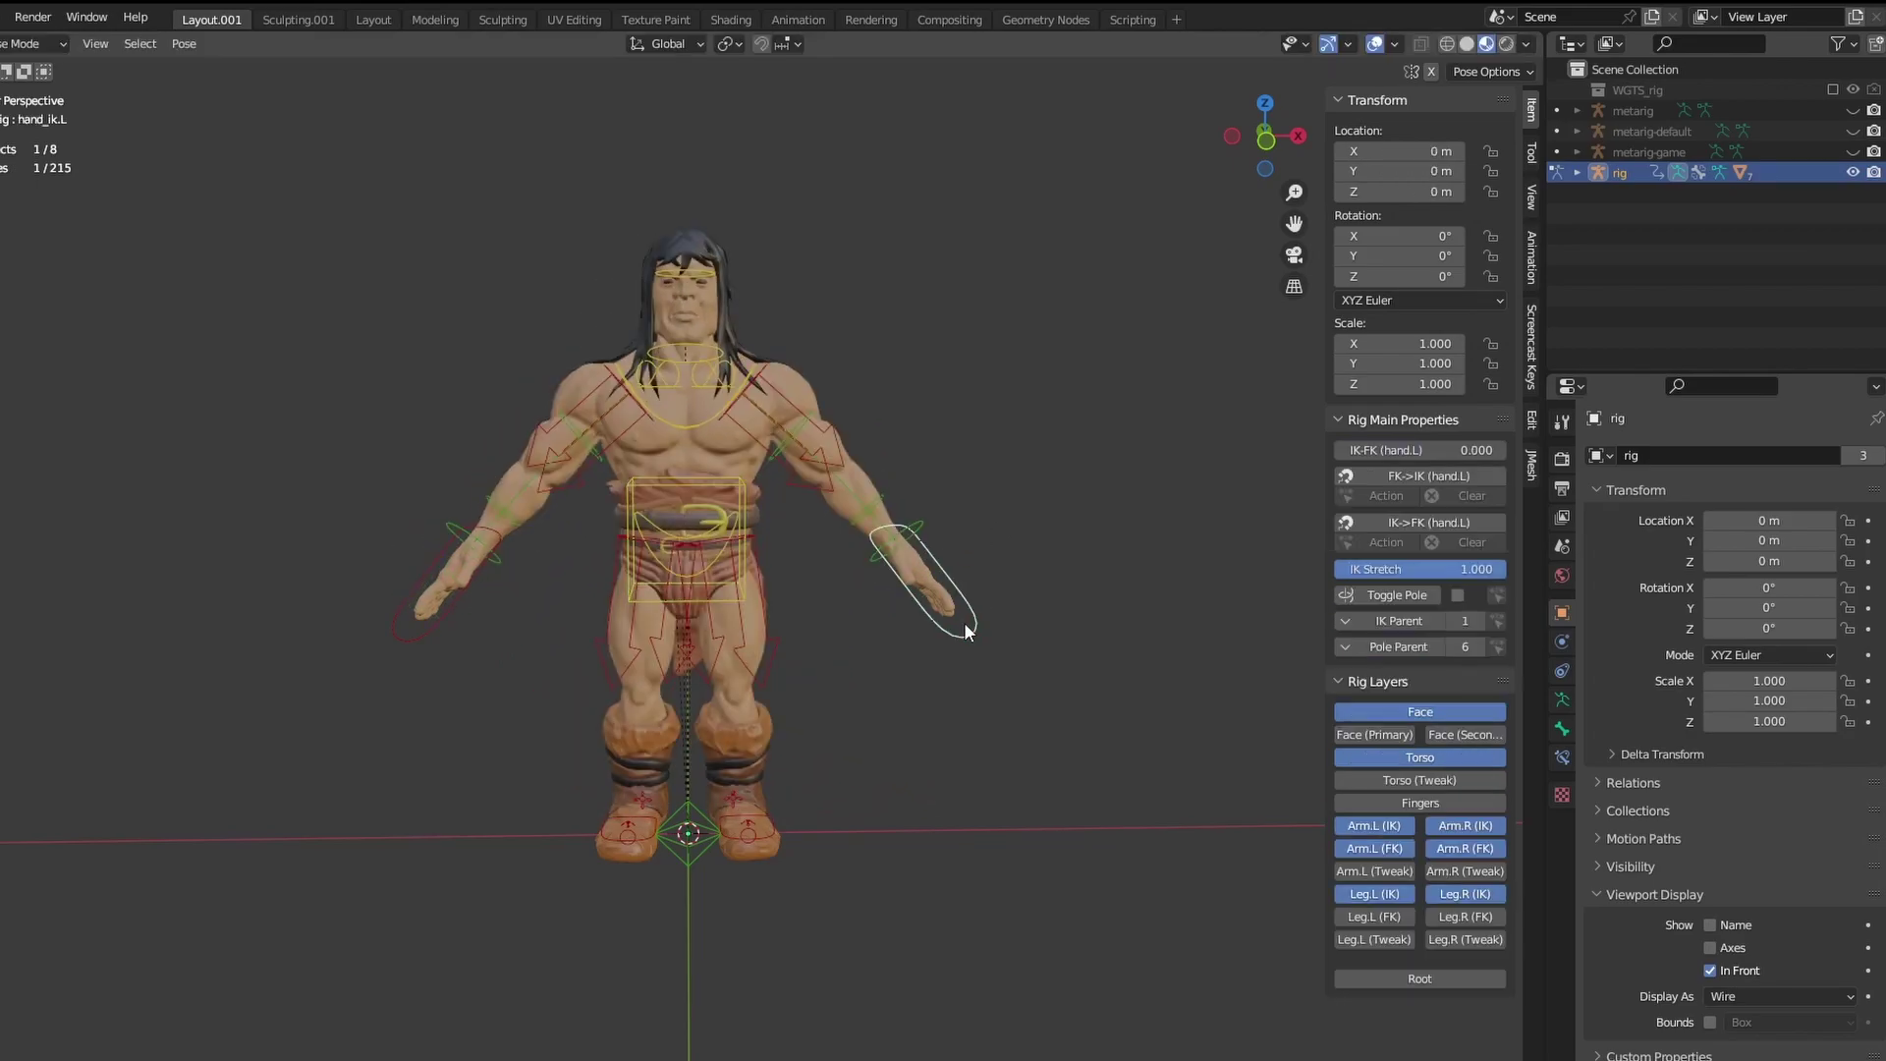